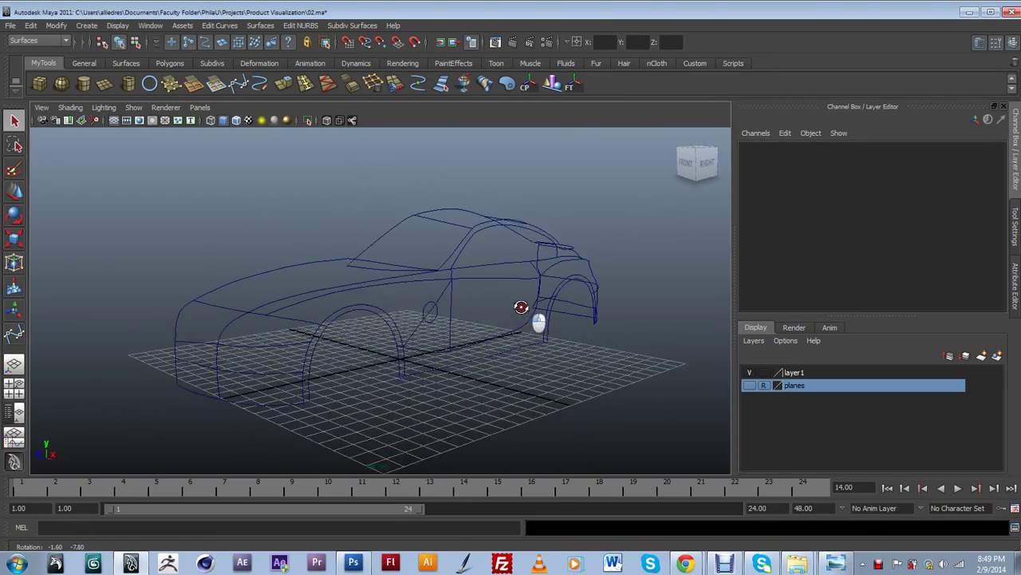
- Show the planes layer to compare the car curves with the blueprint planes, and hide the layer again
left_click(751, 386)
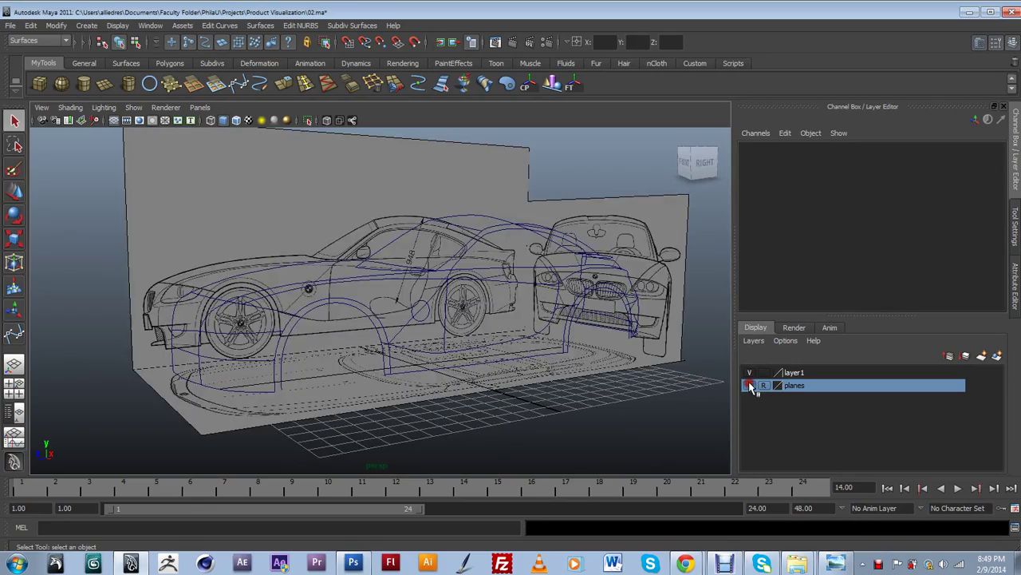
left_click_drag(558, 371, 585, 372, "alt")
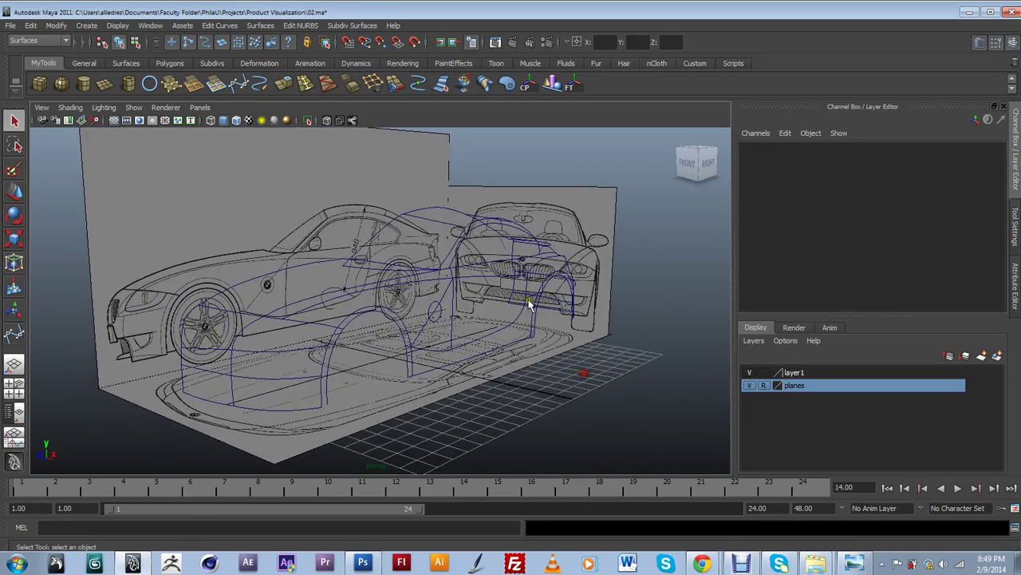
left_click_drag(466, 347, 516, 351, "alt")
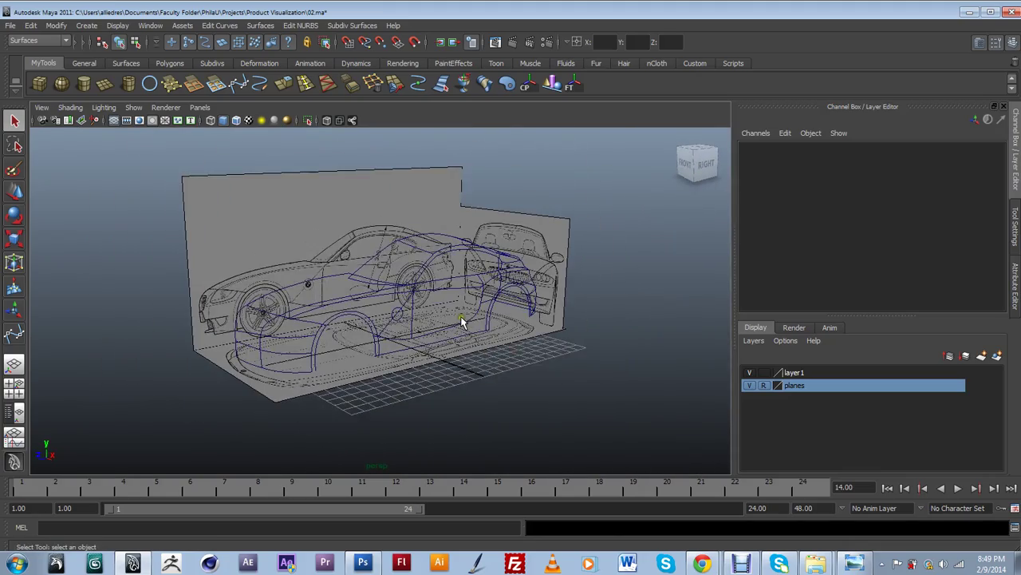
scroll(463, 317, "up", 3)
left_click(750, 385)
left_click_drag(633, 383, 474, 310, "alt")
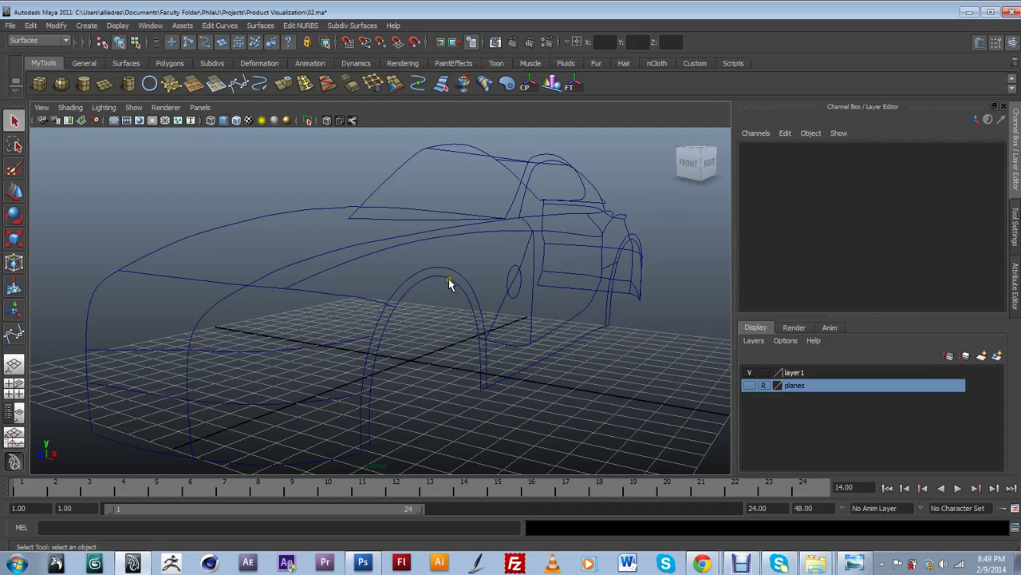
- Detach the Surfaces commands as a floating palette over the viewport
left_click(261, 25)
left_click(259, 31)
left_click_drag(271, 27, 214, 149)
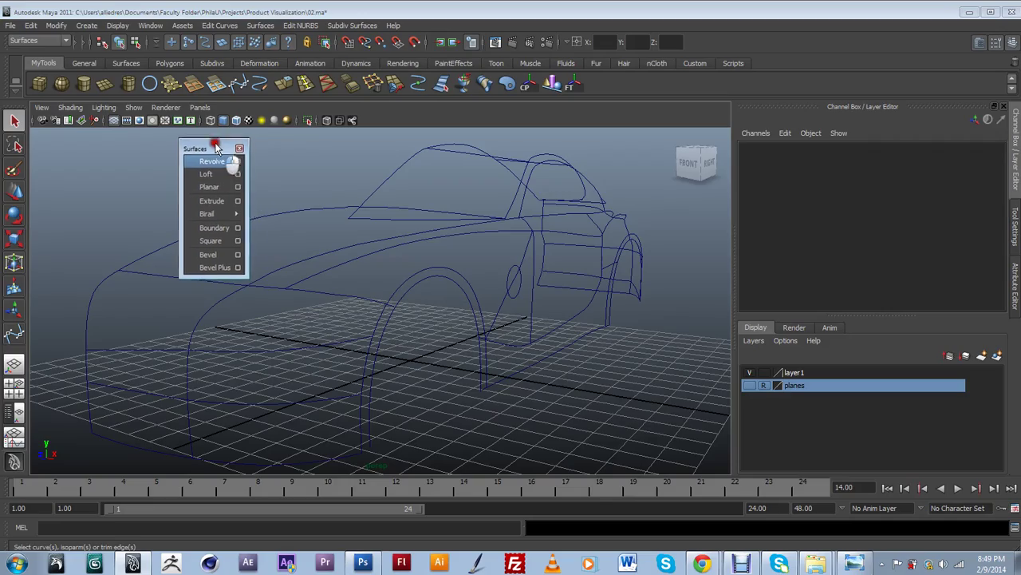
- Loft a surface between the outer and inner arch curves of the front wheel opening
left_click_drag(304, 198, 436, 314, "alt")
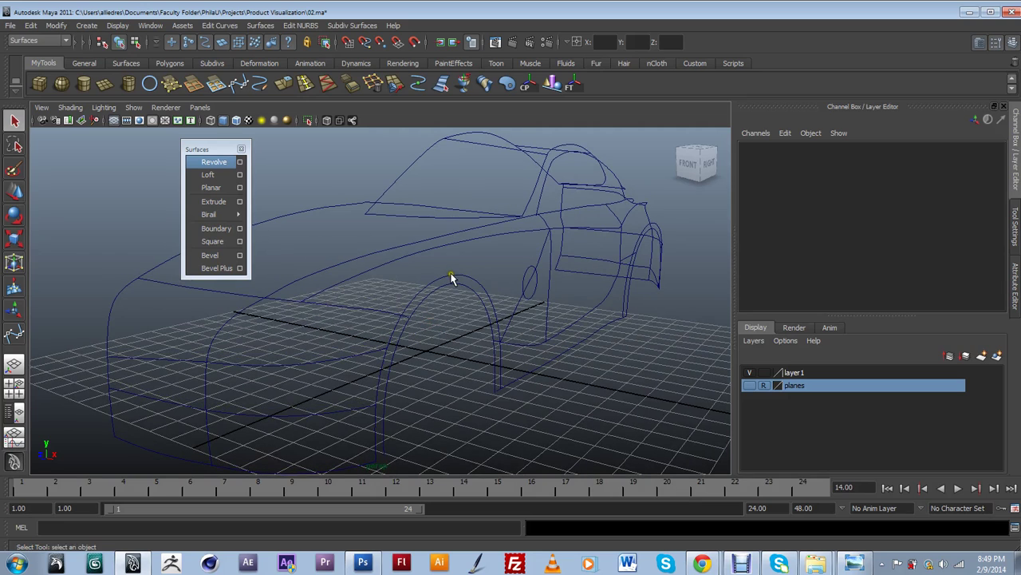
left_click(452, 279)
left_click(458, 286)
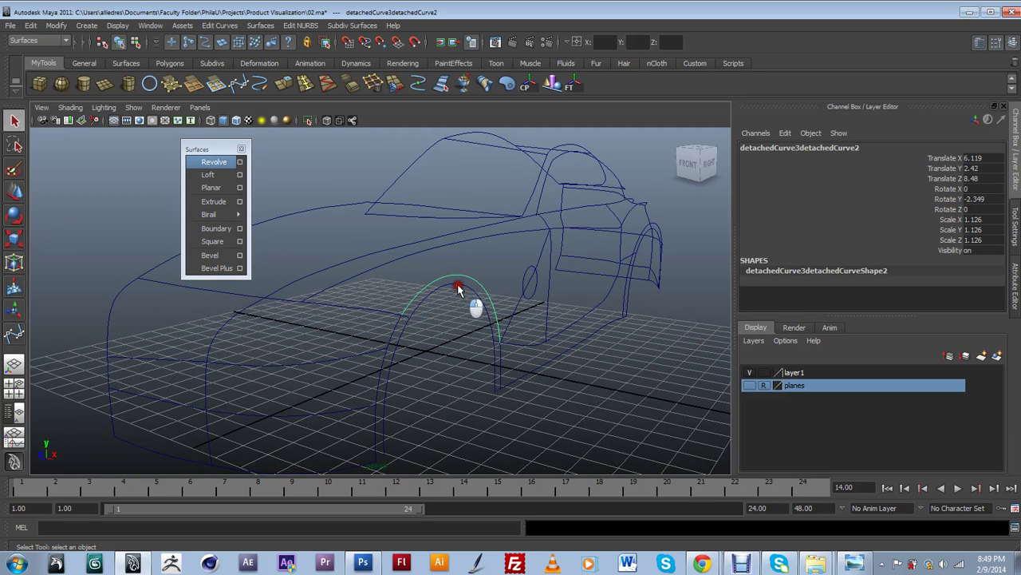
left_click(458, 286, "shift")
left_click(208, 175)
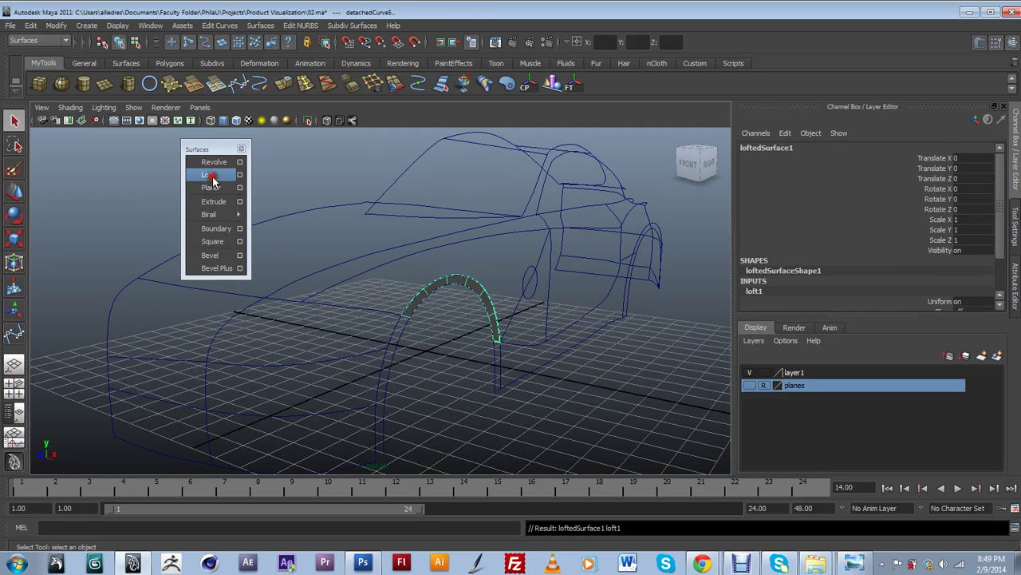
- Create a Boundary surface for the front fender from the short front curve, outer wheel arch, diagonal curve by the door and upper fender curve
left_click(389, 316)
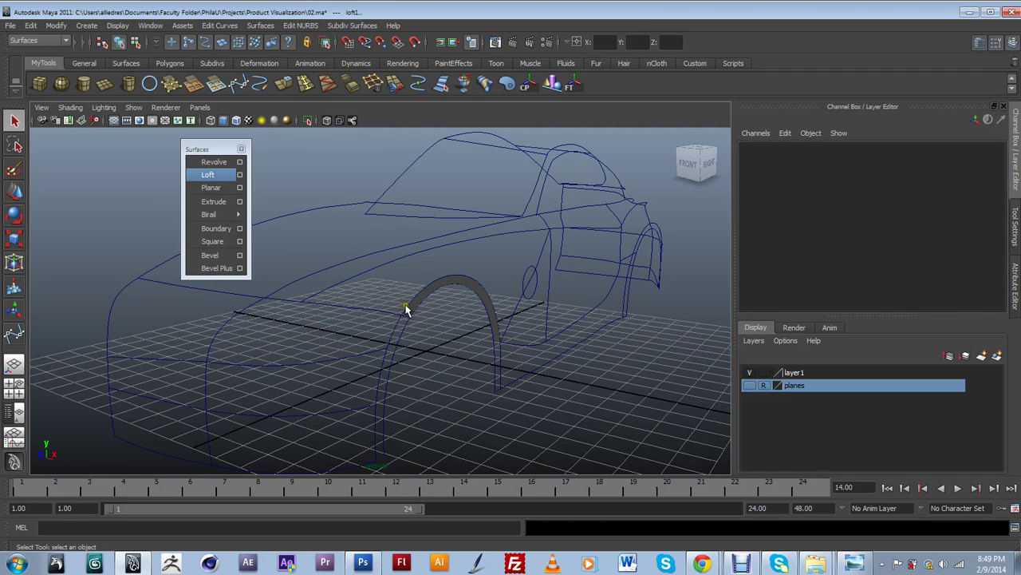
left_click(405, 308)
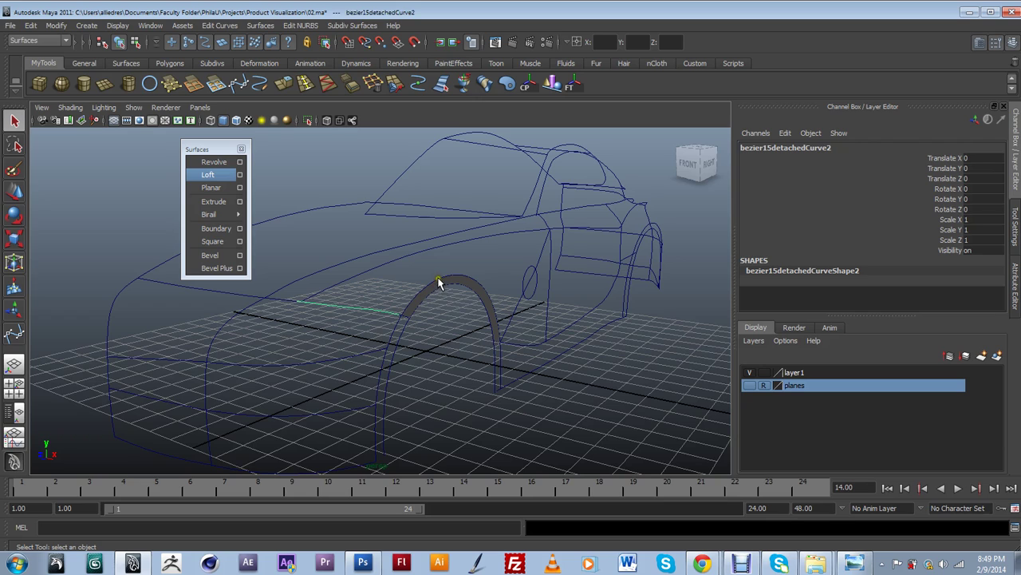
left_click(438, 281, "shift")
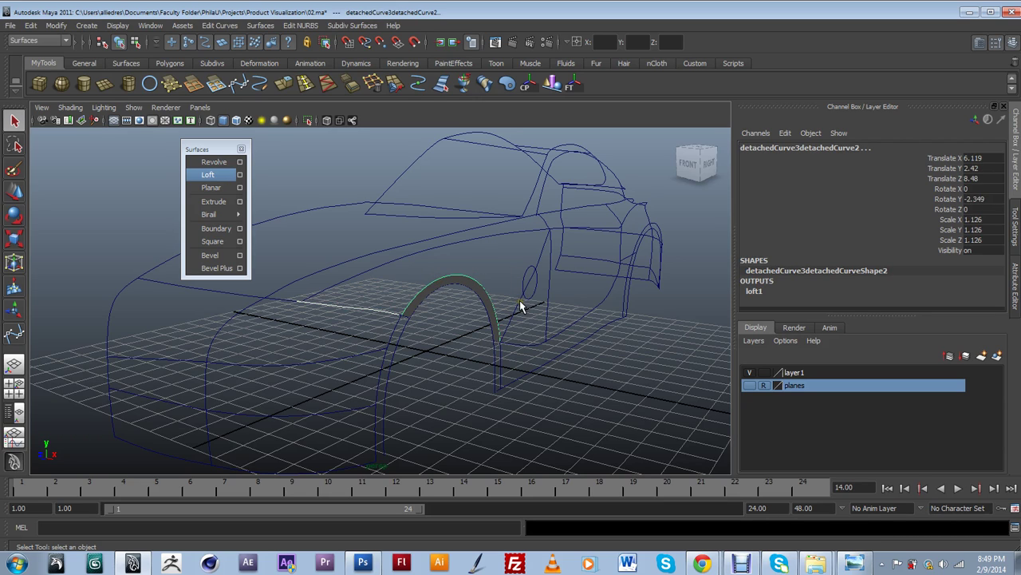
left_click(520, 300, "shift")
left_click(455, 244, "shift")
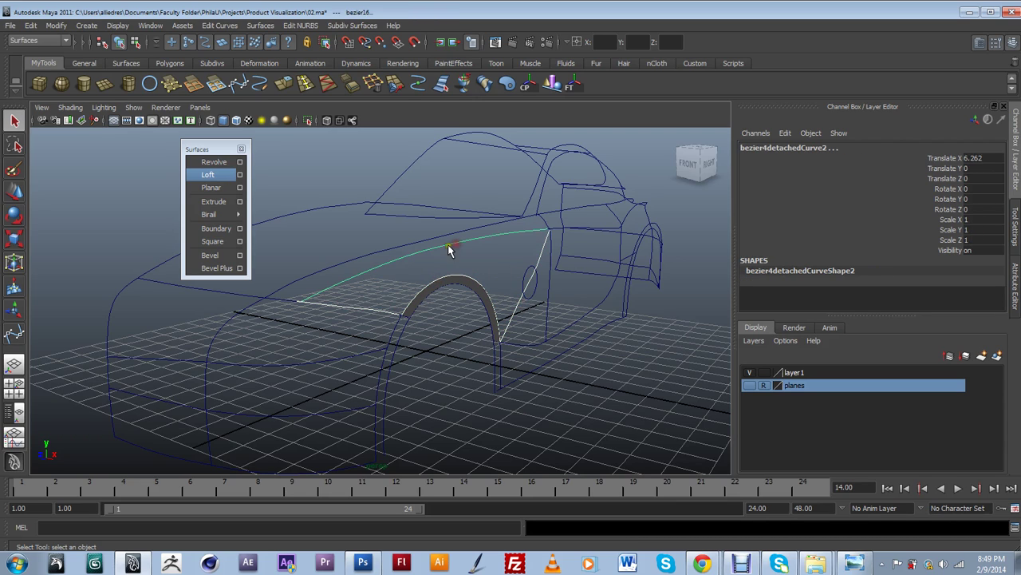
left_click(213, 229)
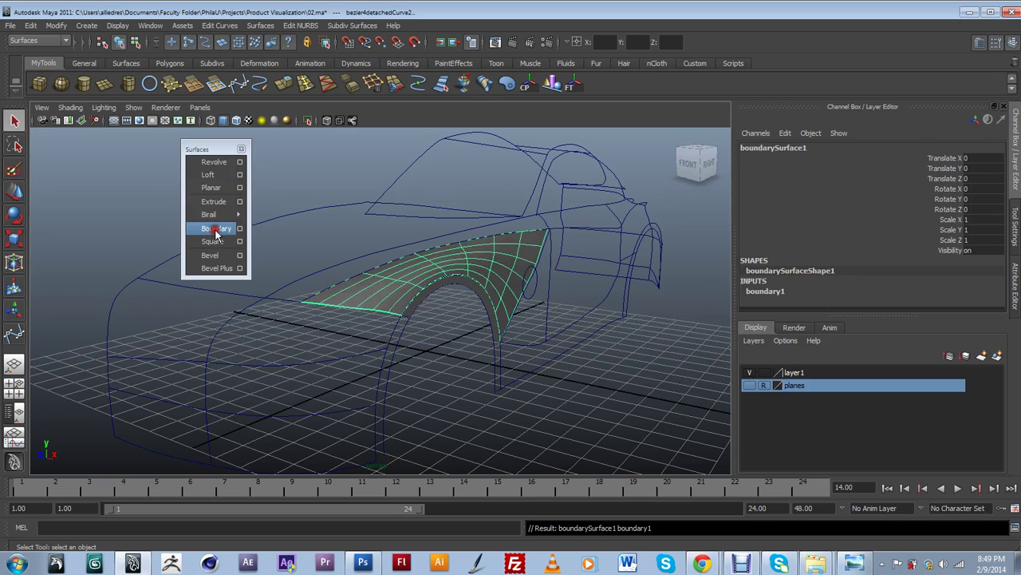
left_click(590, 378)
- Inspect the fender surface against the rest of the car's curves from several angles
left_click_drag(589, 378, 457, 329, "alt")
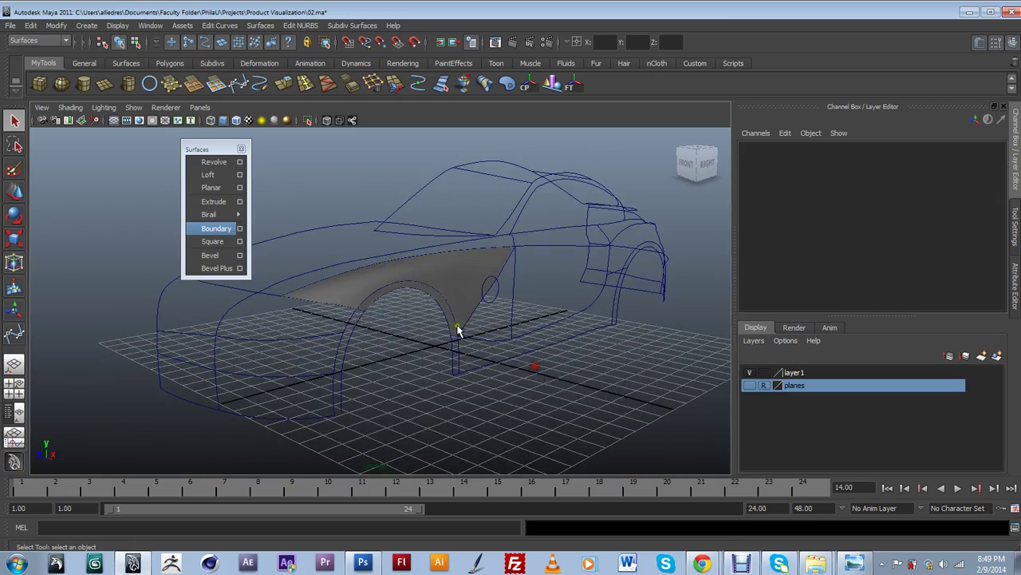
left_click_drag(452, 276, 442, 319, "alt")
middle_click_drag(442, 319, 413, 374, "alt")
left_click_drag(413, 373, 411, 351, "alt")
middle_click_drag(411, 351, 386, 349, "alt")
left_click_drag(385, 349, 528, 374, "alt")
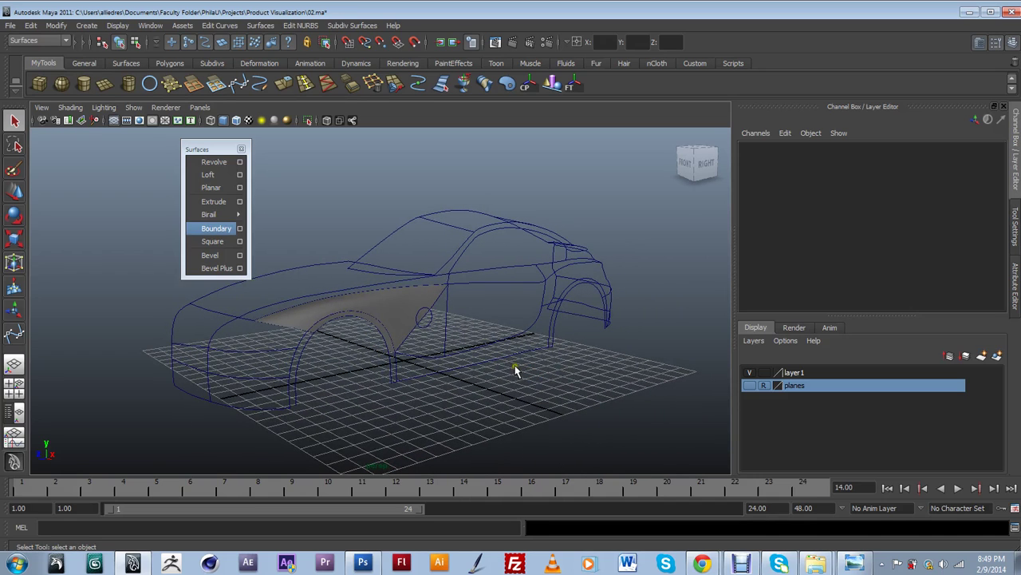
- Open the scene 00.ma without saving the changes to 02.ma
left_click(10, 25)
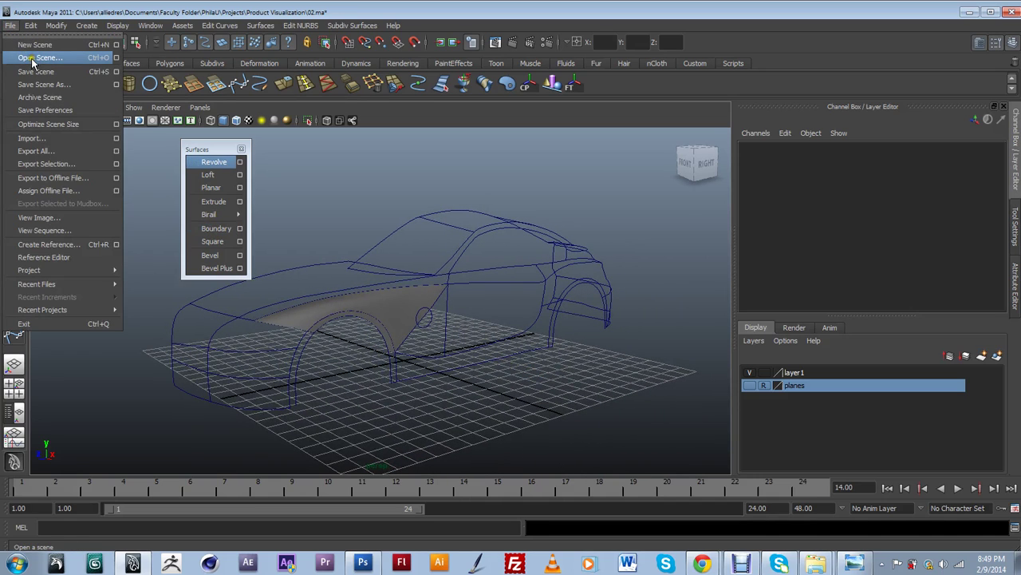
left_click(36, 58)
left_click(157, 159)
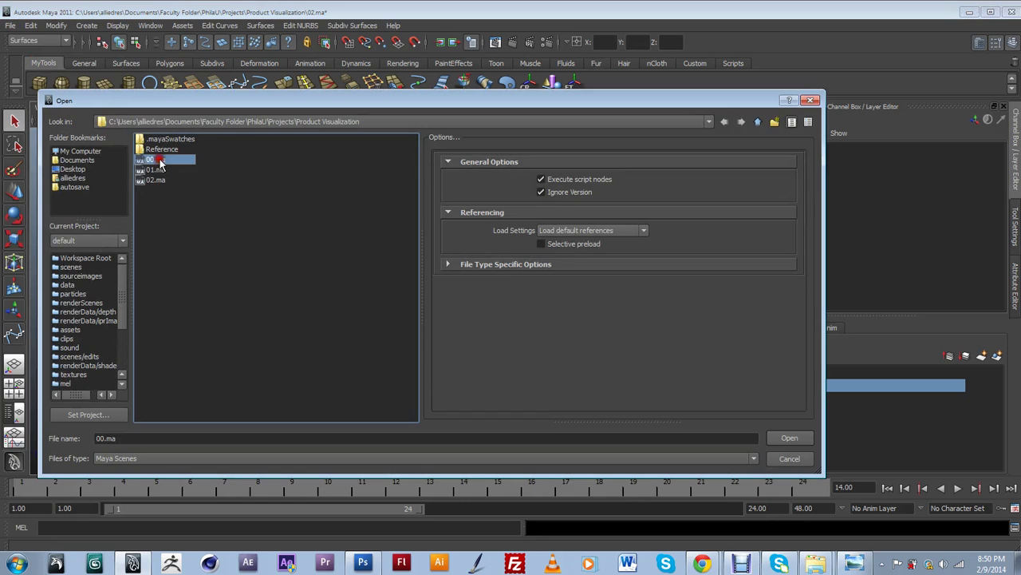
left_click(786, 439)
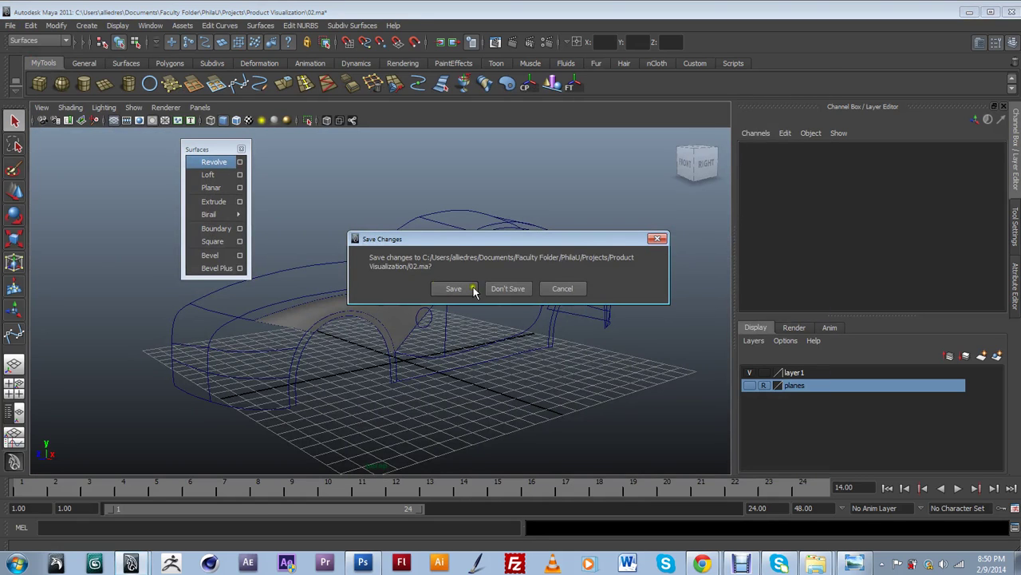
left_click(509, 289)
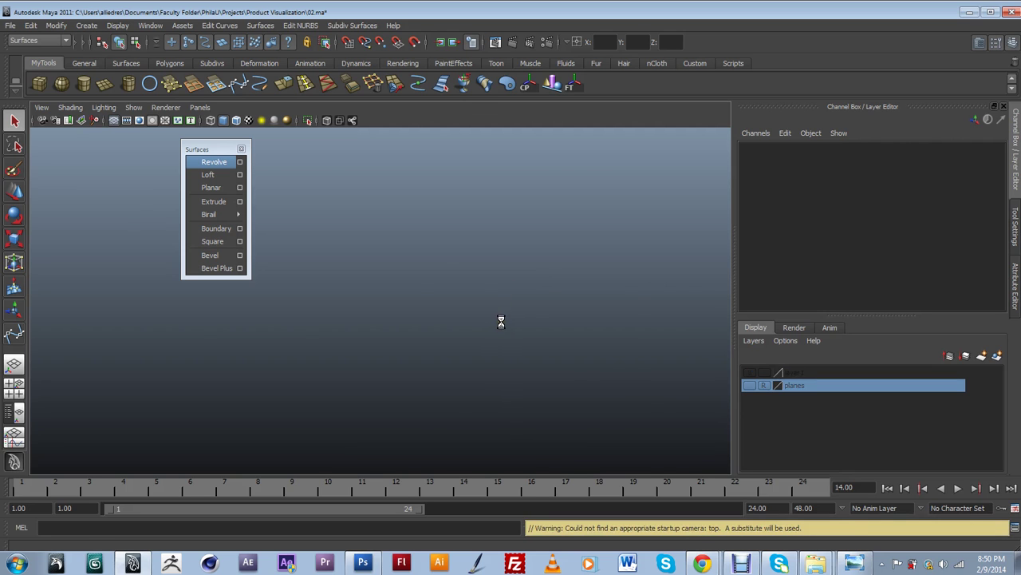
- Move the floating Surfaces palette clear of the blueprint planes and look over the three planes
left_click_drag(204, 150, 37, 155)
middle_click_drag(276, 223, 398, 259, "alt")
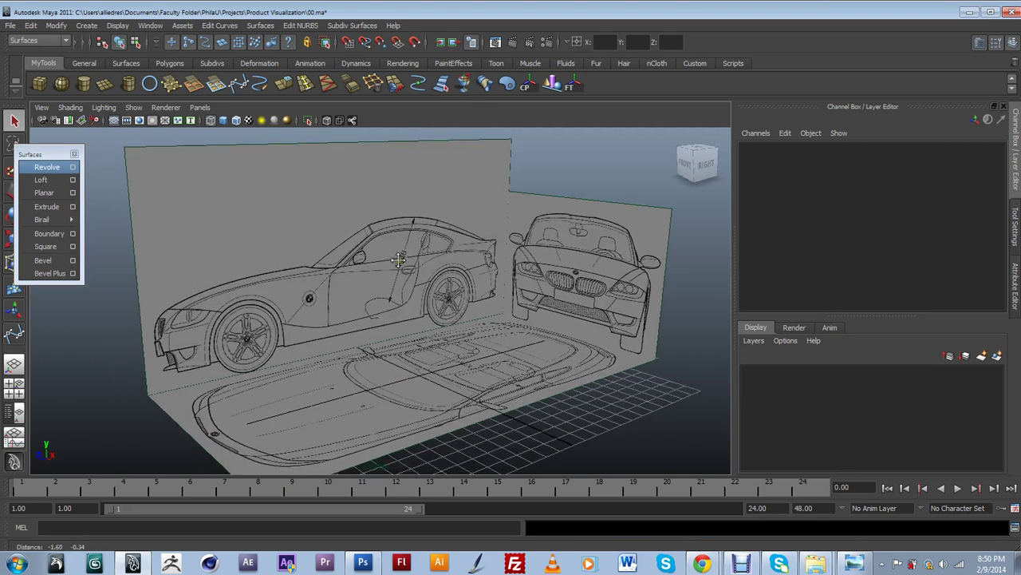
left_click_drag(447, 287, 420, 274, "alt")
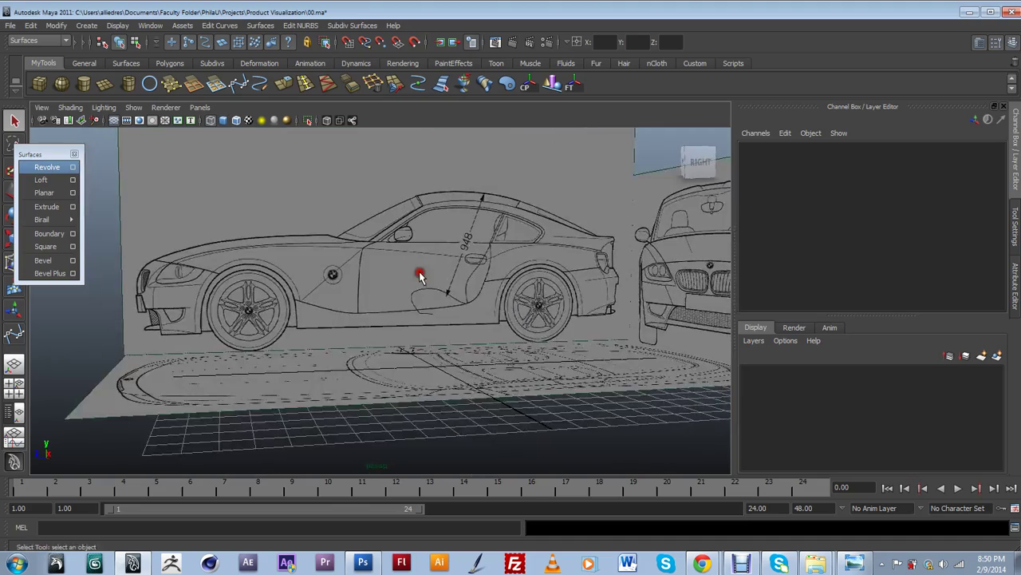
scroll(420, 274, "down", 4)
left_click_drag(392, 308, 403, 346, "alt")
- Select all the blueprint planes, create a display layer from them and name it IP
left_click_drag(231, 201, 652, 464)
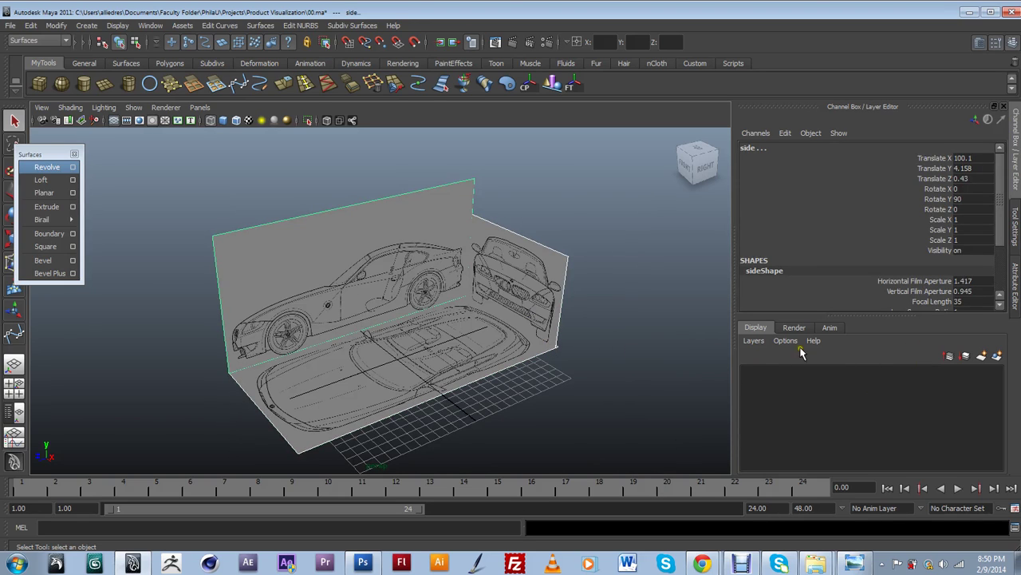
left_click(997, 355)
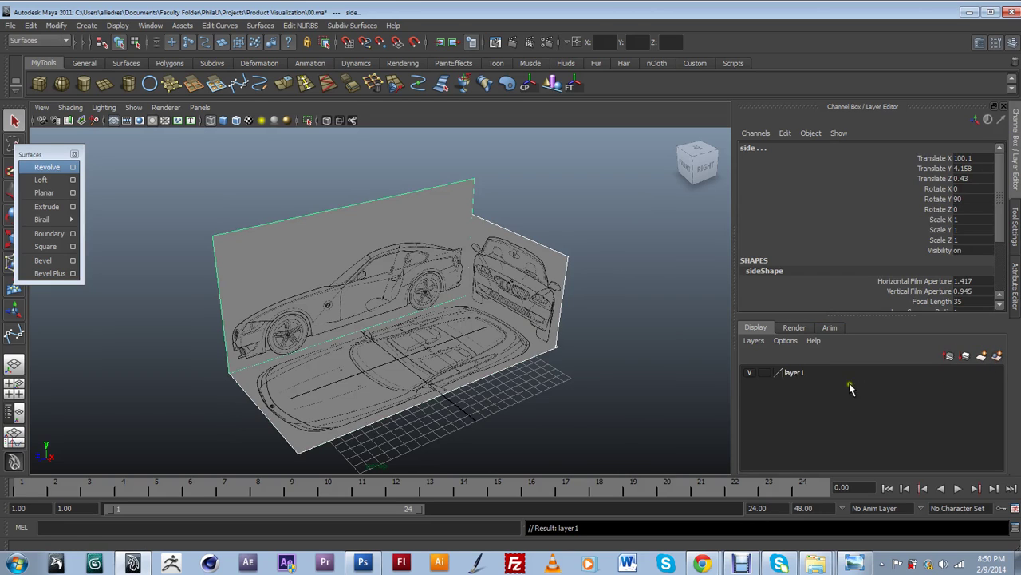
double_click(801, 372)
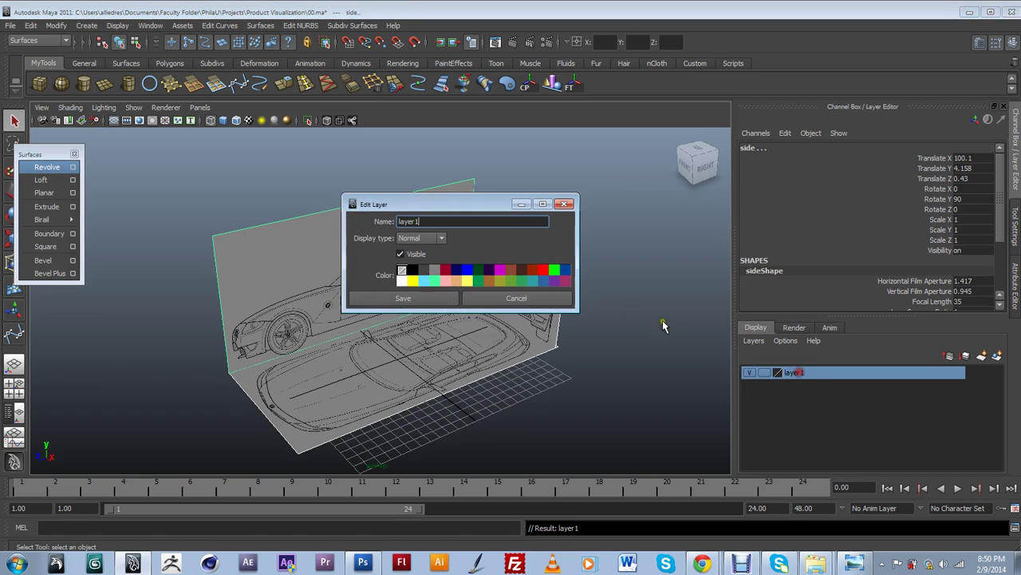
double_click(420, 221)
left_click(439, 300)
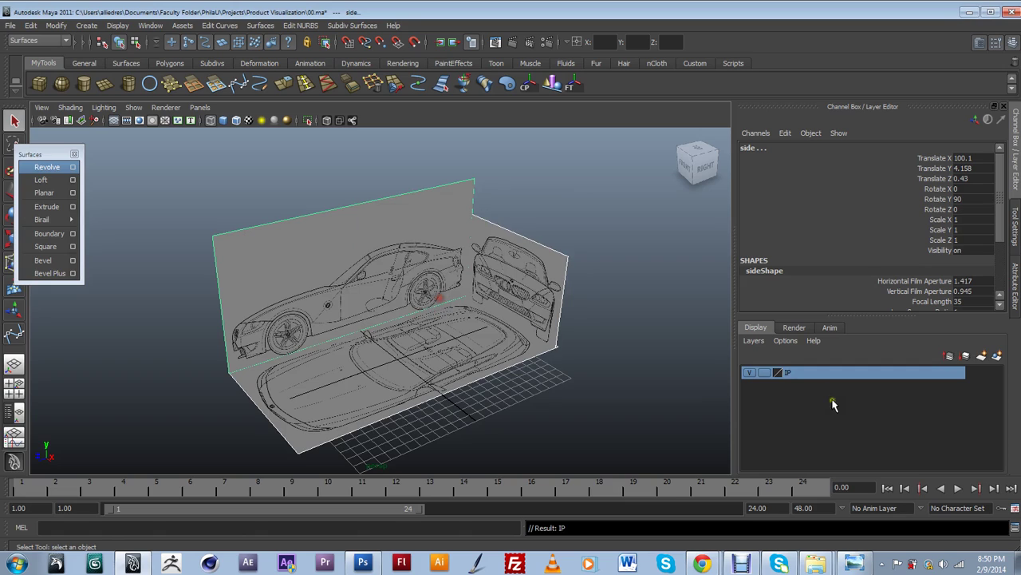
- Toggle the IP layer's visibility off and on, and set the layer to Reference so its planes cannot be selected
left_click(748, 373)
left_click(749, 372)
left_click(764, 372)
left_click(763, 373)
left_click(527, 291)
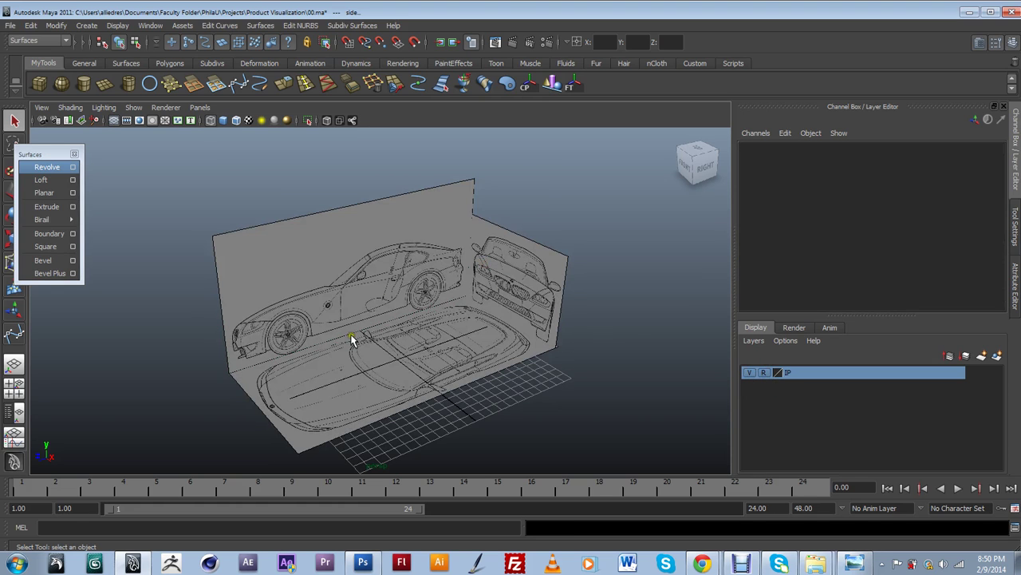
- Switch the viewport from the perspective camera to the orthographic side view
left_click_drag(470, 264, 445, 342, "alt")
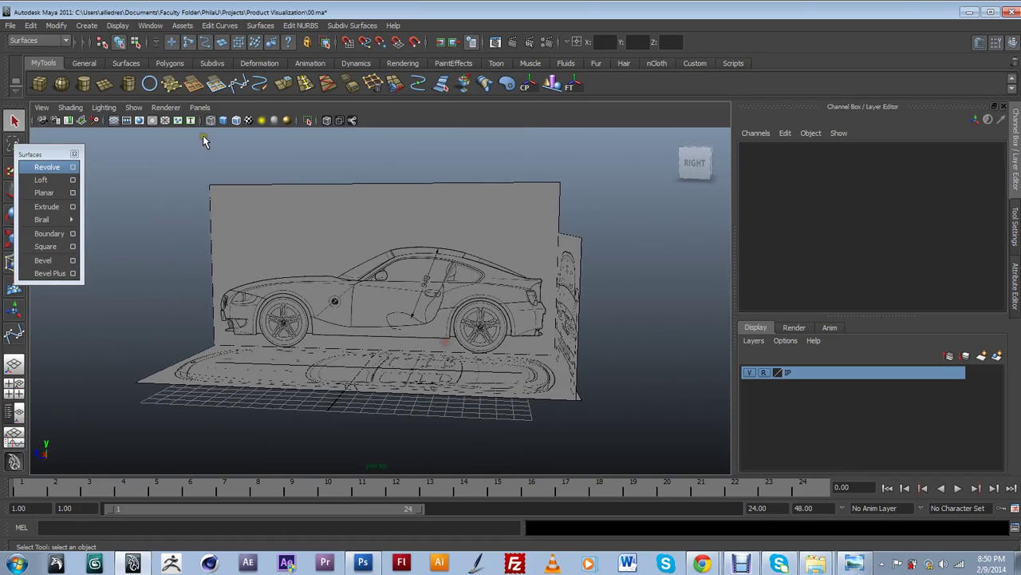
left_click(200, 107)
mouse_move(235, 120)
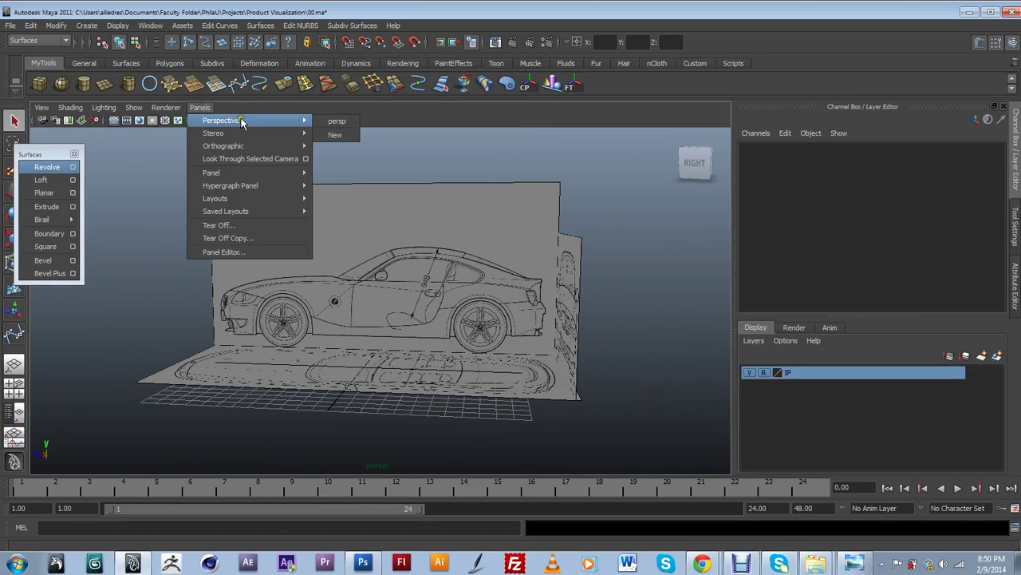
mouse_move(265, 147)
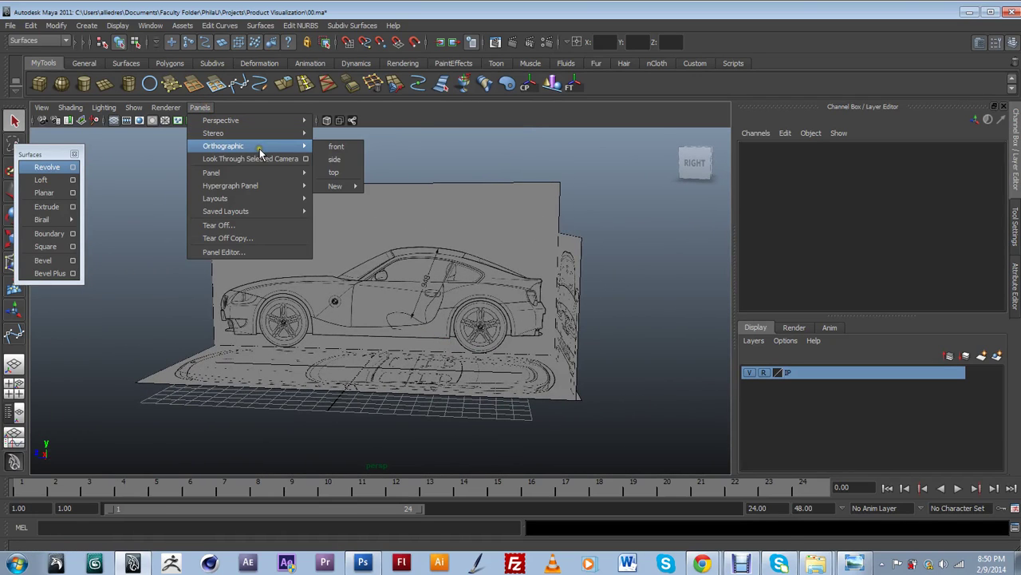
left_click(349, 160)
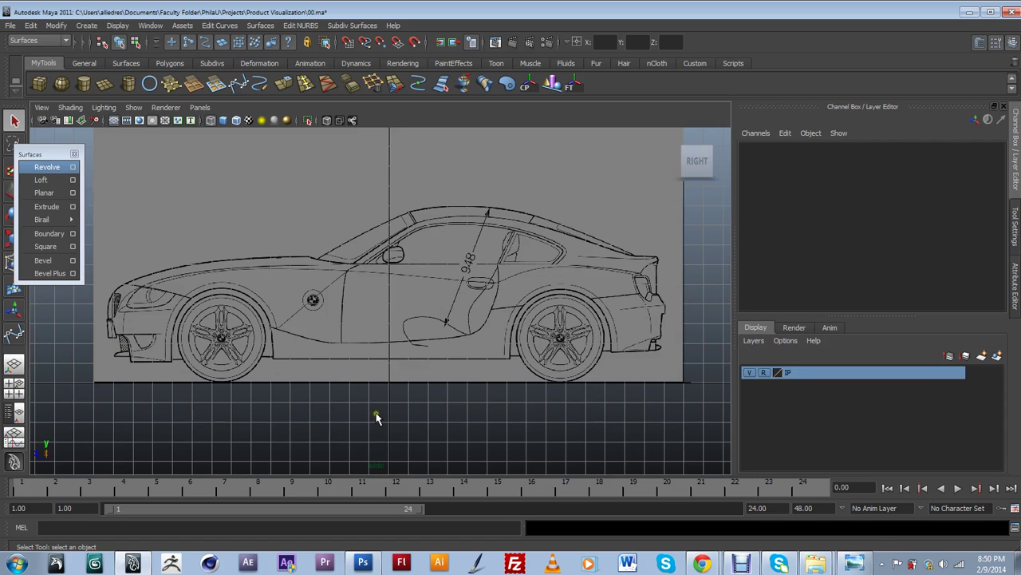
- Switch to Windows Photo Viewer and examine the body lines of the whole car in the BMW Z4 Coupe photo
left_click(855, 563)
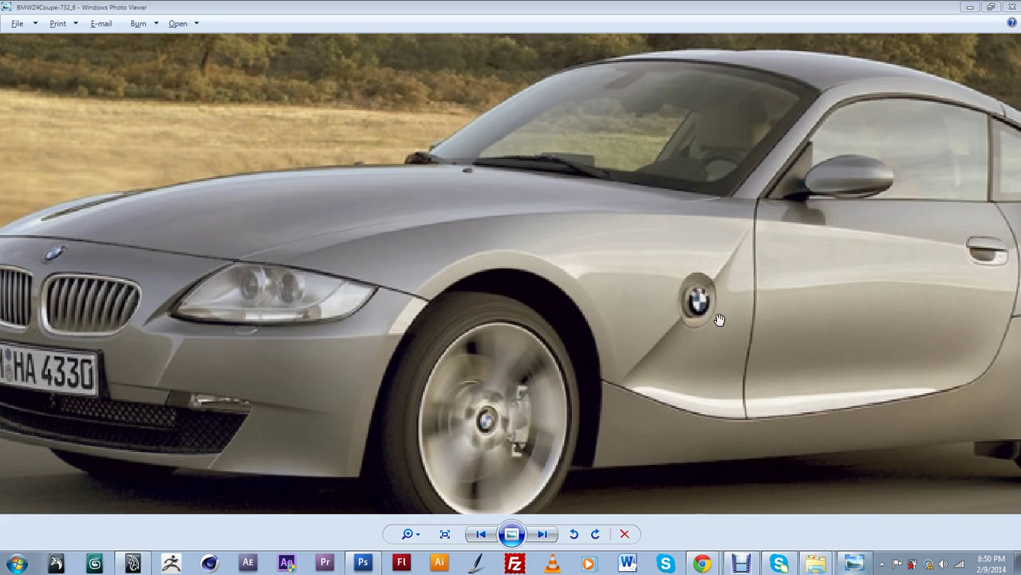
scroll(703, 274, "down", 3)
scroll(669, 270, "up", 2)
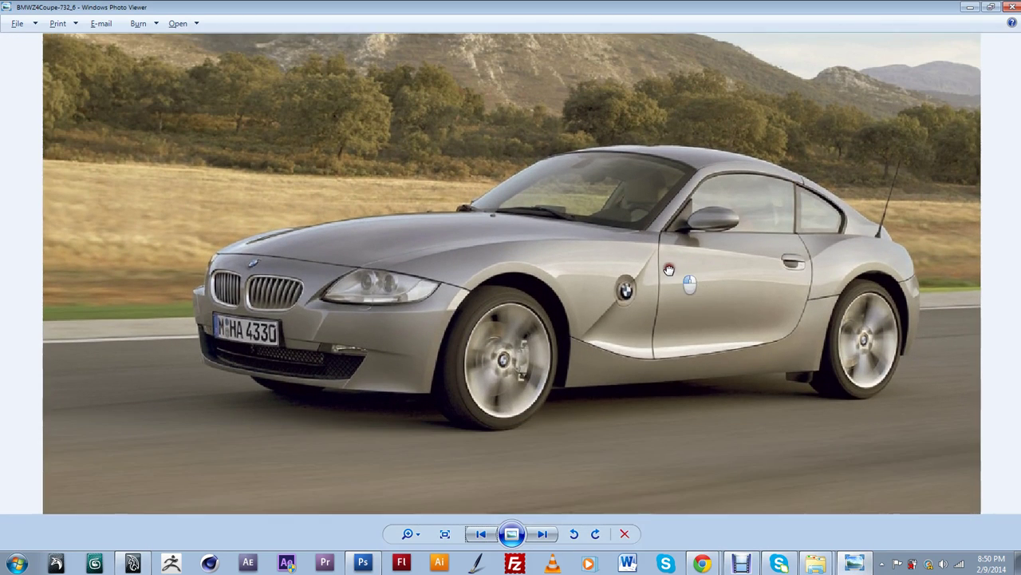
left_click_drag(668, 270, 648, 279)
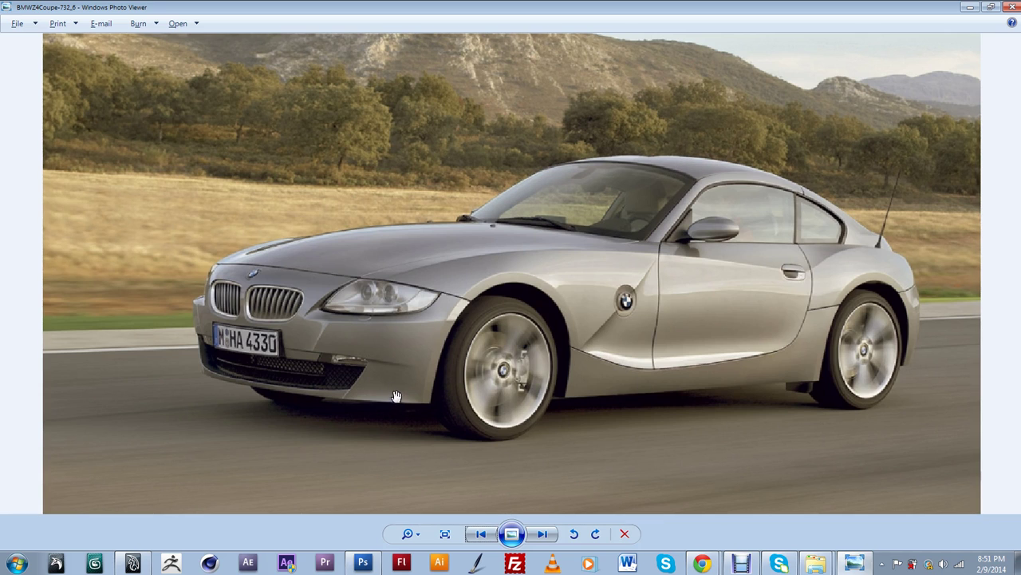
- Browse through the following BMW Z4 Coupe reference photos to study the body shape
left_click(543, 533)
left_click(543, 533)
left_click(545, 534)
left_click(549, 535)
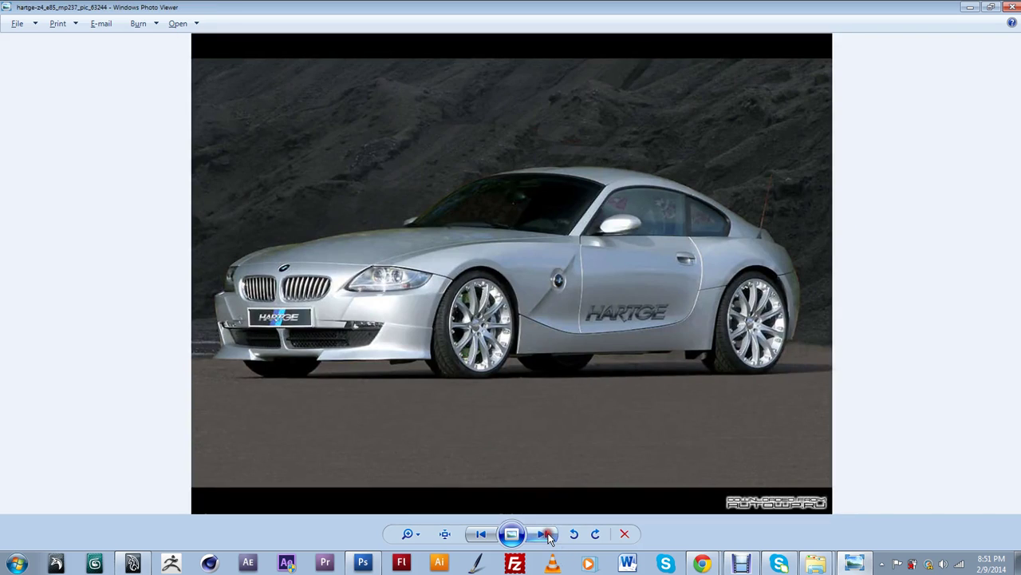
left_click(549, 534)
left_click(550, 535)
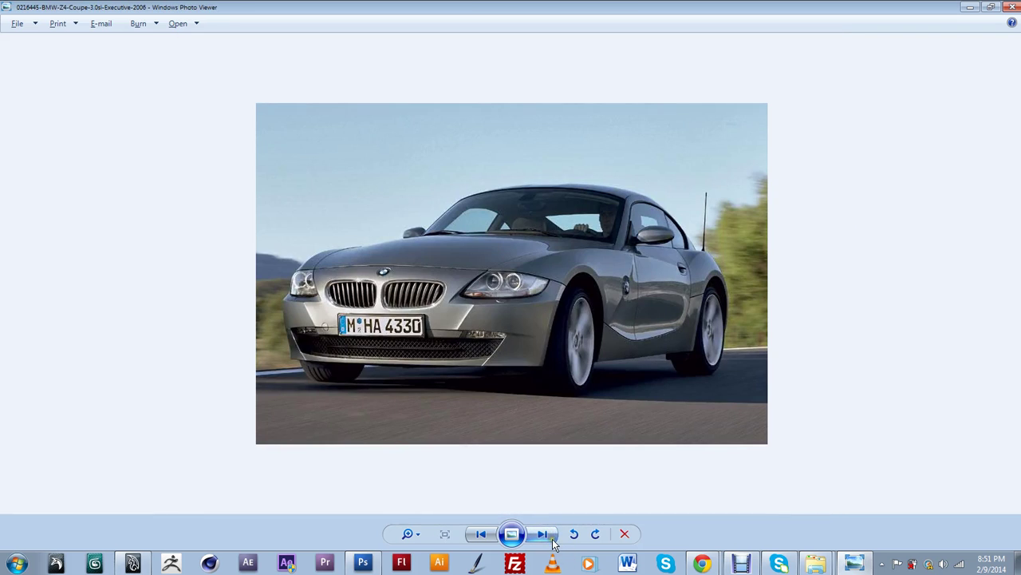
- Switch back to Maya and draw a NURBS circle with a radius of about 2.155 beside the front wheel
left_click(969, 8)
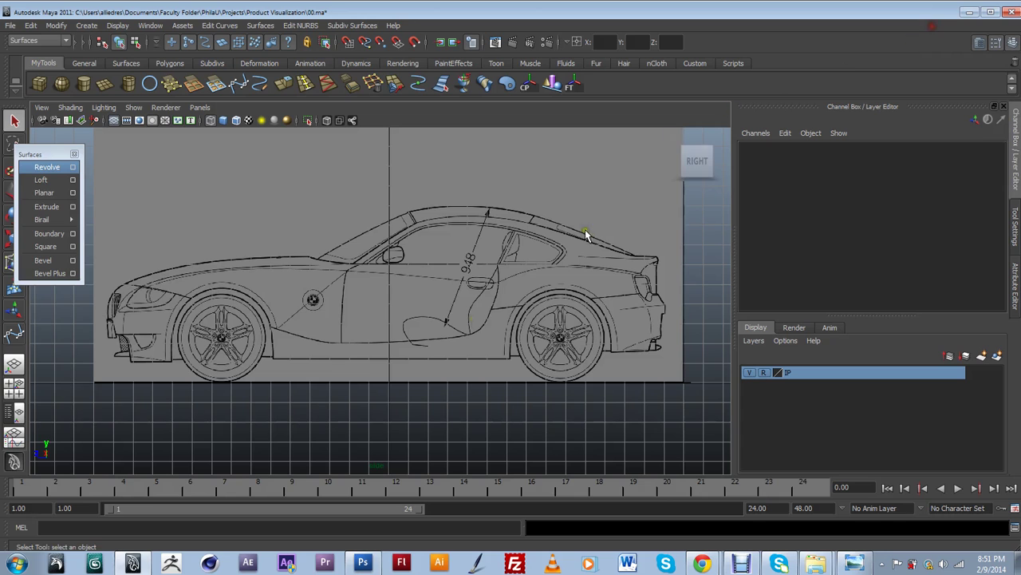
scroll(396, 336, "up", 4)
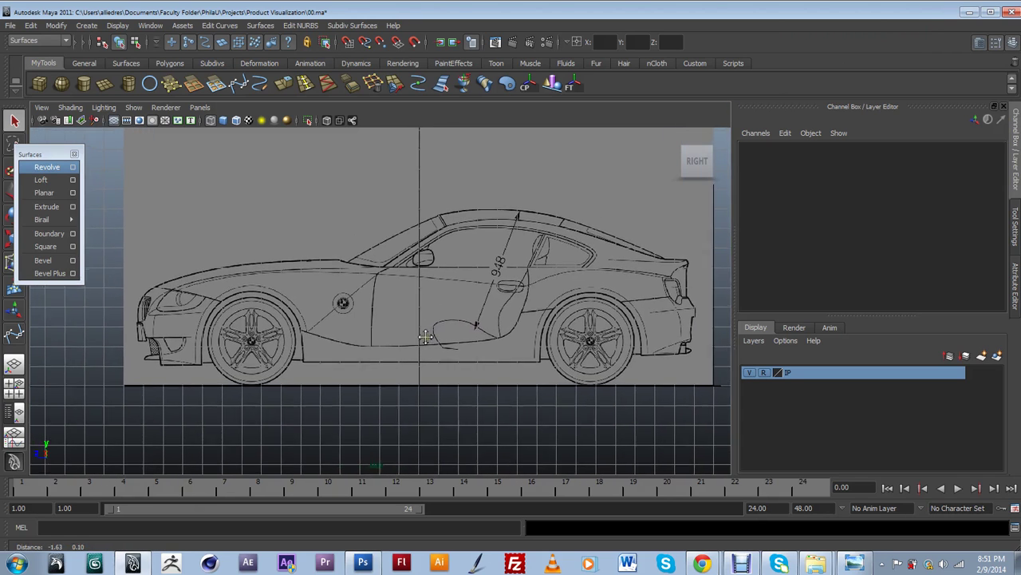
middle_click_drag(443, 326, 408, 335, "alt")
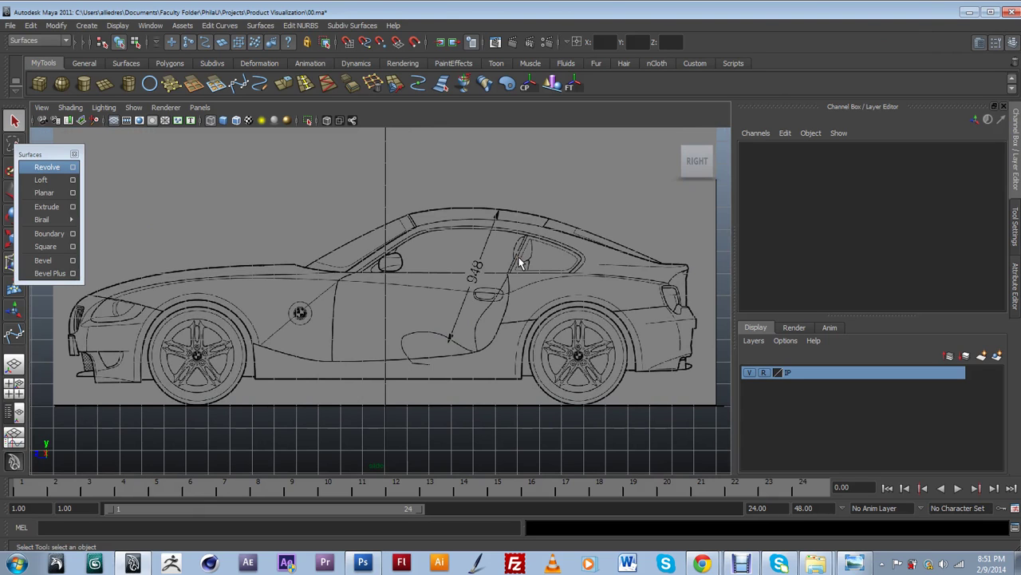
scroll(519, 263, "up", 1)
mouse_move(325, 306)
middle_mouse_down("alt")
mouse_move(496, 245)
mouse_move(315, 316)
mouse_move(351, 294)
mouse_move(334, 319)
middle_mouse_up("alt")
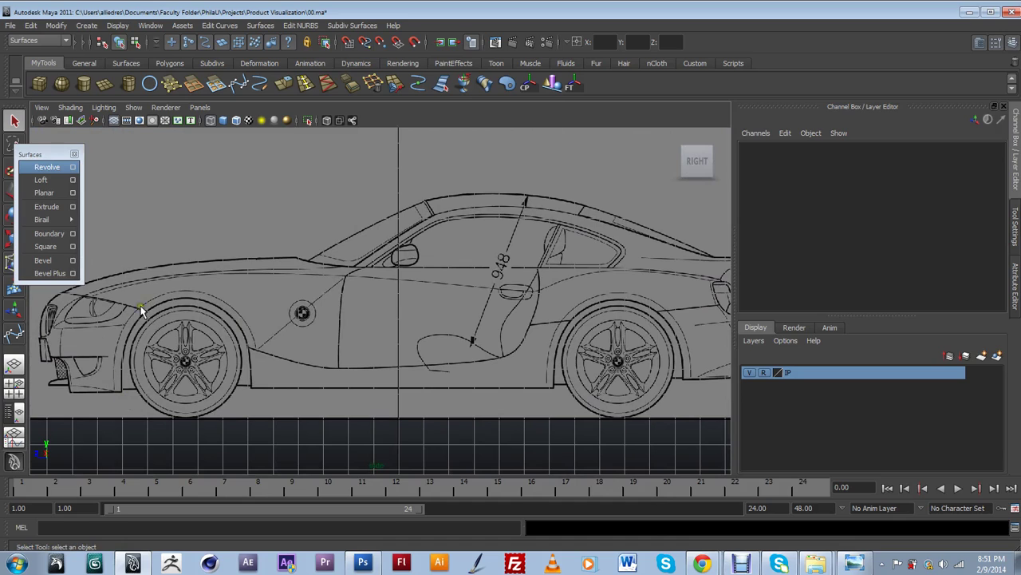
left_click(149, 83)
left_click_drag(247, 384, 258, 338)
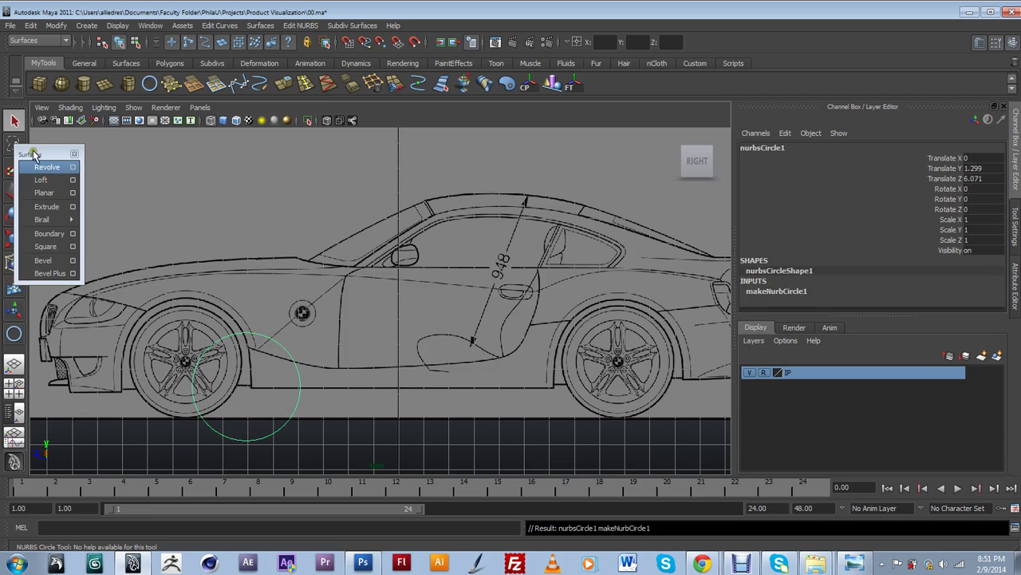
- Close the floating Surfaces commands and move the circle over the front wheel, to about Y 2.675 and Z 8.517
left_click(74, 153)
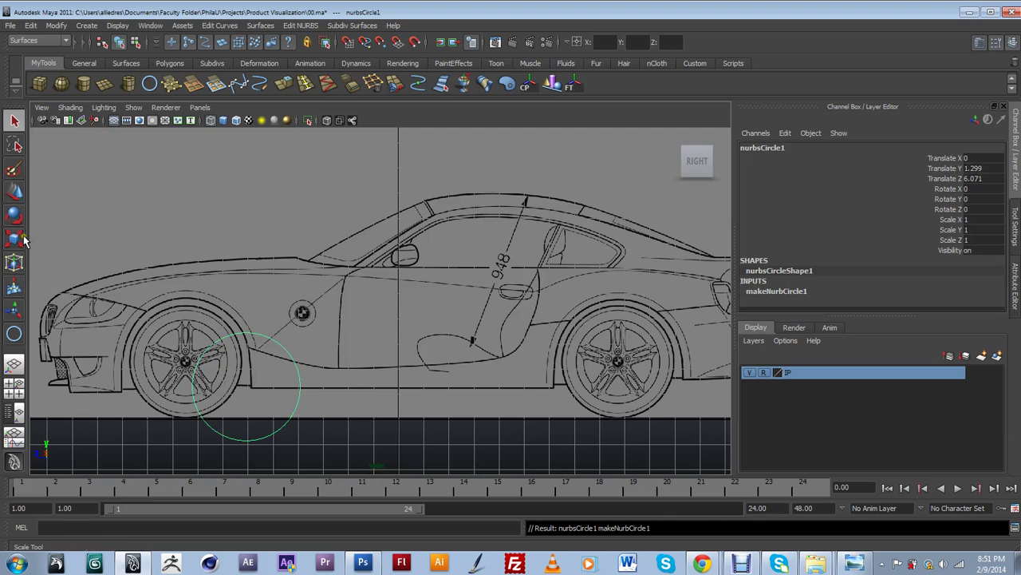
left_click(14, 192)
left_click_drag(253, 383, 189, 351)
middle_click_drag(249, 345, 356, 320, "alt")
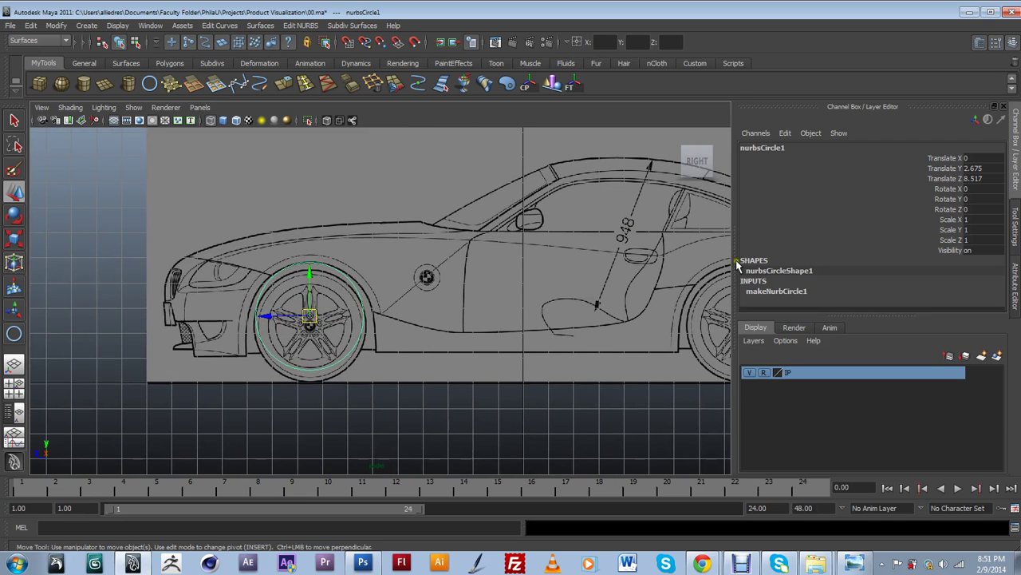
- Show the circle's creation inputs, enlarge the viewport area, and set the circle's radius to 2.555
left_click(804, 292)
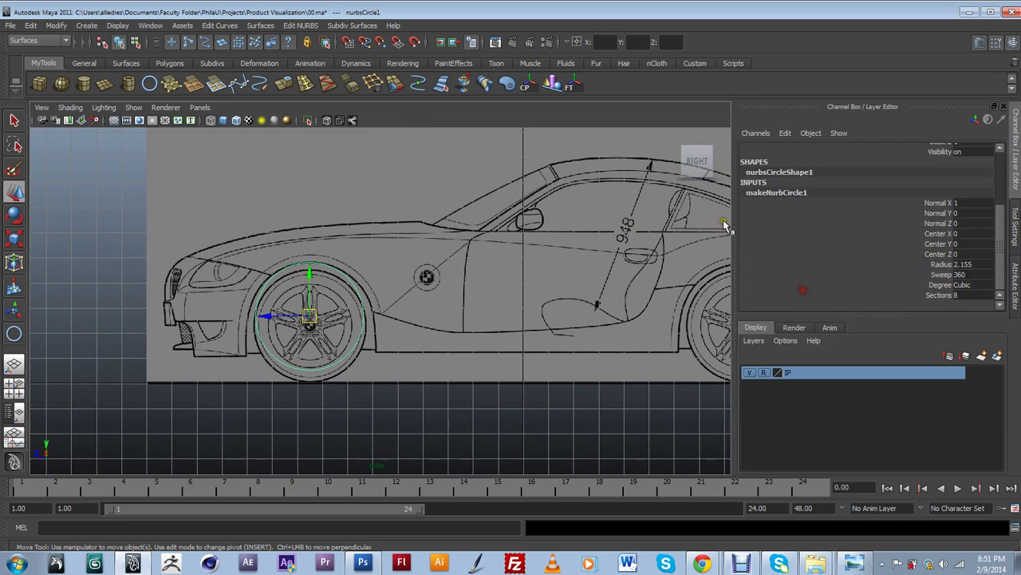
left_click_drag(739, 236, 846, 242)
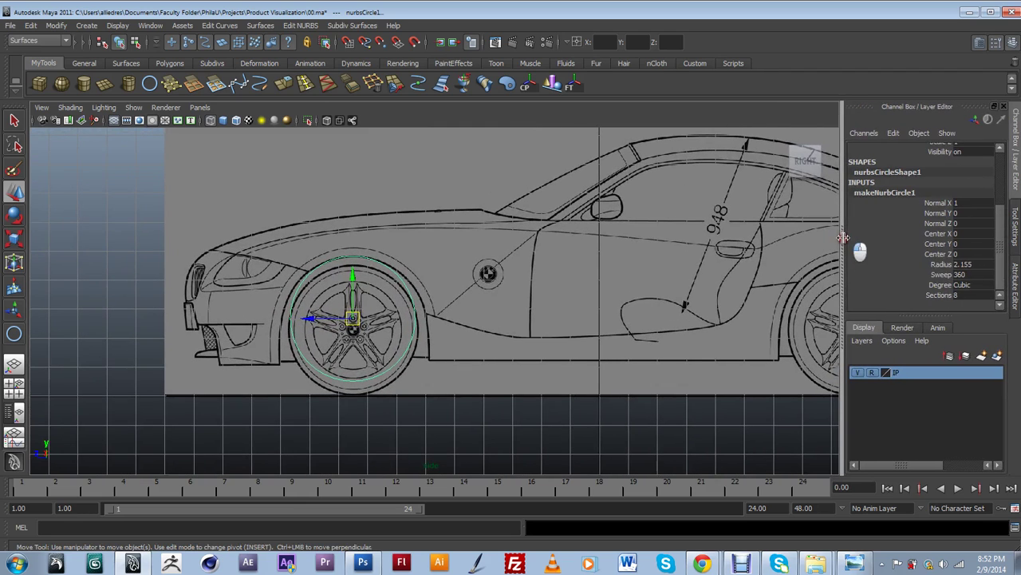
left_click(940, 264)
middle_click_drag(691, 255, 699, 256)
- Move the circle to about Y 2.212 and Z 8.45 so it follows the front wheel arch
left_click(14, 191)
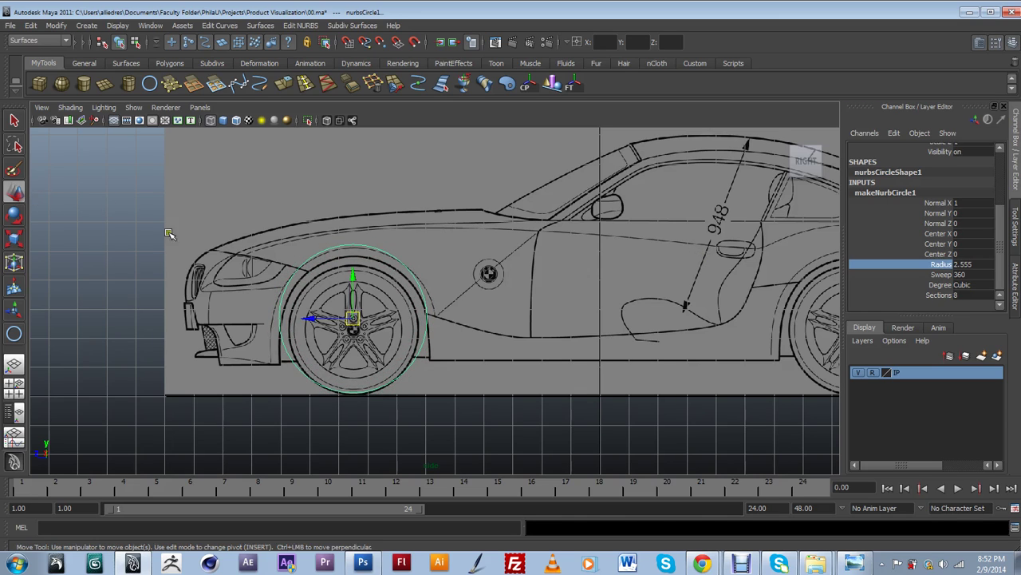
left_click_drag(352, 296, 355, 308)
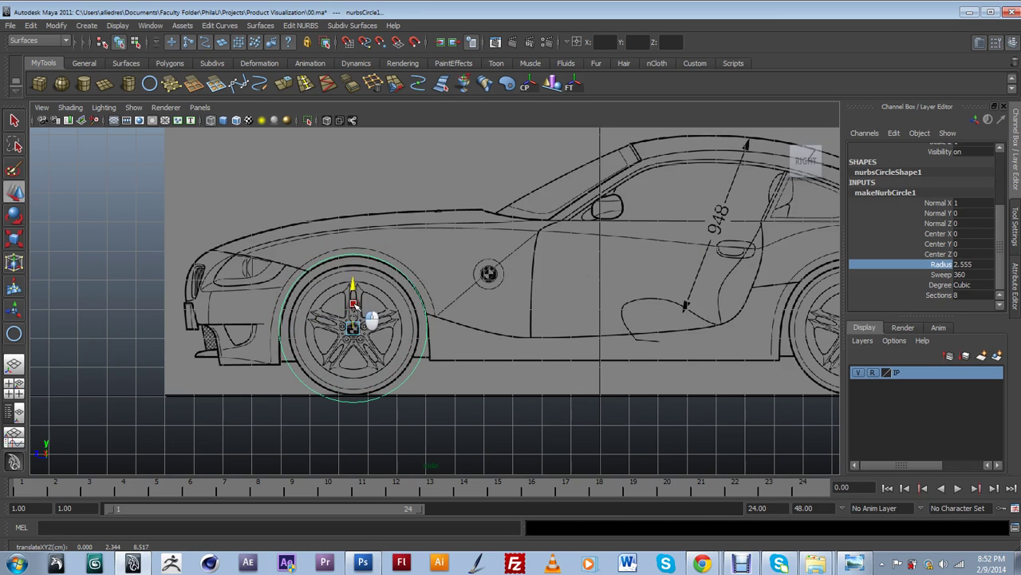
left_click_drag(329, 331, 328, 331)
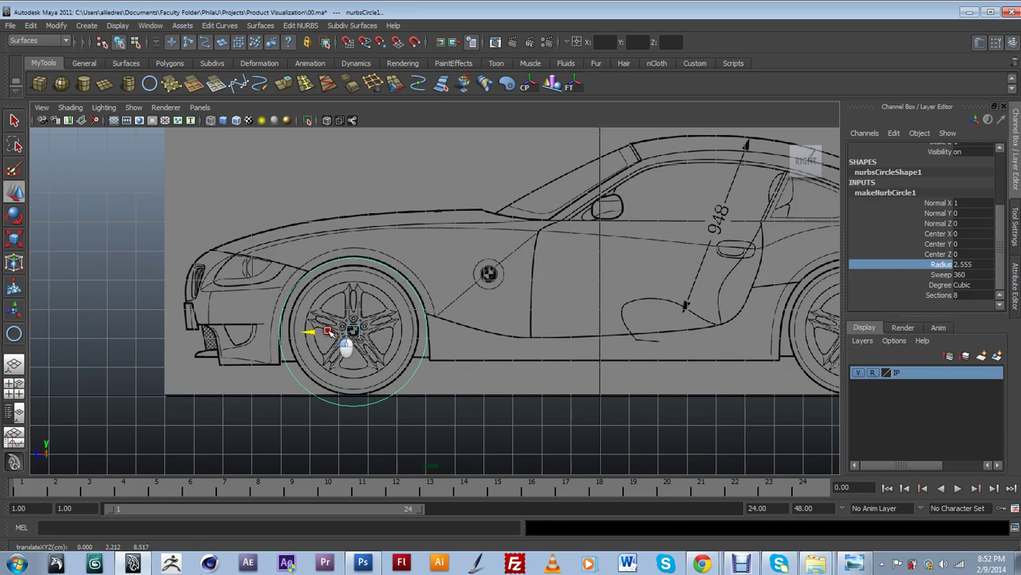
middle_click_drag(799, 270, 800, 270)
middle_click_drag(325, 332, 326, 333)
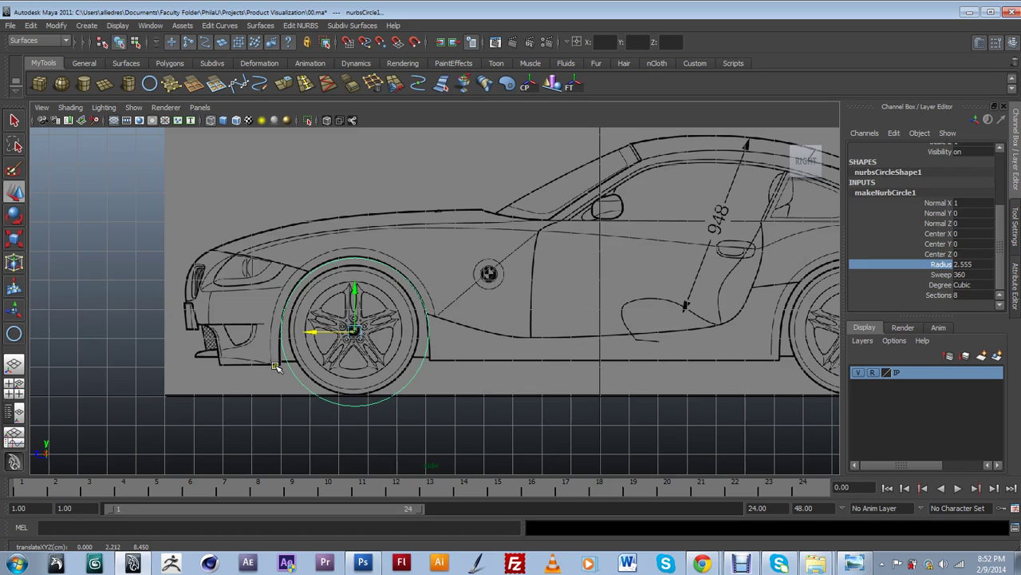
- Mark two curve points on the circle, one on each side of the wheel near the body's lower edge
scroll(293, 412, "up", 5)
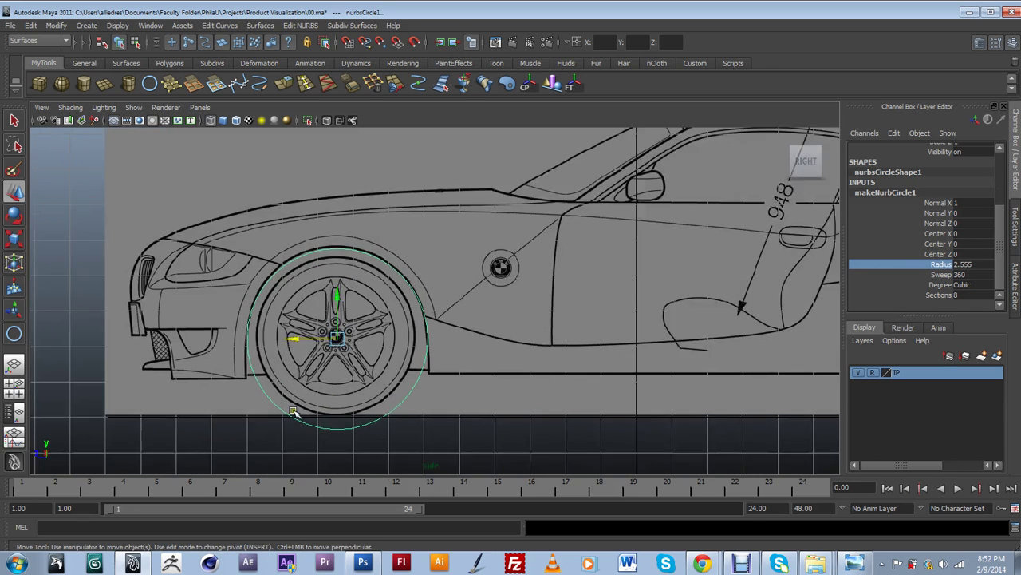
scroll(455, 314, "up", 2)
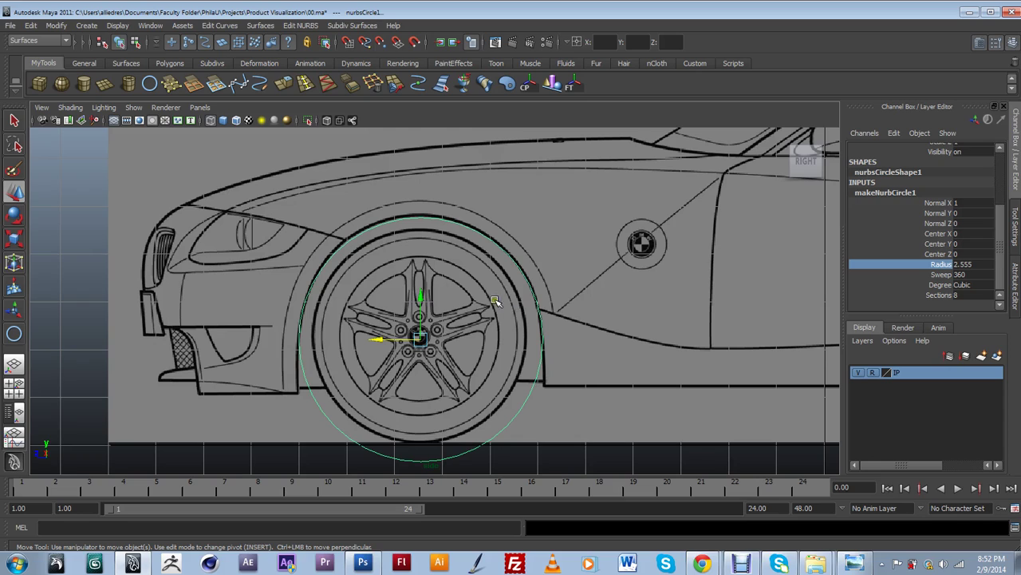
right_click_drag(524, 246, 524, 241)
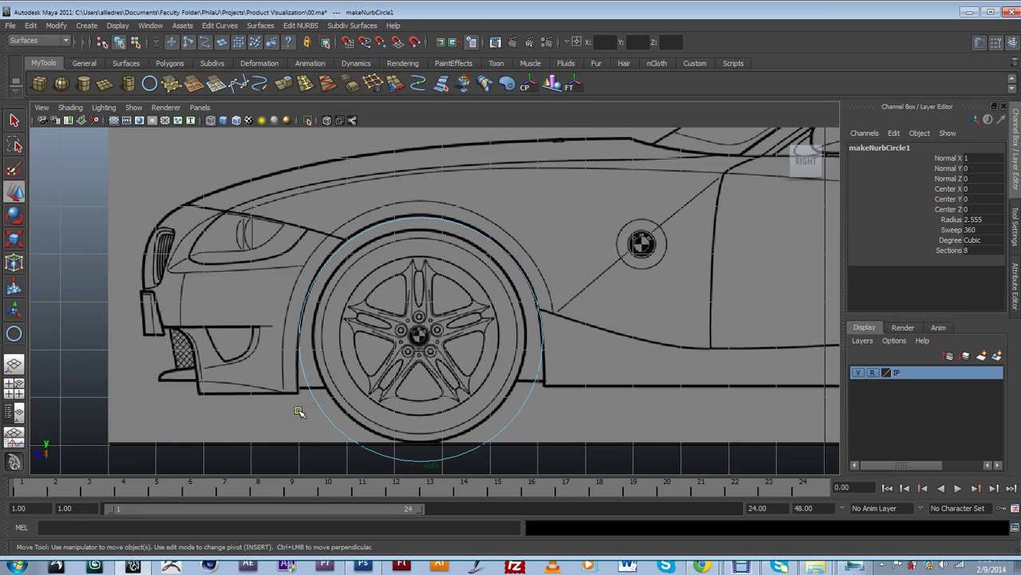
left_click_drag(309, 395, 311, 394)
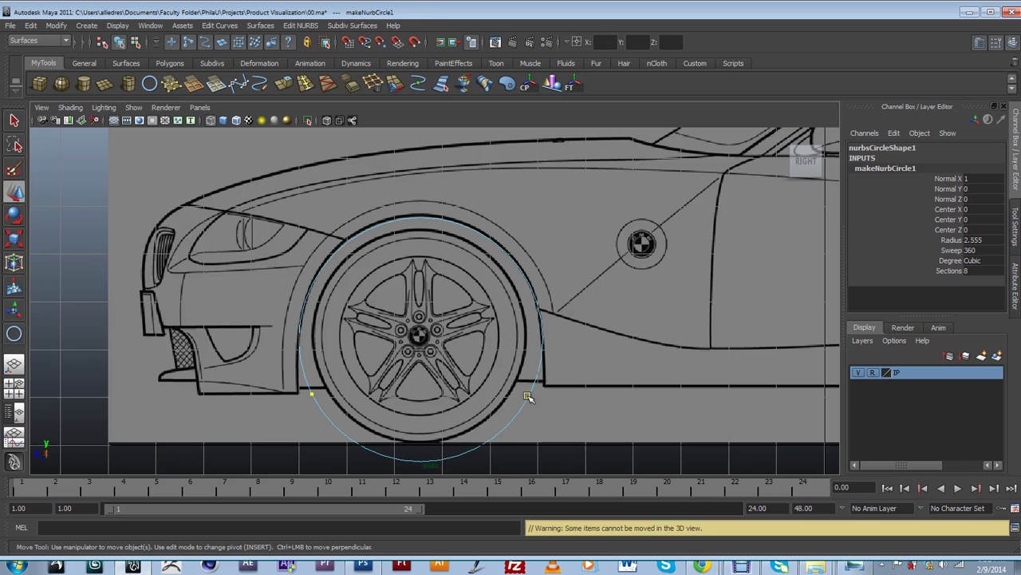
left_click(533, 388)
left_click_drag(532, 389, 532, 387)
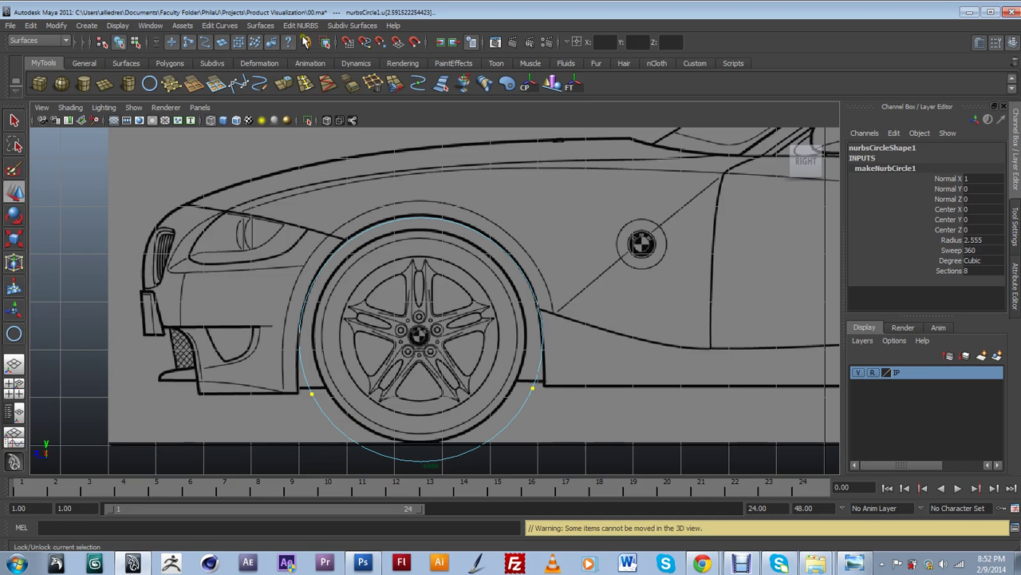
- Keep the Edit Curves commands open as a floating window and detach the circle at the two marked points
left_click(219, 25)
left_click(238, 28)
left_click_drag(239, 28, 780, 57)
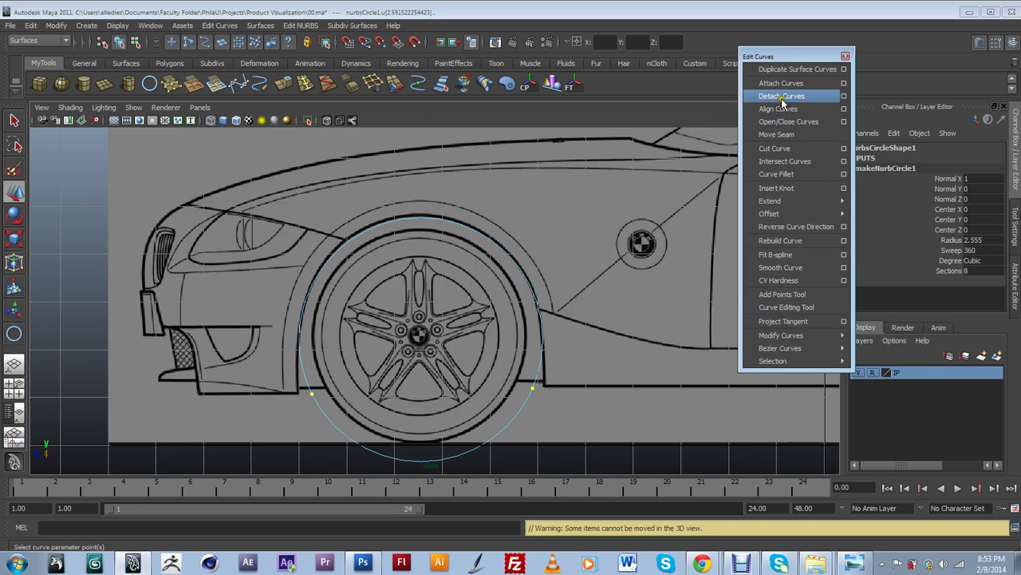
left_click(782, 97)
- Shift the detached lower arc down away from the wheel arch, and delete it
left_click(527, 424)
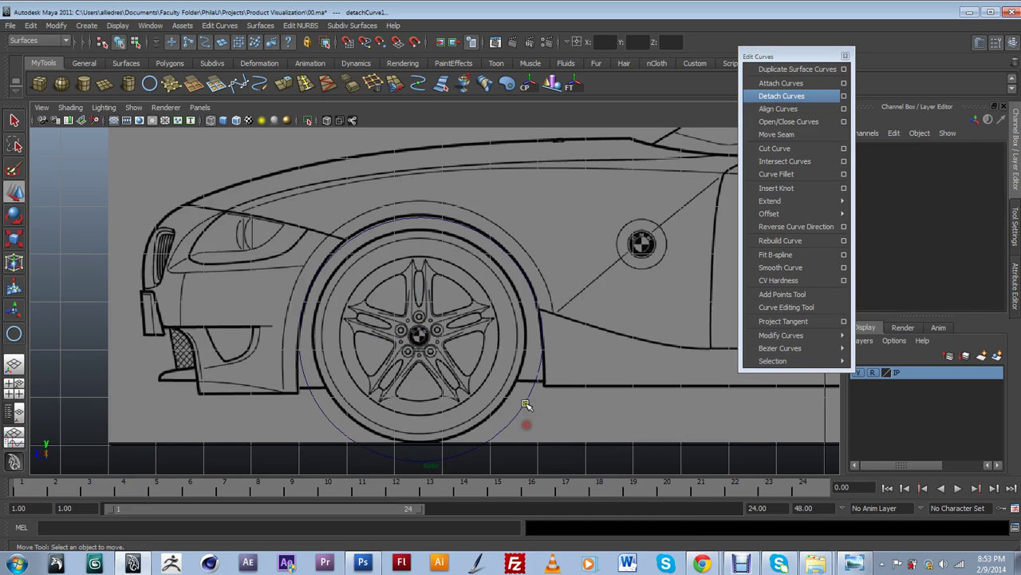
left_click(526, 405)
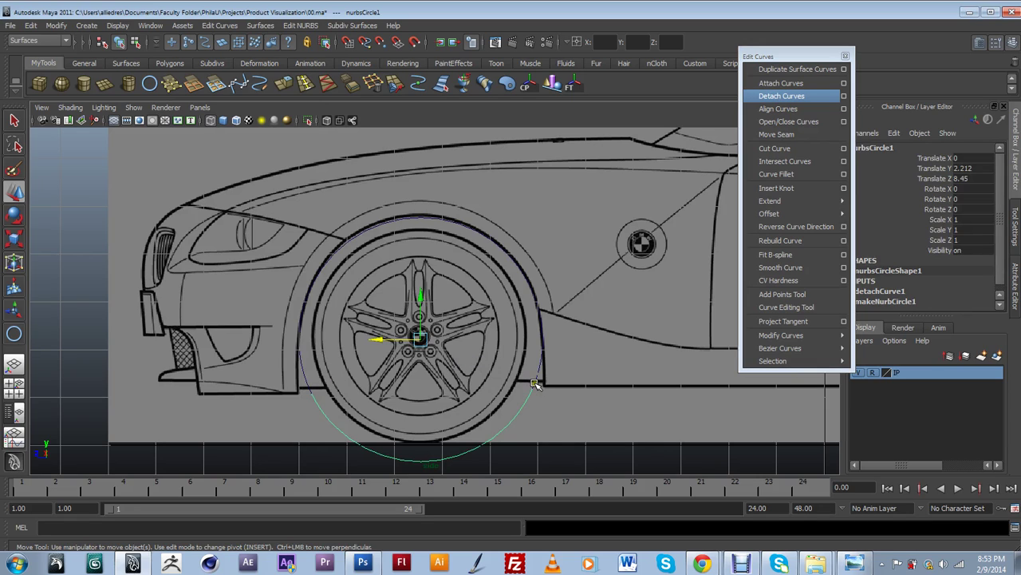
scroll(425, 316, "down", 2)
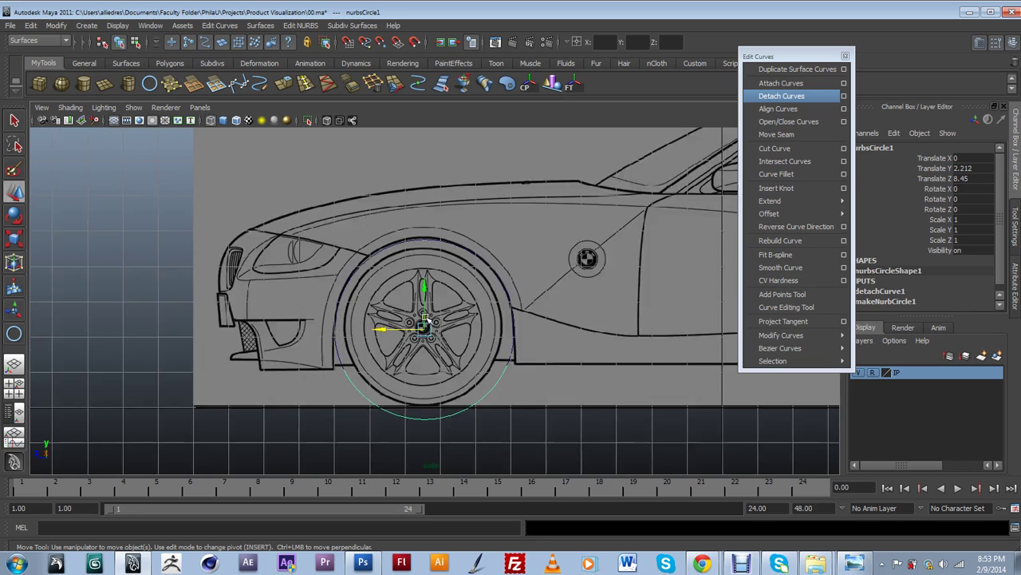
left_click_drag(423, 315, 408, 453)
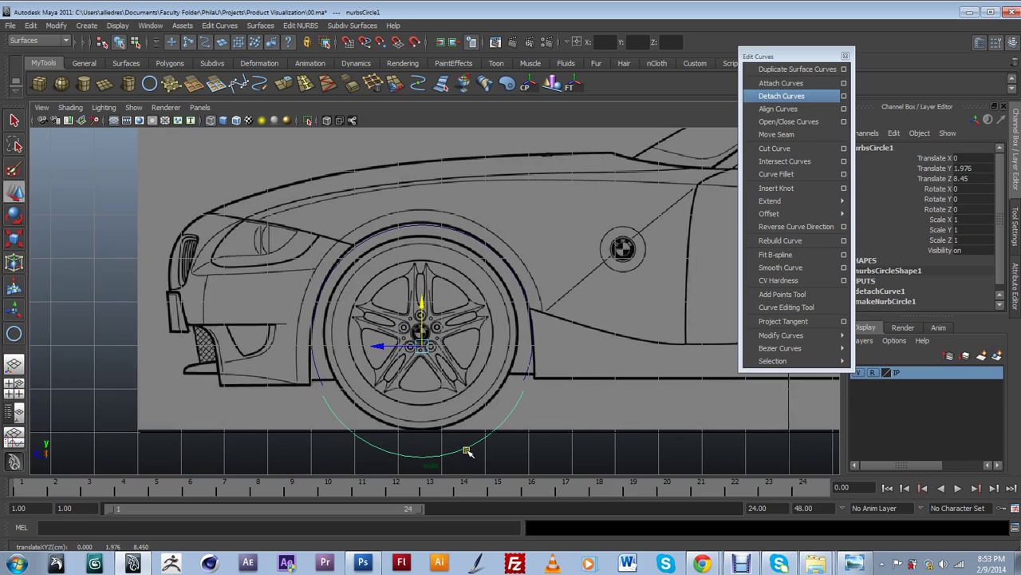
left_click(463, 373)
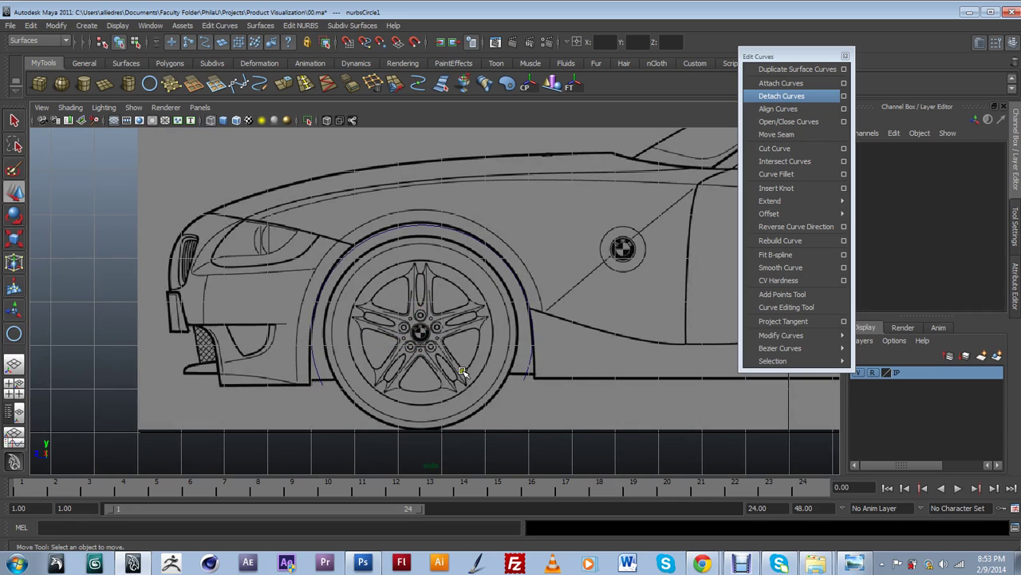
- Display the upper arc's control vertices and move its front end vertex forward to the rear lower corner of the front bumper
left_click(521, 289)
scroll(506, 303, "up", 1)
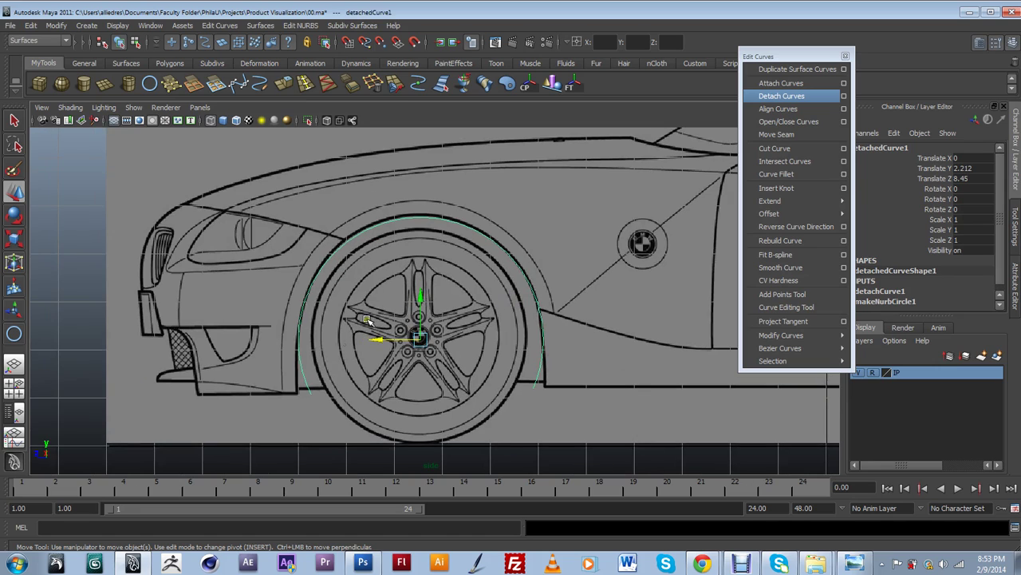
right_click_drag(304, 383, 273, 371)
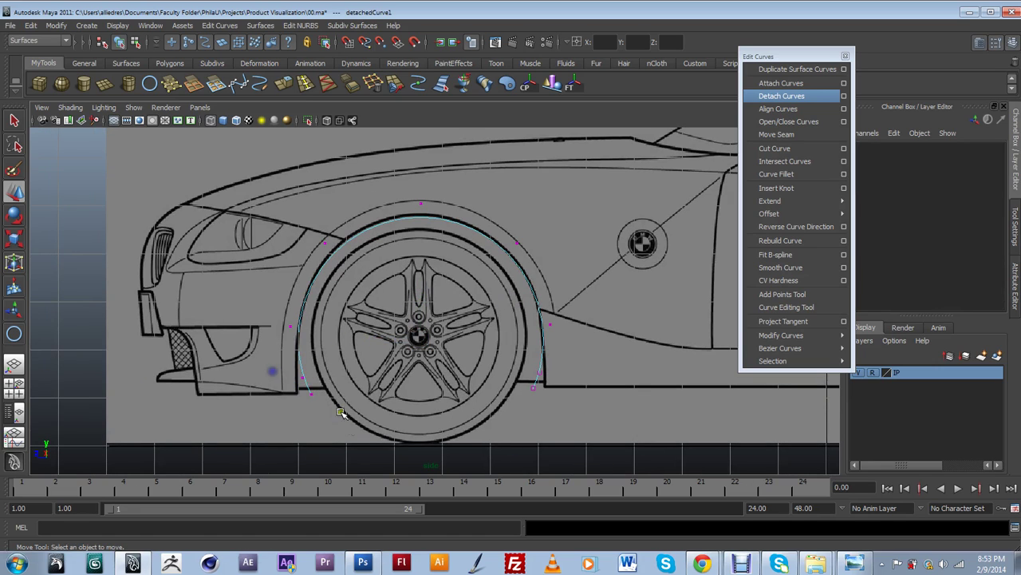
left_click(291, 383)
mouse_move(283, 395)
left_mouse_down()
mouse_move(270, 395)
mouse_move(281, 396)
left_mouse_up()
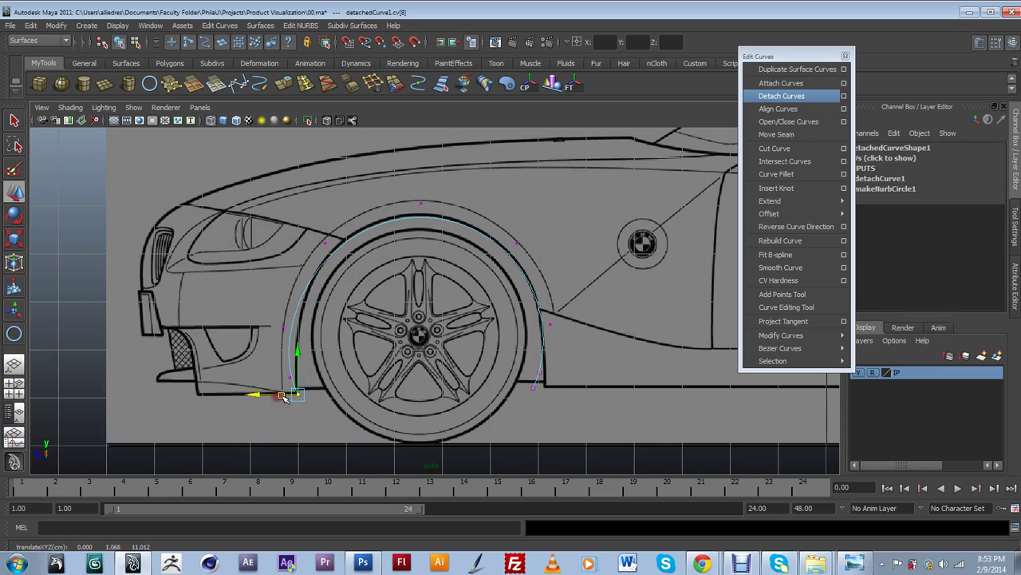
key("ctrl+z")
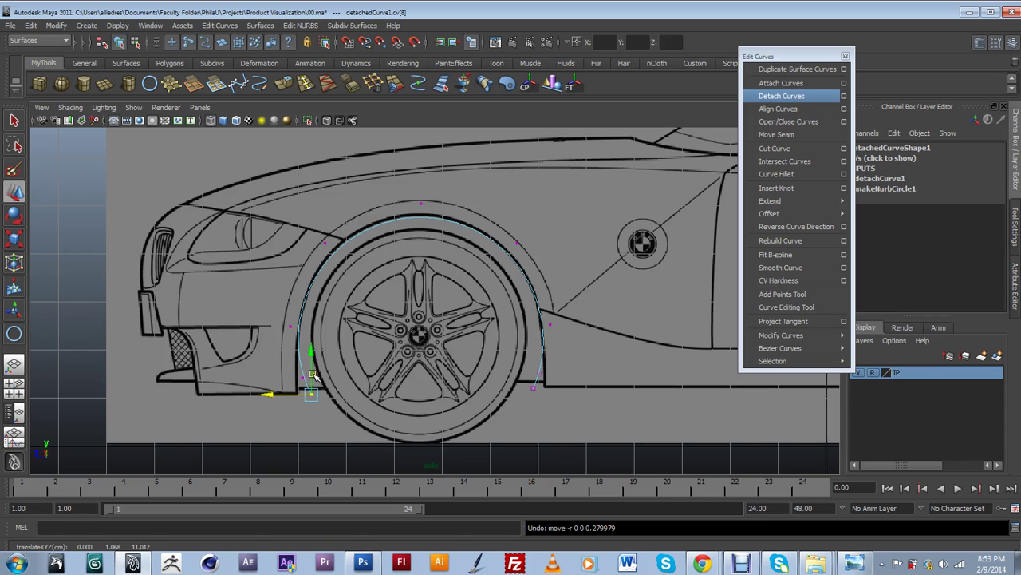
left_click_drag(290, 395, 277, 394)
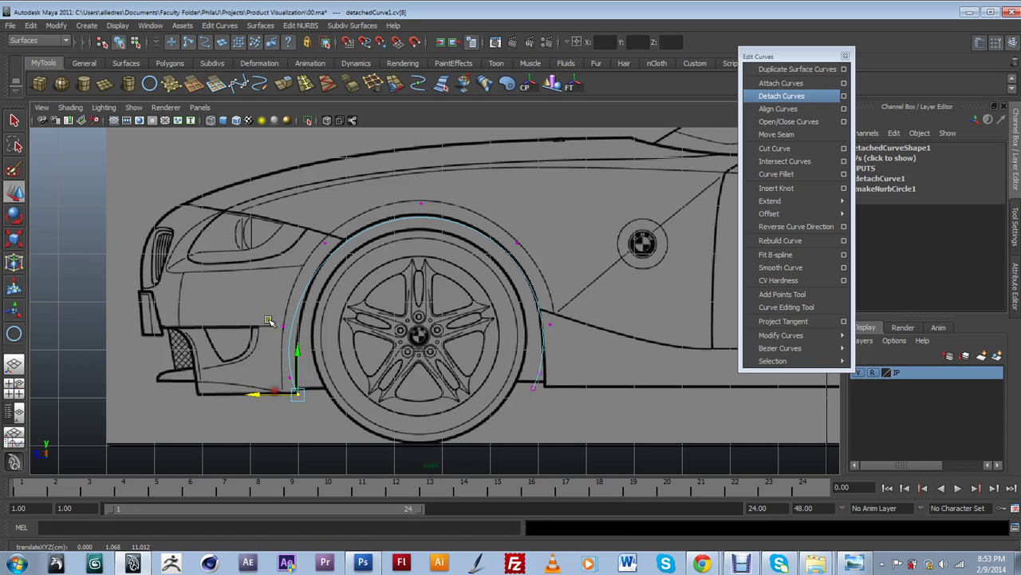
- Adjust the arc's remaining front-side control vertices horizontally so the curve follows the front edge of the wheel arch
left_click(294, 328)
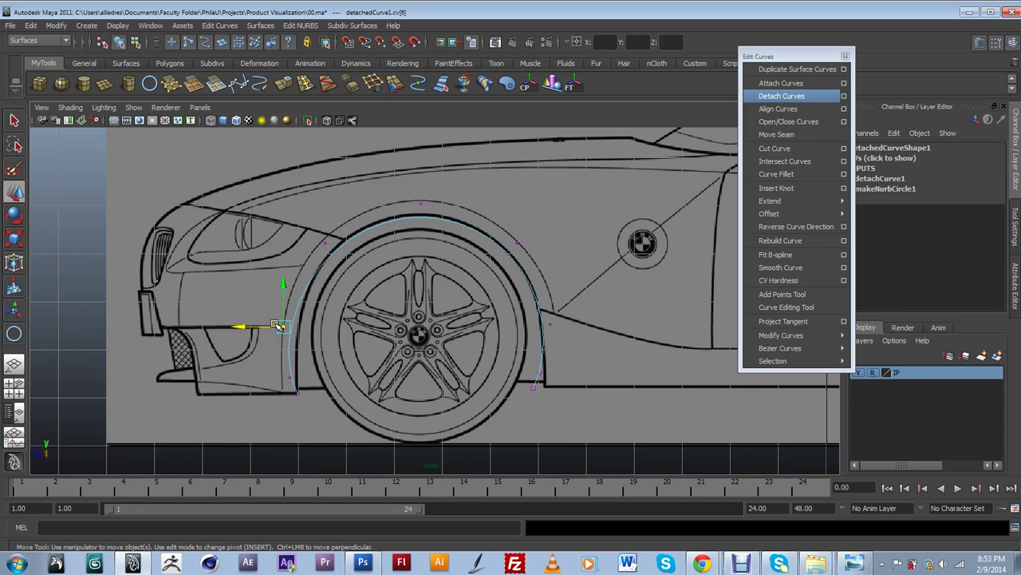
left_click(287, 339)
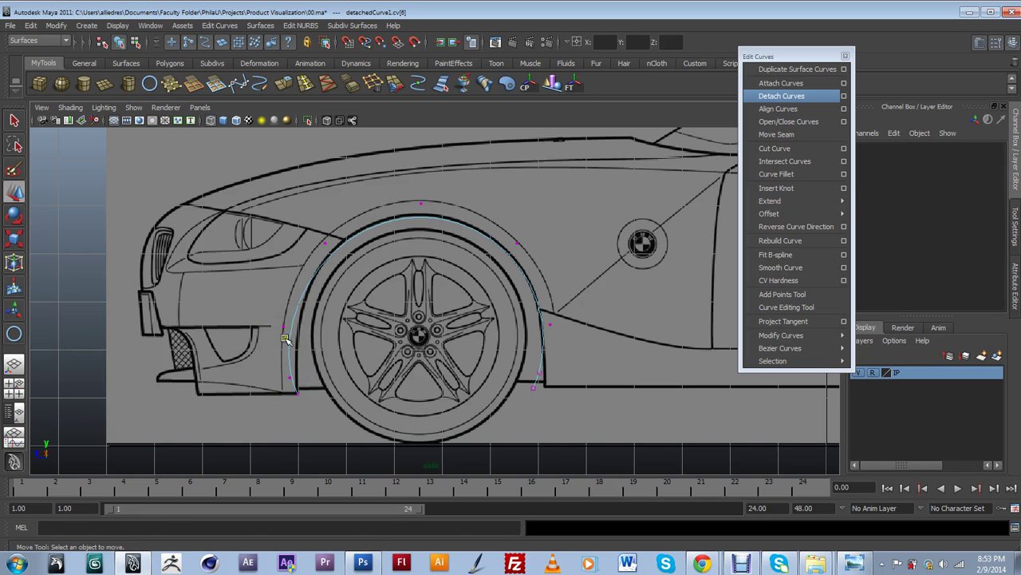
left_click(274, 330)
left_click_drag(279, 329, 292, 327)
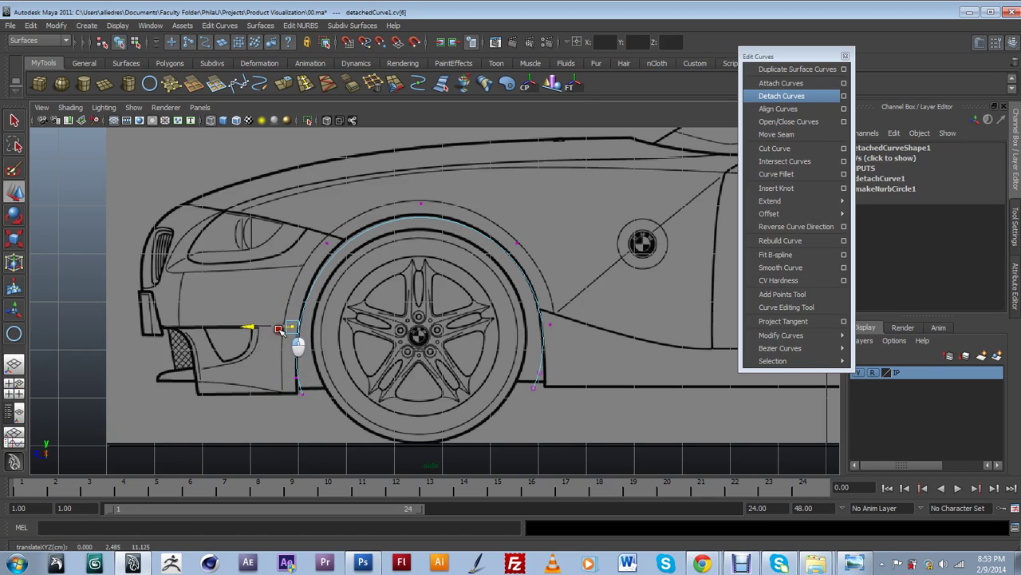
left_click_drag(307, 389, 281, 392)
middle_click_drag(282, 392, 283, 377)
left_click_drag(283, 377, 286, 377)
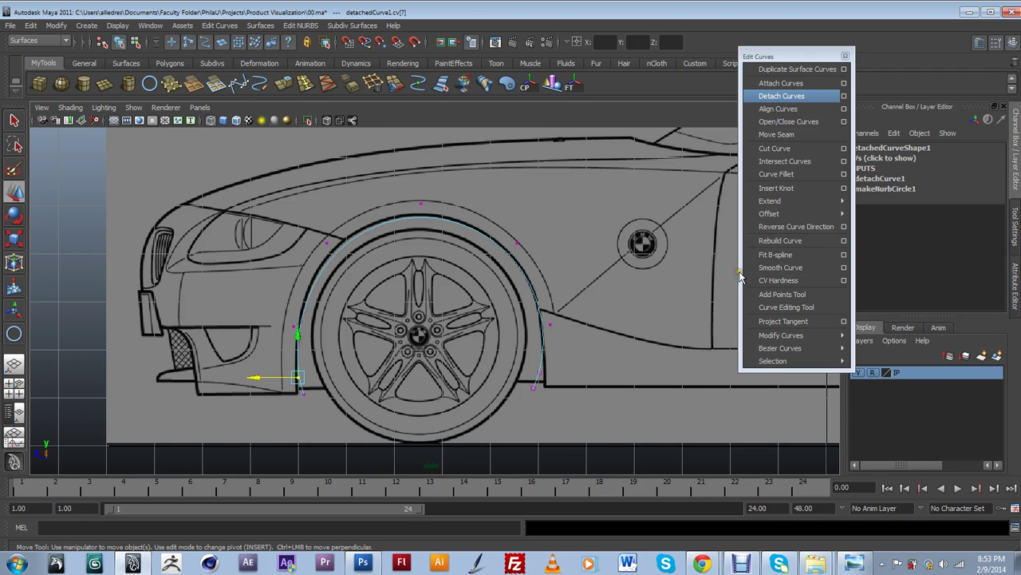
- Turn off Soft Select for the Move Tool and close its settings
left_click_drag(790, 56, 702, 54)
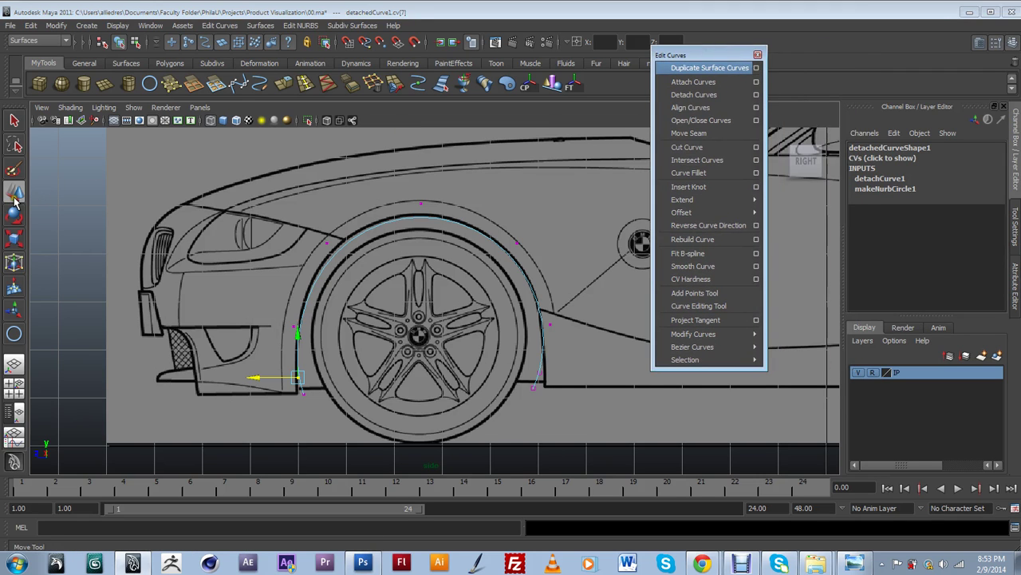
double_click(14, 200)
left_click_drag(732, 55, 628, 74)
scroll(994, 375, "down", 5)
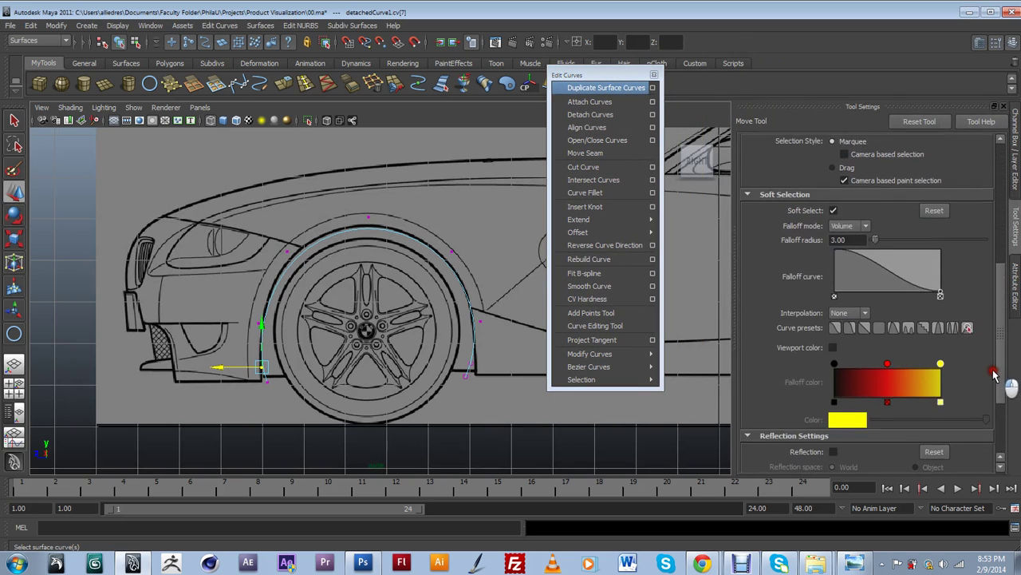
scroll(995, 383, "up", 4)
left_click(834, 261)
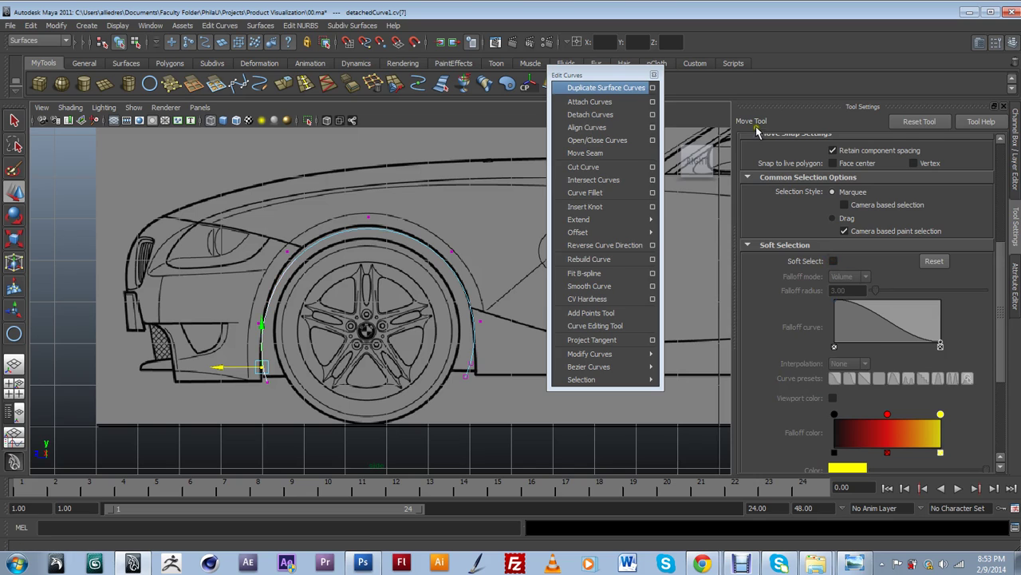
left_click(1003, 108)
- Move the arch curve's front end and upper-front control vertices so the curve matches the front half of the wheel arch
scroll(344, 316, "up", 2)
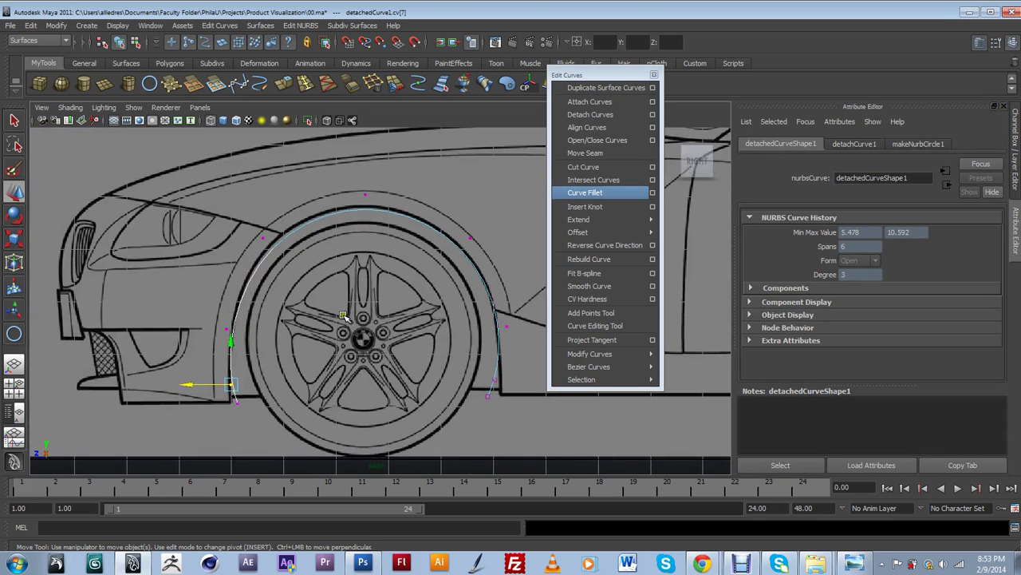
left_click_drag(245, 395, 217, 384)
left_click(263, 237)
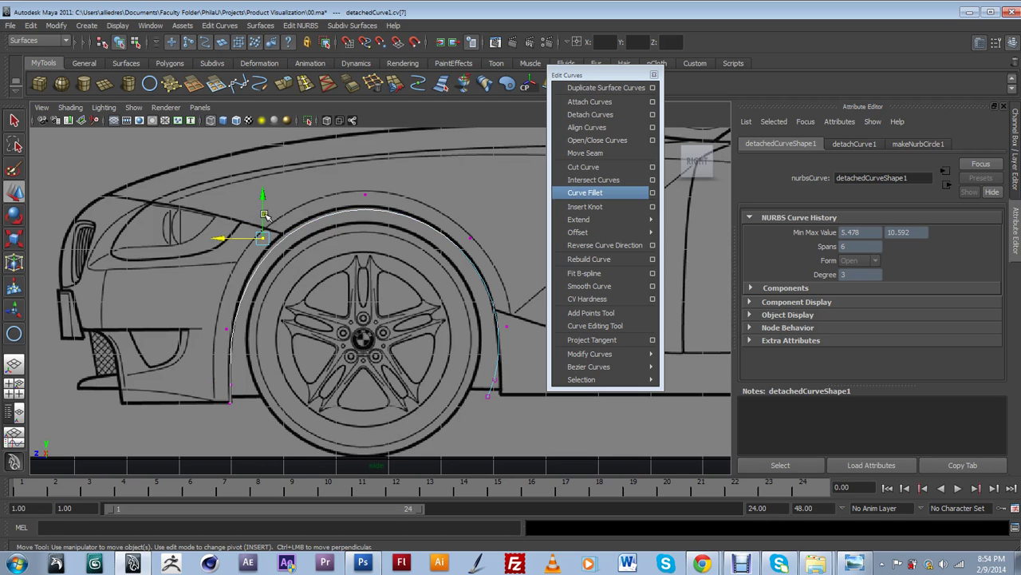
left_click(264, 192)
left_click(277, 260)
left_click(273, 226)
left_click_drag(264, 211, 263, 203)
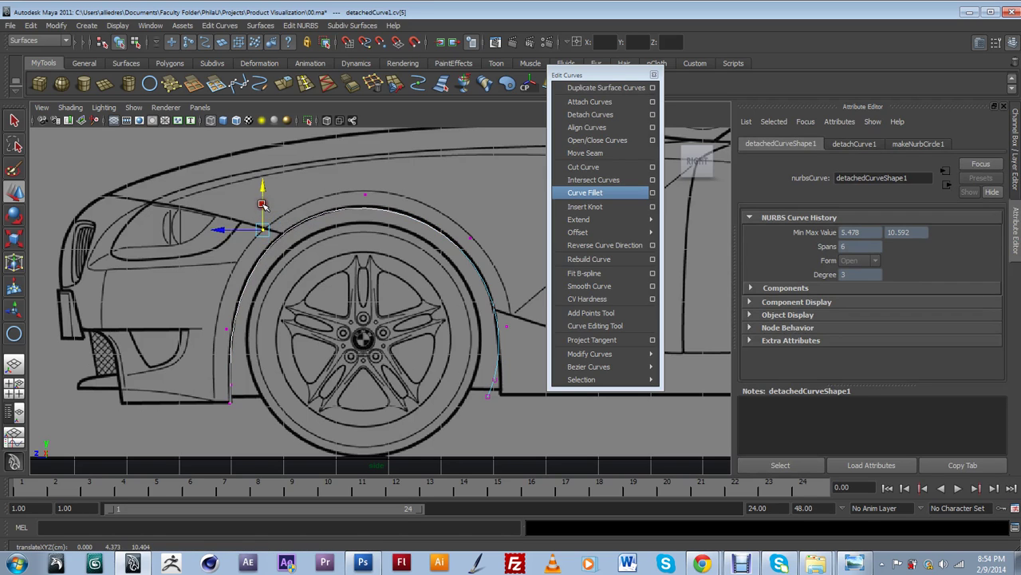
left_click(363, 194)
left_click(363, 194)
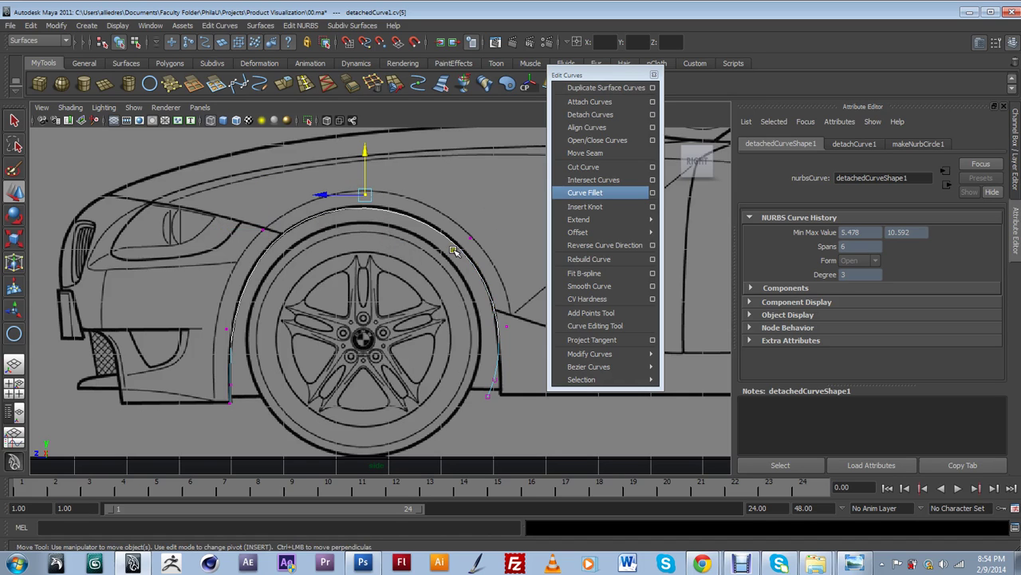
- Adjust the arch curve's rear-side control vertices so its rear half follows the wheel arch down to the sill corner
left_click(474, 236)
left_click_drag(472, 236, 471, 234)
left_click(487, 394)
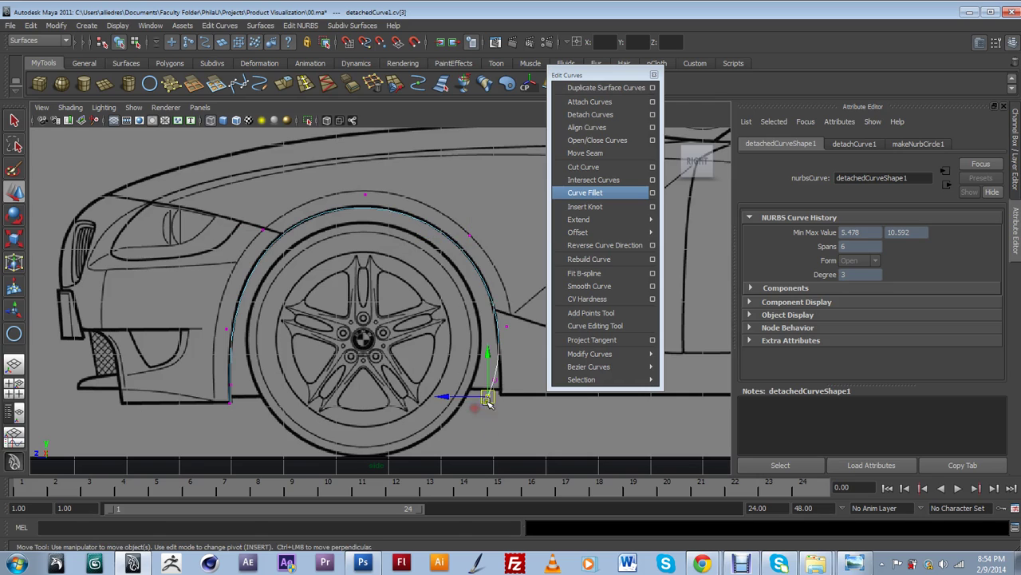
mouse_move(477, 396)
left_mouse_down()
mouse_move(488, 396)
mouse_move(477, 380)
left_mouse_up()
left_click(496, 380)
left_click(490, 327)
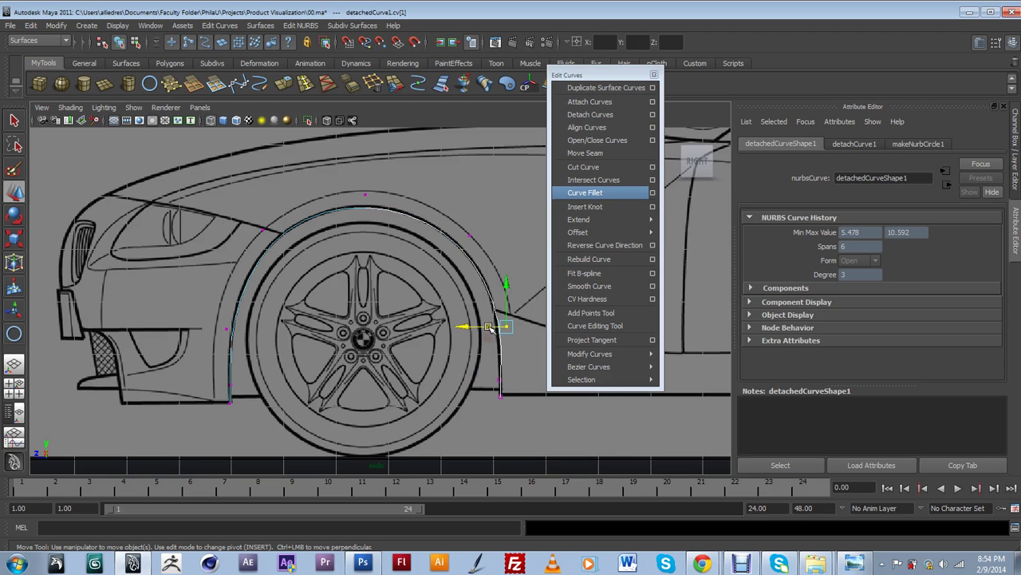
left_click_drag(590, 75, 693, 92)
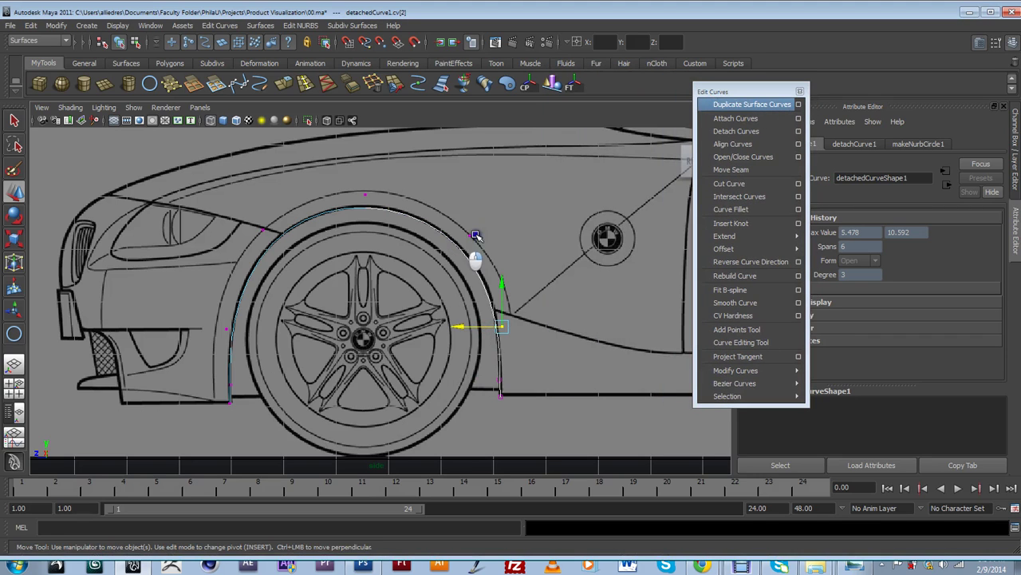
- Duplicate the finished front arch curve and scale the copy up uniformly to the outer wheel arch line
left_click(490, 230)
left_click(473, 264)
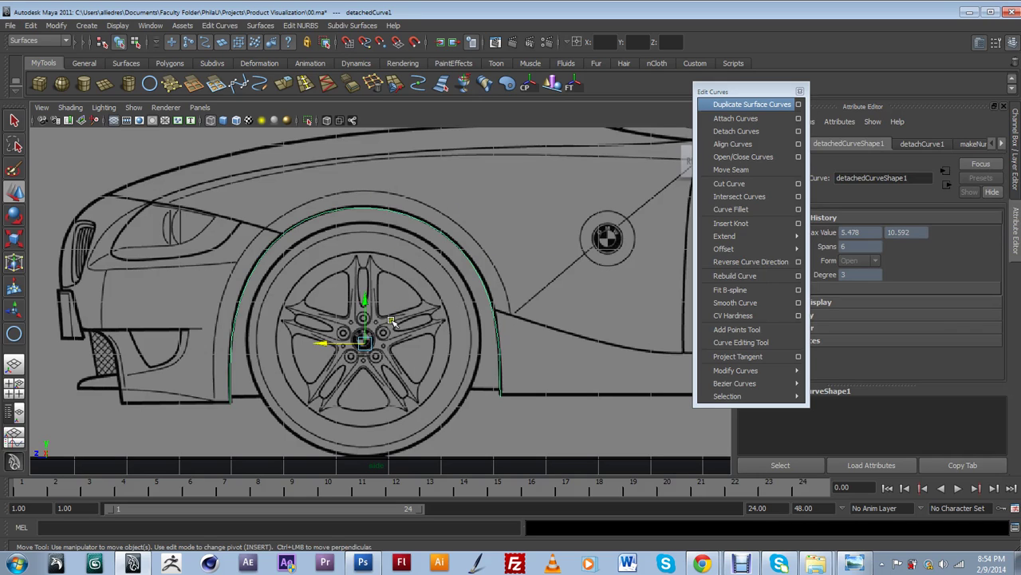
key("ctrl+d")
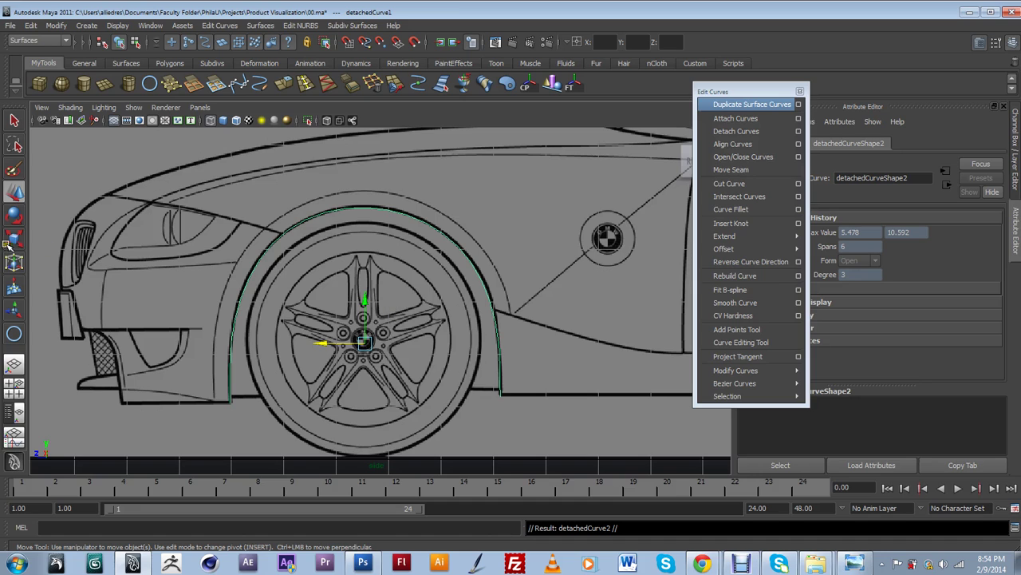
key("r")
left_click_drag(365, 342, 391, 307)
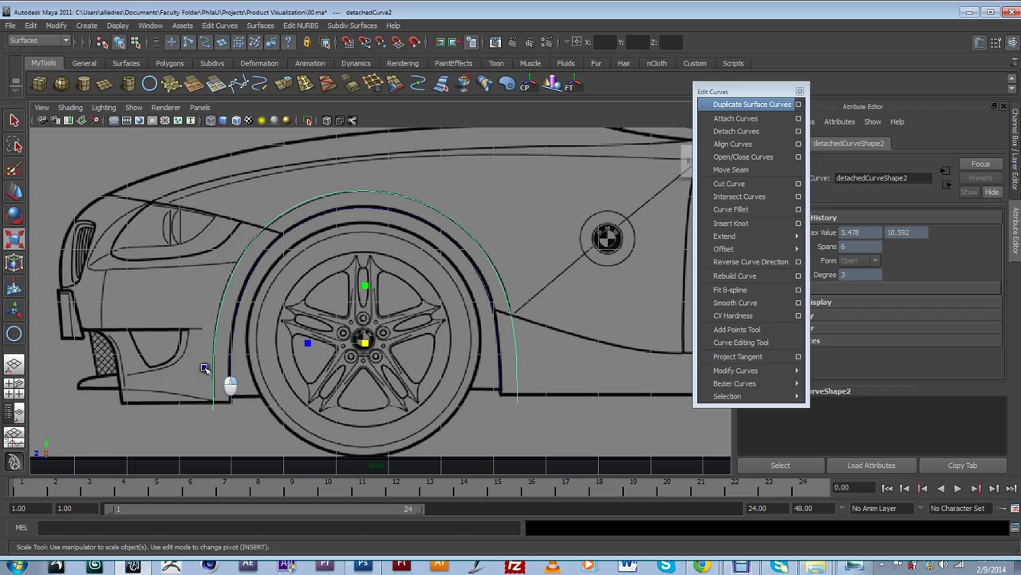
- Move the outer arch curve's two front end control vertices so the curve ends on the bumper's lower edge
left_click(173, 383)
left_click(198, 377)
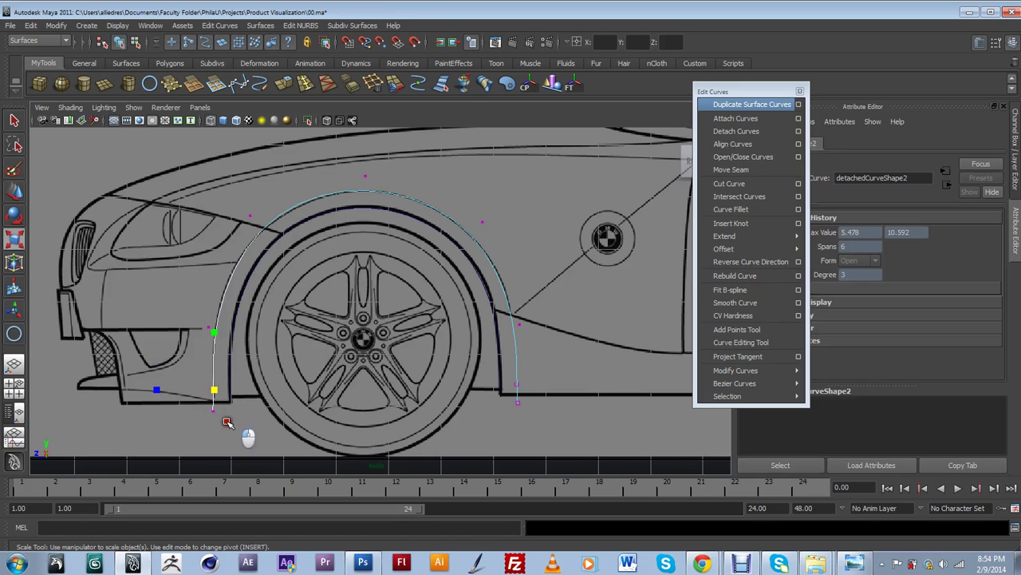
key("w")
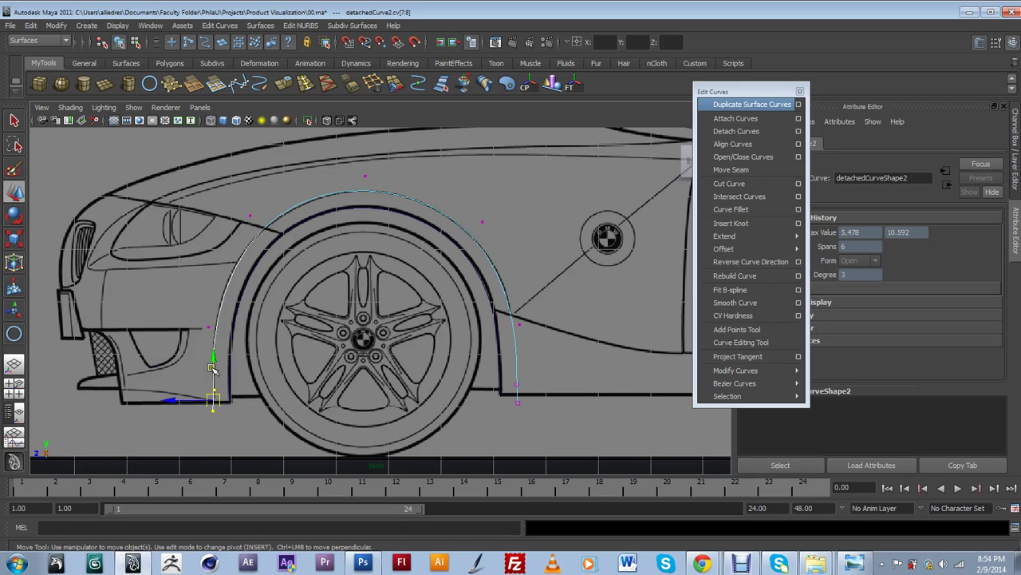
left_click_drag(186, 422, 216, 399)
left_click(196, 403)
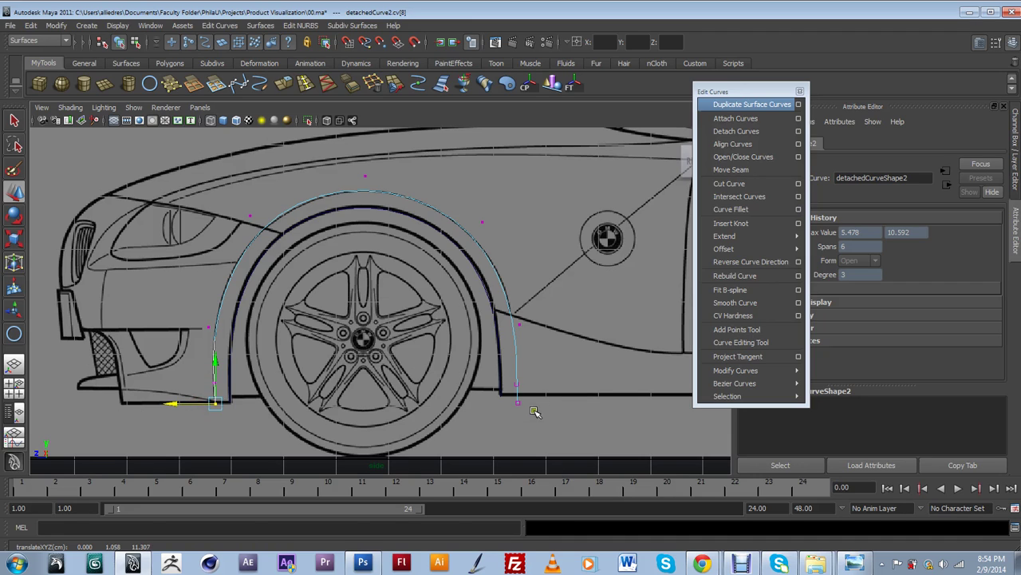
- Adjust the outer arch curve's rear-side control vertices to end at the sill's lower edge and follow the outer arch line
left_click_drag(531, 406, 515, 351)
left_click(487, 236)
left_click(497, 328)
left_click(516, 333)
left_click_drag(497, 323, 495, 323)
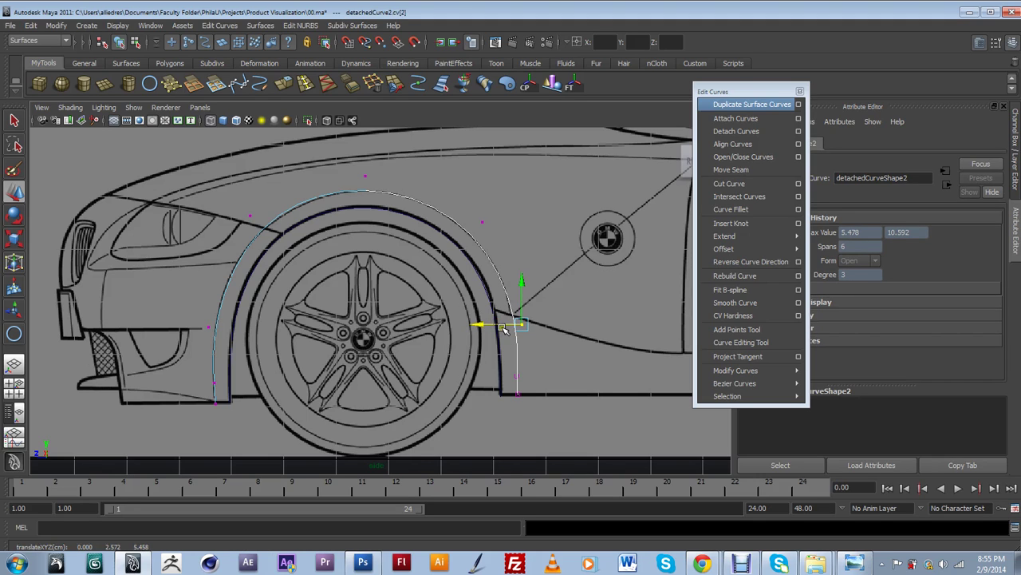
left_click(471, 232)
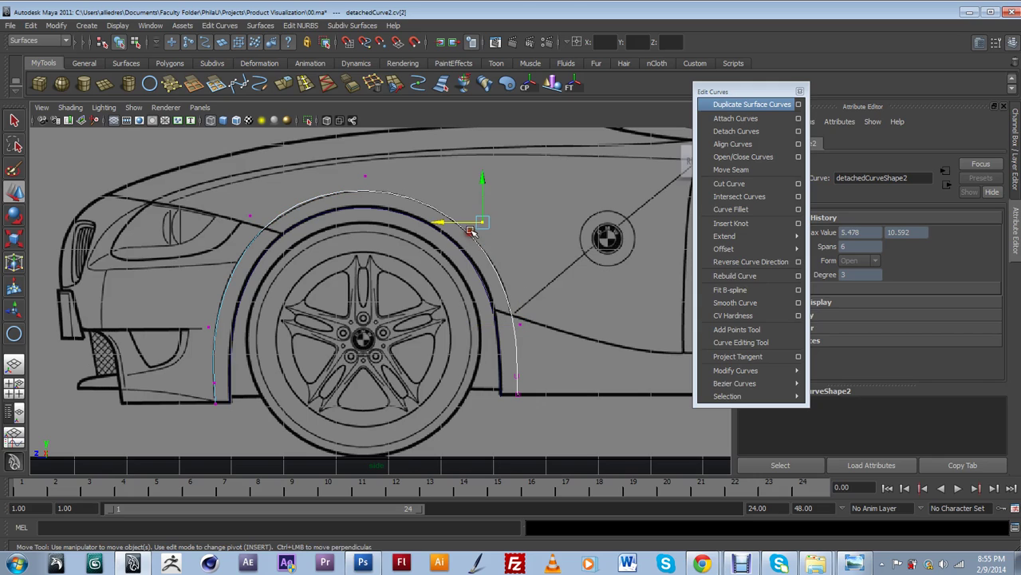
left_click_drag(467, 225, 468, 224)
- Select both front wheel arch curves as objects and duplicate them together
scroll(482, 268, "down", 3)
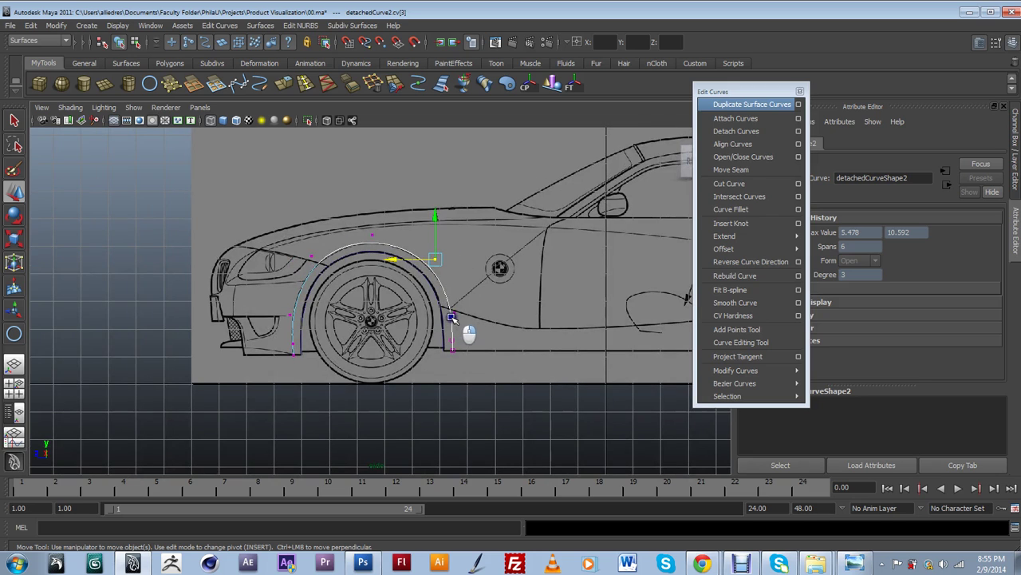
left_click(512, 375)
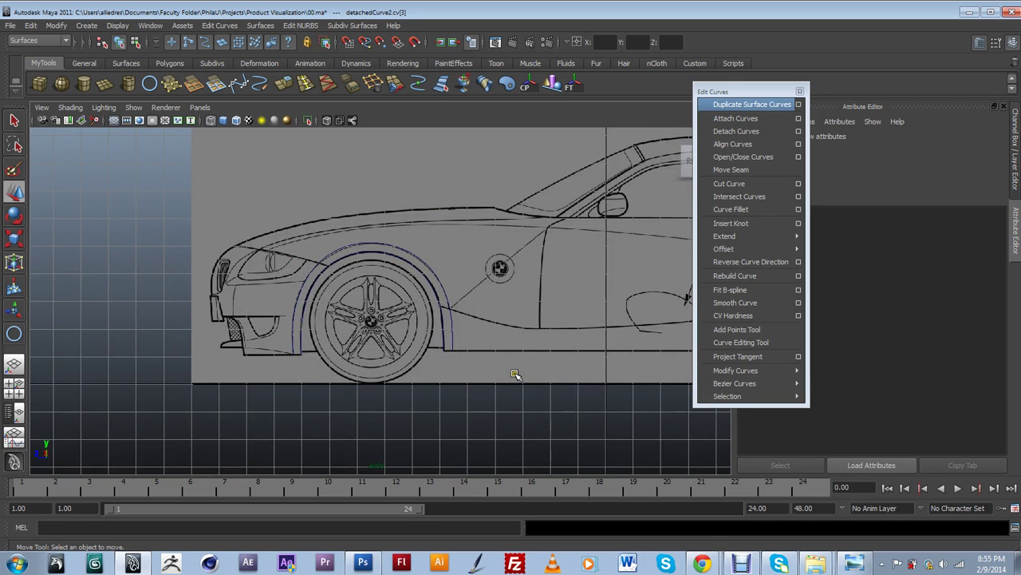
middle_click_drag(547, 353, 513, 377, "alt")
left_click_drag(146, 288, 214, 327)
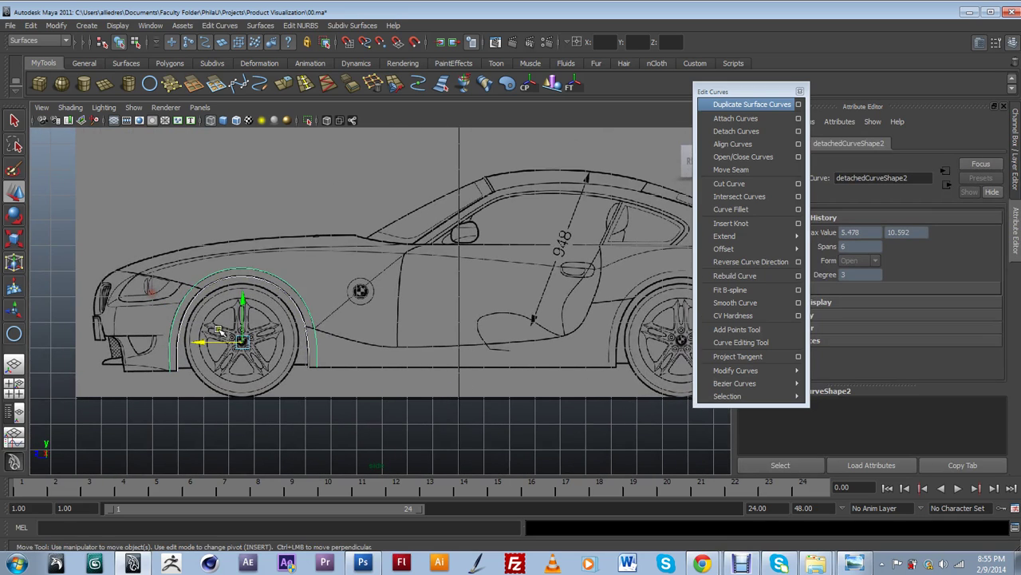
key("ctrl+d")
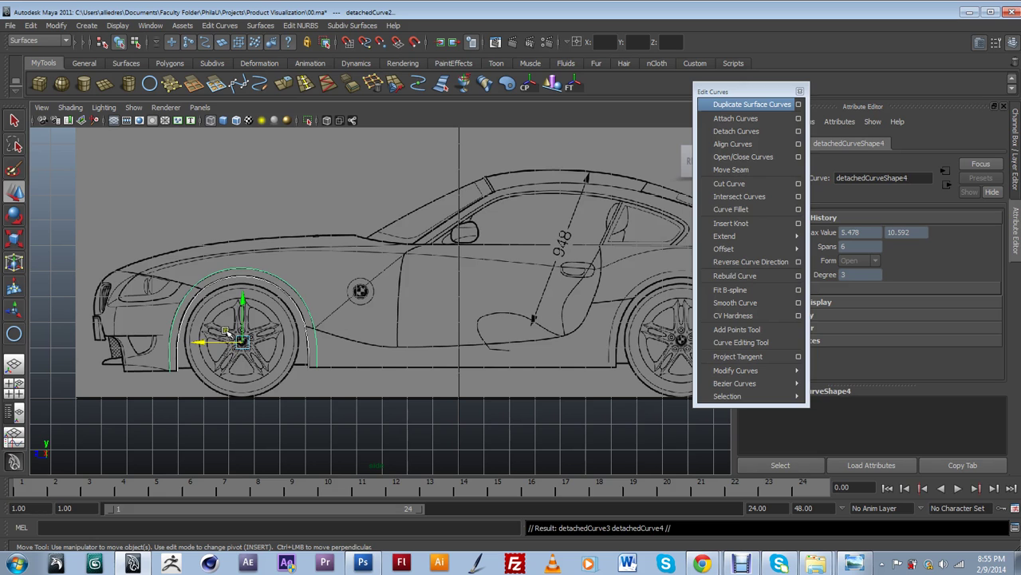
- Move the duplicated pair of arch curves back to the rear wheel and align them with the rear wheel arch
left_click_drag(226, 342, 627, 381)
middle_click_drag(627, 380, 365, 371, "alt")
scroll(377, 382, "up", 4)
left_click_drag(375, 360, 412, 364)
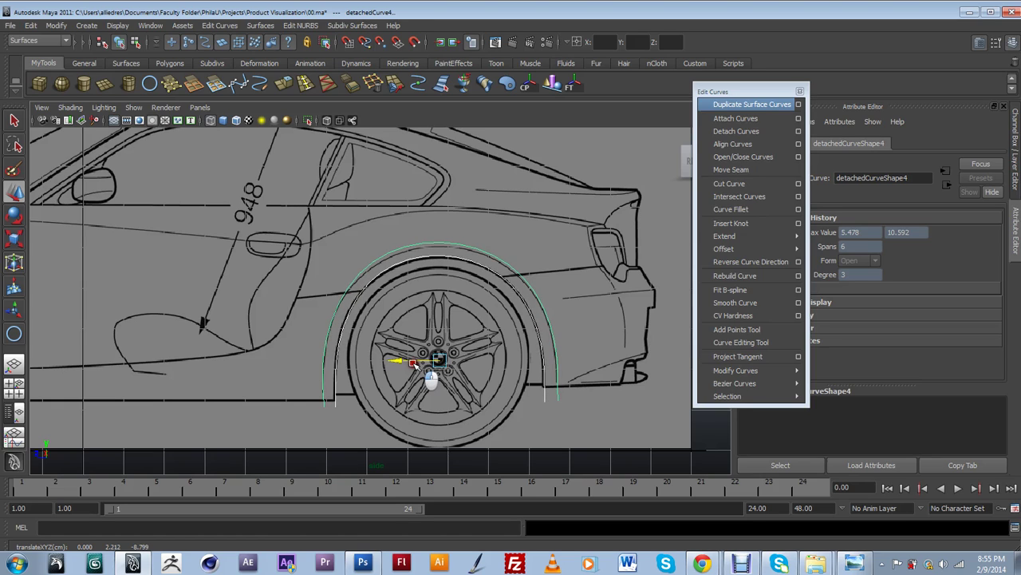
left_click_drag(438, 339, 438, 336)
left_click(541, 422)
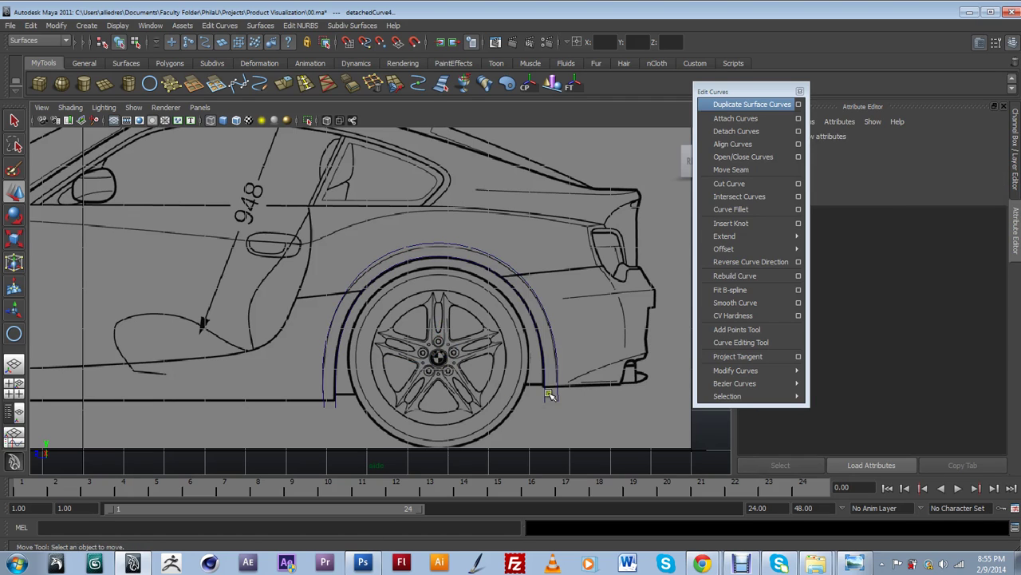
- Select the inner rear arch curve and set it to curve point selection
left_click(549, 393)
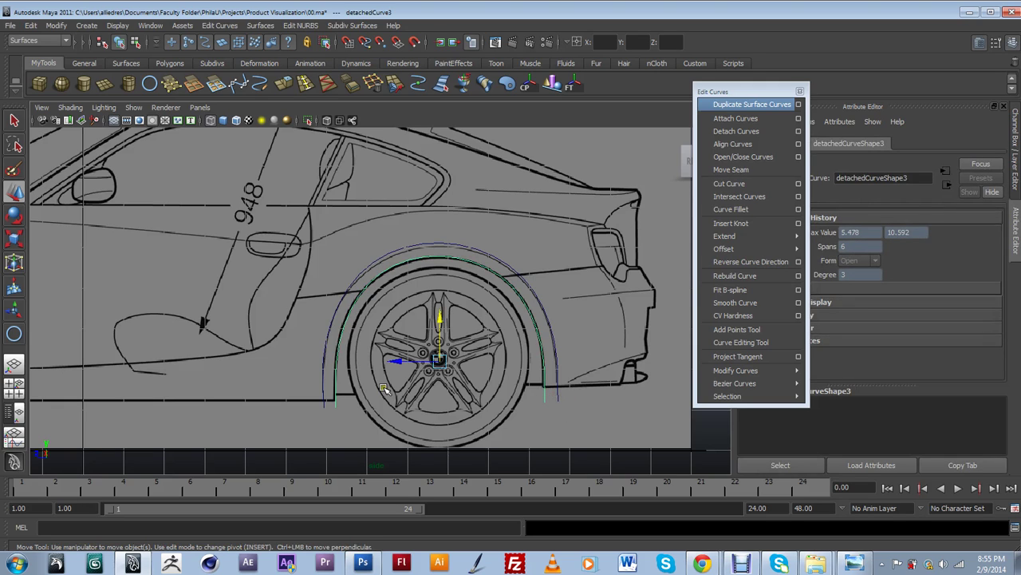
right_click_drag(509, 268, 513, 241)
left_click(543, 374, "shift")
left_click(542, 382)
left_click(545, 381)
right_click_drag(544, 336, 528, 319)
left_click_drag(531, 318, 546, 387)
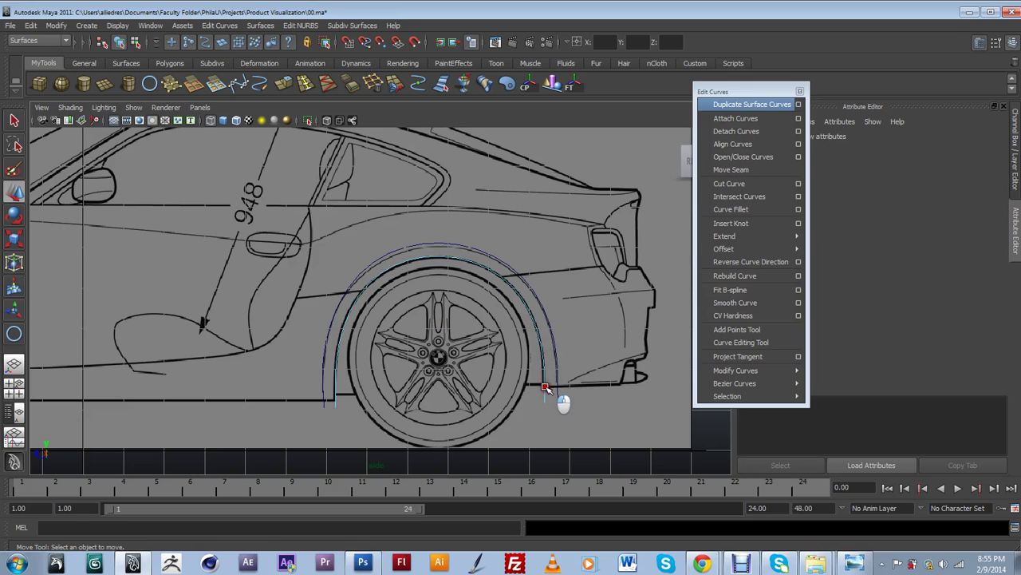
left_click(335, 374)
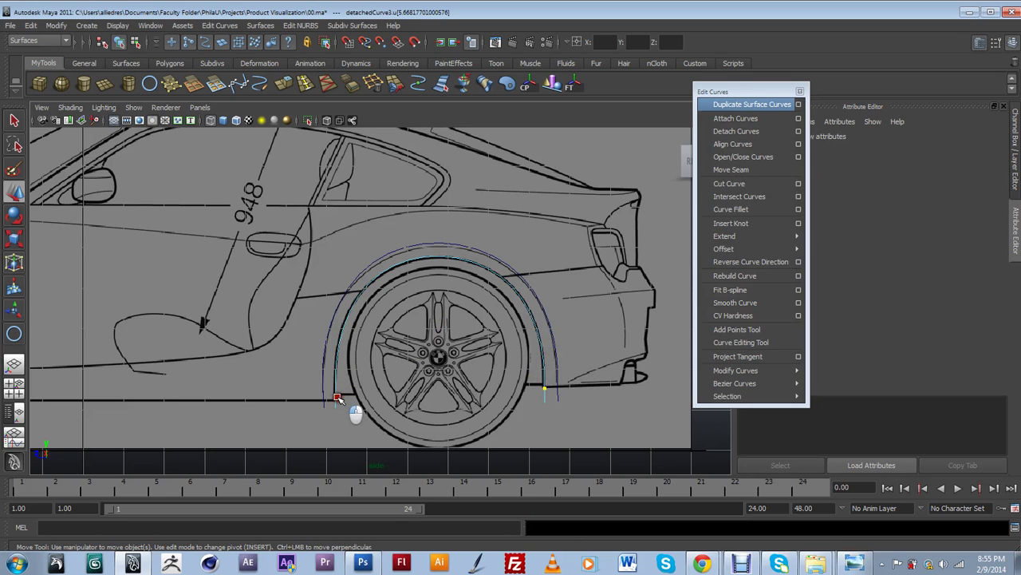
left_click_drag(337, 397, 339, 394)
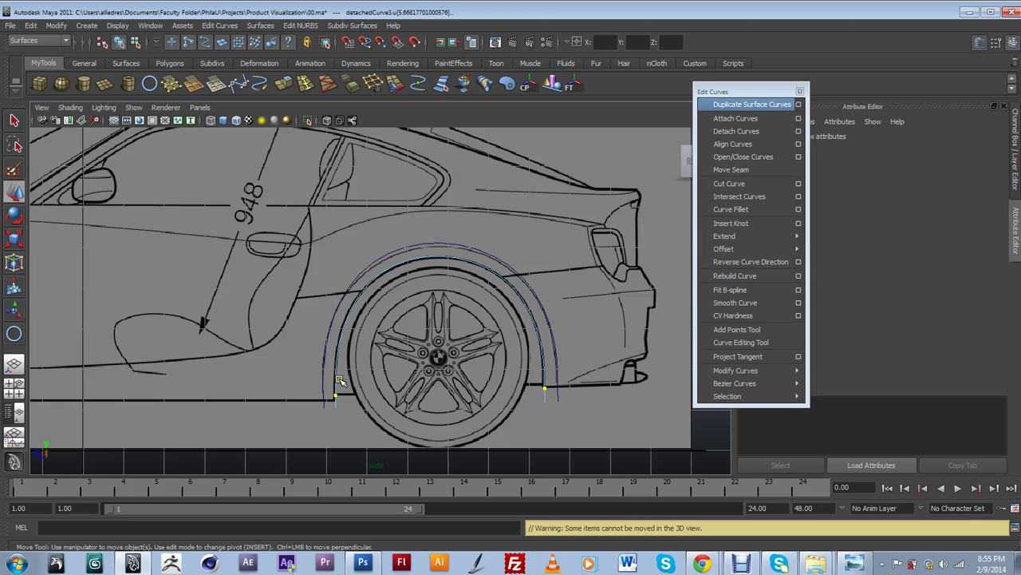
left_click_drag(338, 367, 341, 332)
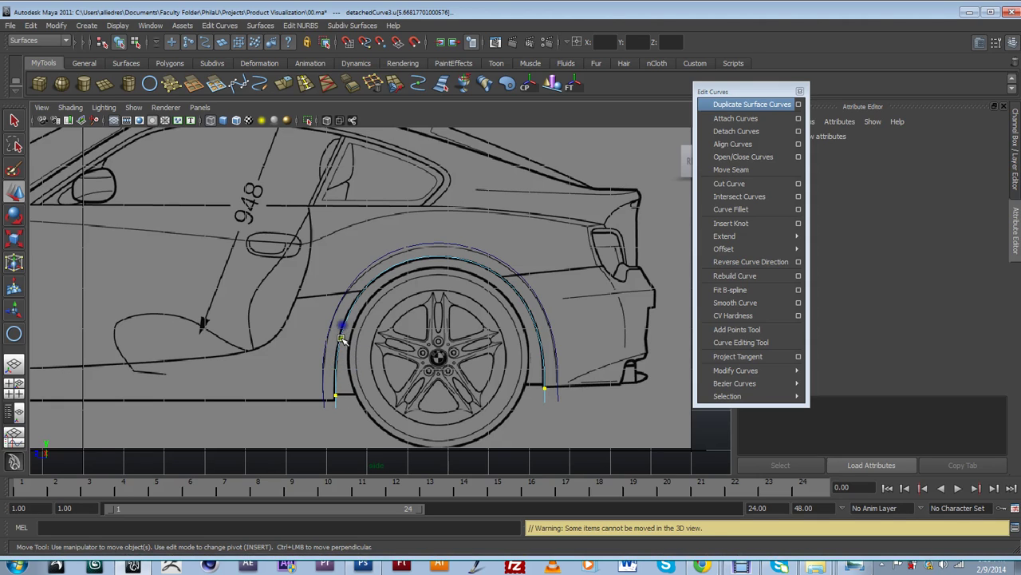
- Mark curve points where the inner rear arch curve meets the sill and rear bumper's lower edges, and detach it there
left_click_drag(340, 340, 337, 397)
left_click(336, 397)
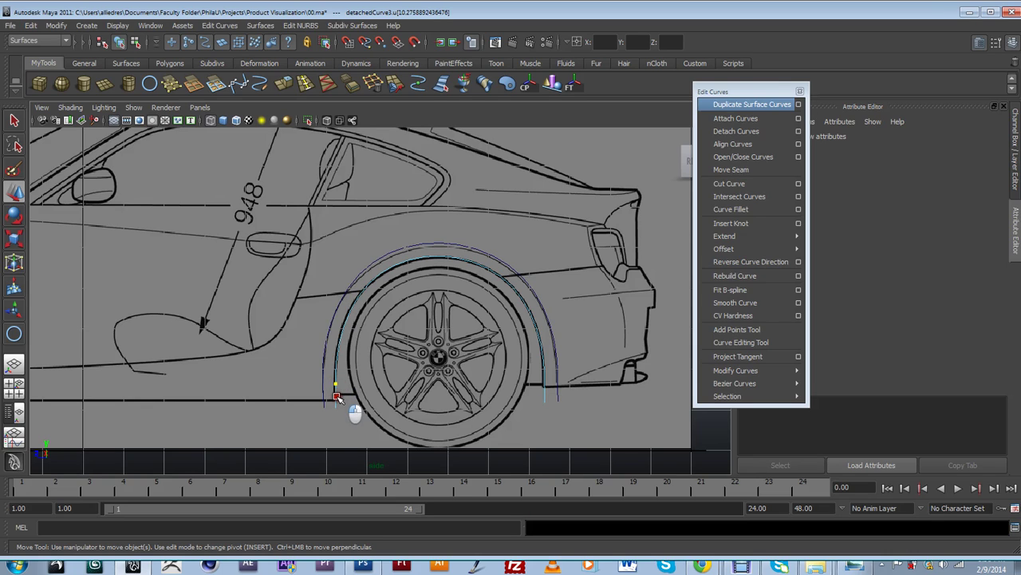
left_click_drag(336, 398, 335, 398)
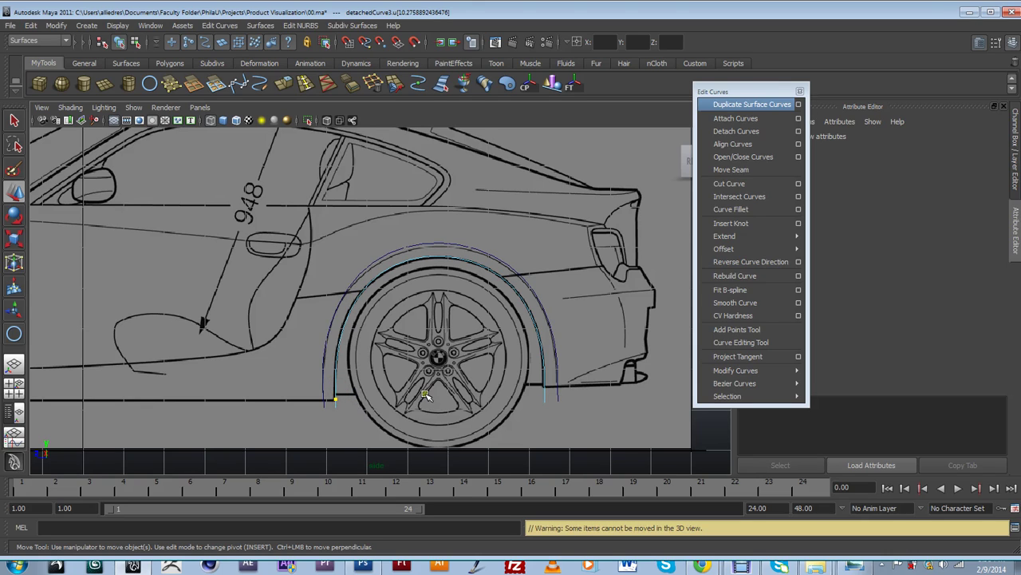
left_click_drag(542, 368, 544, 388)
left_click_drag(737, 90, 722, 89)
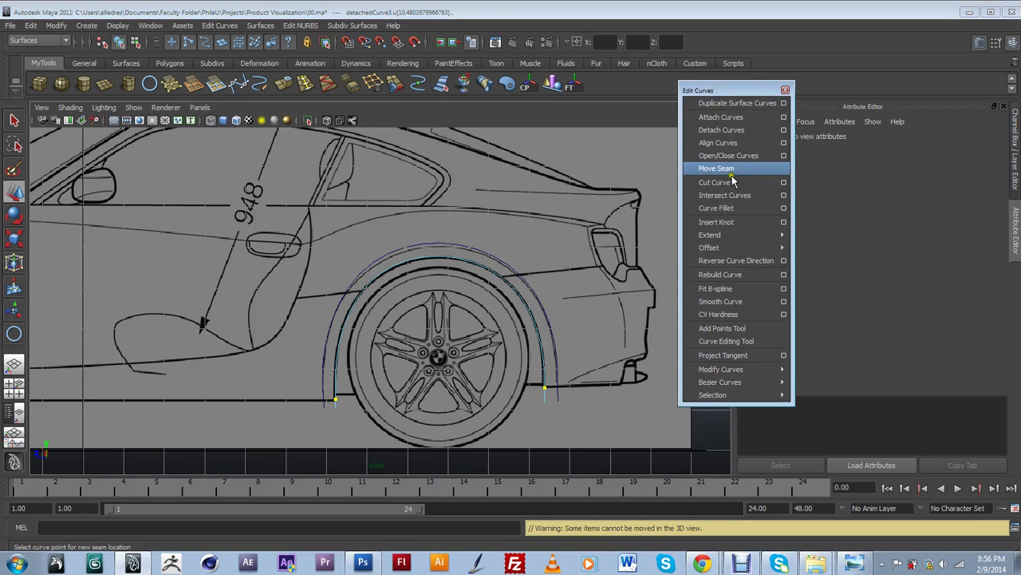
left_click(722, 129)
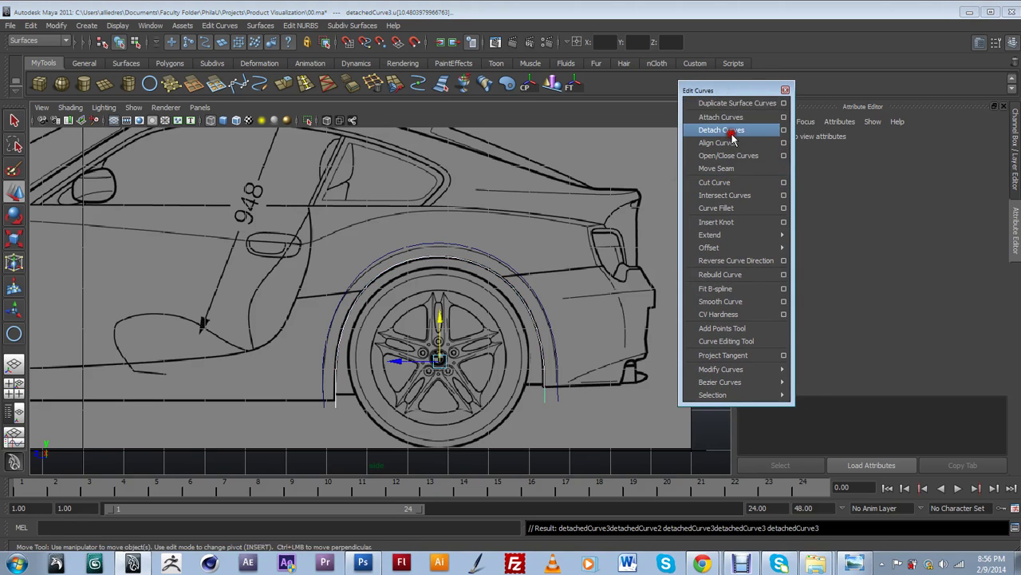
- Delete the detached piece of the inner rear arch curve that extends below the sill
left_click(342, 416)
left_click(336, 407)
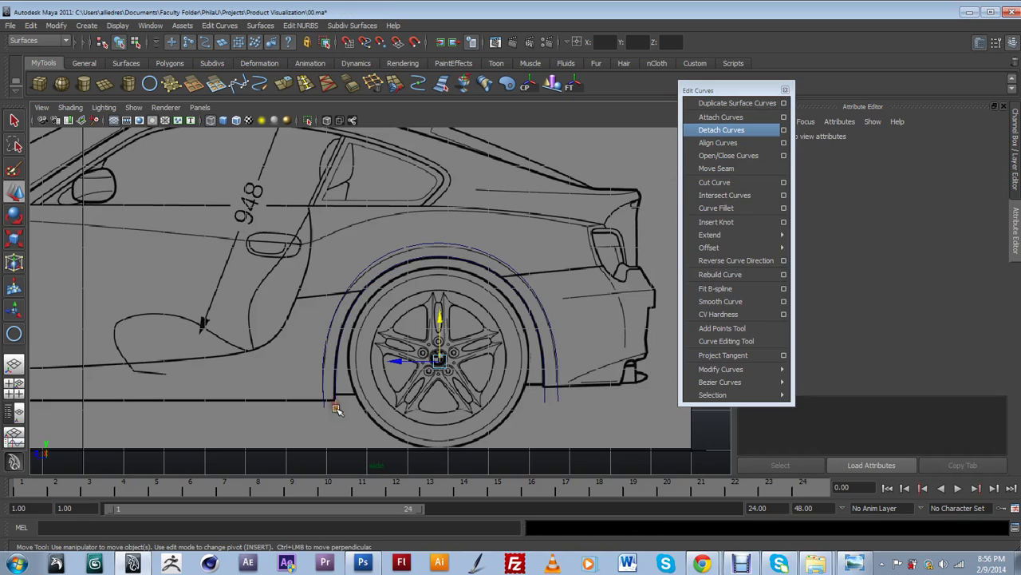
key("Delete")
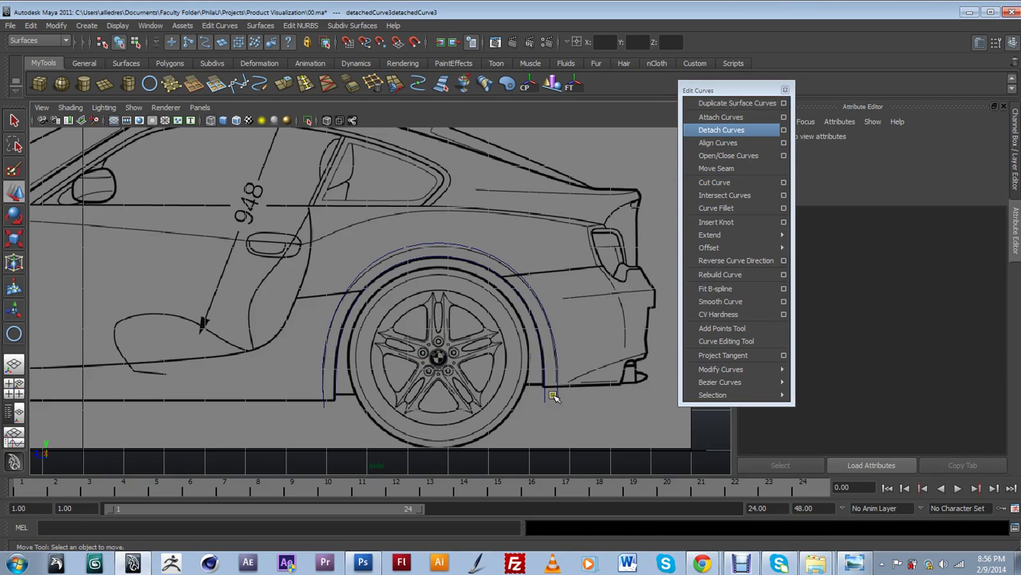
- Delete the detached piece of the inner rear arch curve that extends below the rear bumper
left_click(552, 397)
left_click(549, 398)
- Reshape the outer rear arch curve by lowering its top control vertex, pulling in both shoulder vertices and raising the front-side vertex
left_click(448, 244)
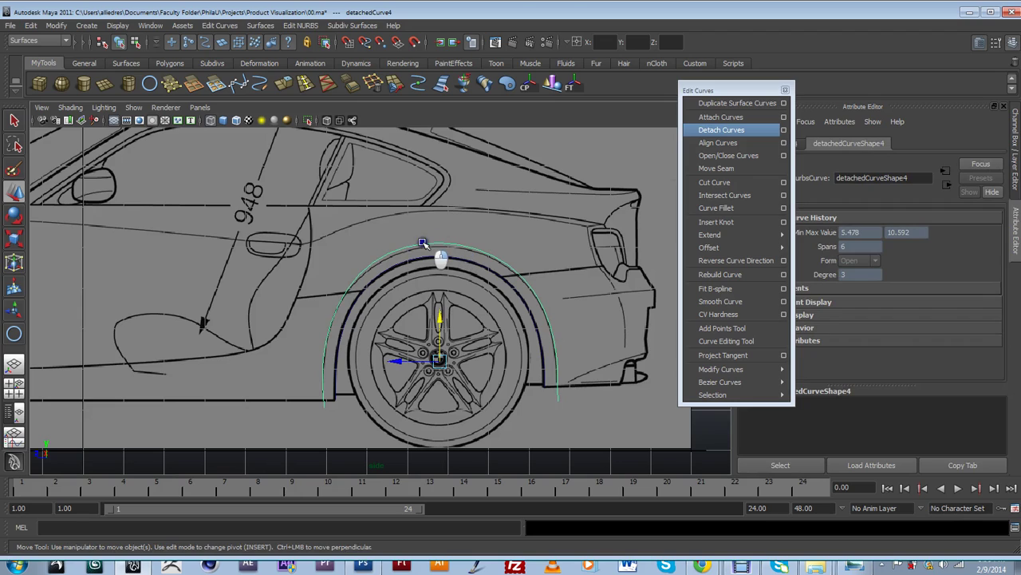
key("F8")
left_click(440, 232)
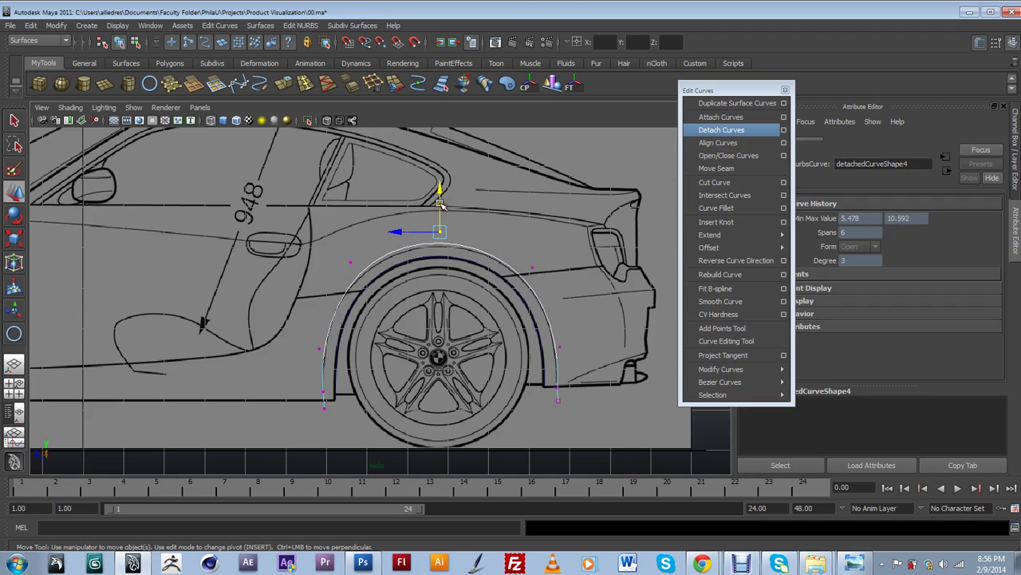
left_click_drag(441, 211, 441, 216)
left_click(532, 267)
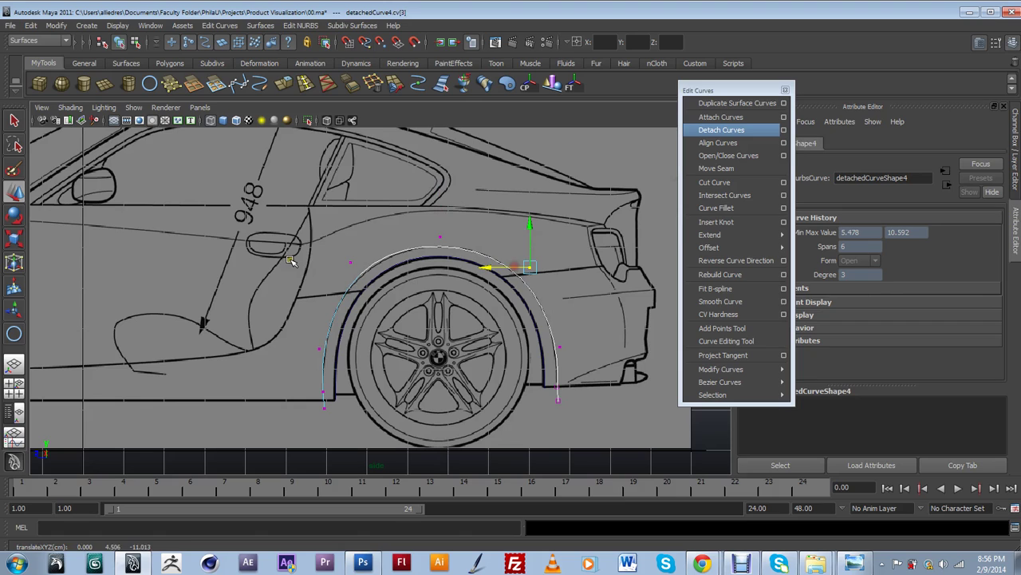
left_click(351, 263)
left_click_drag(331, 263, 334, 264)
left_click(321, 348)
left_click(322, 349)
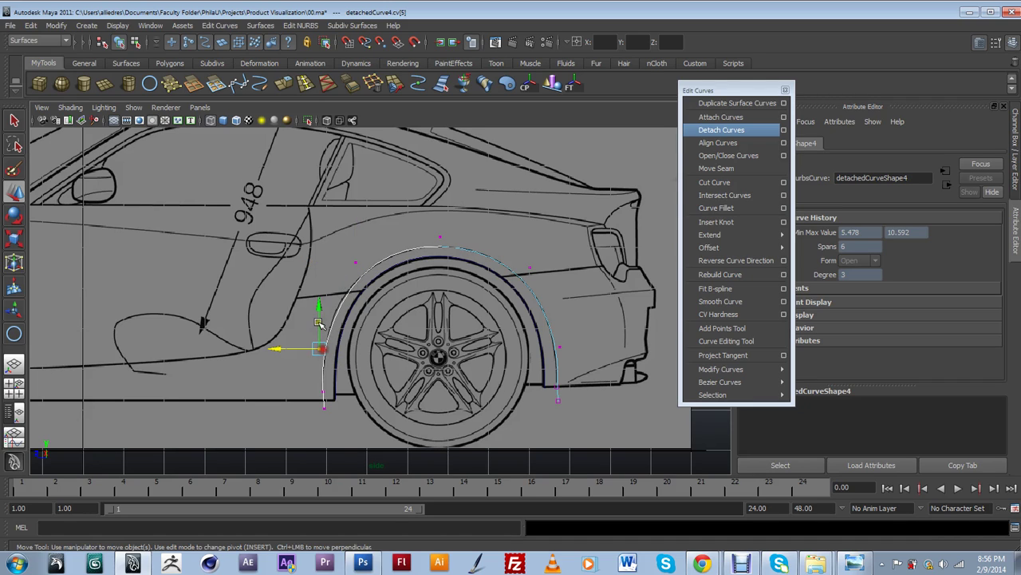
left_click_drag(317, 314, 316, 313)
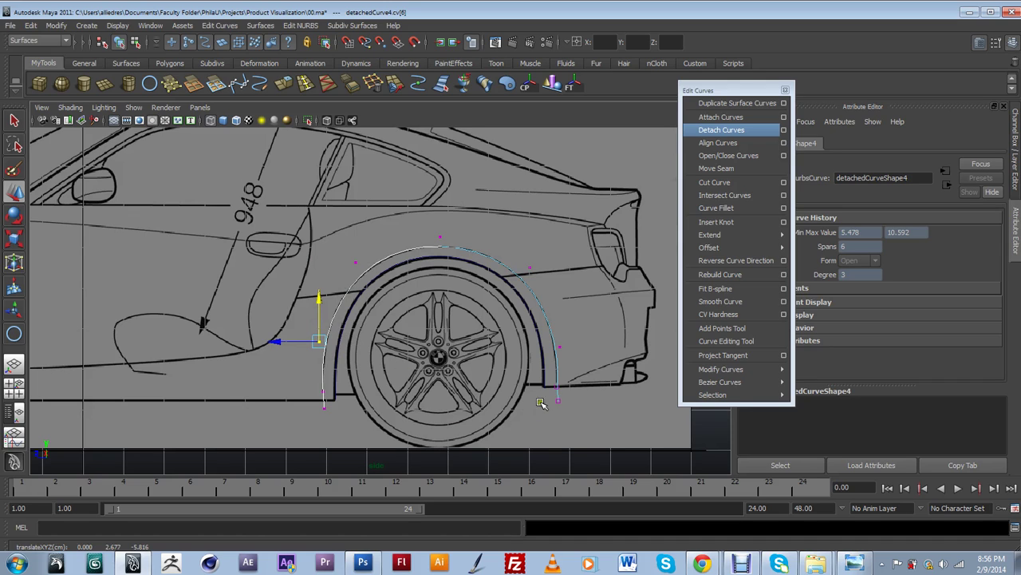
- Mark curve points where the outer rear arch curve meets the lower edges of the sill and rear bumper, and detach it there
left_click(714, 168)
left_click(466, 249)
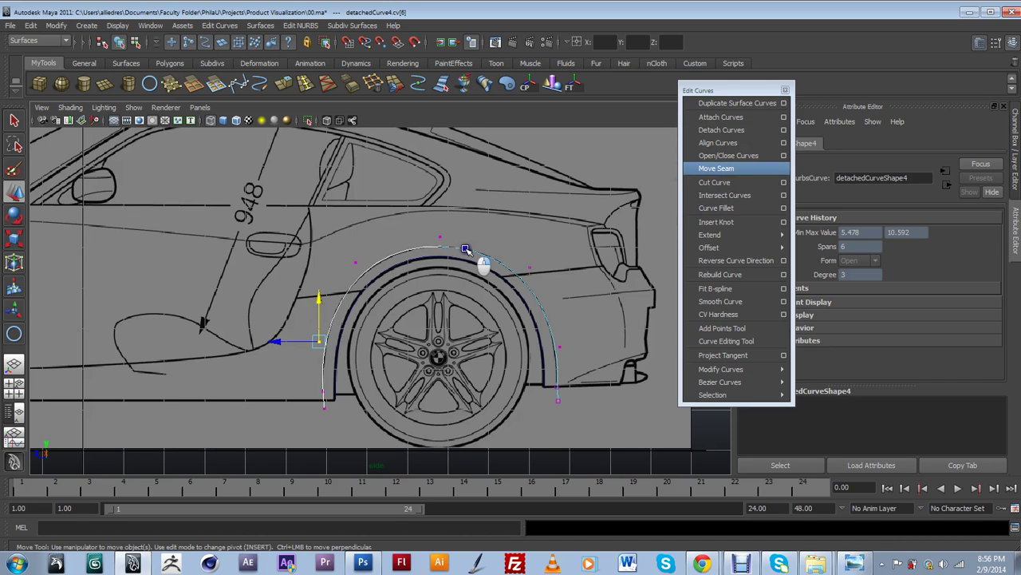
right_click_drag(465, 248, 469, 224)
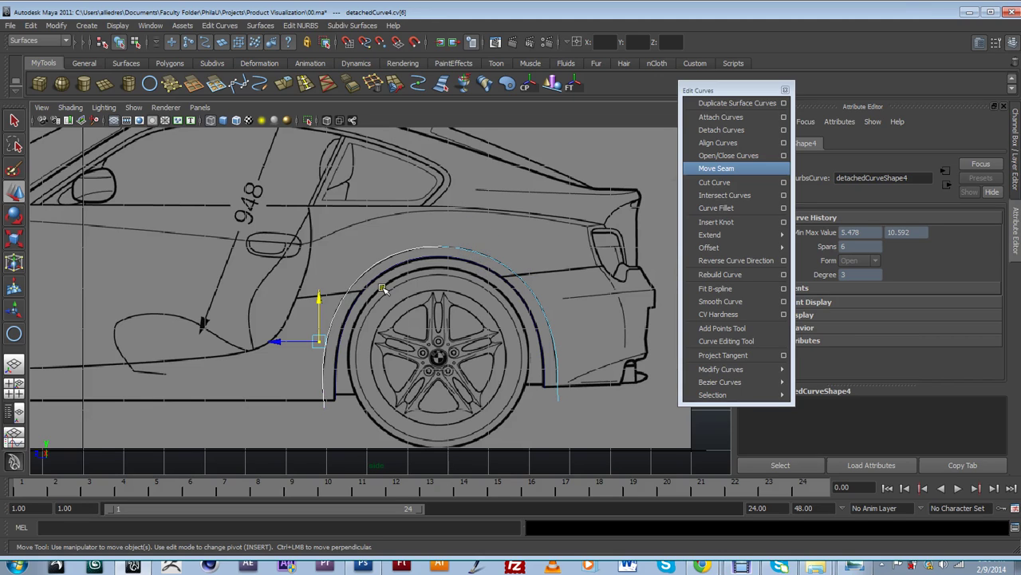
left_click(326, 395)
left_click_drag(324, 394, 325, 400)
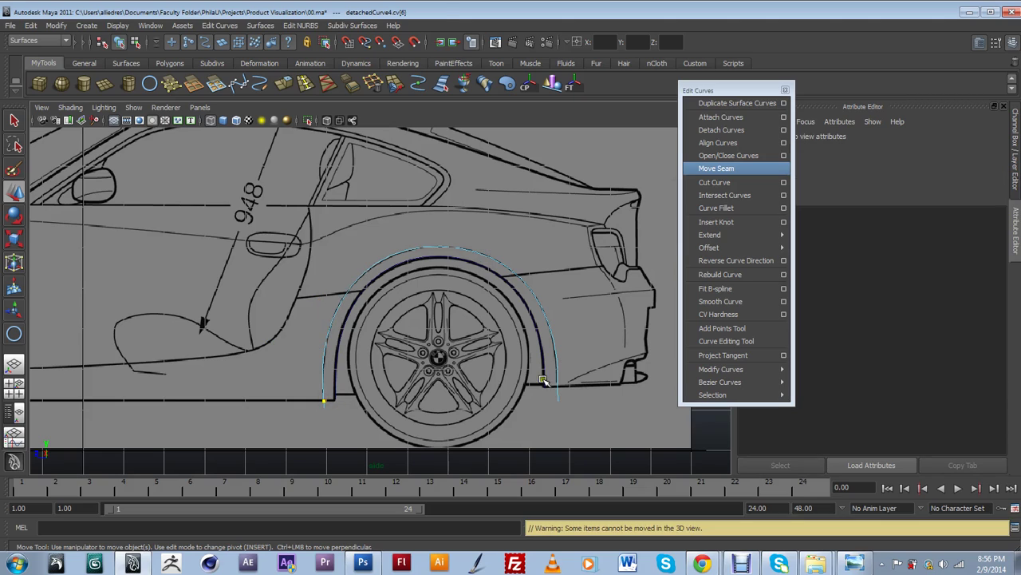
left_click(556, 370, "shift")
left_click_drag(558, 369, 560, 384, "shift")
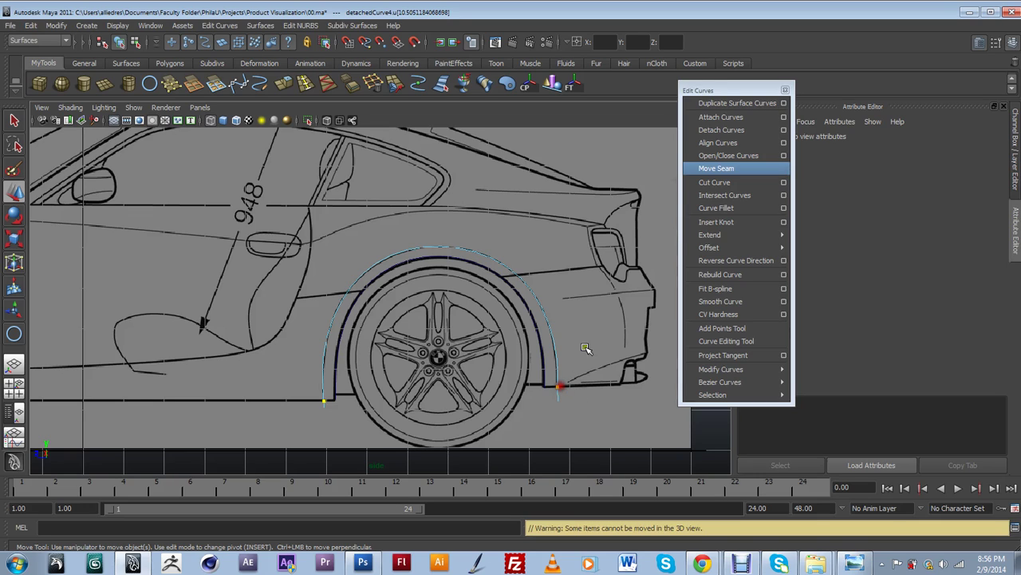
left_click(723, 130)
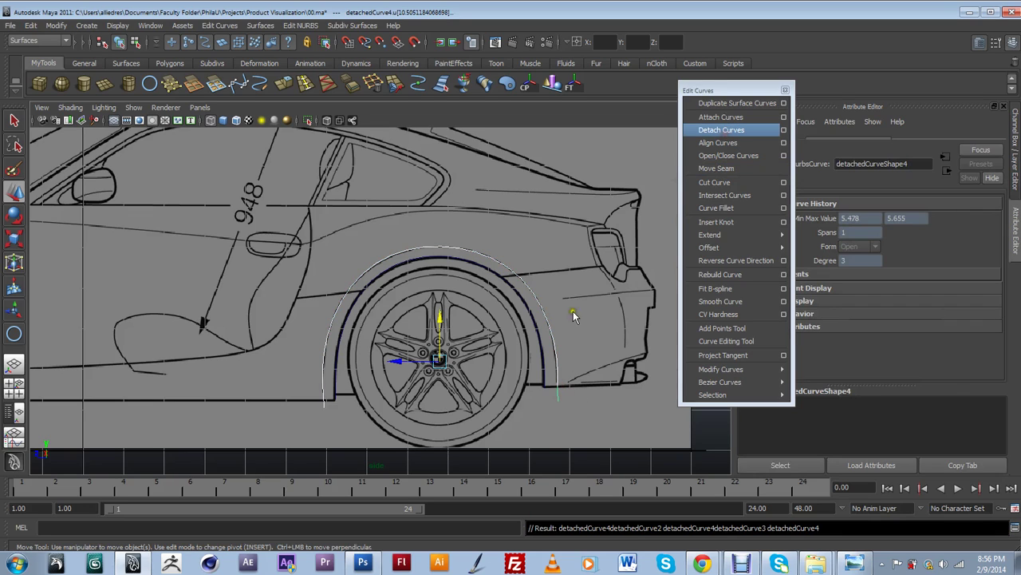
- Delete the two detached pieces of the outer rear arch curve that extend below the rear bumper and sill
left_click(559, 394)
left_click(556, 395)
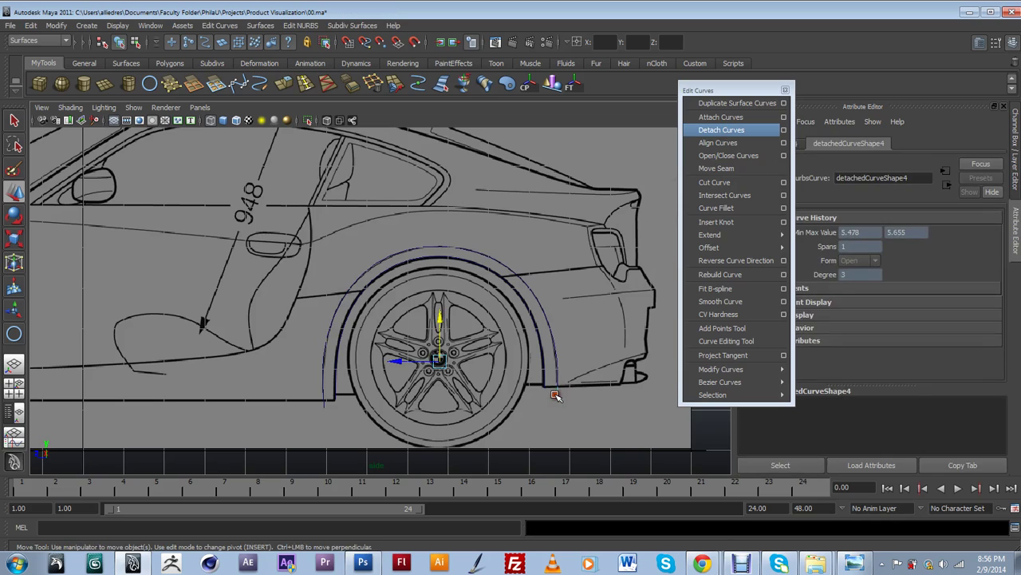
key("Delete")
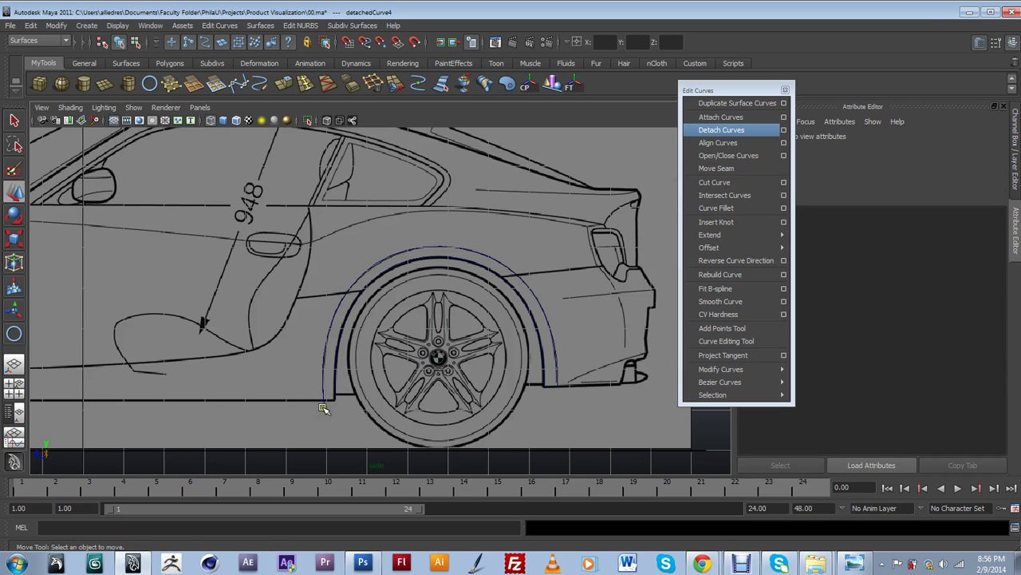
left_click(319, 405)
- Frame the whole car in the side view and move the floating Edit Curves menu clear of the viewport
left_click(377, 390)
scroll(378, 389, "down", 5)
scroll(401, 333, "up", 3)
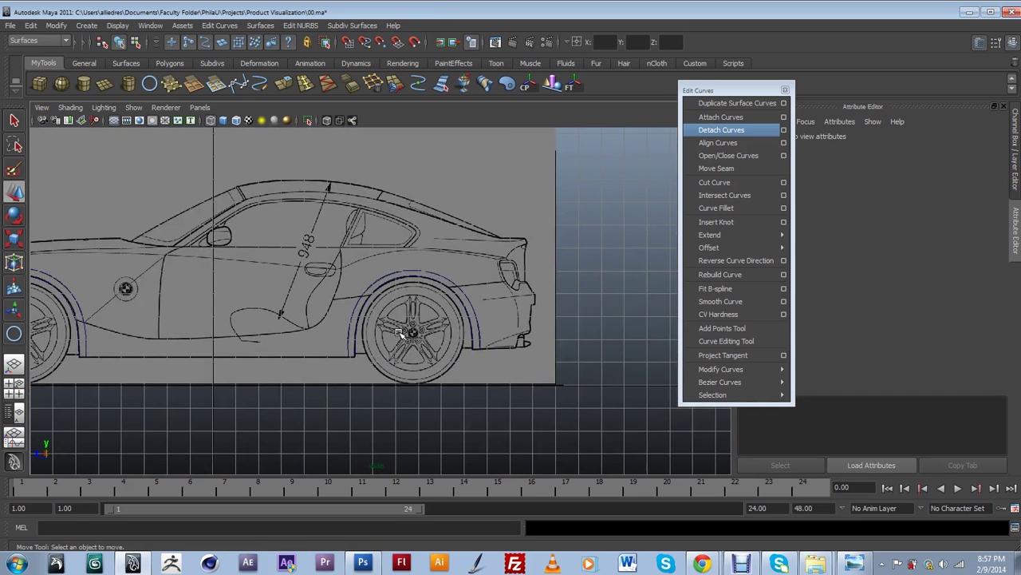
middle_click_drag(373, 324, 534, 351, "alt")
scroll(522, 336, "down", 1)
scroll(523, 336, "up", 1)
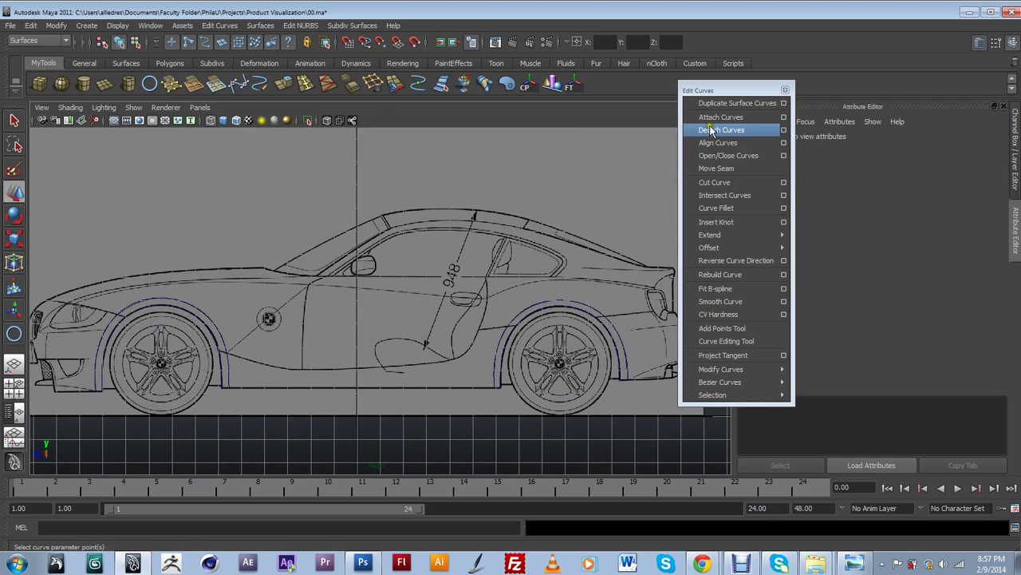
left_click_drag(713, 93, 843, 91)
middle_click_drag(568, 258, 581, 262, "alt")
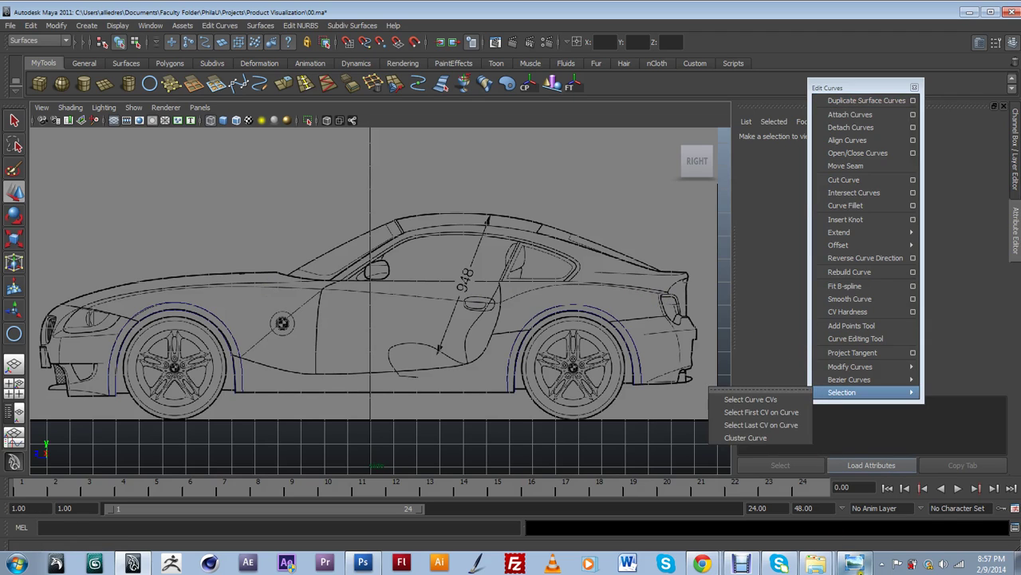
- Switch to Windows Photo Viewer, examine the body lines in the Z4 Coupe reference photos up to the side view, and return to Maya
left_click(854, 562)
left_click(544, 535)
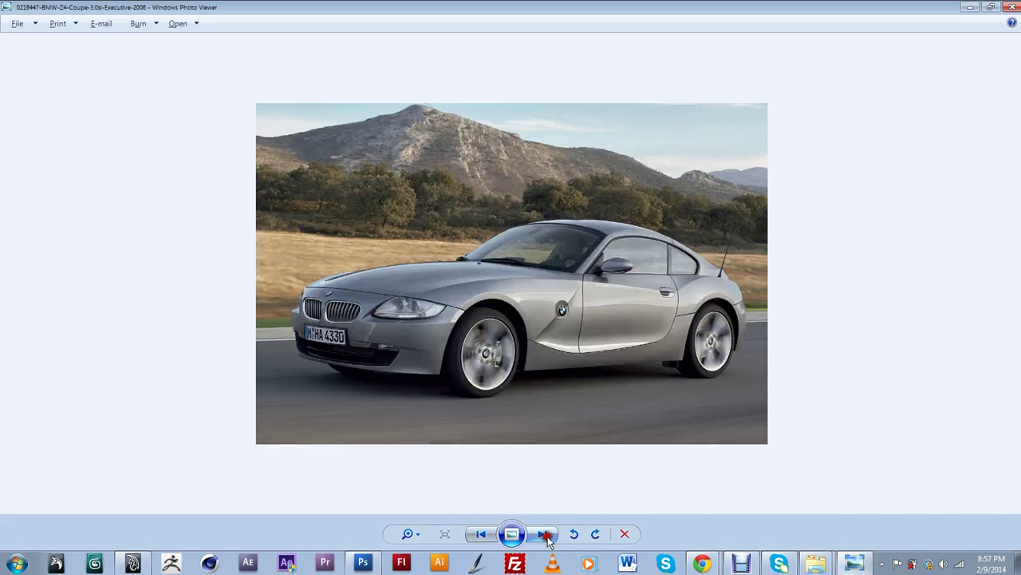
left_click(547, 541)
left_click(548, 540)
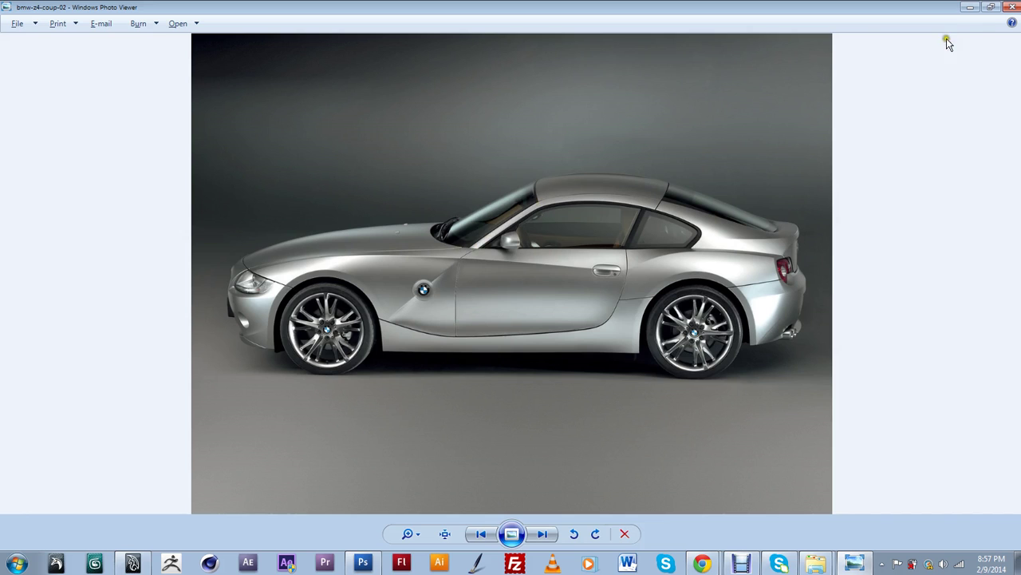
left_click(970, 8)
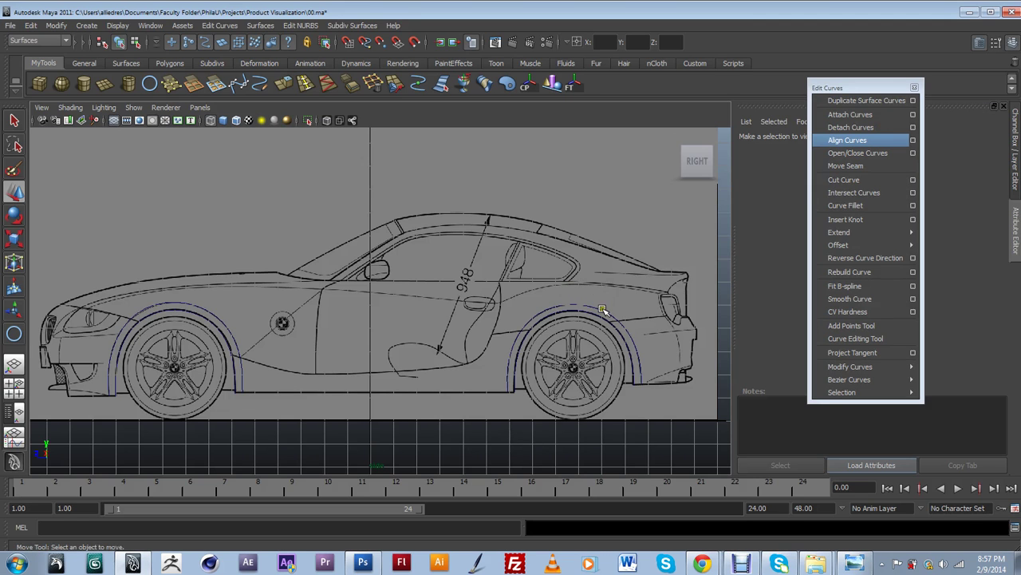
- Draw a Bezier curve along the shoulder line from the taillight through the door handle to the headlight, ending at the front bumper's lower edge
left_click(243, 83)
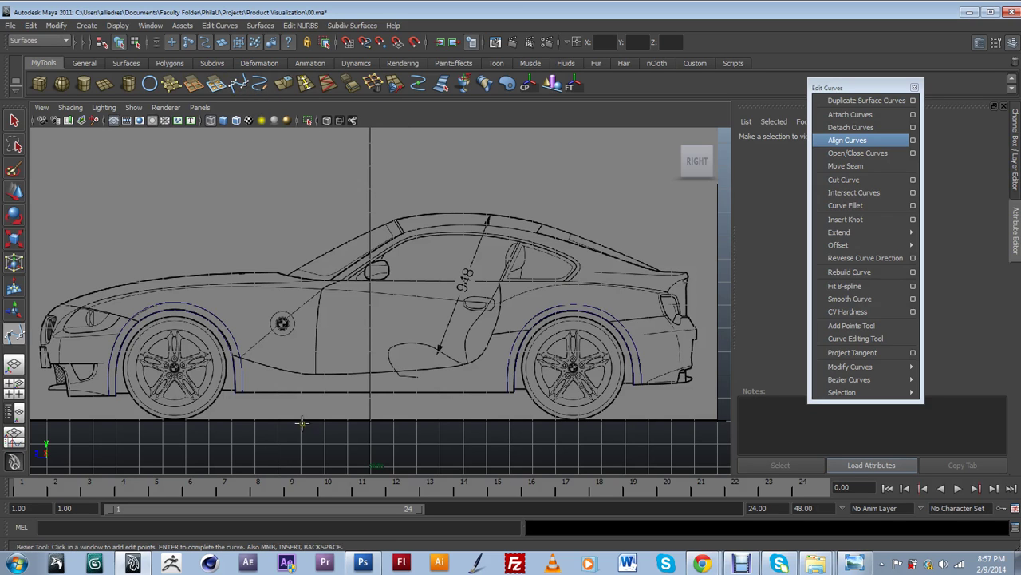
left_click(660, 295)
left_click_drag(596, 284, 566, 287)
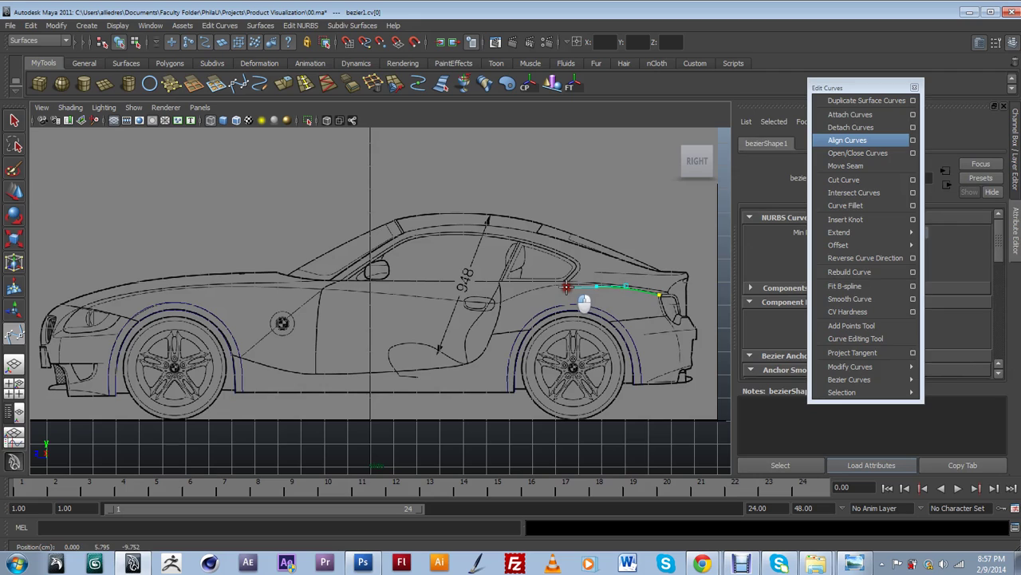
left_click(504, 300)
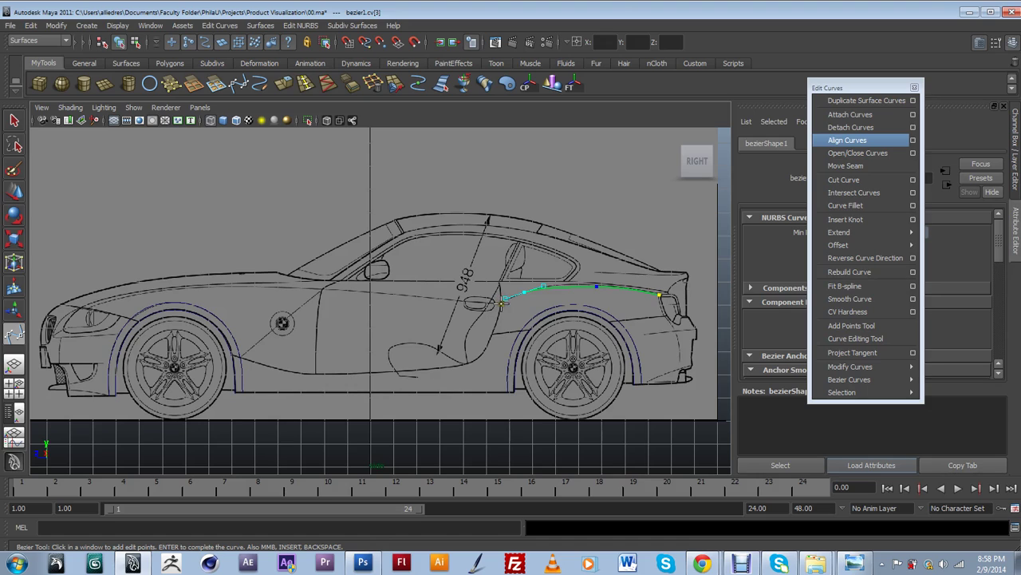
left_click_drag(501, 301, 441, 299)
left_click_drag(323, 289, 309, 289)
left_click_drag(192, 287, 168, 289)
left_click_drag(110, 301, 104, 303)
left_click(89, 307)
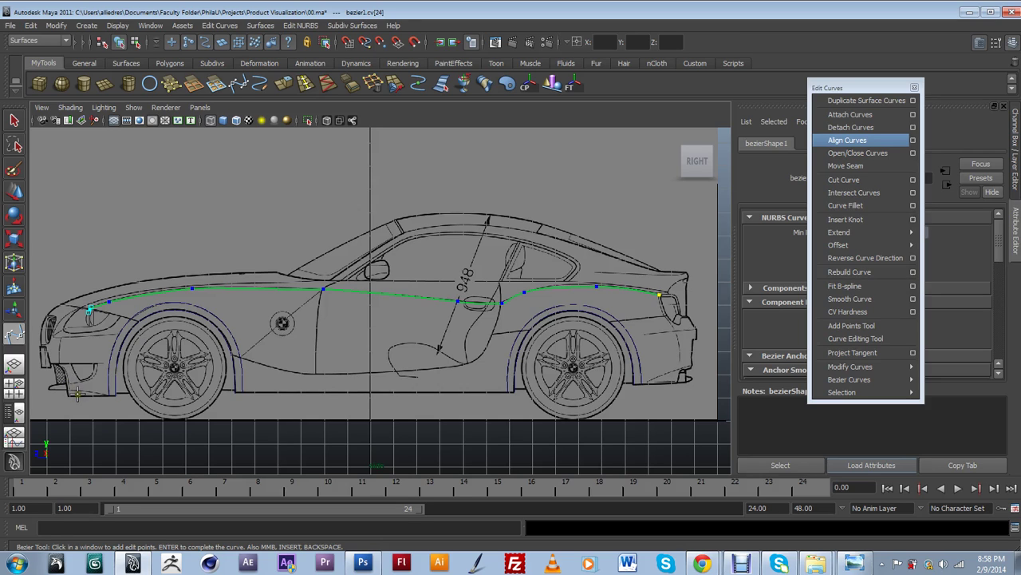
mouse_move(75, 395)
left_mouse_down()
mouse_move(83, 404)
mouse_move(73, 394)
left_mouse_up()
left_click(88, 310)
- Show the shoulder curve's control vertices and align its anchor, handle and end point above the rear wheel and at the taillight with the blueprint
left_click(13, 192)
right_click_drag(517, 294, 478, 292)
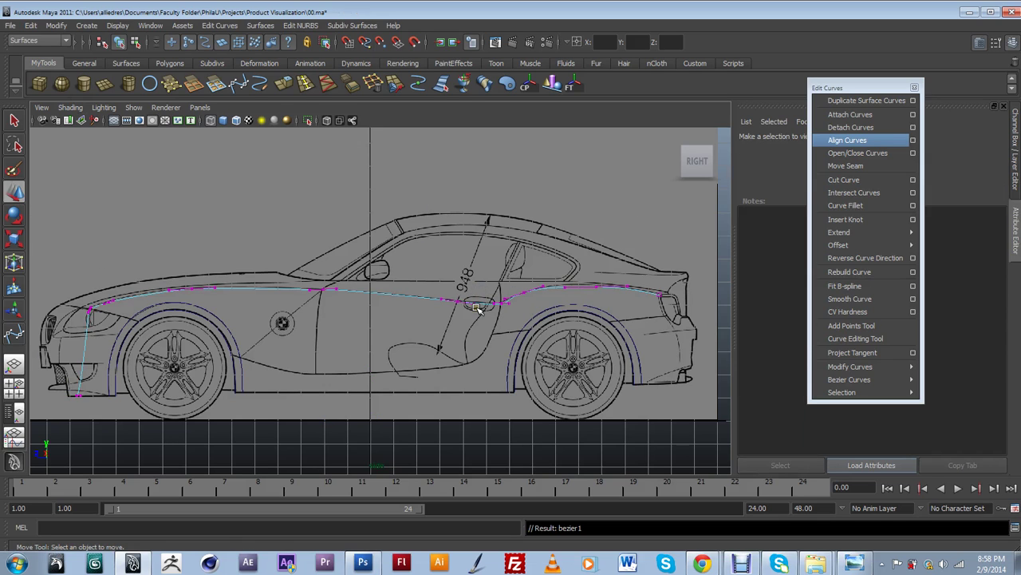
scroll(476, 309, "up", 6)
left_click_drag(473, 313, 453, 275)
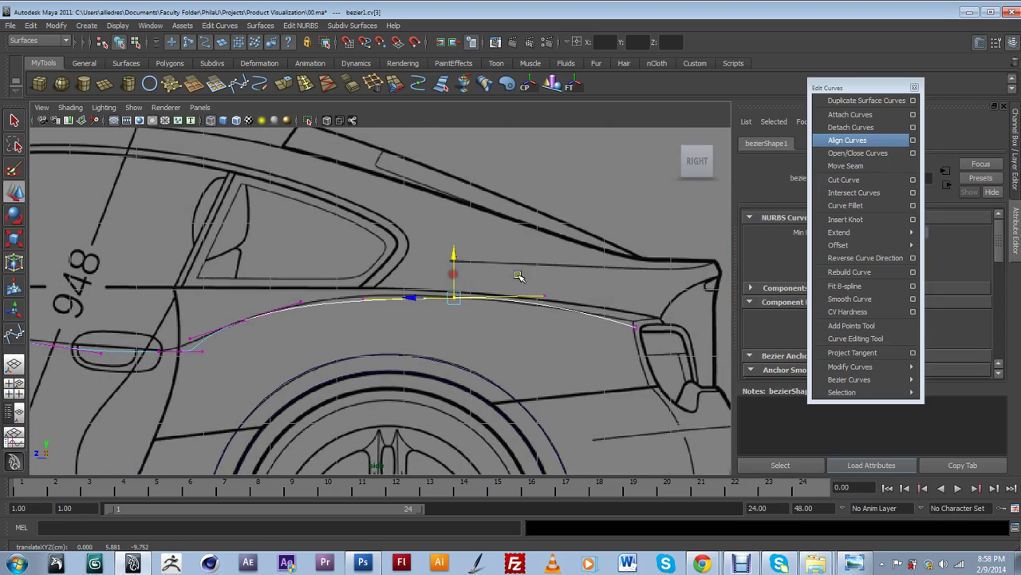
left_click(545, 296)
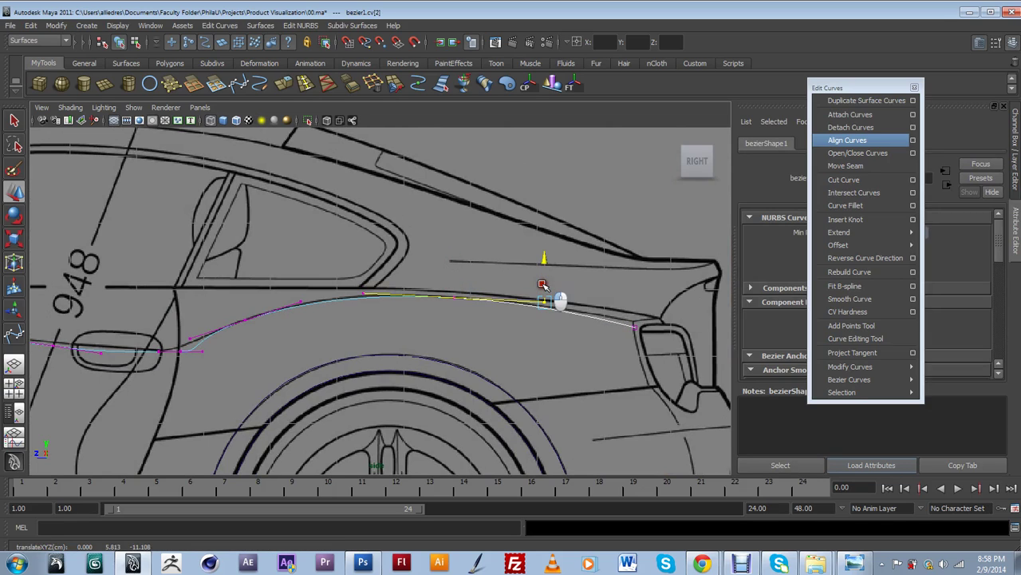
left_click(635, 327)
left_click_drag(635, 328, 628, 319)
- Adjust the shoulder curve's anchor and handles behind the door handle to follow the blueprint's dip and rise over the rear fender
middle_click_drag(373, 347, 582, 325, "alt")
middle_click_drag(467, 345, 463, 345, "alt")
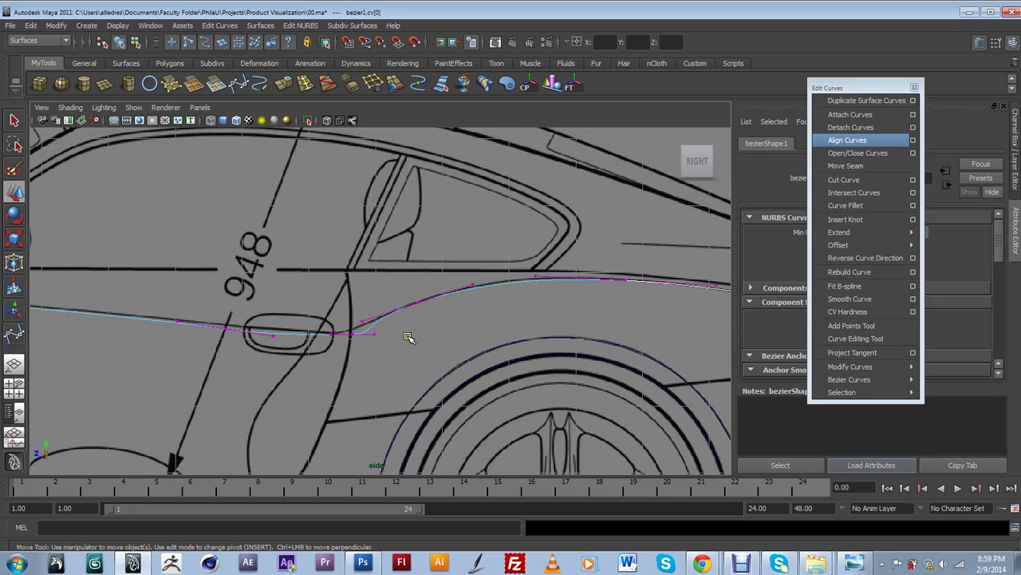
left_click(352, 335)
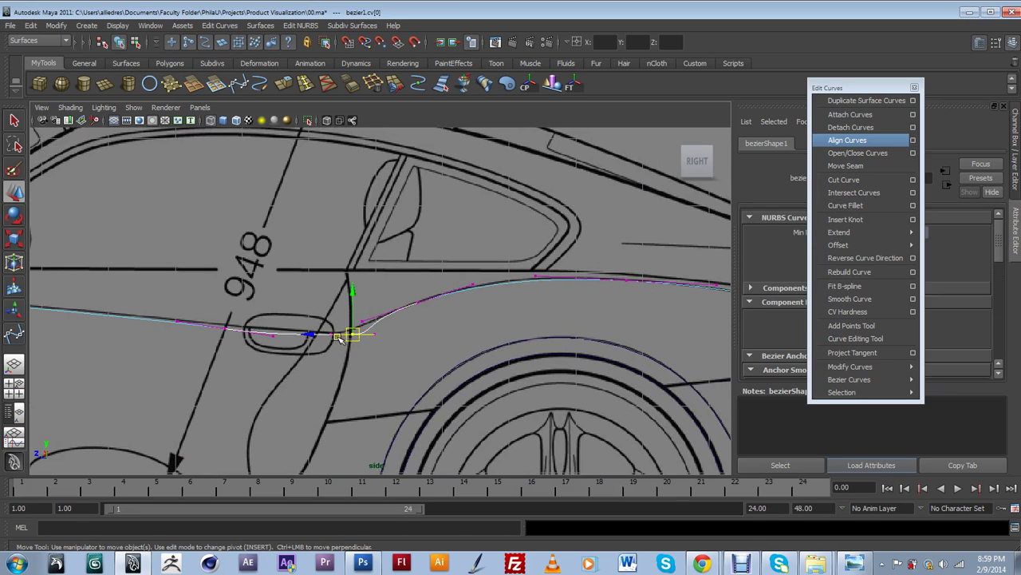
left_click(333, 333)
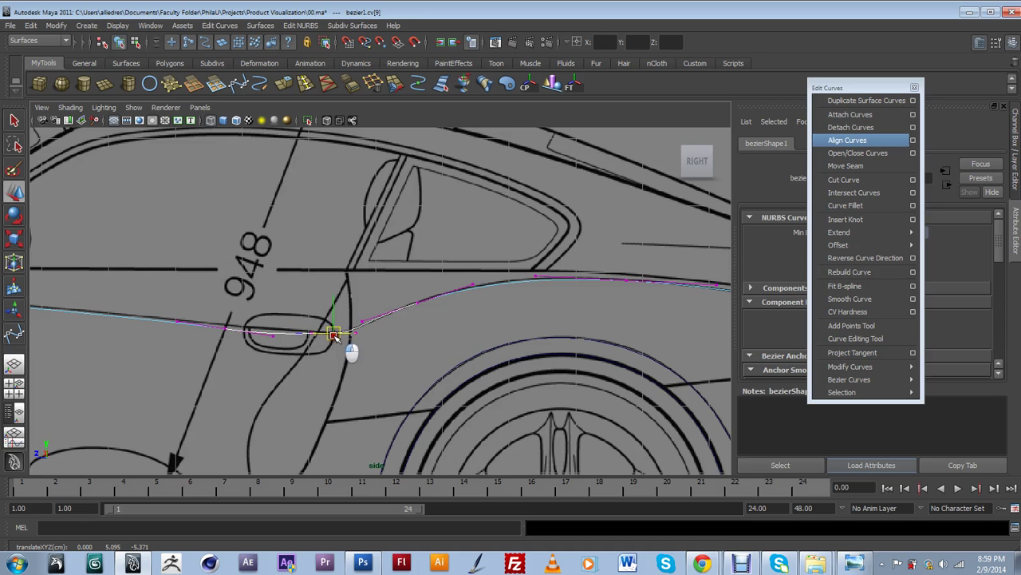
left_click(474, 284)
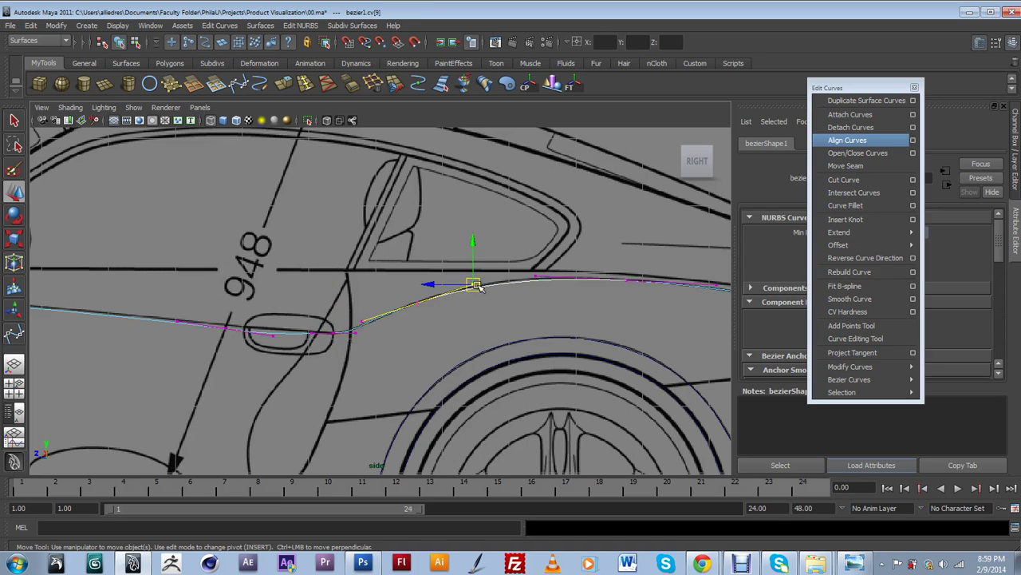
left_click_drag(477, 282, 479, 278)
- Move the shoulder curve's anchor just ahead of the door handle onto the blueprint line
middle_click_drag(332, 353, 561, 354, "alt")
middle_click_drag(141, 326, 191, 313, "alt")
left_click_drag(432, 300, 511, 318)
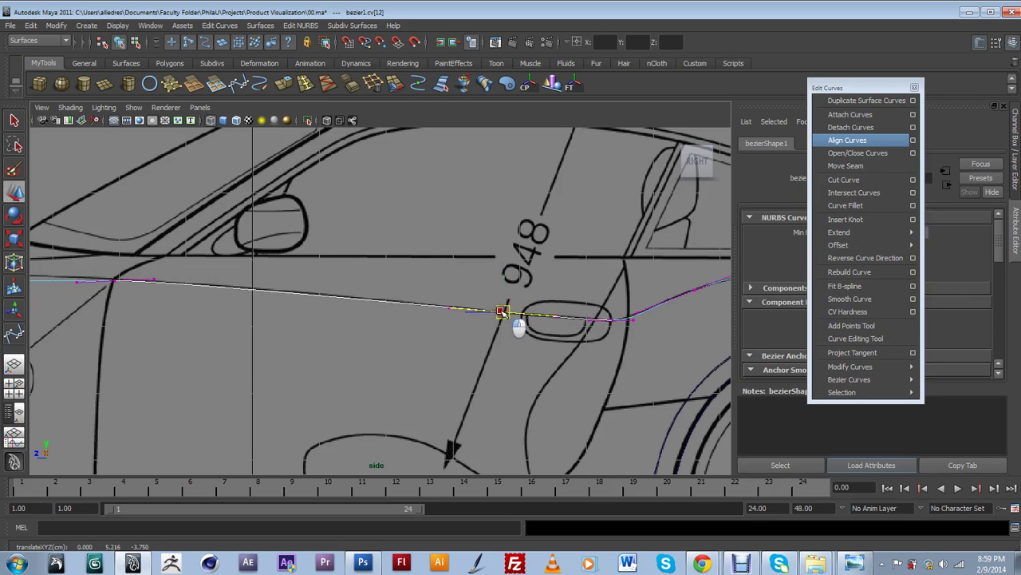
- Move the shoulder curve's anchors at the door's front edge and above the front wheel up onto the blueprint line
middle_click_drag(337, 343, 551, 343, "alt")
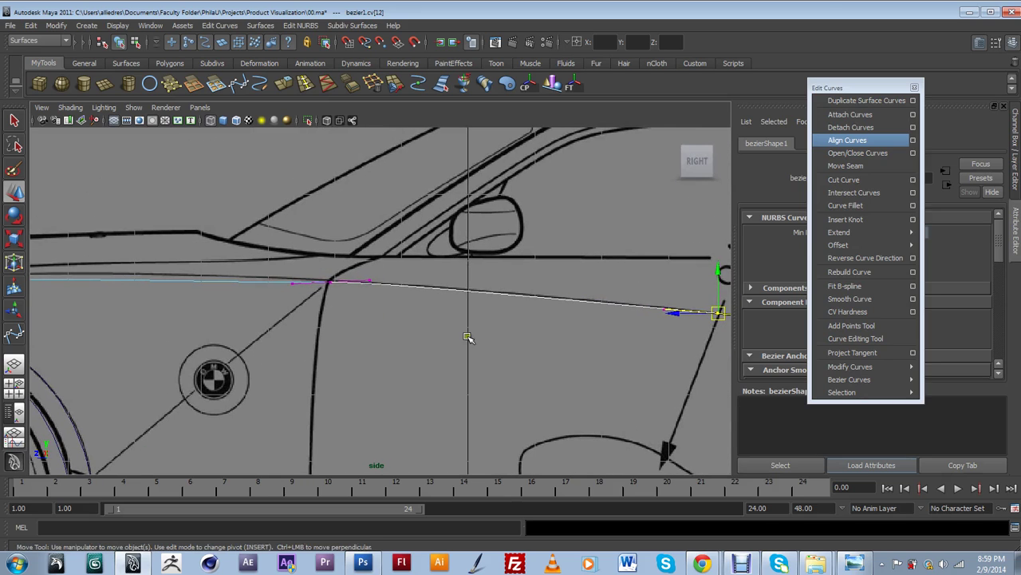
left_click_drag(344, 298, 326, 262)
middle_click_drag(270, 322, 508, 329, "alt")
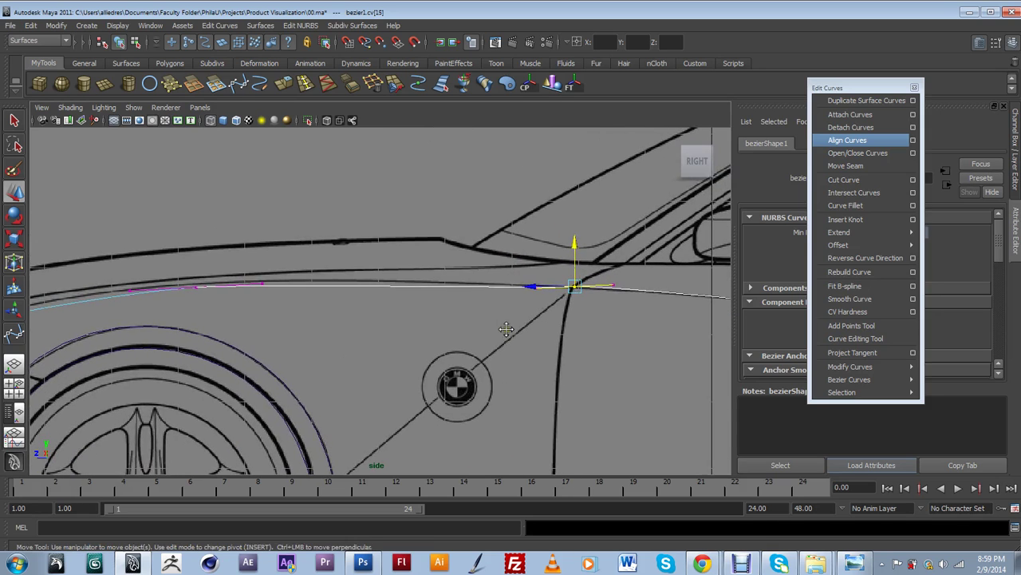
right_click_drag(484, 332, 434, 307, "alt")
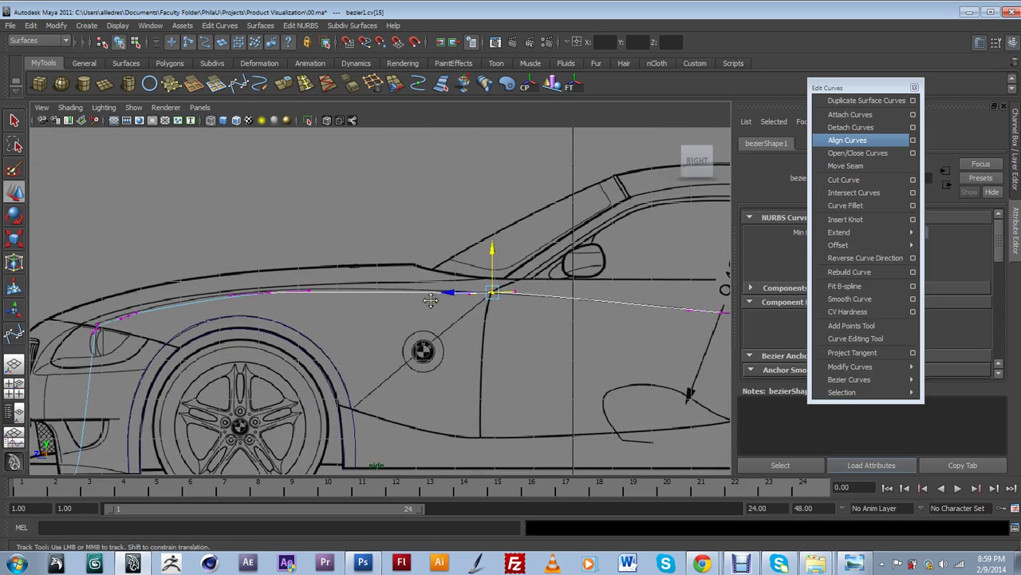
middle_click_drag(438, 296, 355, 288, "alt")
scroll(355, 288, "down", 3)
scroll(459, 303, "up", 4)
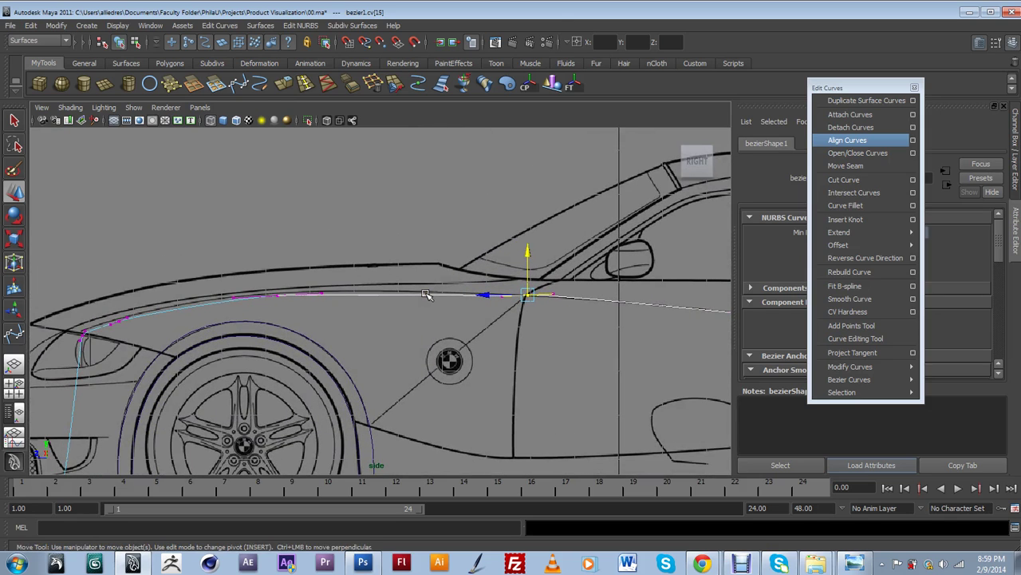
scroll(427, 294, "up", 3)
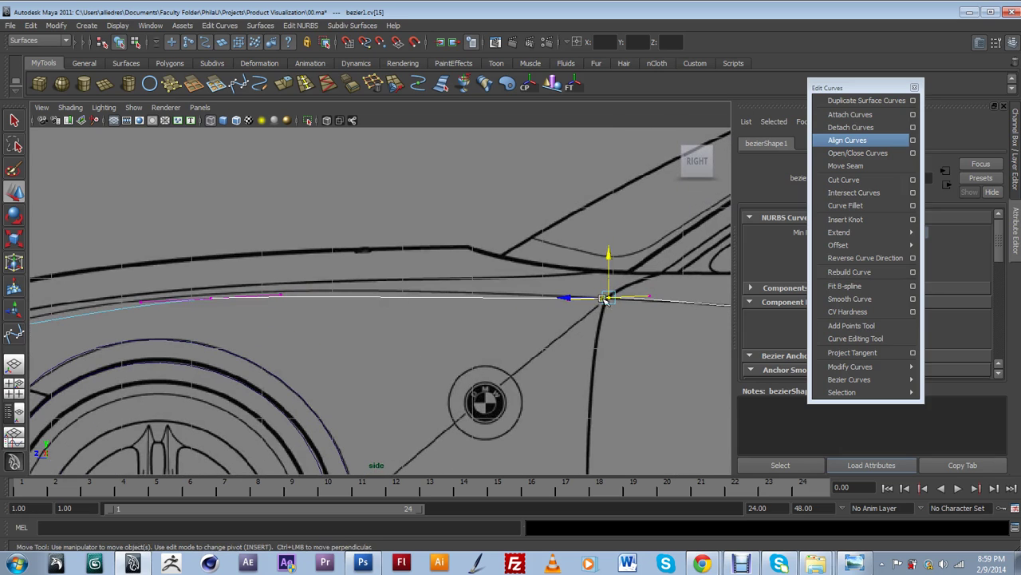
left_click(210, 297)
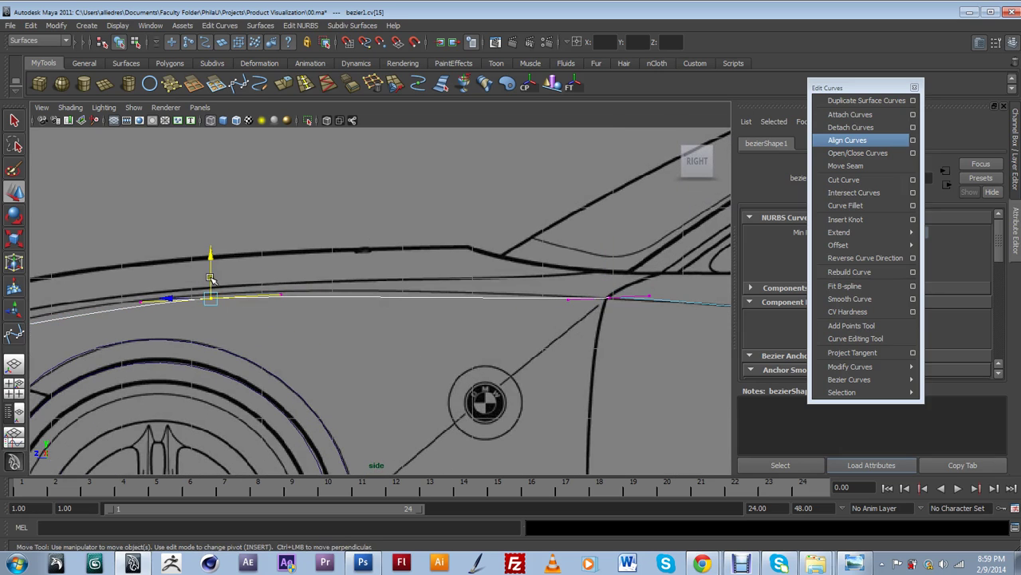
left_click_drag(211, 265, 213, 275)
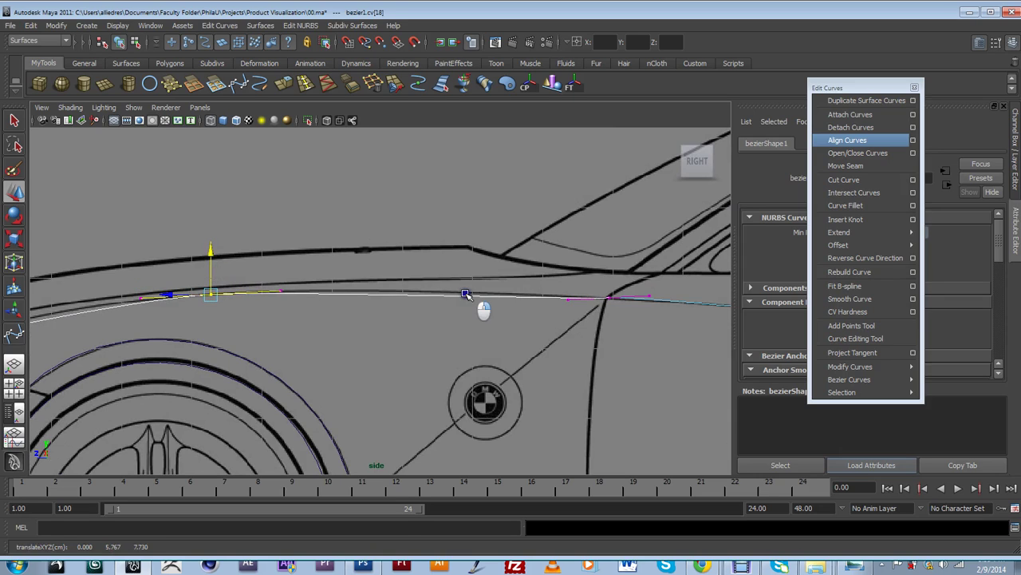
- Insert a knot in the shoulder curve about midway between the anchor above the front wheel and the door's front edge
right_click_drag(470, 261, 482, 296)
left_click_drag(446, 296, 437, 297)
left_click(435, 297)
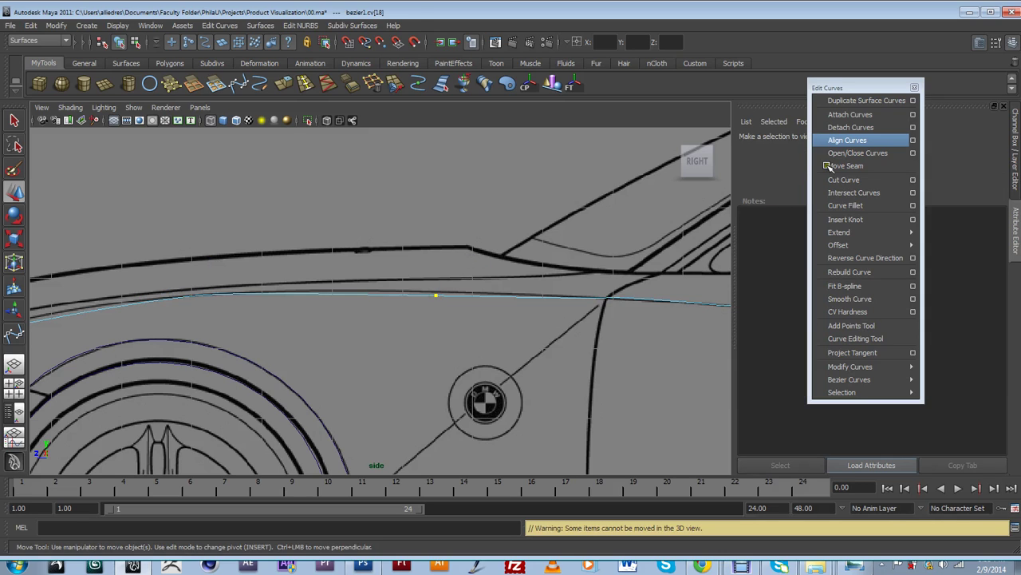
left_click(854, 258)
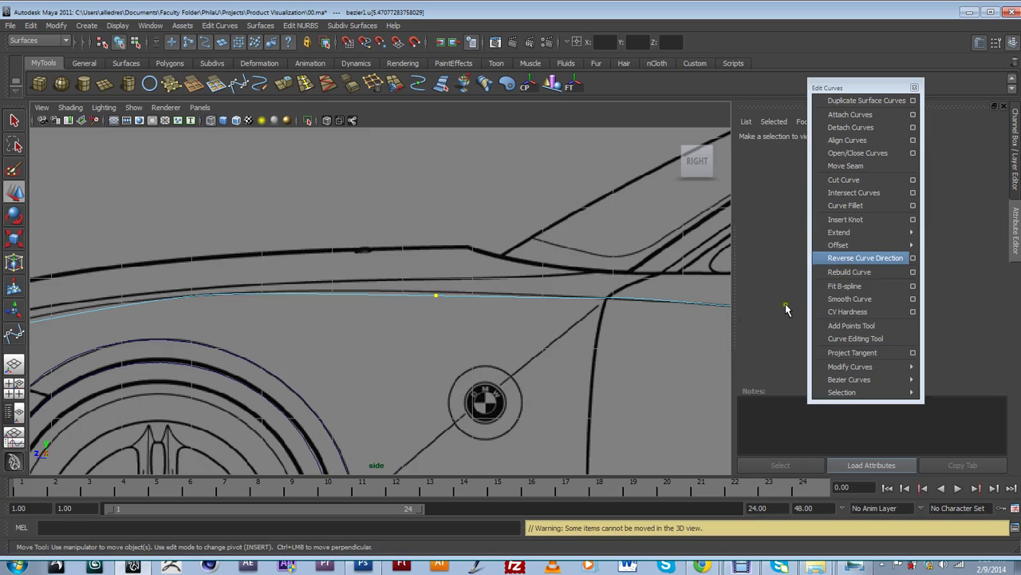
left_click(854, 220)
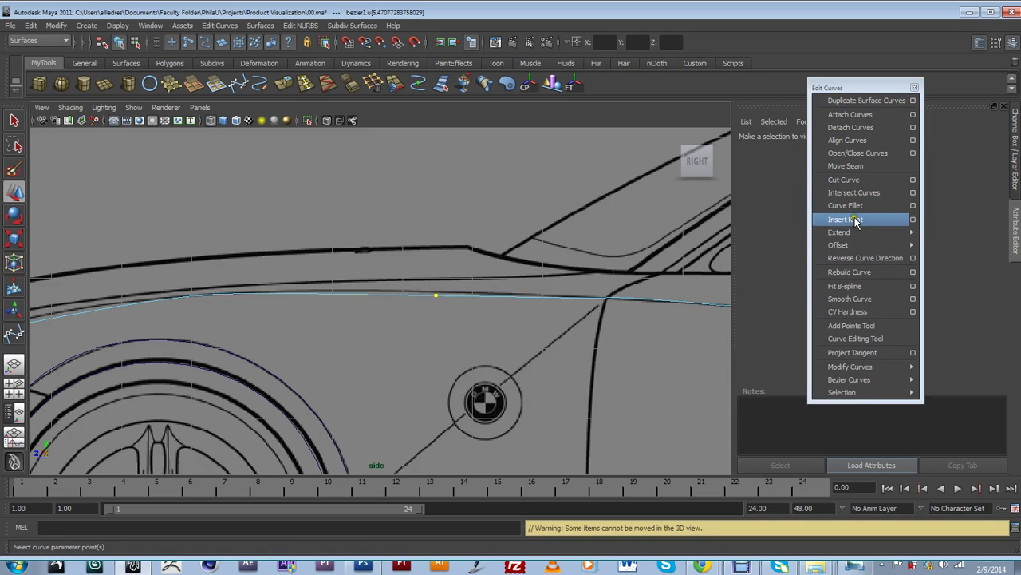
left_click(471, 289)
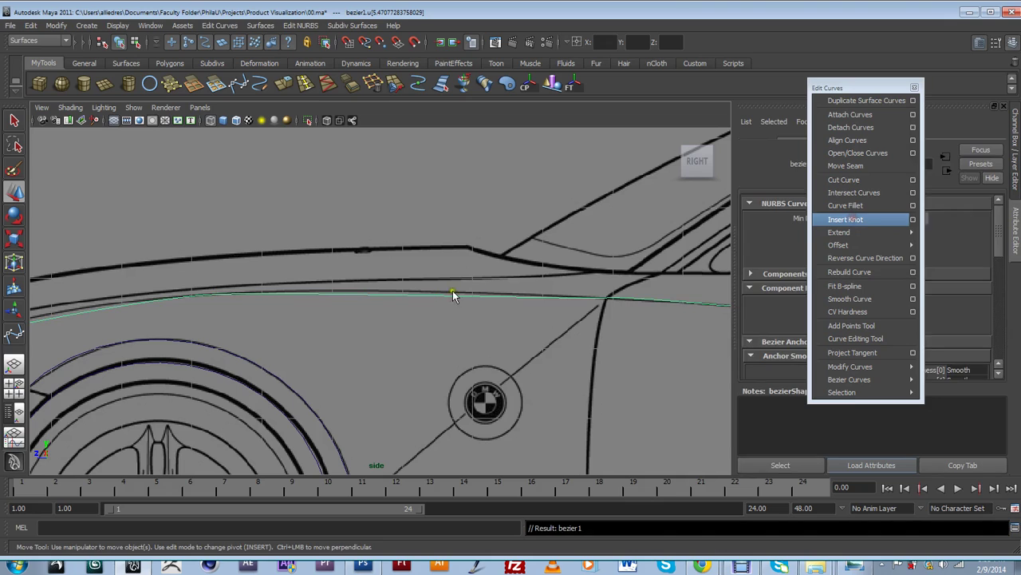
- Show the shoulder curve's control vertices and raise the anchor between the front wheel and the door onto the blueprint line
right_click_drag(437, 290, 404, 288)
left_click(446, 293)
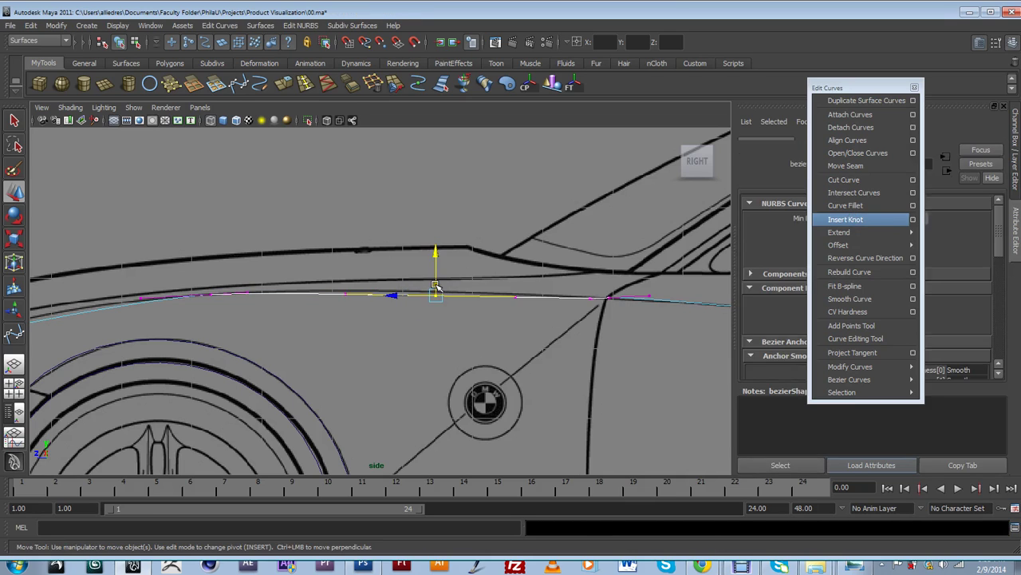
left_click_drag(436, 269, 436, 260)
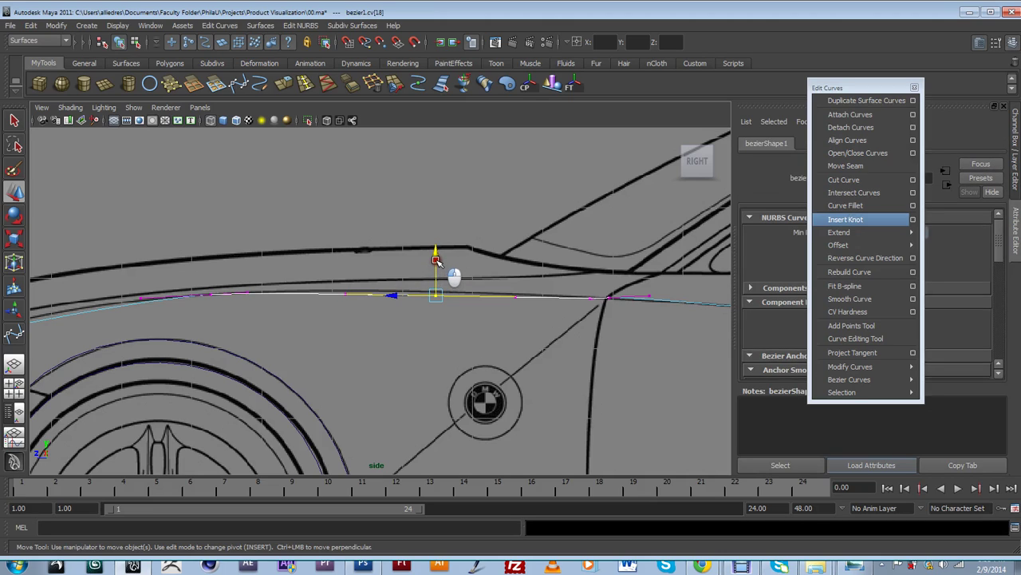
left_click(435, 264)
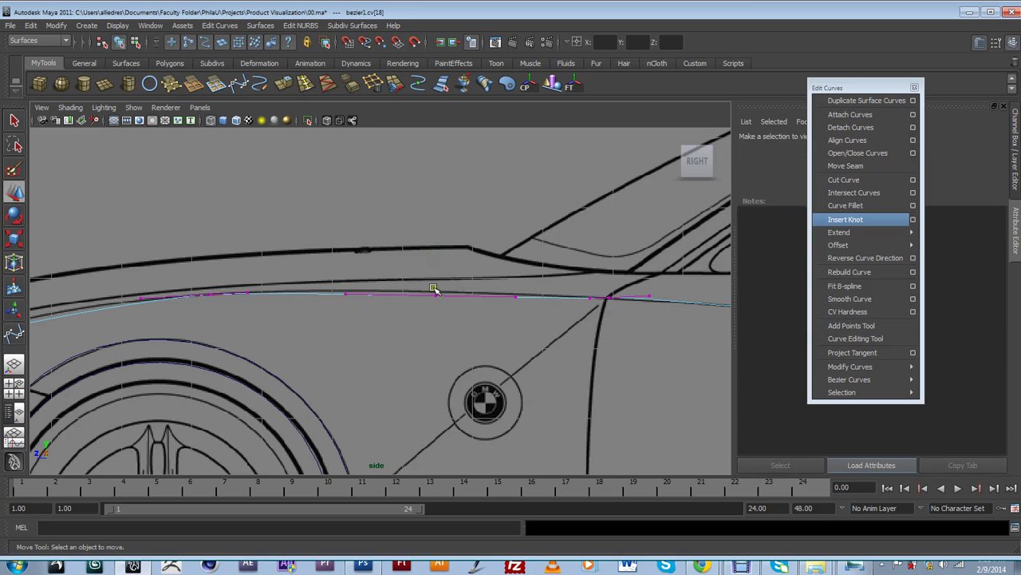
left_click(437, 294)
left_click_drag(436, 269, 436, 275)
- Adjust the shoulder curve's anchor and handles above the headlight to follow the blueprint's fender line into the headlight corner
middle_click_drag(268, 349, 605, 300, "alt")
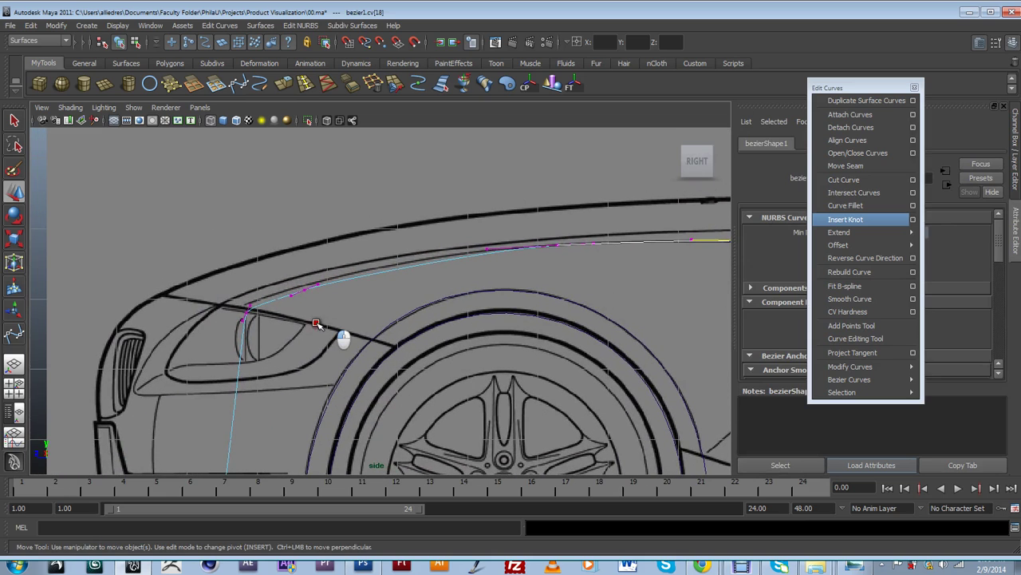
left_click(305, 297)
left_click_drag(307, 273, 304, 267)
middle_click_drag(264, 339, 304, 333, "alt")
scroll(305, 334, "up", 2)
mouse_move(249, 293)
left_mouse_down()
mouse_move(261, 309)
mouse_move(265, 286)
left_mouse_up()
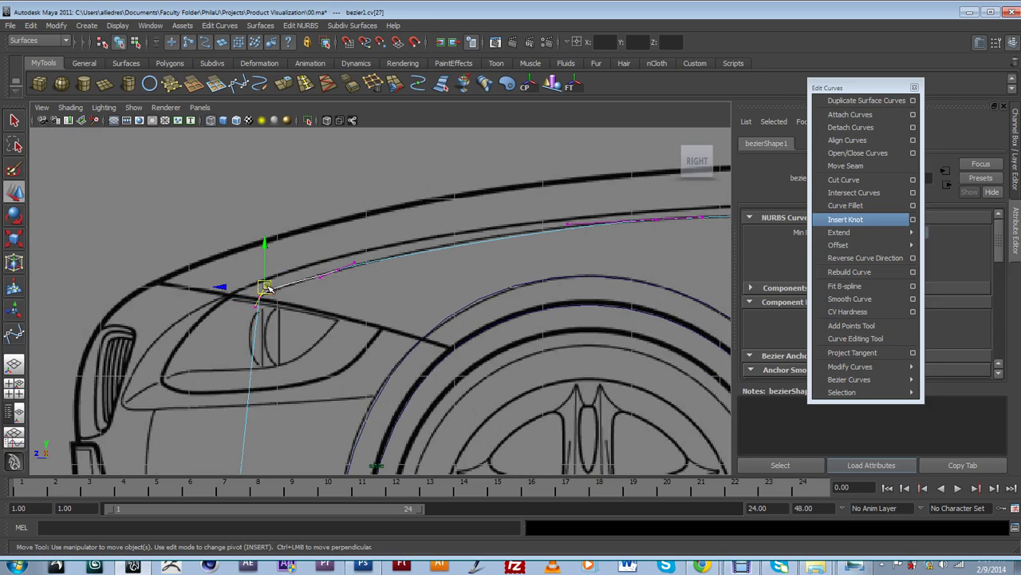
left_click(273, 290)
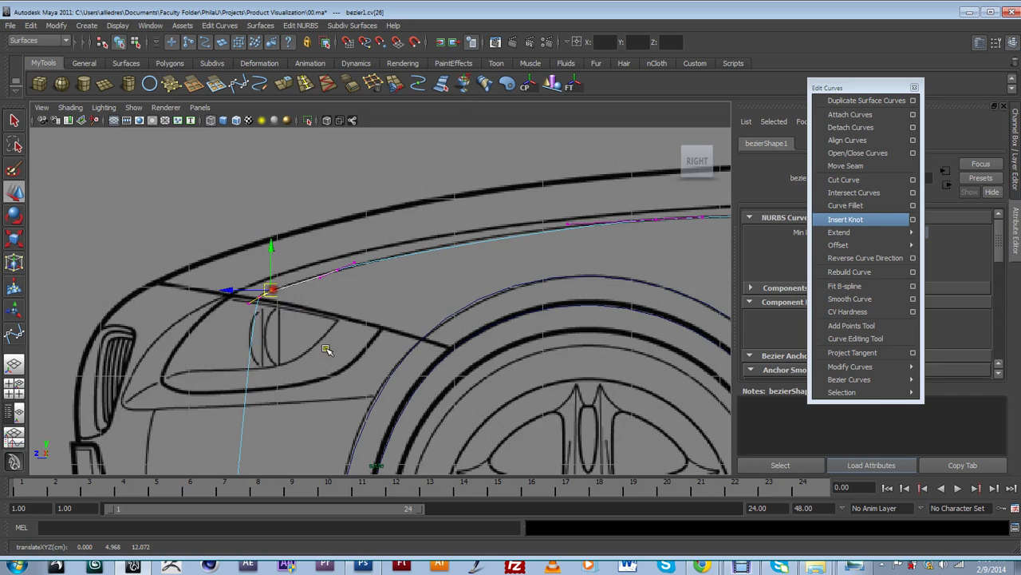
- Insert a knot midway between the headlight and the front bumper's lower edge, and pull its anchor forward to bow the curve
middle_click_drag(327, 349, 371, 229, "alt")
scroll(291, 344, "down", 8)
scroll(295, 359, "up", 2)
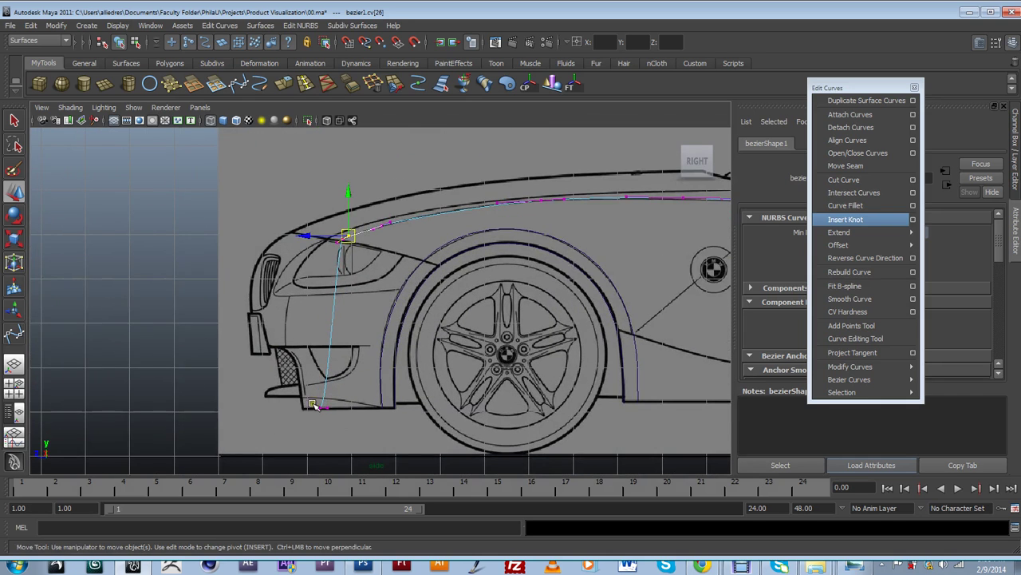
middle_click_drag(317, 406, 320, 366, "alt")
scroll(342, 391, "up", 1)
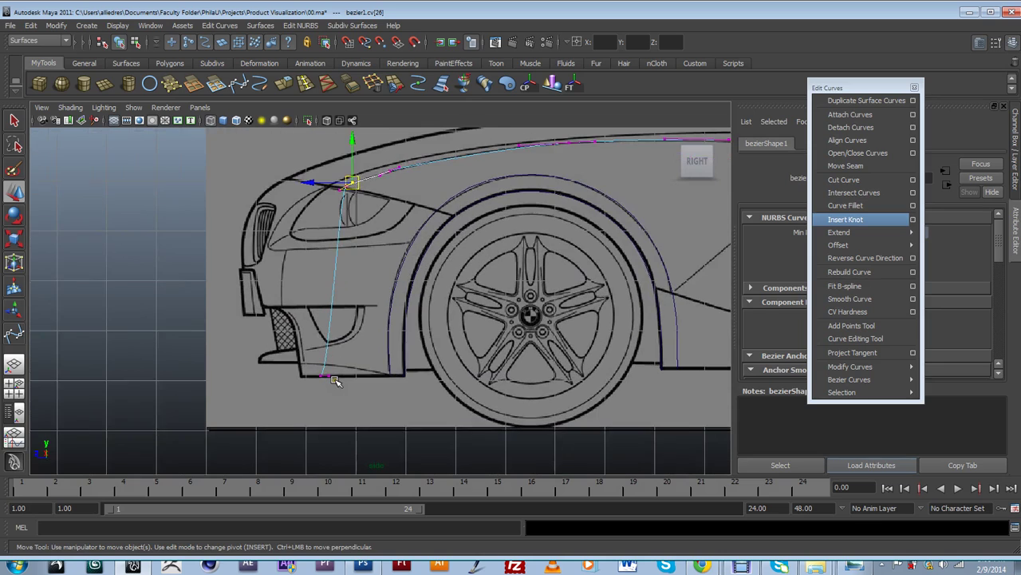
left_click_drag(335, 250, 340, 281)
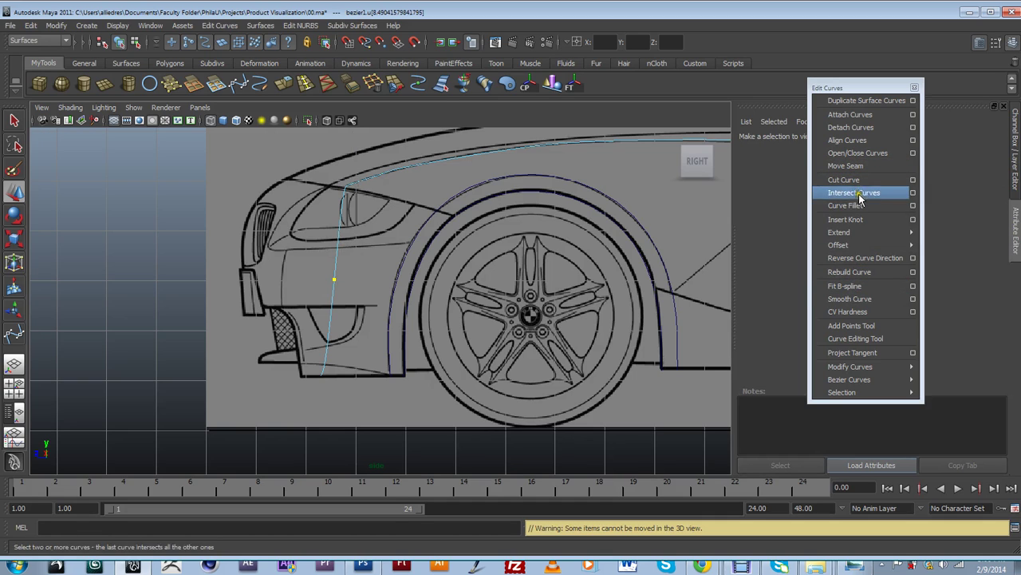
left_click(859, 223)
mouse_move(337, 280)
right_mouse_down()
mouse_move(279, 291)
mouse_move(280, 282)
right_mouse_up()
left_click_drag(346, 260, 267, 277)
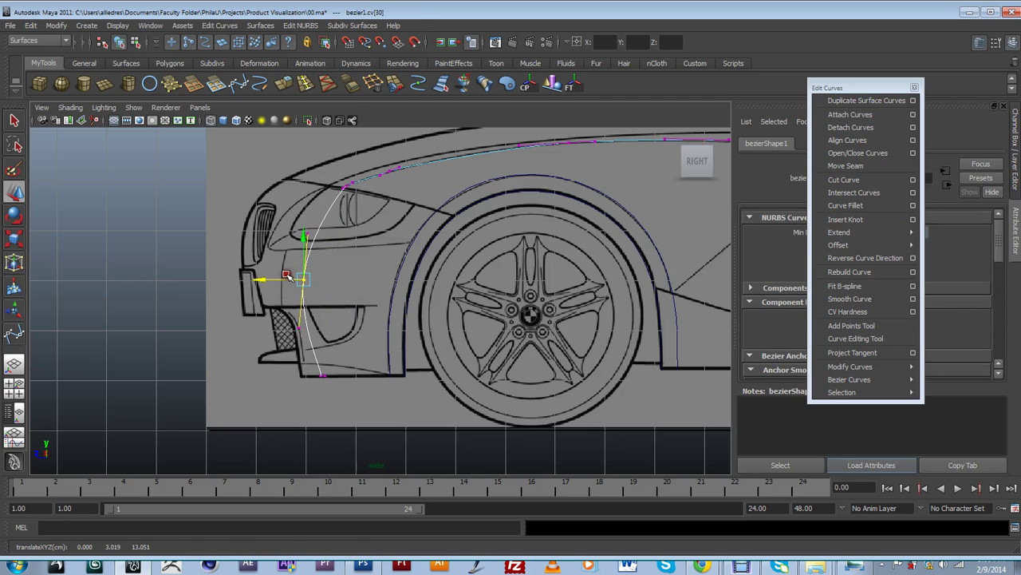
- Aim the shoulder curve's end handle upward along the curve at the front bumper's lower edge and adjust the end point
scroll(333, 366, "up", 6)
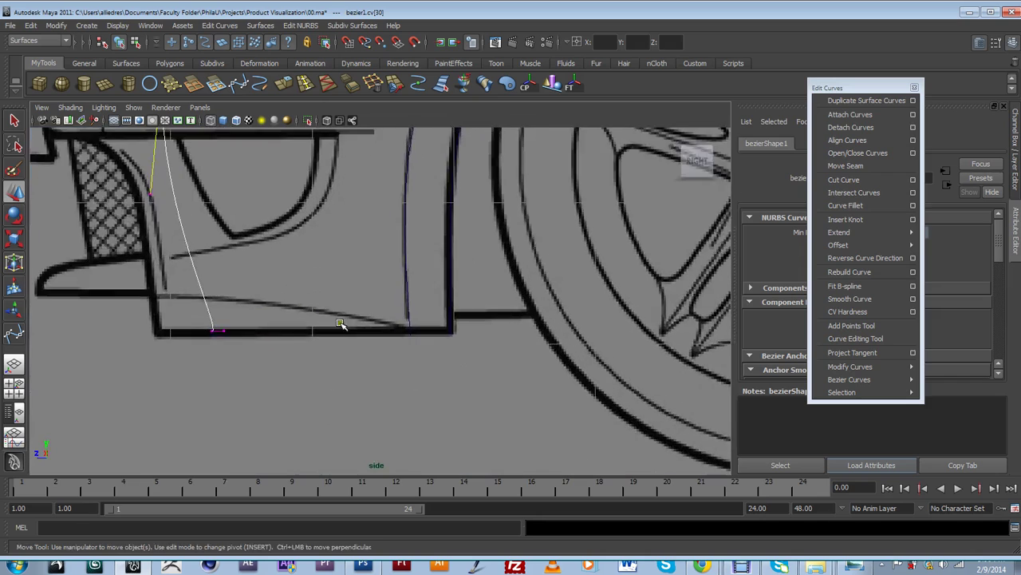
scroll(192, 343, "up", 1)
left_click(137, 365)
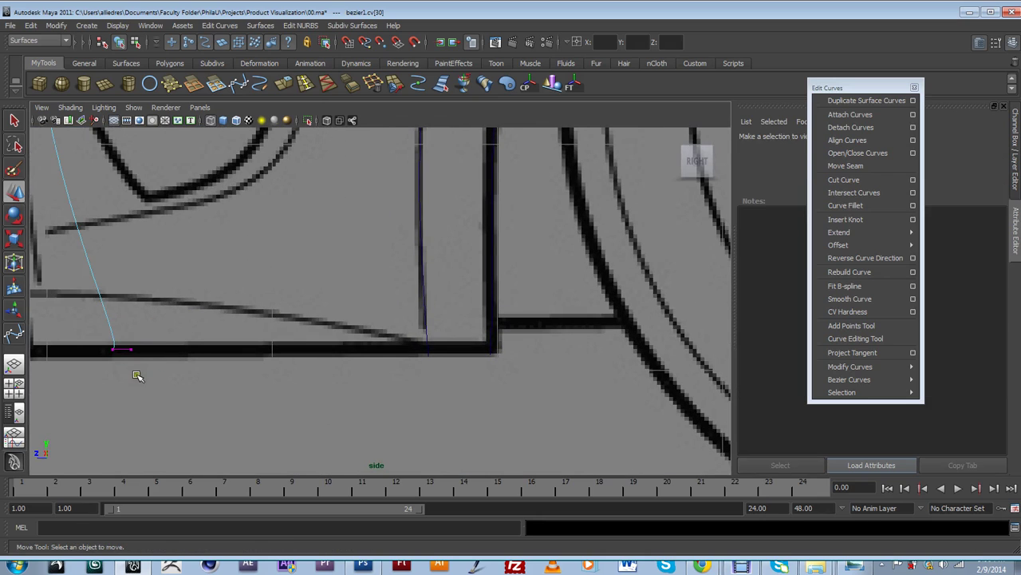
left_click(130, 350)
left_click_drag(124, 334, 98, 305)
left_click(112, 353)
left_click_drag(111, 357, 111, 336)
left_click(113, 335)
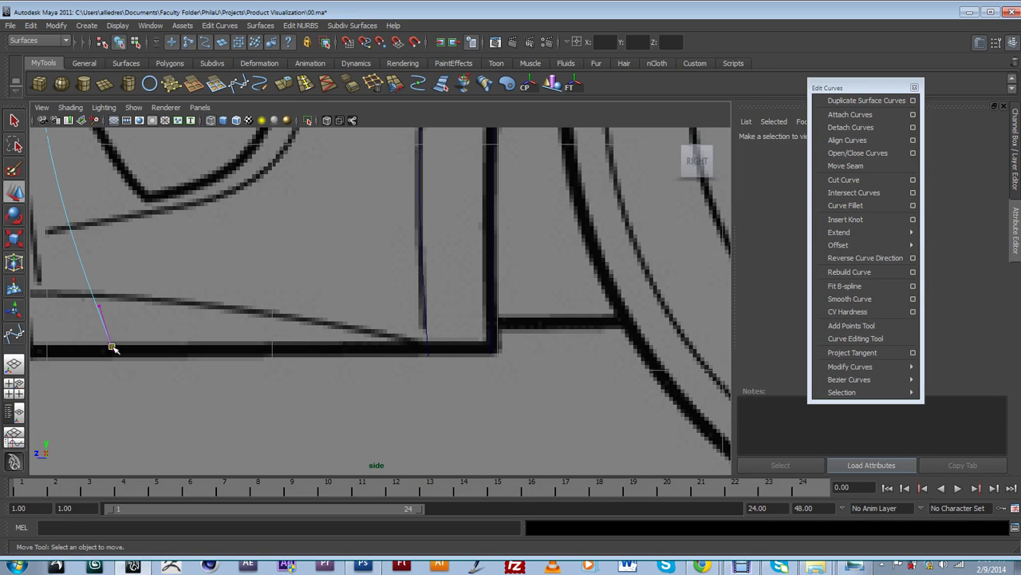
left_click(113, 346)
left_click_drag(111, 329, 122, 337)
- Move the shoulder curve's mid-bumper anchor slightly rearward to flatten the bow below the headlight
scroll(119, 308, "down", 6)
middle_click_drag(299, 296, 363, 352, "alt")
mouse_move(357, 261)
left_mouse_down()
mouse_move(381, 288)
mouse_move(363, 268)
left_mouse_up()
scroll(382, 327, "down", 2)
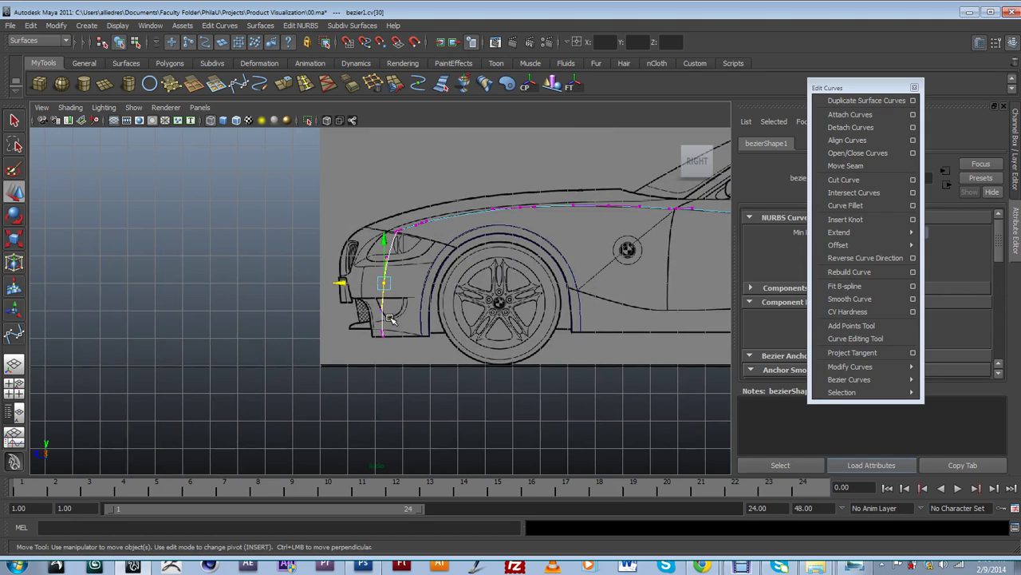
- Examine the shoulder curve's fit against the blueprint from front bumper to taillight, with the curve deselected
middle_click_drag(488, 317, 363, 368, "alt")
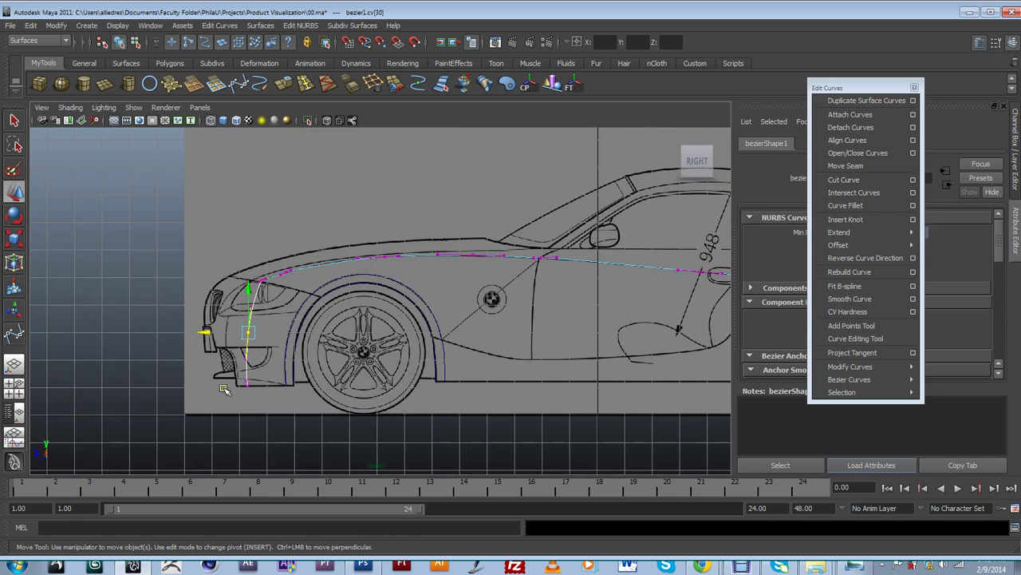
scroll(550, 263, "down", 2)
scroll(559, 258, "up", 1)
scroll(559, 257, "down", 1)
middle_click_drag(604, 280, 456, 243, "alt")
scroll(457, 245, "up", 3)
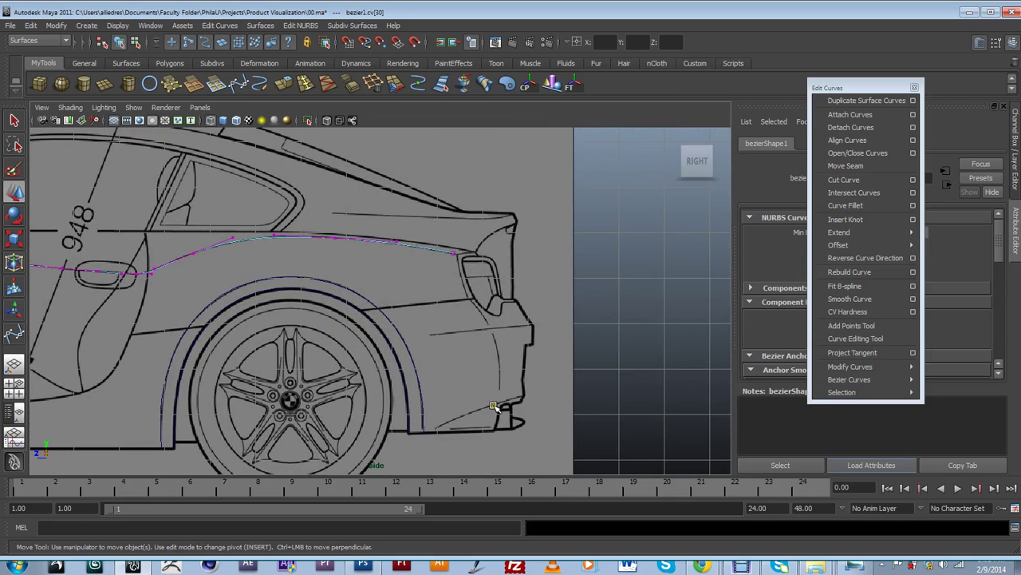
scroll(493, 396, "down", 1)
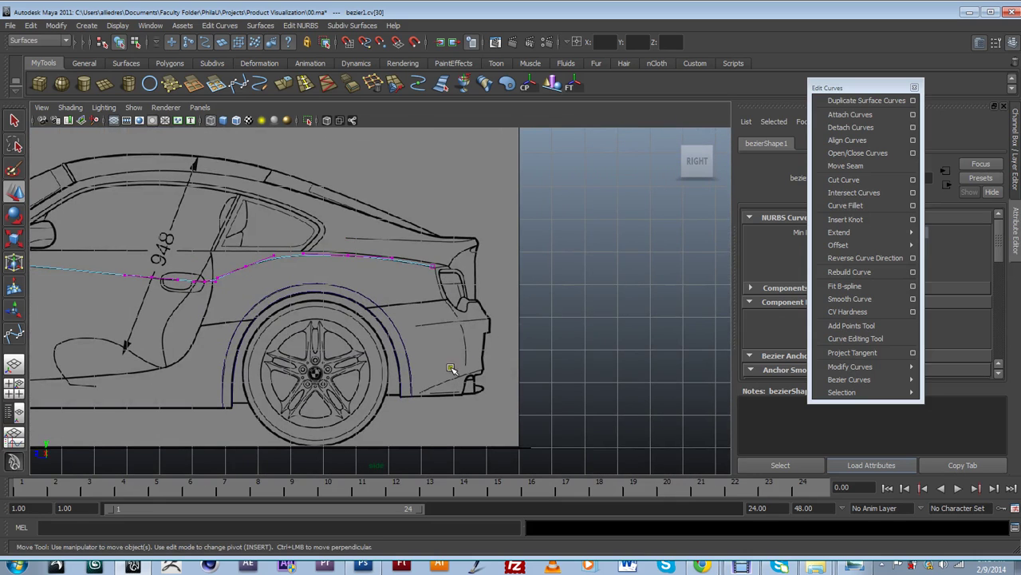
scroll(451, 405, "down", 1)
middle_click_drag(306, 348, 483, 370, "alt")
scroll(483, 371, "up", 1)
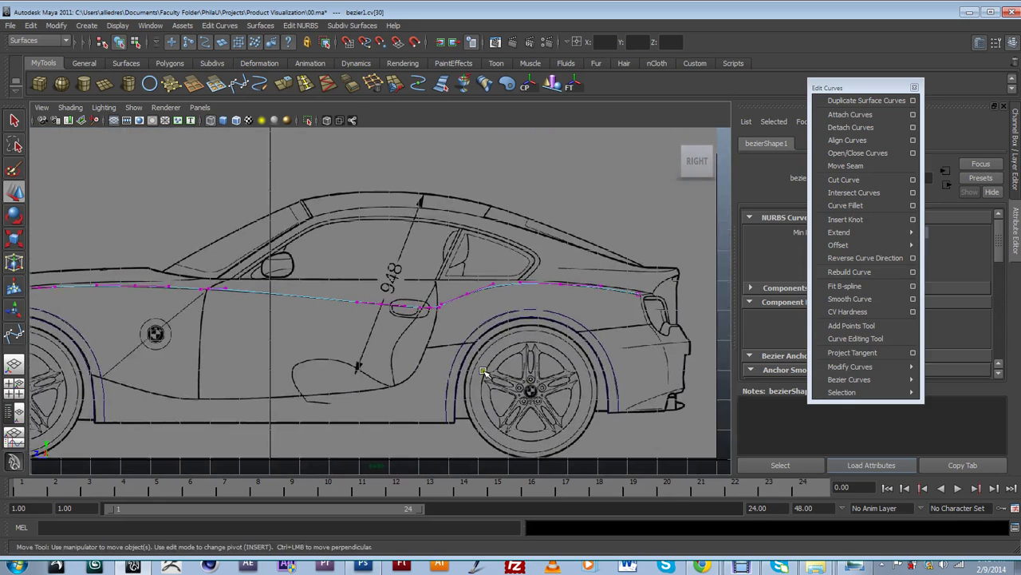
left_click(597, 272)
scroll(536, 273, "down", 1)
middle_click_drag(254, 297, 431, 282, "alt")
scroll(449, 251, "up", 1)
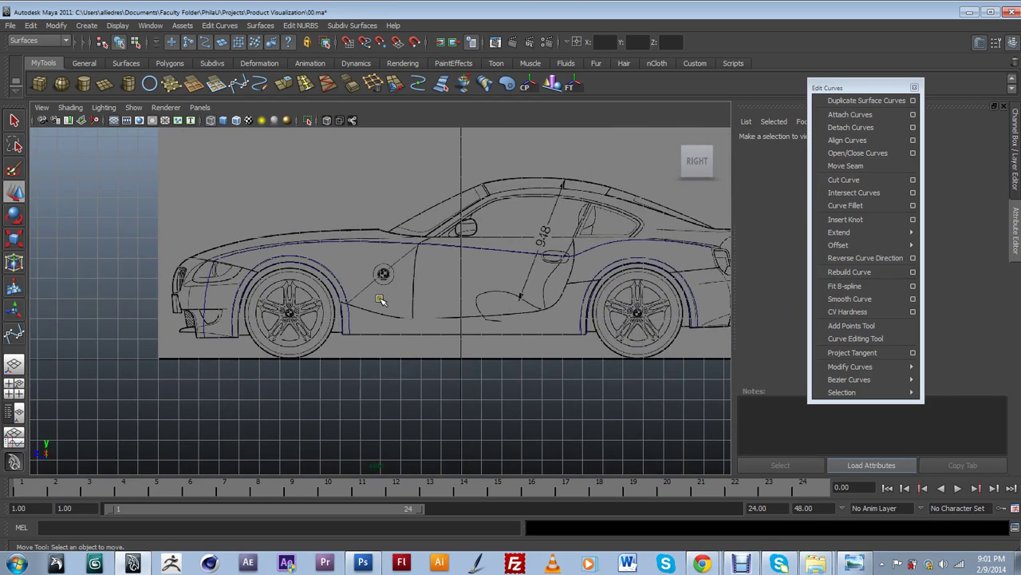
scroll(381, 300, "up", 1)
middle_click_drag(613, 243, 397, 270, "alt")
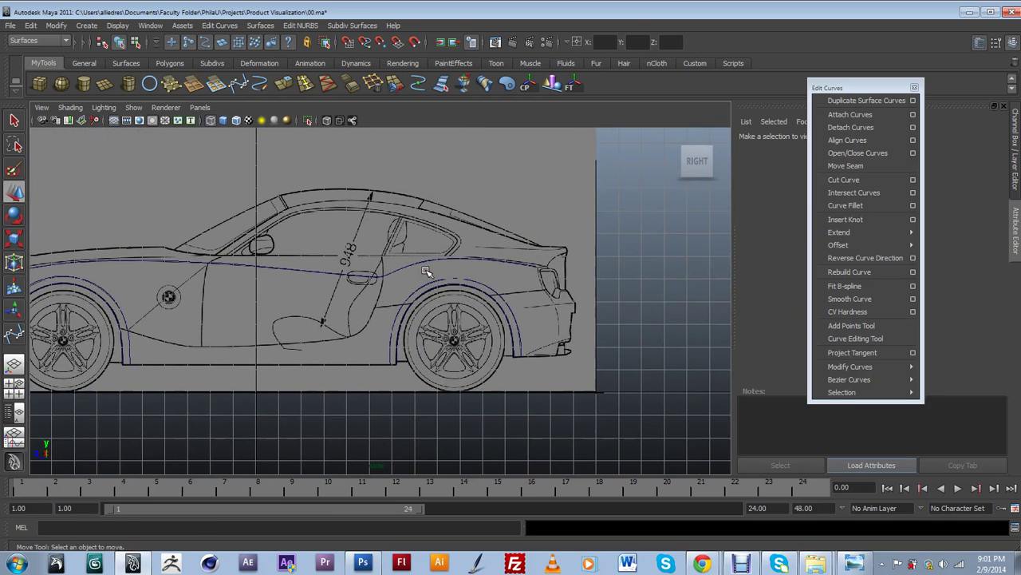
middle_click_drag(365, 284, 402, 281, "alt")
- Start a new Bezier curve at the taillight's upper front corner in the side view
left_click(239, 84)
scroll(472, 294, "down", 2)
middle_click_drag(439, 338, 386, 361, "alt")
scroll(520, 327, "up", 1)
scroll(499, 335, "up", 2)
middle_click_drag(516, 309, 434, 313, "alt")
scroll(470, 333, "up", 3)
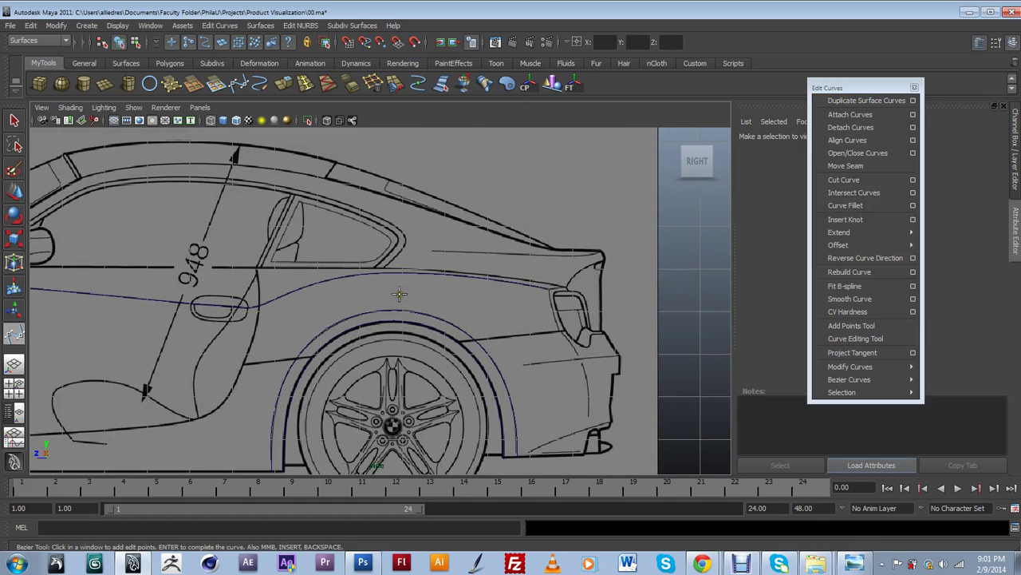
scroll(399, 294, "down", 2)
scroll(532, 311, "up", 2)
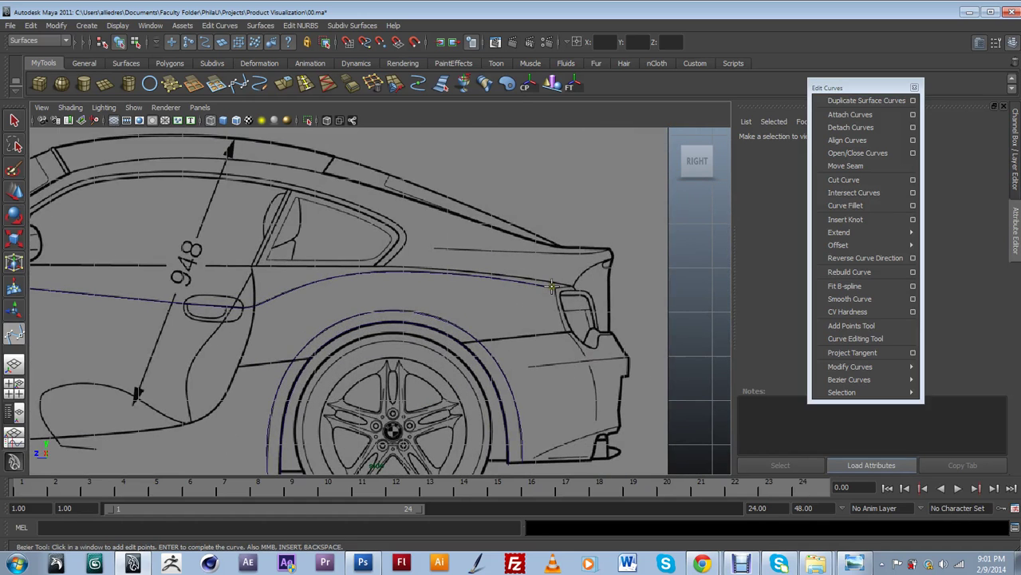
scroll(559, 296, "down", 2)
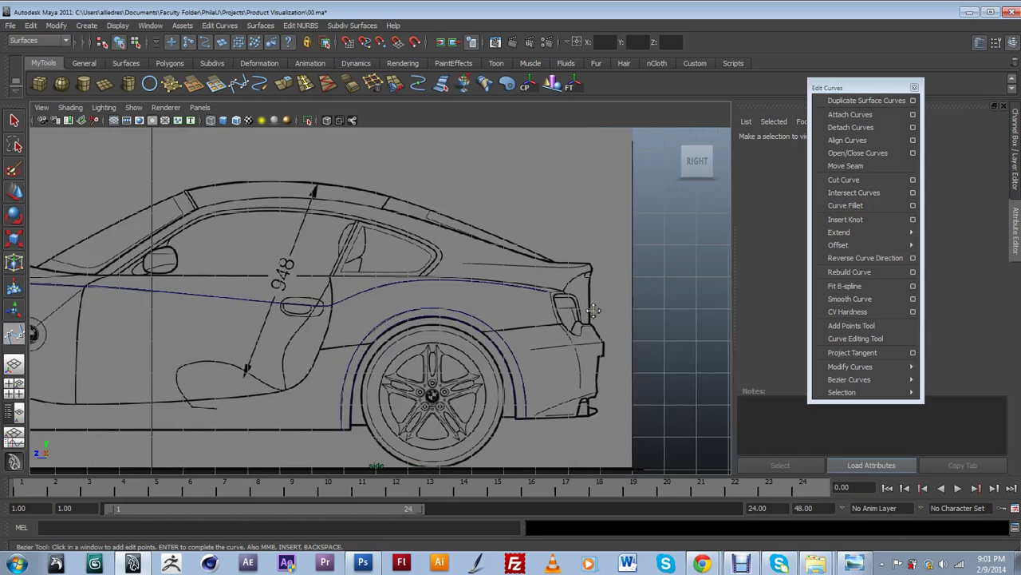
scroll(636, 302, "up", 3)
left_click(662, 284)
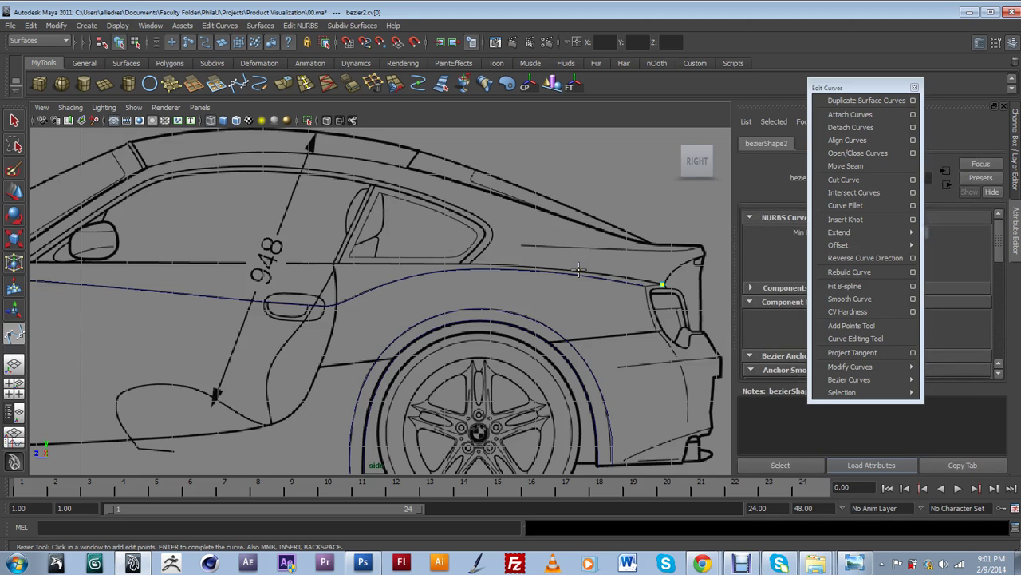
- Extend the curve forward along the beltline with smooth anchors above the rear wheel, below the rear side window, on the door and at the windshield base
scroll(580, 271, "up", 3)
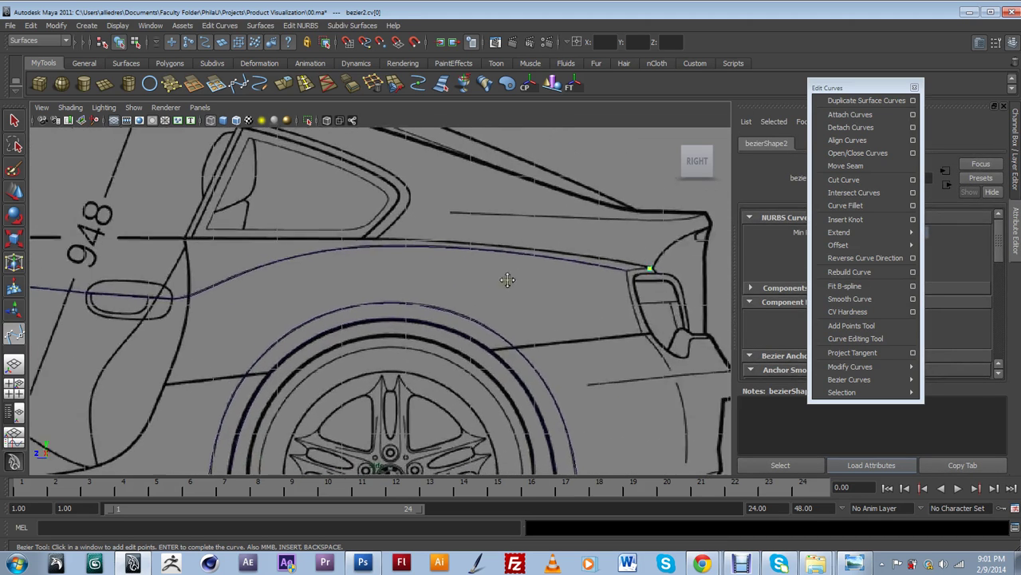
left_click_drag(508, 257, 437, 249)
left_click_drag(323, 248, 273, 249)
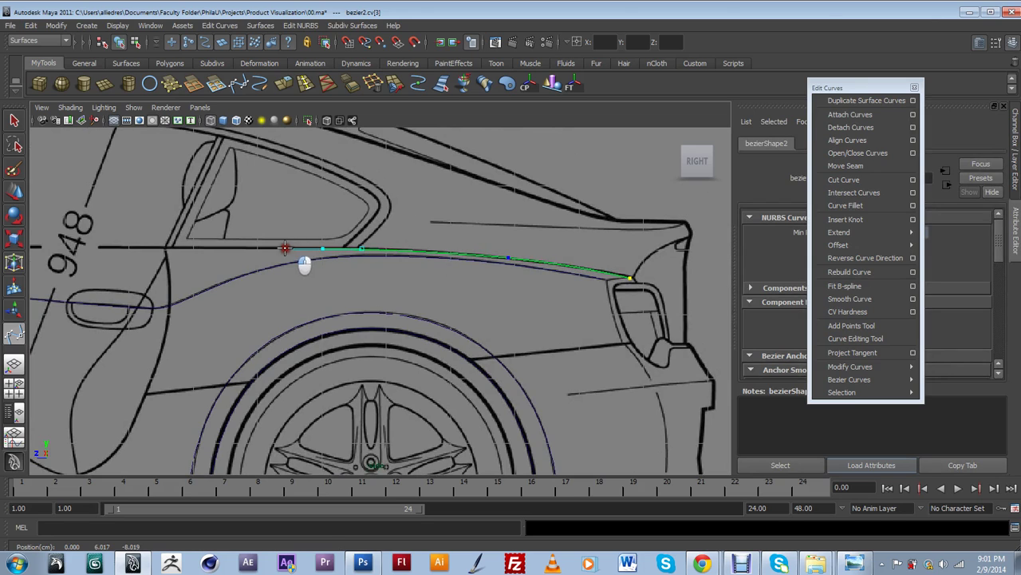
middle_click_drag(360, 357, 461, 304, "alt")
left_click_drag(422, 311, 347, 311)
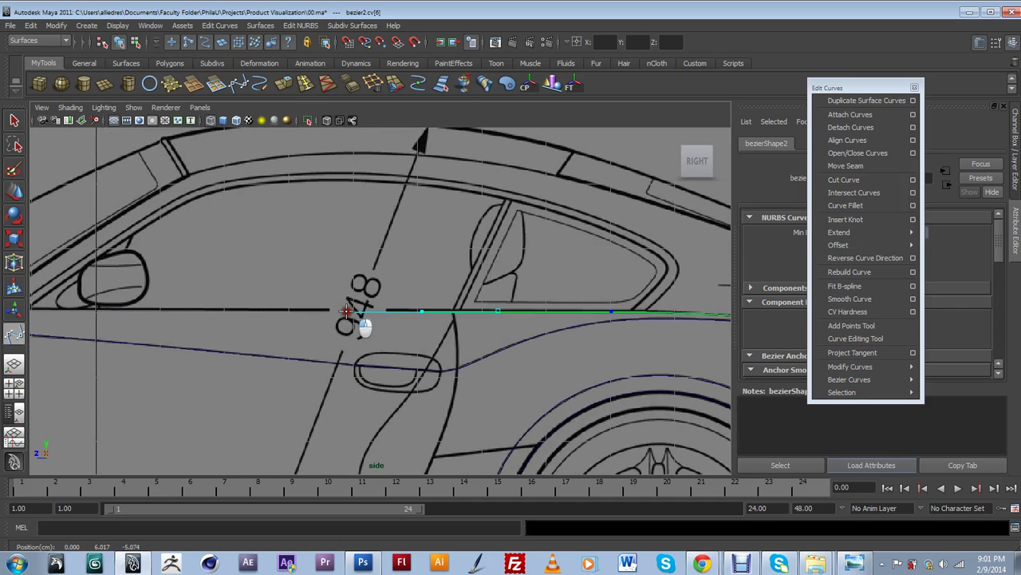
middle_click_drag(676, 296, 363, 290, "alt")
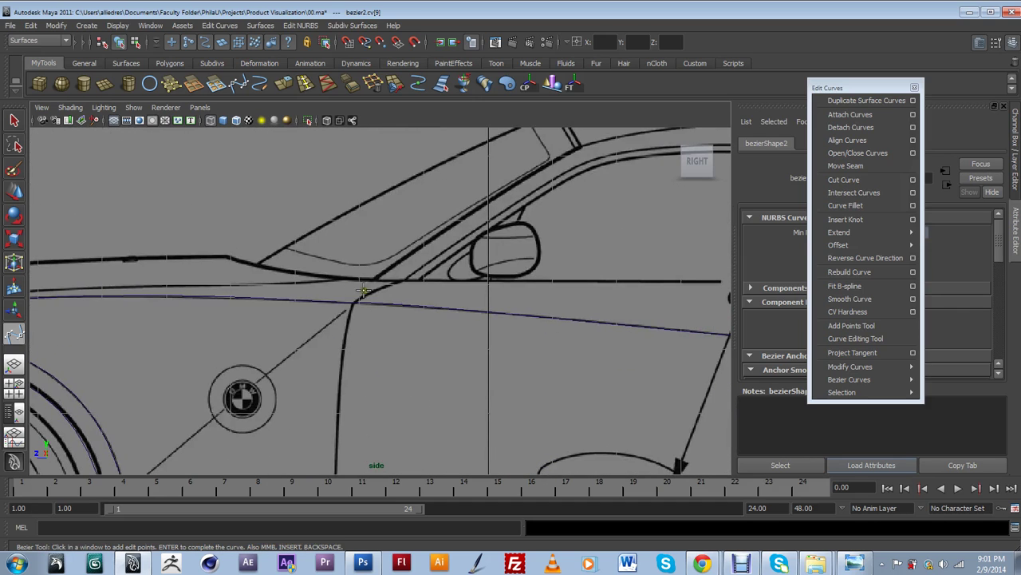
left_click_drag(402, 279, 331, 280)
- Continue the curve along the hood crease with smooth anchors behind and above the front wheel
middle_click_drag(289, 334, 642, 339, "alt")
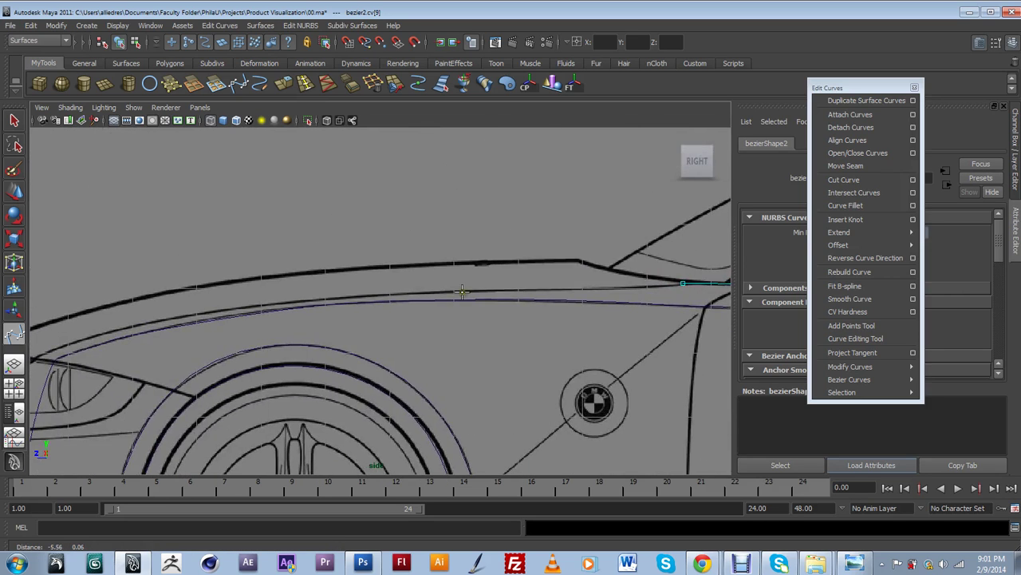
left_click_drag(407, 293, 320, 298)
middle_click_drag(211, 313, 506, 249, "alt")
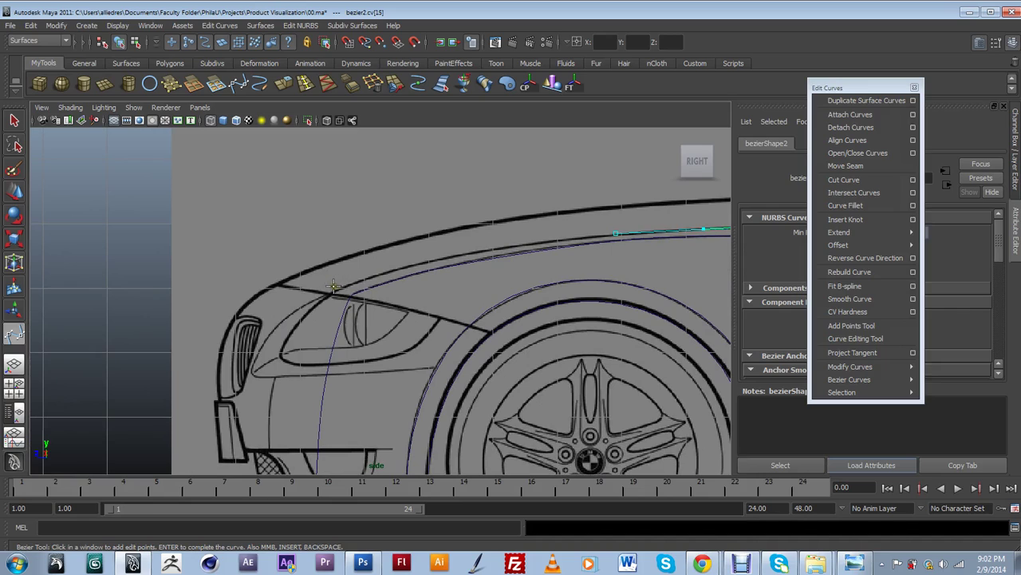
left_click(482, 250)
mouse_move(442, 249)
left_mouse_down()
mouse_move(440, 267)
mouse_move(439, 257)
left_mouse_up()
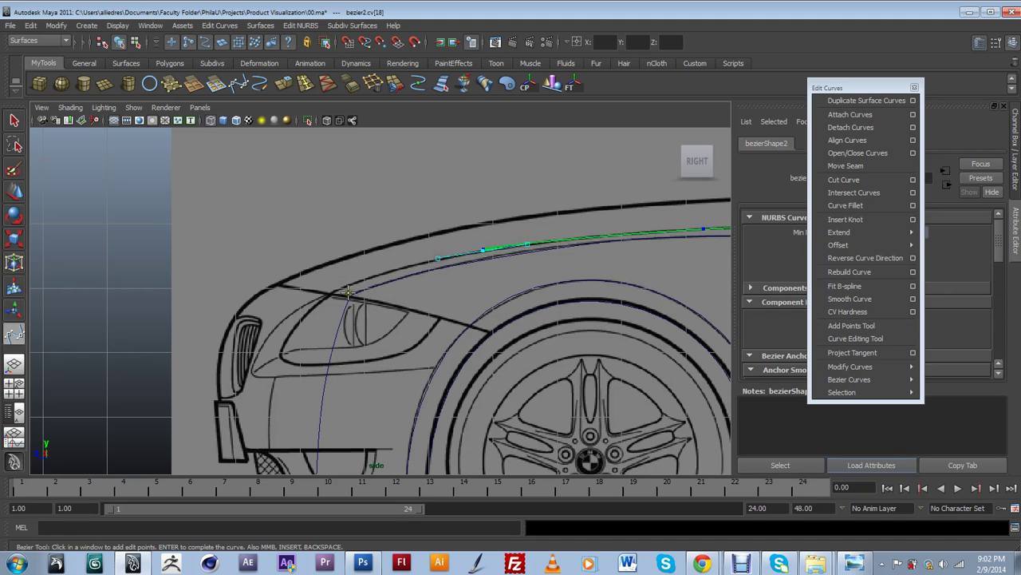
- Bend the curve down at the headlight's upper corner, add an anchor below the headlight, and finish the curve level with the front bumper's lower edge
left_click_drag(330, 293, 341, 331)
middle_click_drag(377, 235, 423, 129, "alt")
left_click_drag(317, 294, 311, 383)
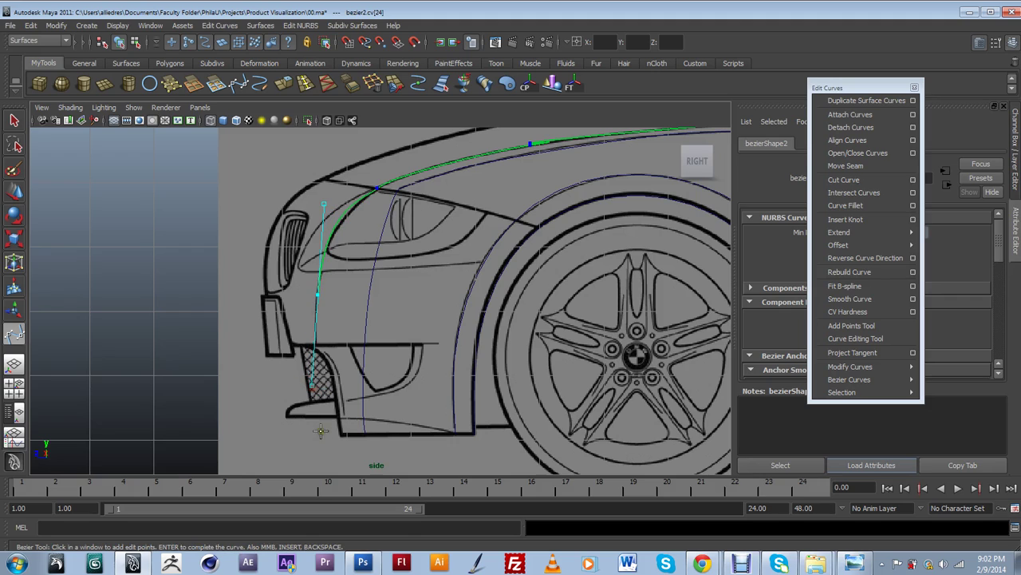
left_click(319, 437)
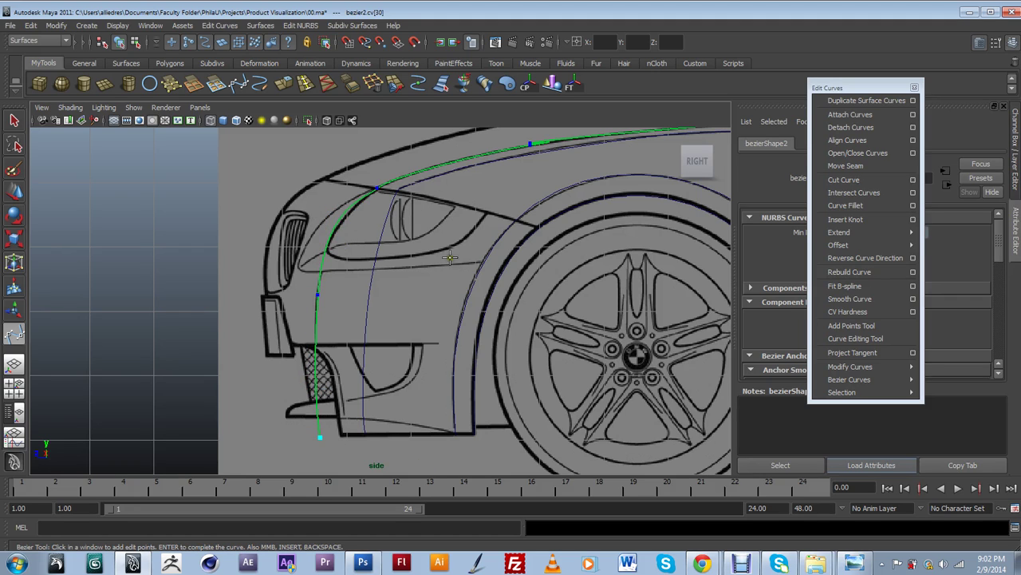
scroll(391, 226, "down", 3)
scroll(366, 278, "up", 1)
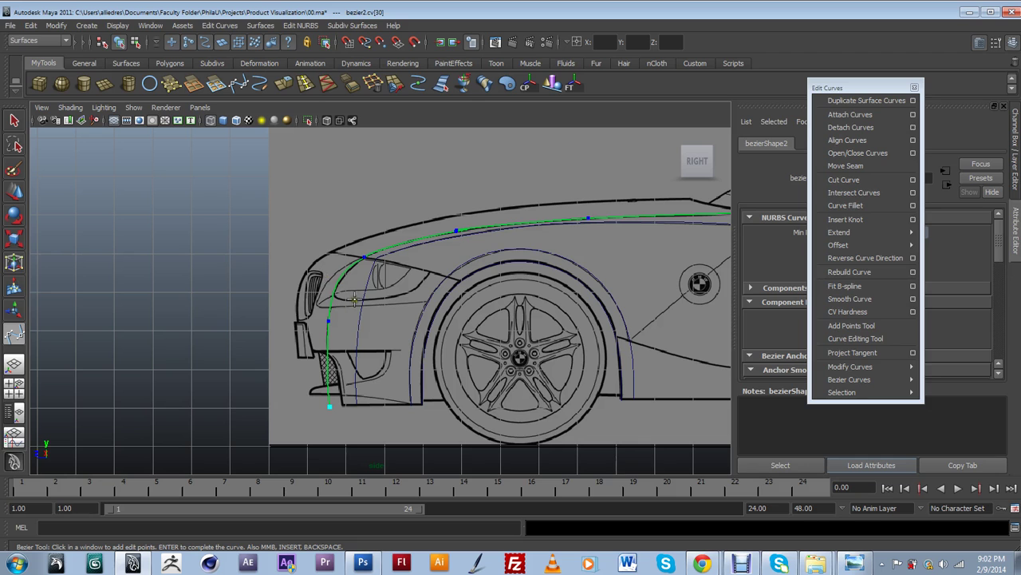
scroll(345, 295, "up", 1)
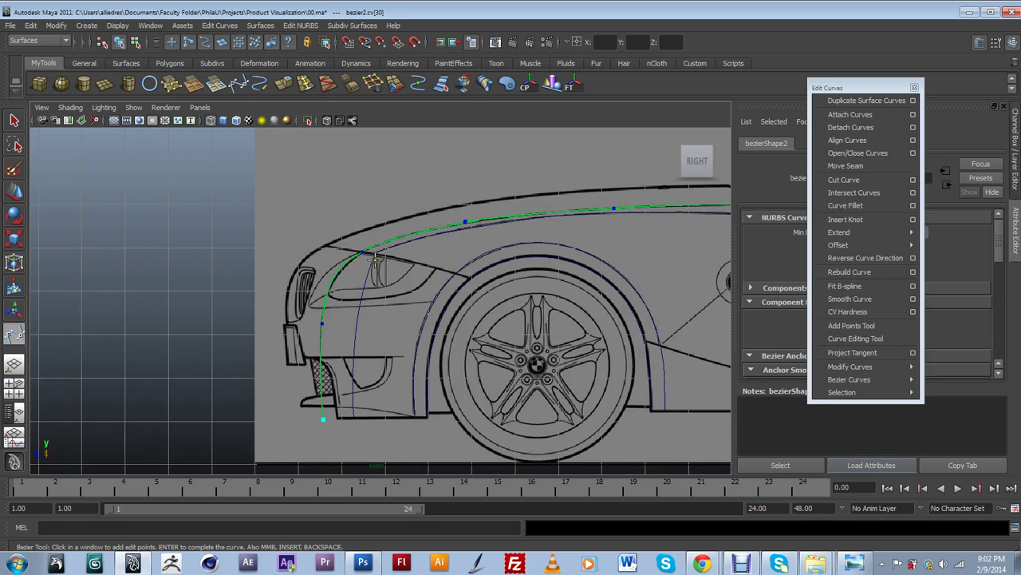
scroll(319, 242, "up", 2)
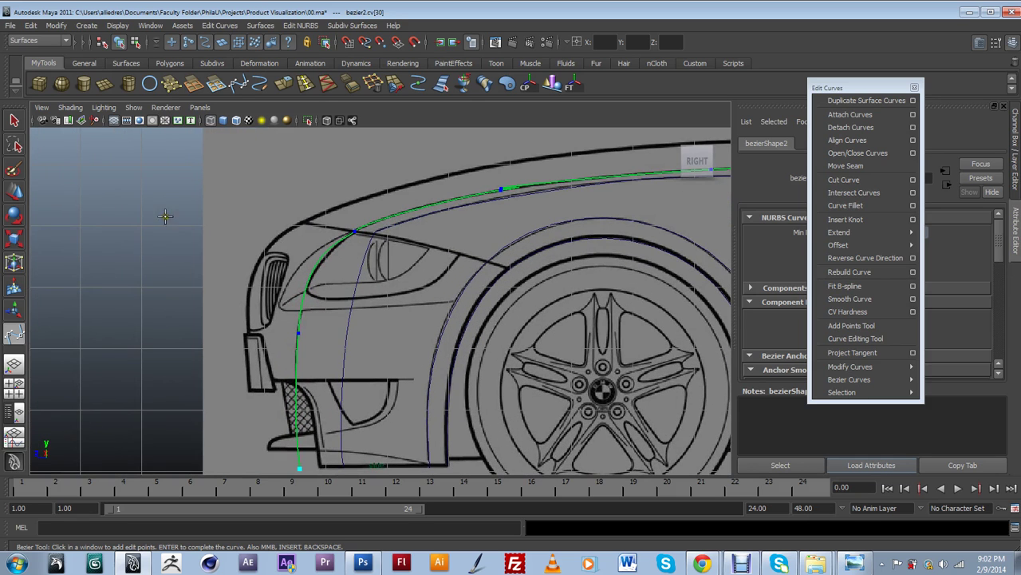
left_click(13, 191)
- Display the new curve's control vertices at the kink above the front wheel
scroll(306, 252, "up", 2)
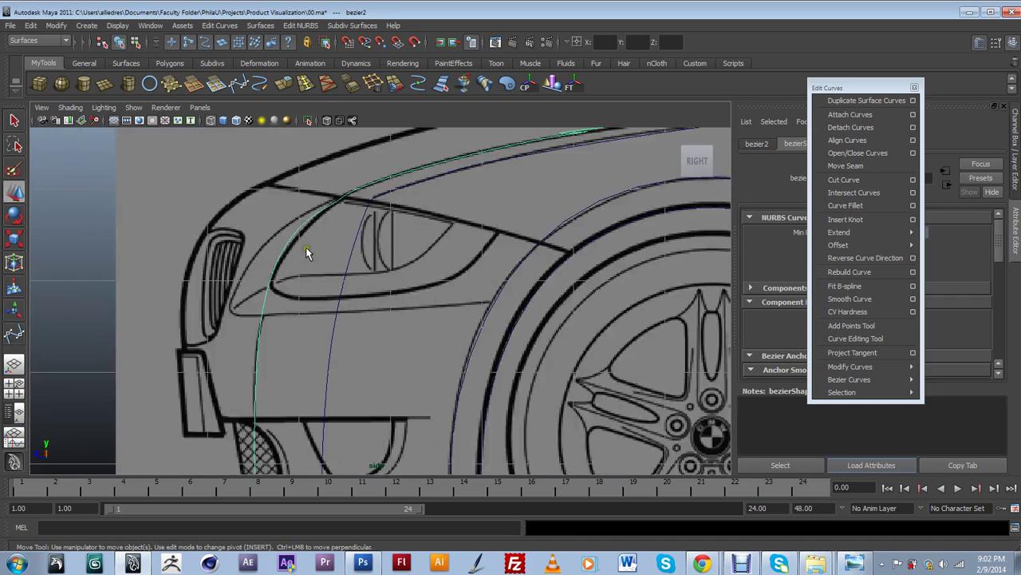
scroll(371, 230, "down", 3)
middle_click_drag(471, 240, 359, 321, "alt")
scroll(402, 299, "up", 3)
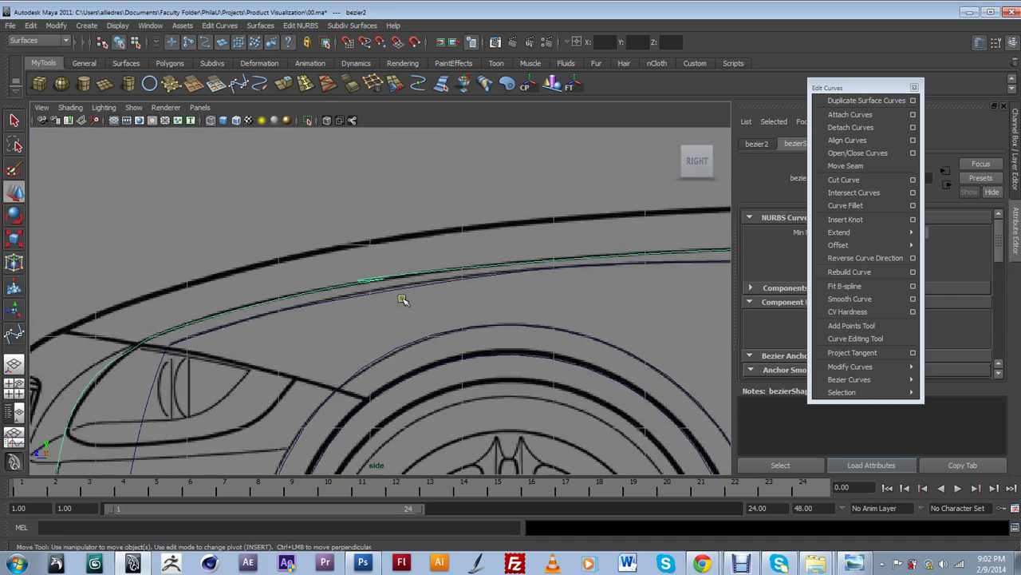
right_click_drag(373, 281, 344, 282)
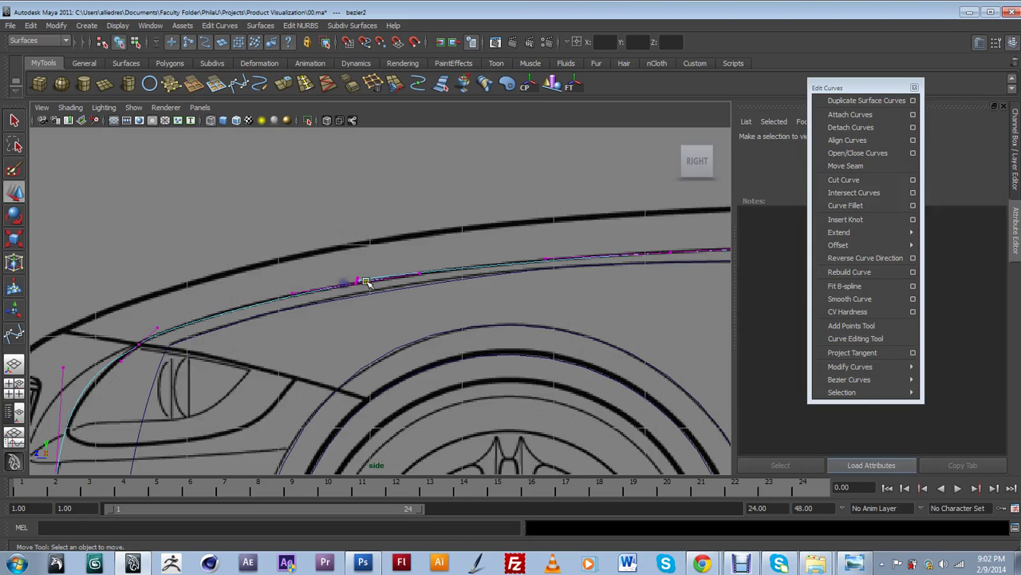
- Delete the duplicate anchor at the kink above the front wheel to smooth the hood section of the curve
scroll(366, 284, "up", 3)
scroll(366, 284, "down", 3)
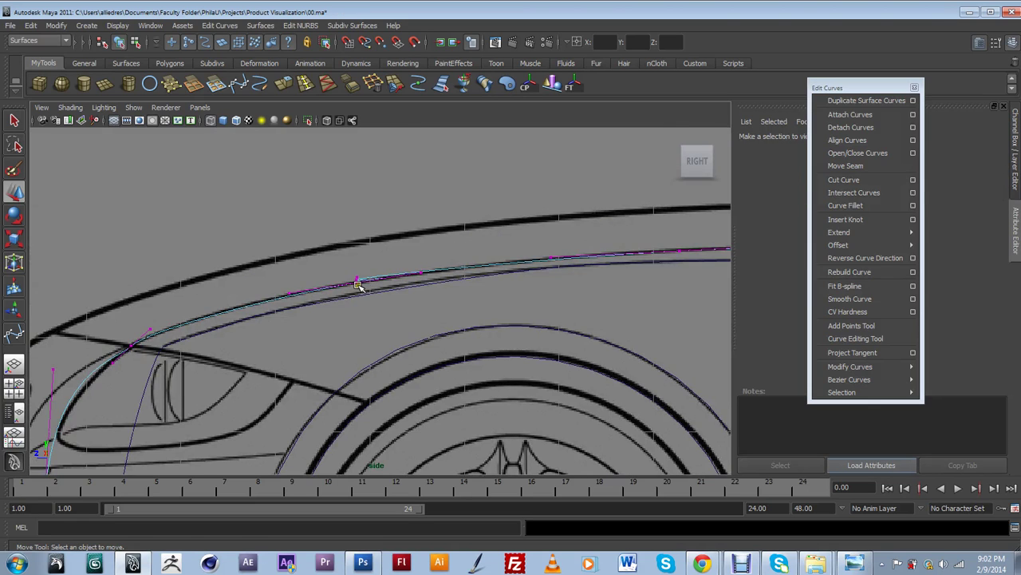
scroll(356, 286, "up", 2)
left_click(338, 258)
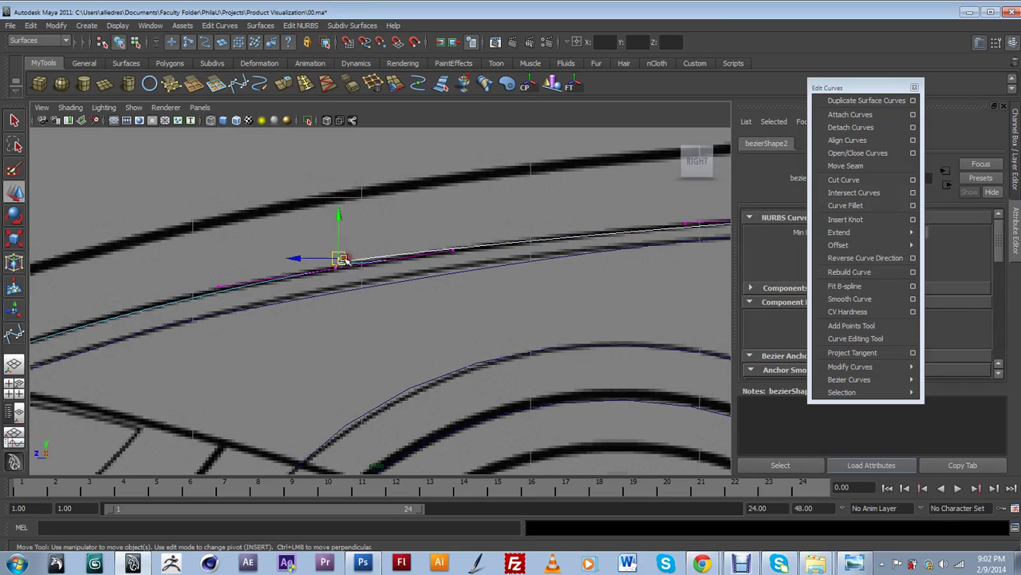
key("ctrl+z")
key("ctrl+z")
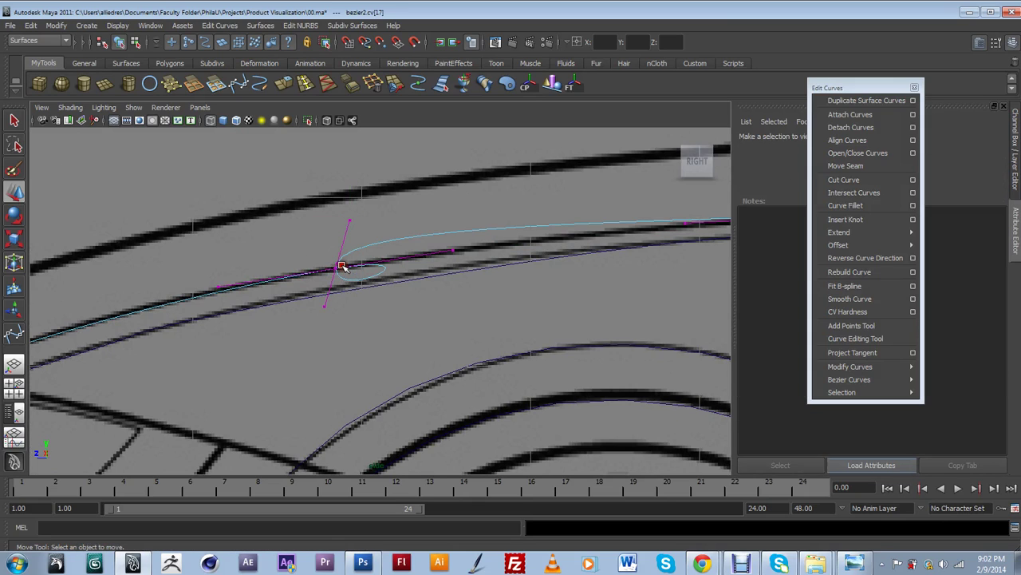
left_click(339, 262)
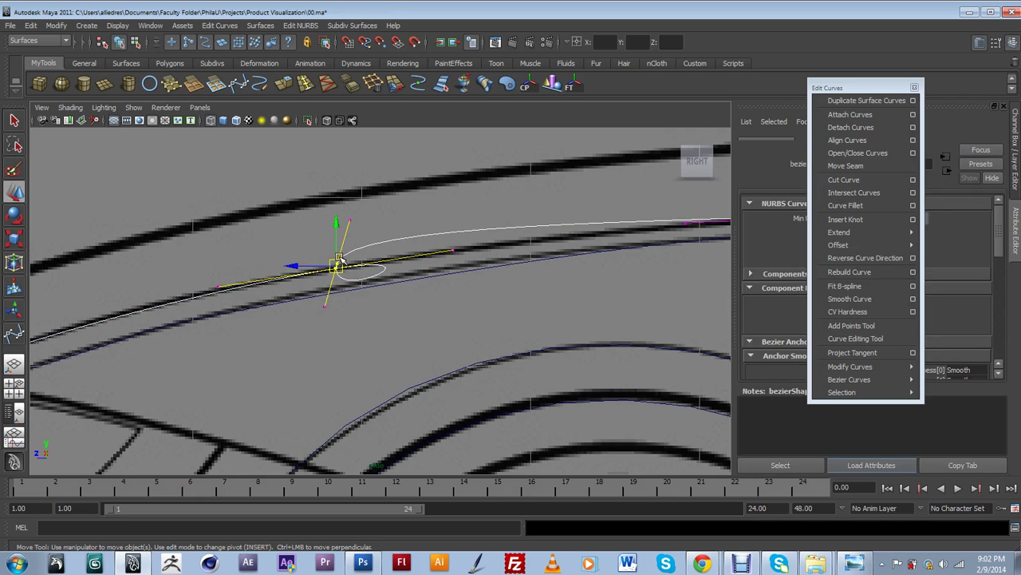
left_click(336, 260)
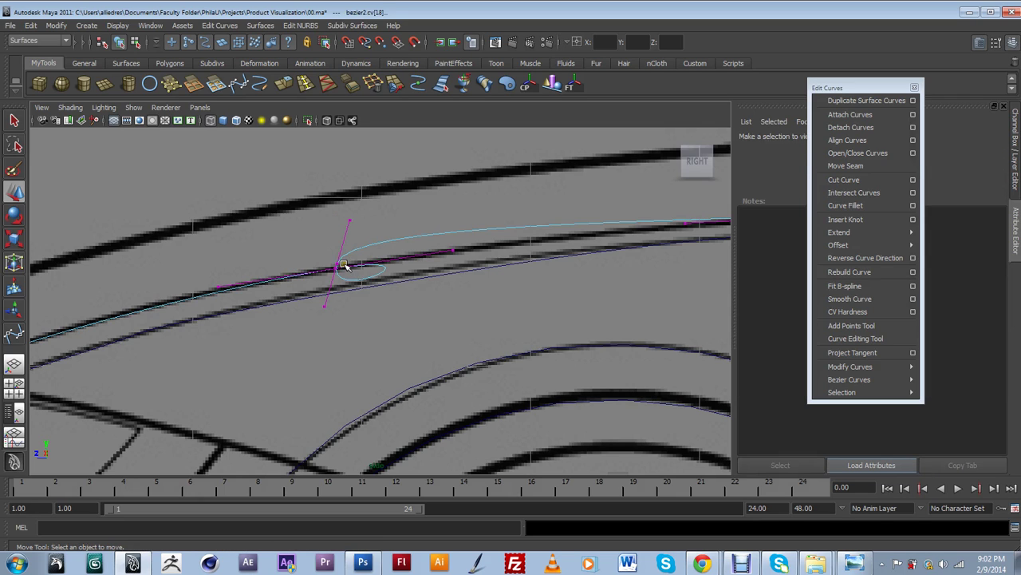
left_click(344, 266)
left_click(341, 264)
key("Delete")
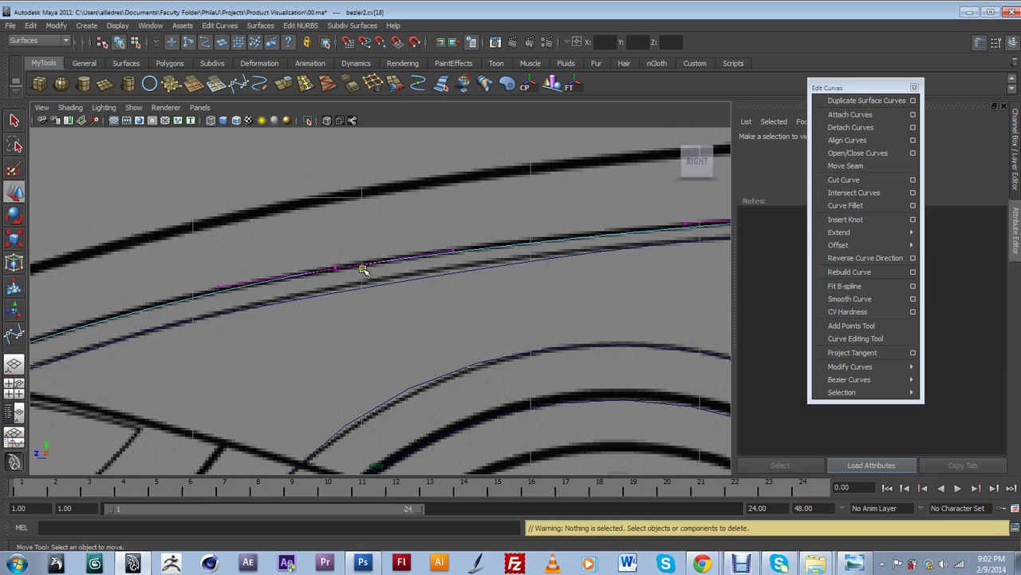
- Examine the new curve's fit against the side blueprint from front bumper to taillight, with its control vertices displayed
scroll(371, 287, "down", 5)
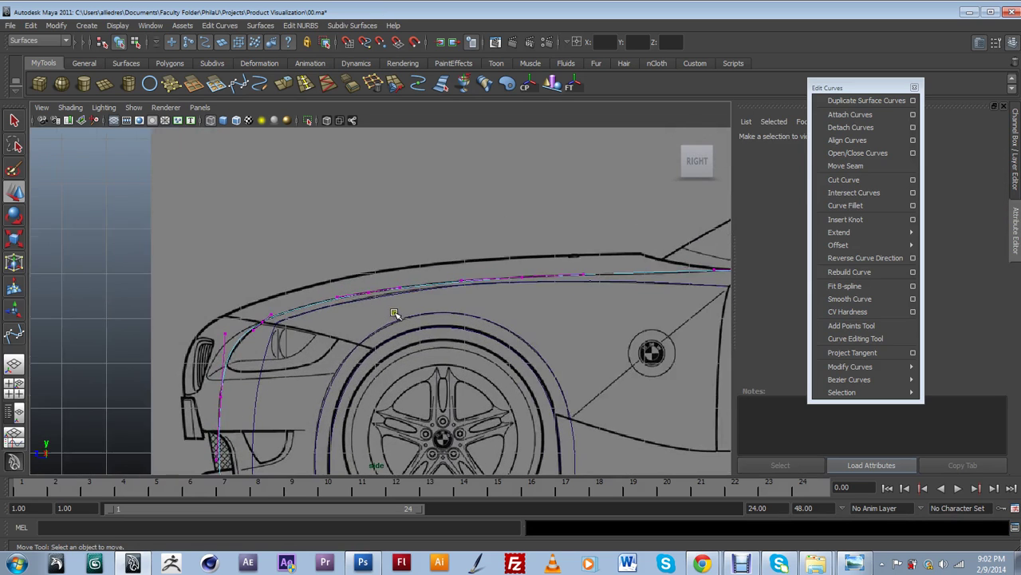
mouse_move(309, 368)
middle_mouse_down("alt")
mouse_move(353, 259)
mouse_move(361, 269)
middle_mouse_up("alt")
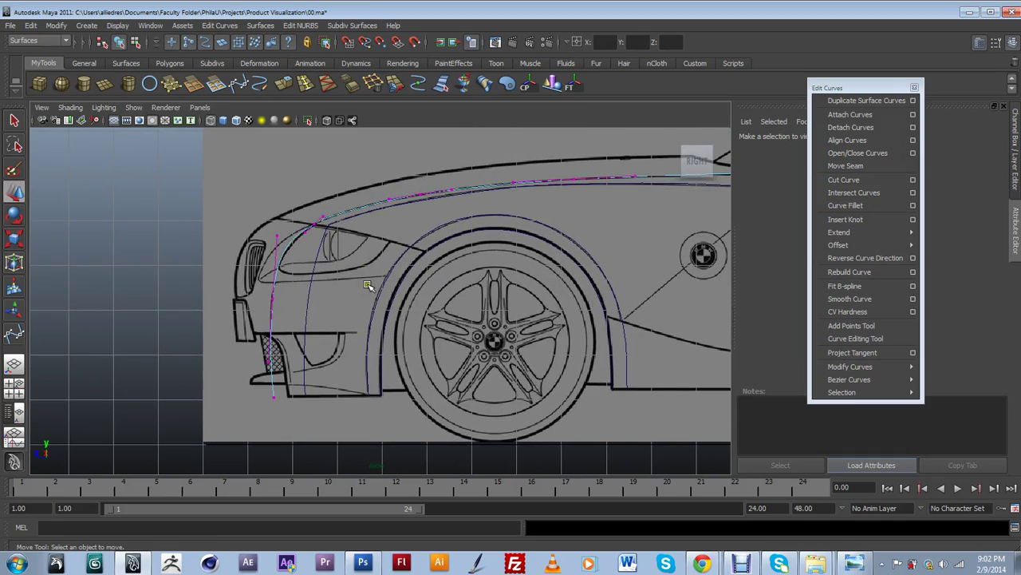
scroll(372, 282, "down", 3)
middle_click_drag(435, 252, 388, 309, "alt")
scroll(387, 310, "up", 5)
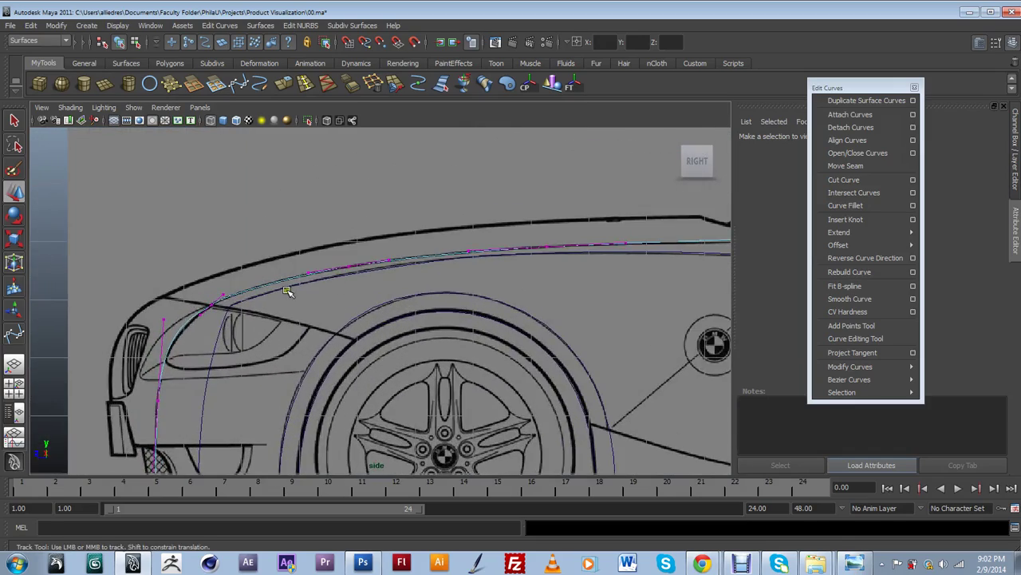
middle_click_drag(289, 289, 493, 202, "alt")
scroll(493, 202, "up", 1)
scroll(494, 201, "down", 4)
middle_click_drag(602, 207, 314, 245, "alt")
middle_click_drag(475, 243, 273, 236, "alt")
middle_click_drag(448, 264, 205, 284, "alt")
scroll(205, 285, "up", 4)
middle_click_drag(391, 317, 616, 277, "alt")
scroll(450, 312, "down", 3)
scroll(404, 314, "down", 3)
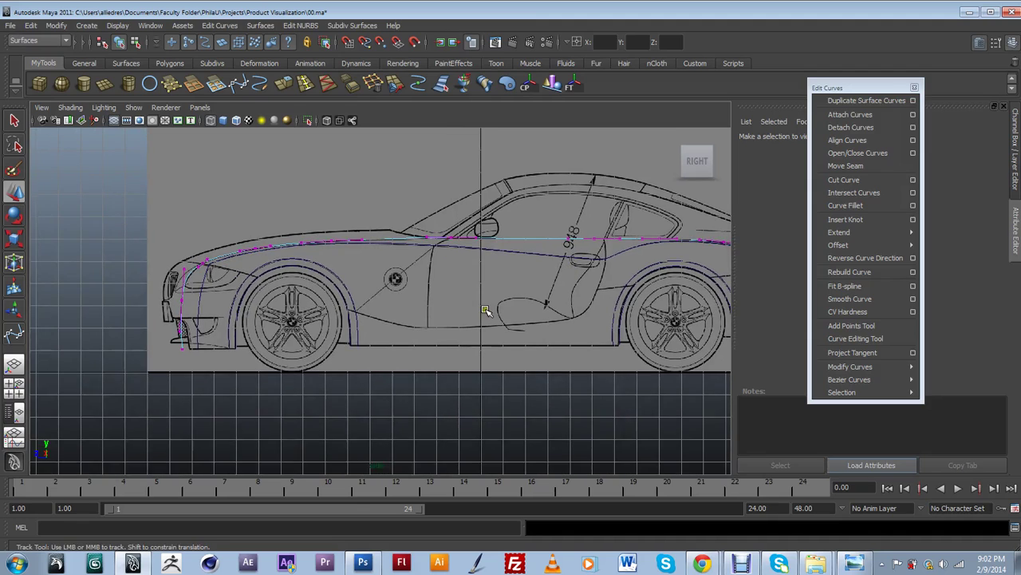
middle_click_drag(488, 312, 464, 319, "alt")
scroll(465, 318, "up", 1)
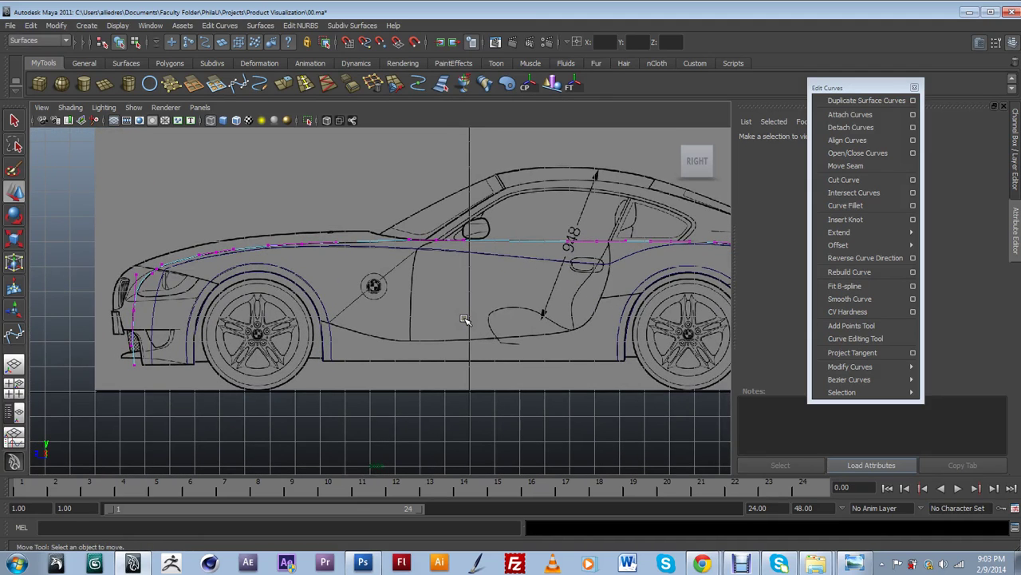
middle_click_drag(365, 312, 270, 314, "alt")
middle_click_drag(574, 336, 456, 348, "alt")
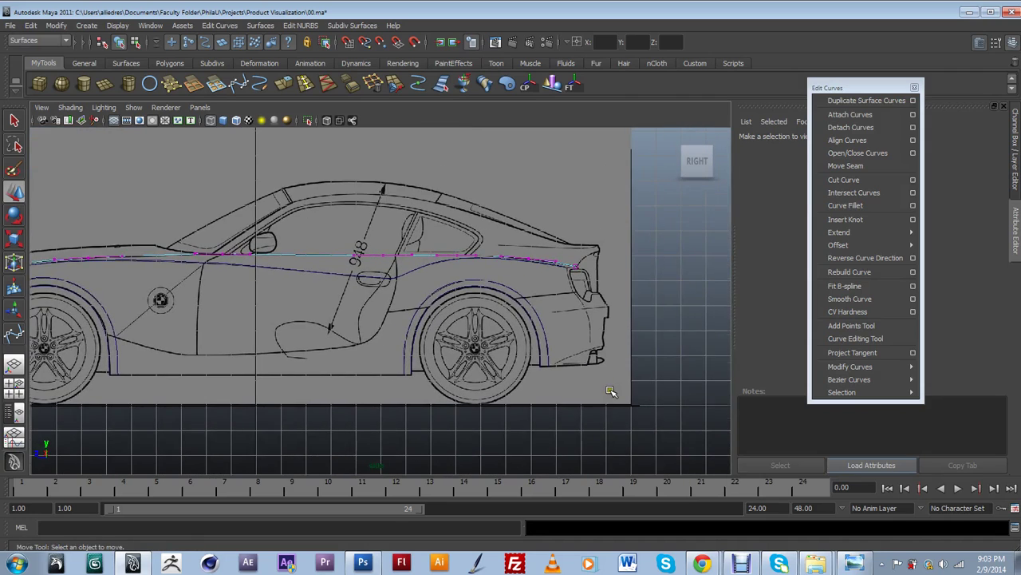
scroll(612, 391, "up", 2)
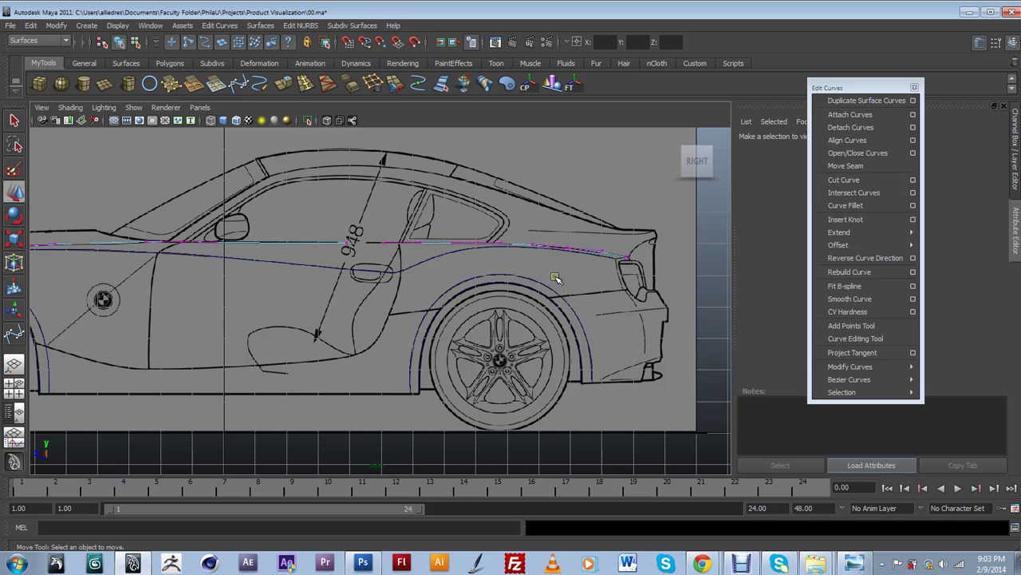
- Deselect the curve and review the traced body curves against the full side blueprint
left_click(556, 192)
right_click_drag(559, 187, 487, 251, "alt")
middle_click_drag(469, 276, 528, 277, "alt")
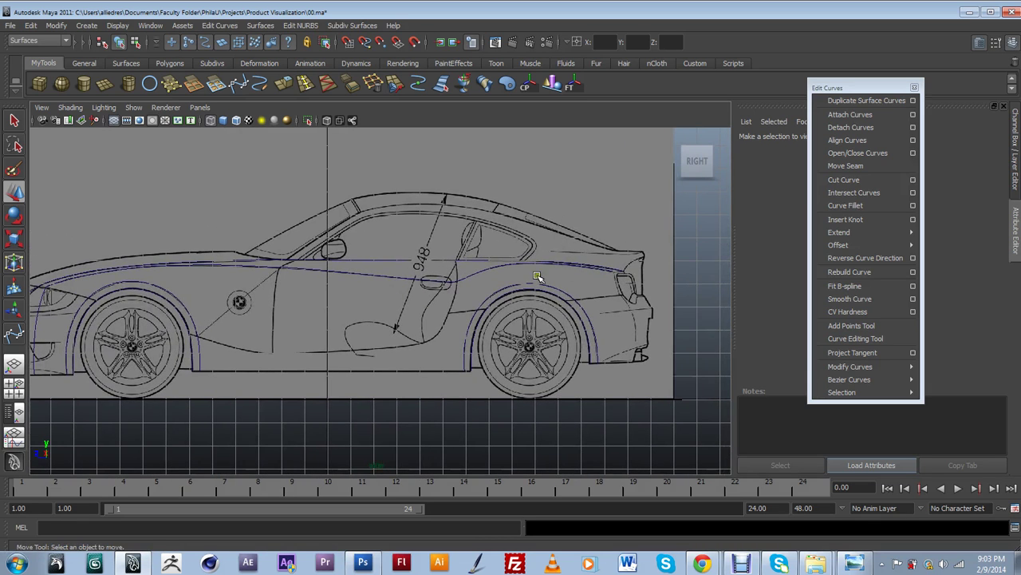
middle_click_drag(197, 268, 311, 227, "alt")
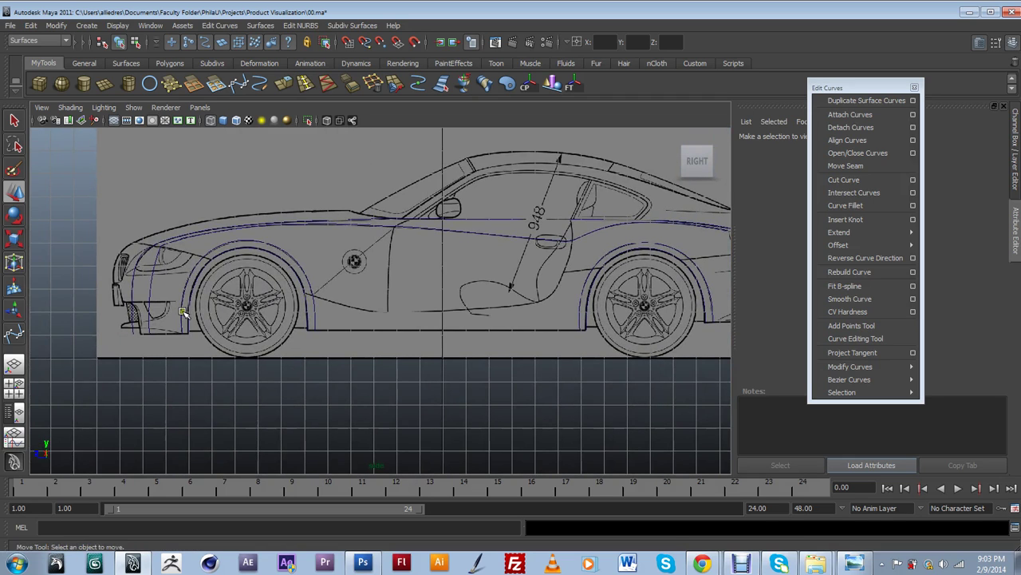
middle_click_drag(490, 251, 428, 268, "alt")
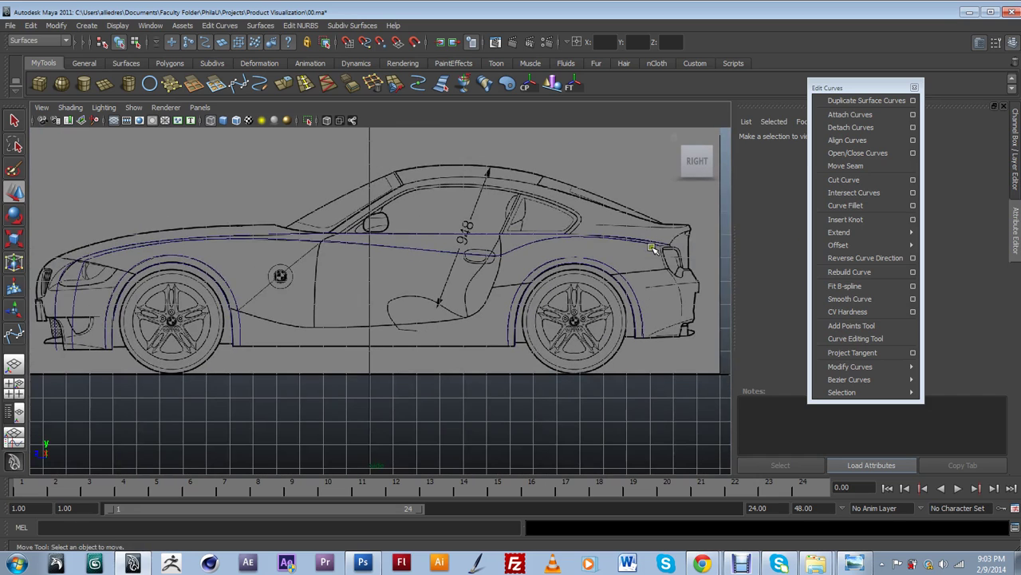
- Compare the two traced beltline and hood crease curves with the side-view reference photo of the car
left_click(437, 253)
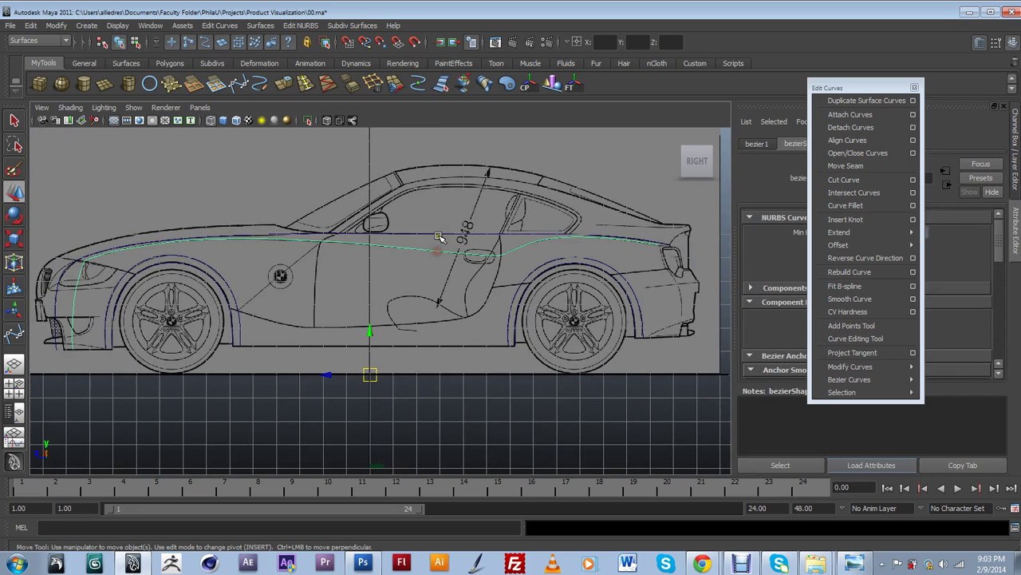
left_click(449, 233)
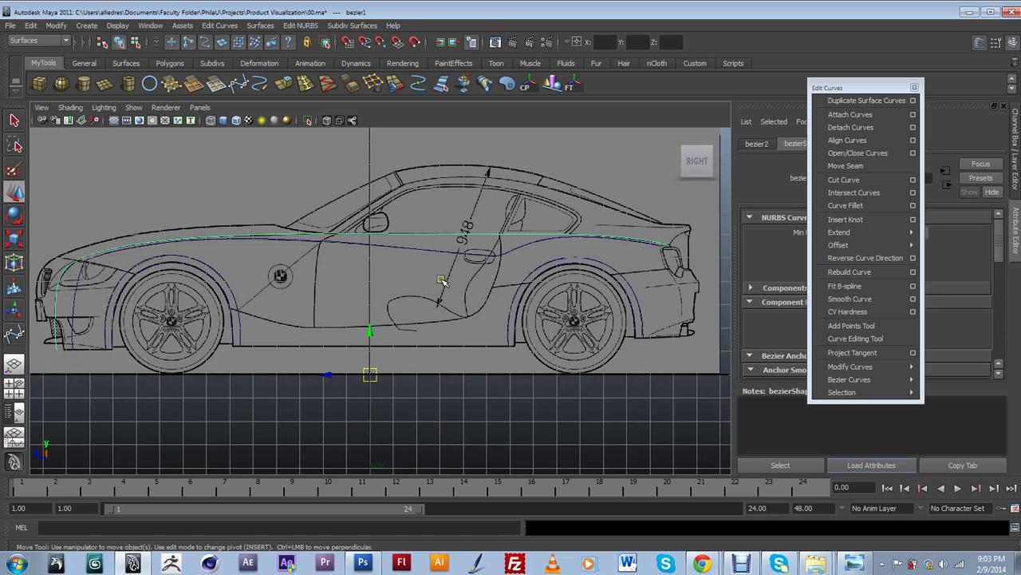
left_click(854, 563)
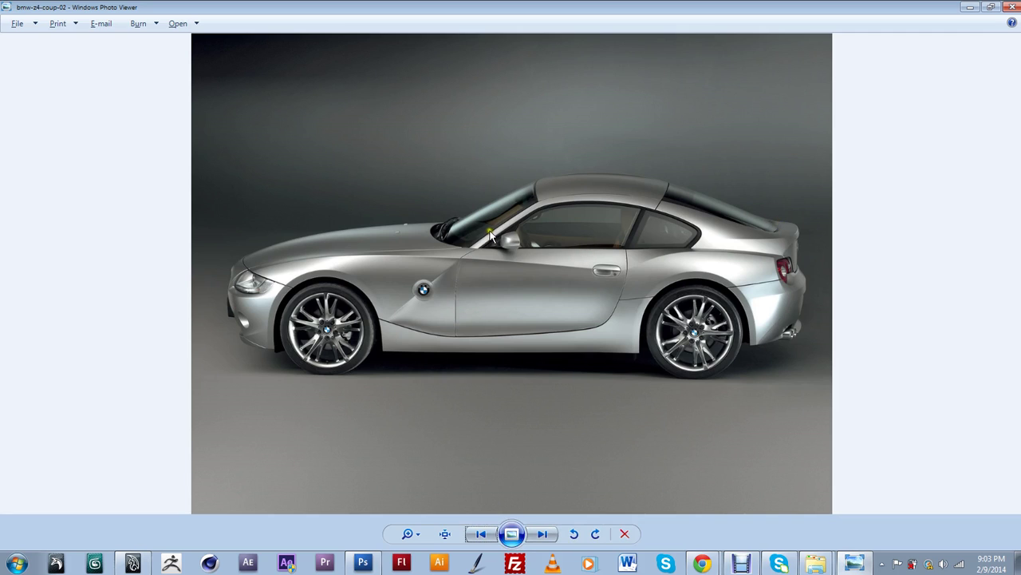
left_click(970, 7)
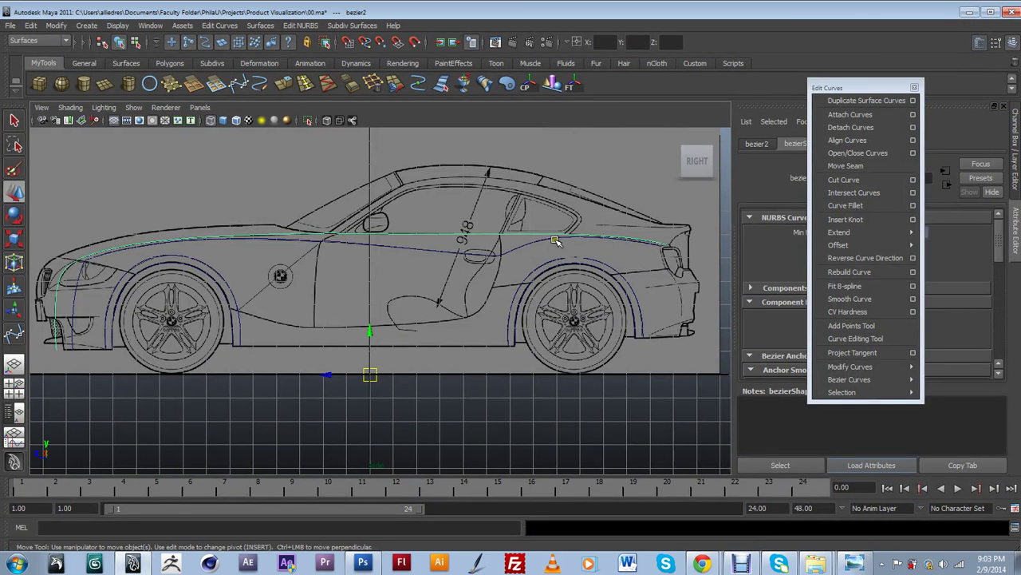
- Start a new Bezier curve at the rear spoiler tip and trace it across the trunk lid and up the rear window line
left_click(247, 84)
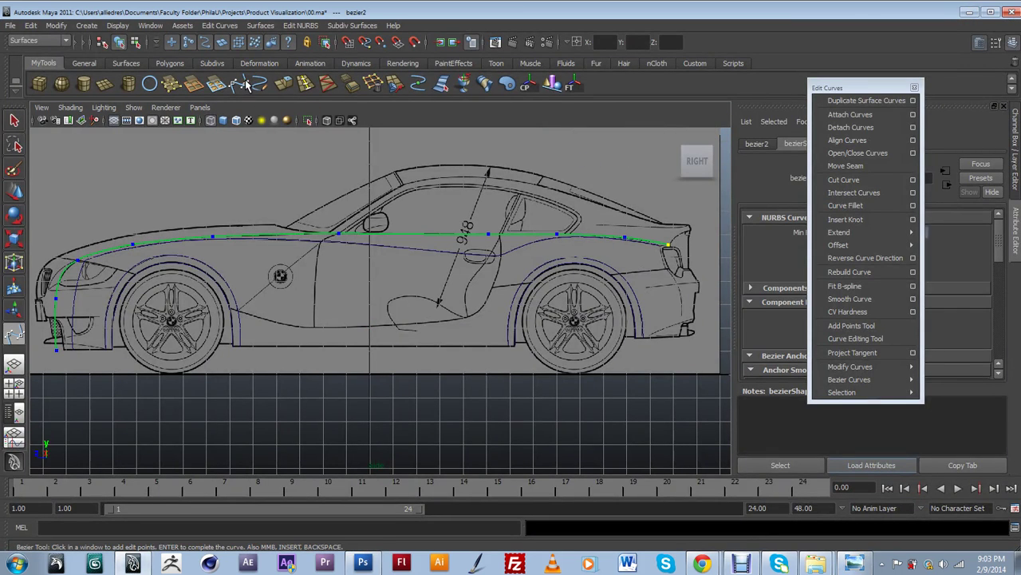
middle_click_drag(458, 256, 336, 278, "alt")
right_click_drag(335, 278, 545, 265, "alt")
middle_click_drag(569, 262, 458, 319, "alt")
scroll(458, 319, "up", 2)
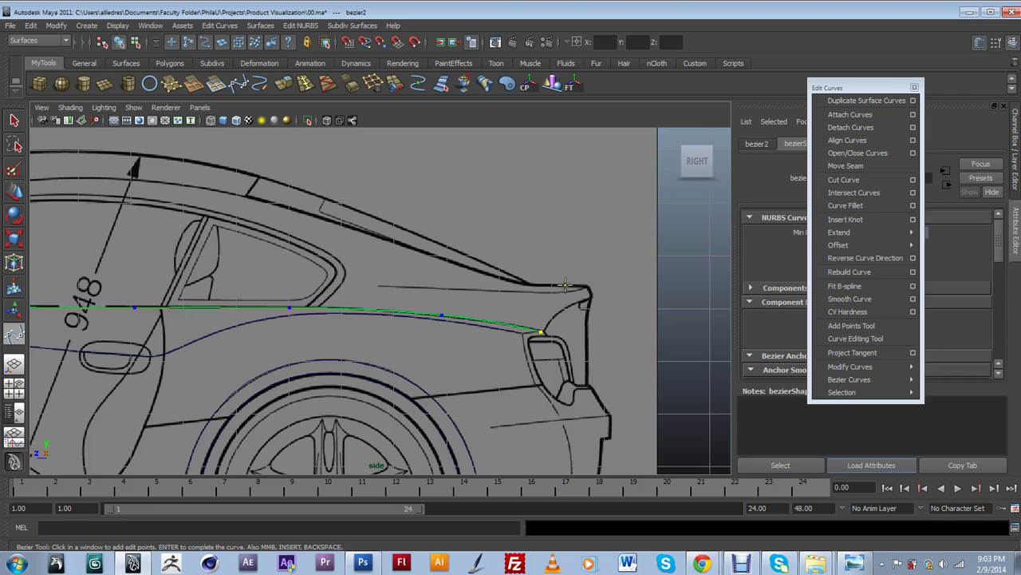
key("Return")
left_click(585, 285)
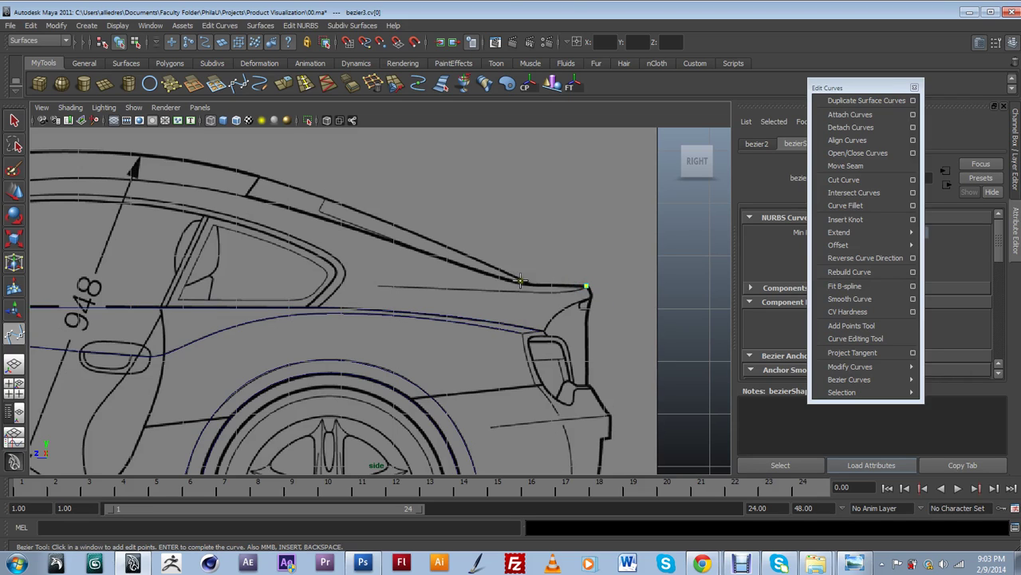
left_click(528, 283)
left_click_drag(325, 196, 296, 191)
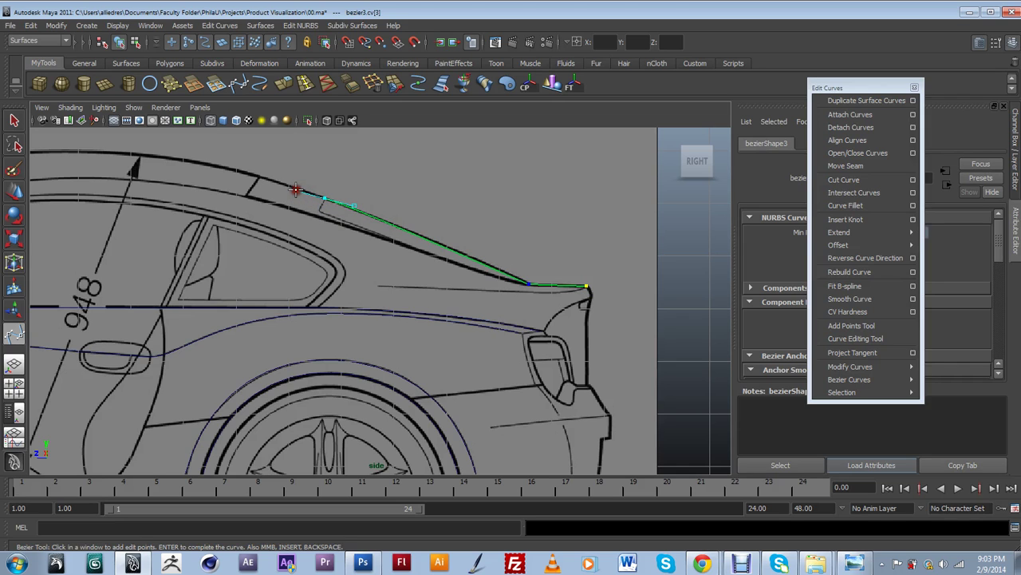
- Continue the Bezier curve forward over the roof with smooth anchors, as far as the top edge of the windshield
middle_click_drag(354, 261, 591, 335, "alt")
mouse_move(494, 252)
left_mouse_down()
mouse_move(506, 264)
mouse_move(475, 246)
left_mouse_up()
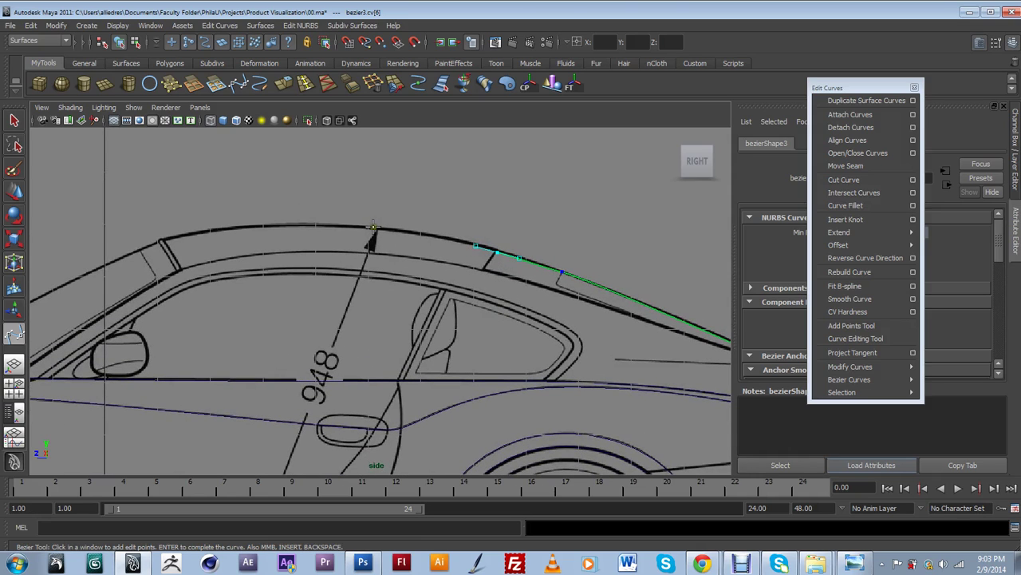
left_click_drag(373, 229, 314, 227)
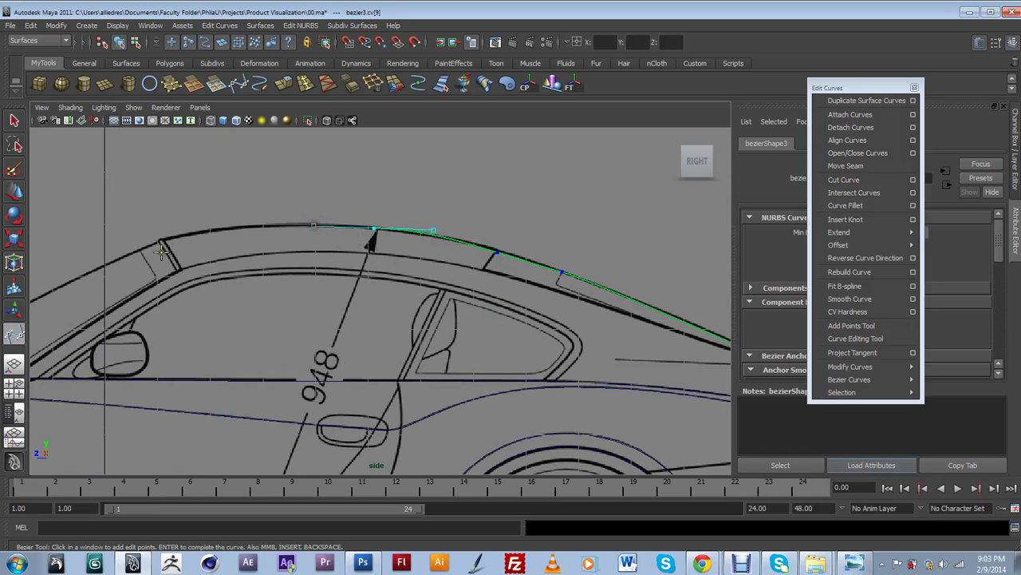
left_click_drag(161, 239, 125, 253)
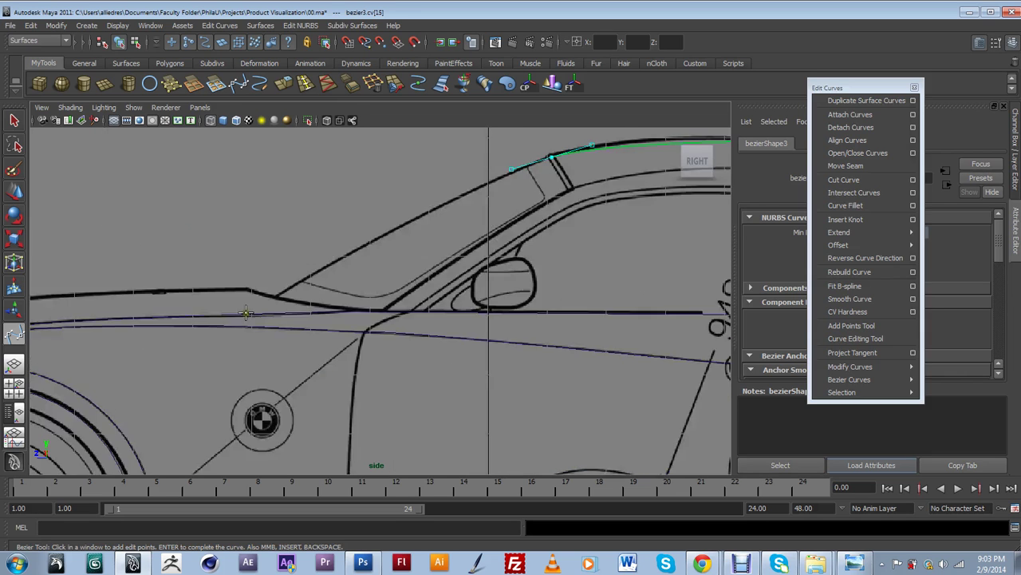
- Examine the unfinished roof curve against the side blueprint, from the front bumper to the rear spoiler
middle_click_drag(238, 323, 291, 343, "alt")
middle_click_drag(387, 291, 343, 278, "alt")
scroll(360, 278, "down", 7)
middle_click_drag(463, 344, 351, 321, "alt")
scroll(375, 330, "up", 1)
left_click_drag(383, 336, 539, 380, "alt")
middle_click_drag(539, 381, 576, 366, "alt")
scroll(493, 321, "up", 3)
scroll(492, 321, "down", 4)
middle_click_drag(627, 325, 484, 335, "alt")
scroll(483, 335, "up", 2)
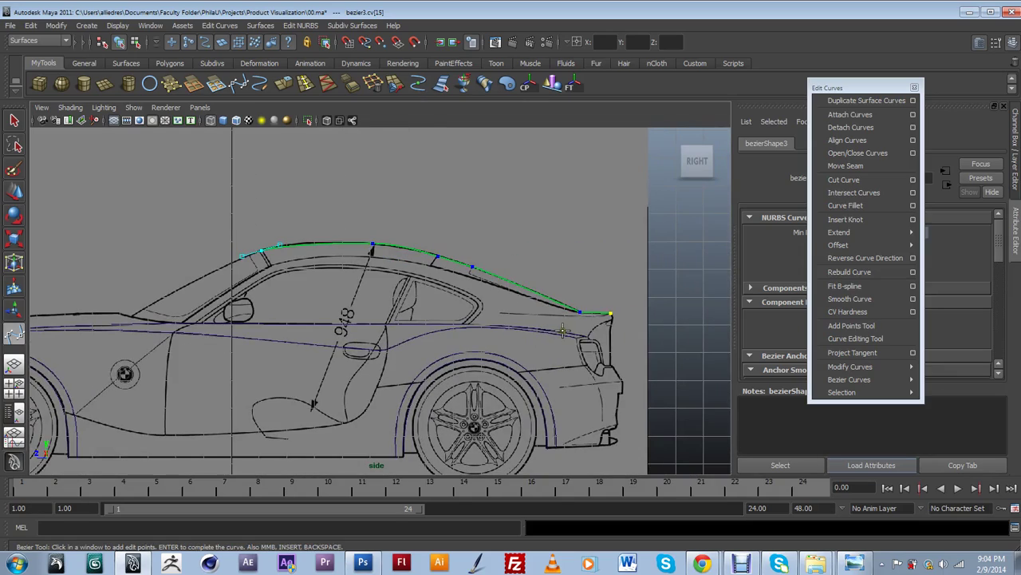
scroll(403, 315, "up", 2)
scroll(431, 285, "down", 3)
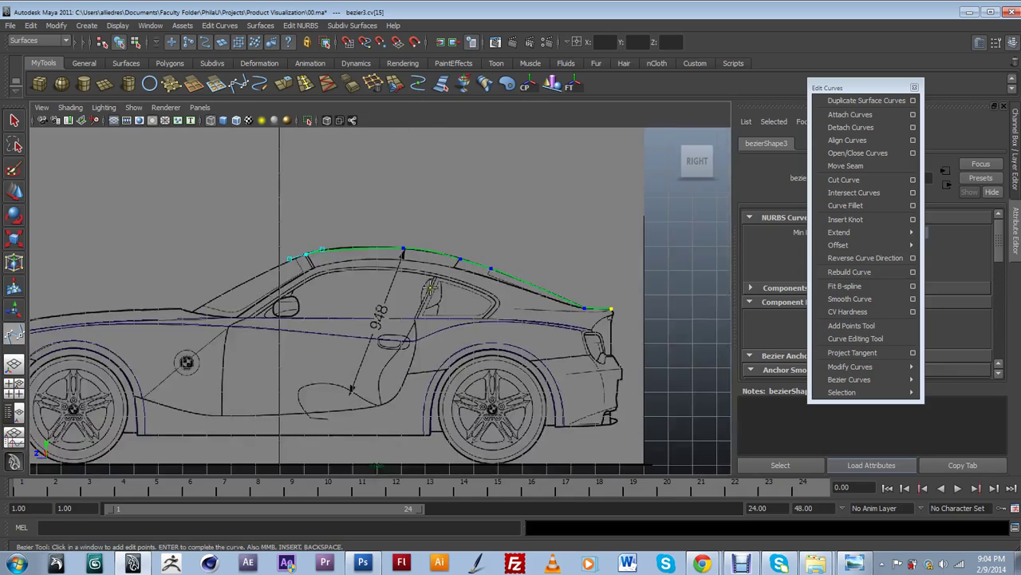
scroll(151, 328, "down", 3)
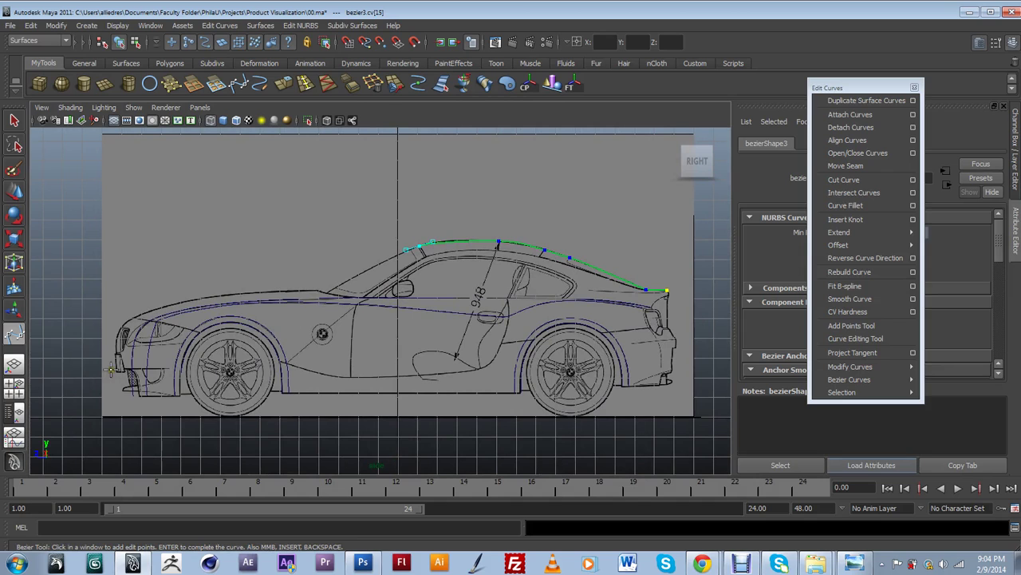
scroll(523, 218, "up", 5)
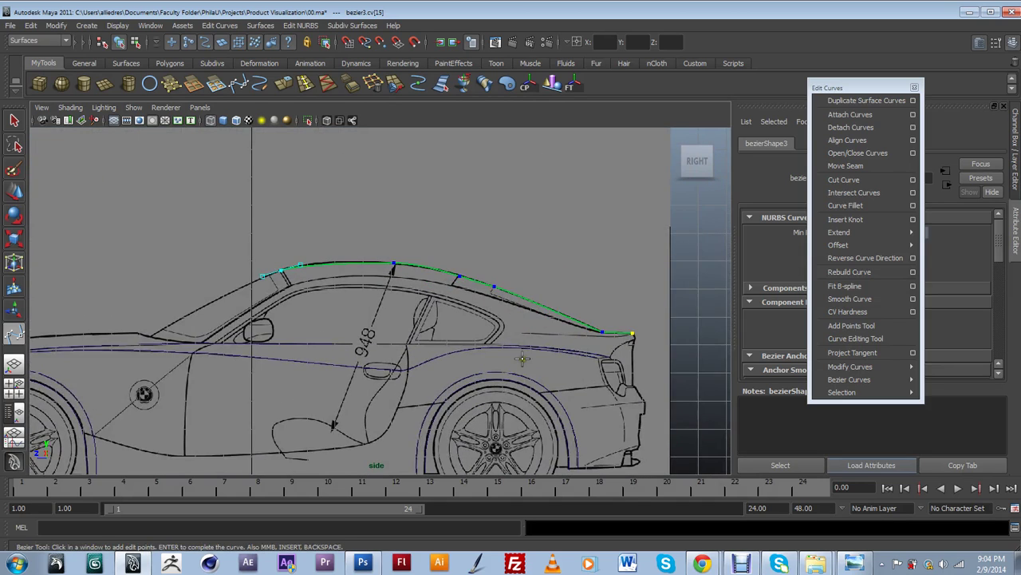
scroll(625, 364, "down", 3)
scroll(575, 332, "up", 2)
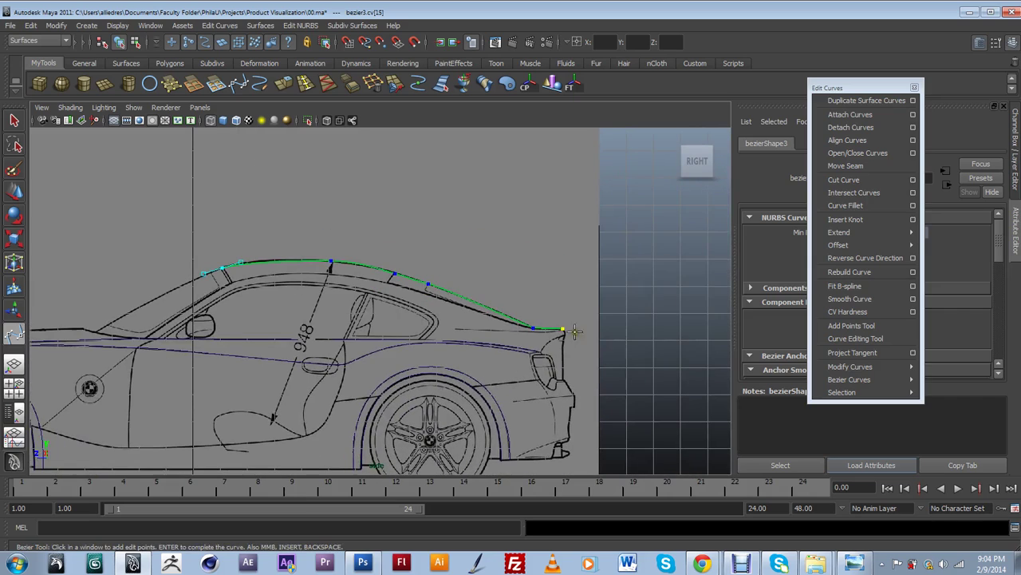
- Extend the roof curve down the windshield to a corner anchor at its base by the hood, and finish the curve
middle_click_drag(297, 256, 479, 189, "alt")
scroll(317, 266, "up", 3)
middle_click_drag(260, 258, 318, 309, "alt")
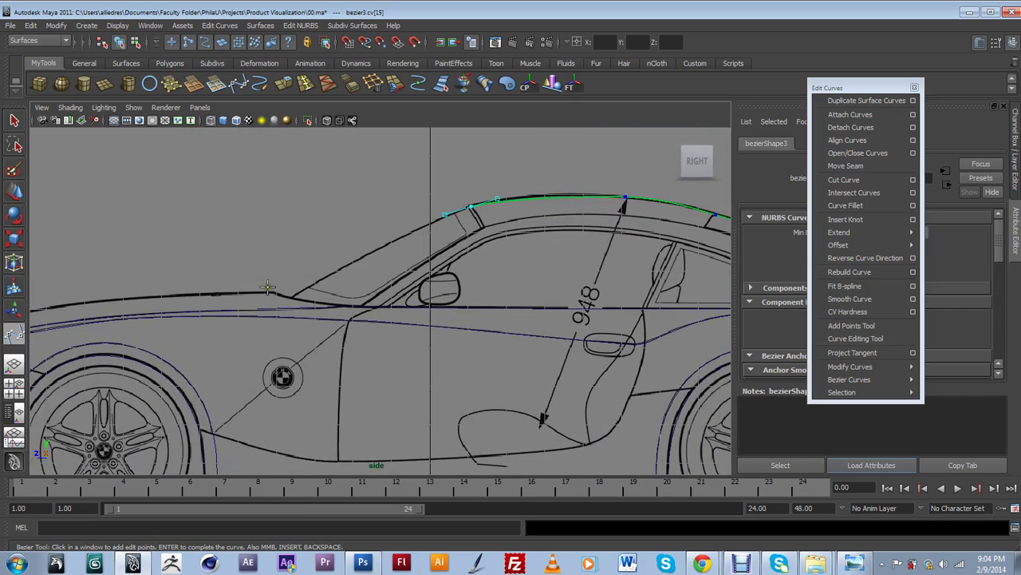
middle_click_drag(354, 277, 443, 273, "alt")
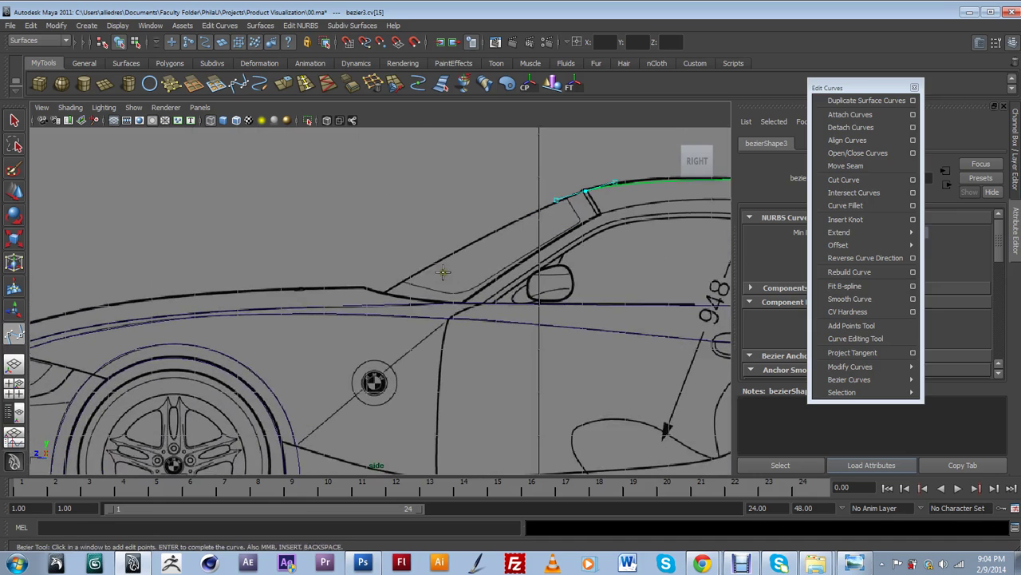
left_click(383, 292)
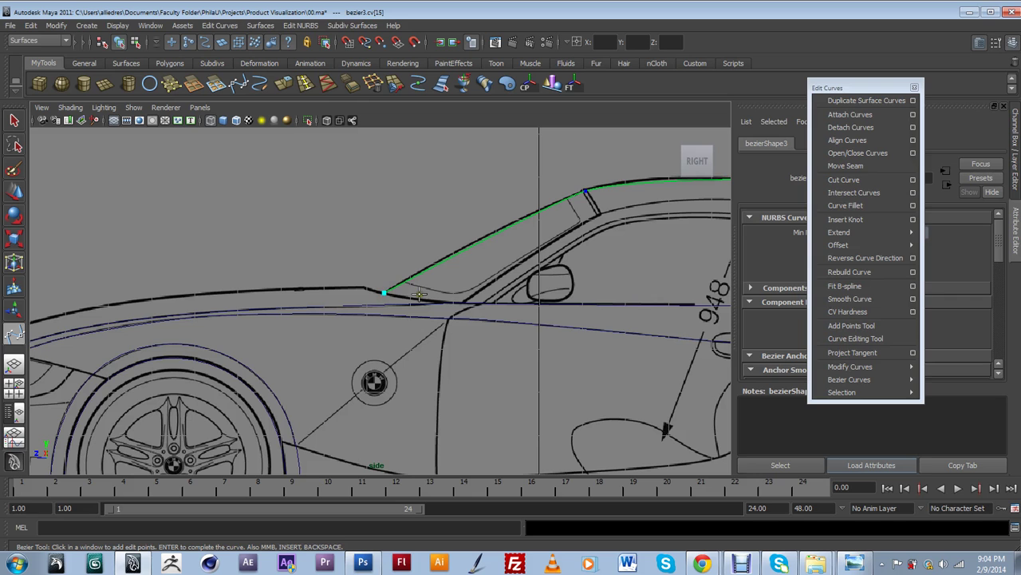
scroll(538, 312, "down", 9)
middle_click_drag(538, 312, 359, 312, "alt")
scroll(471, 311, "up", 5)
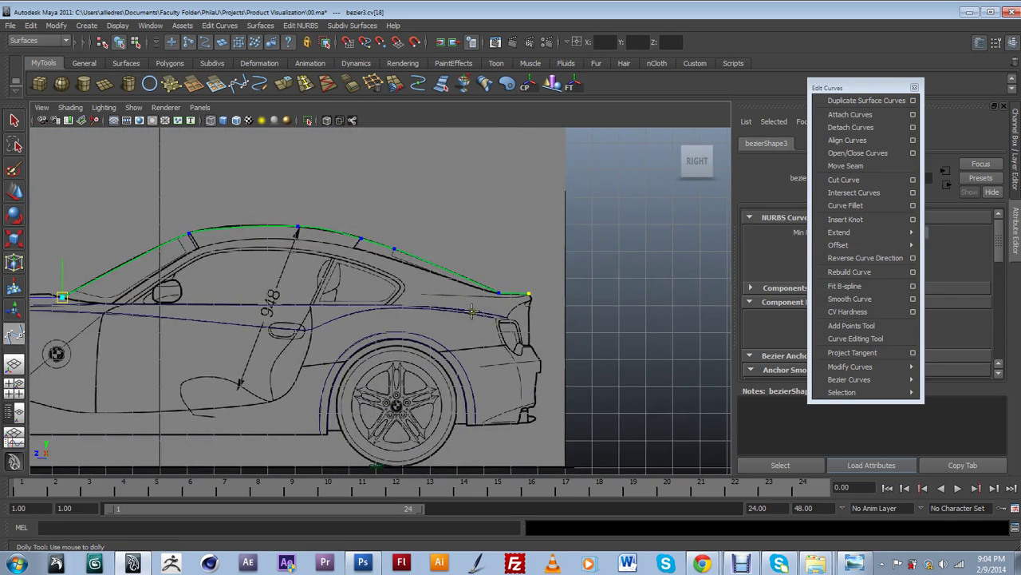
key("w")
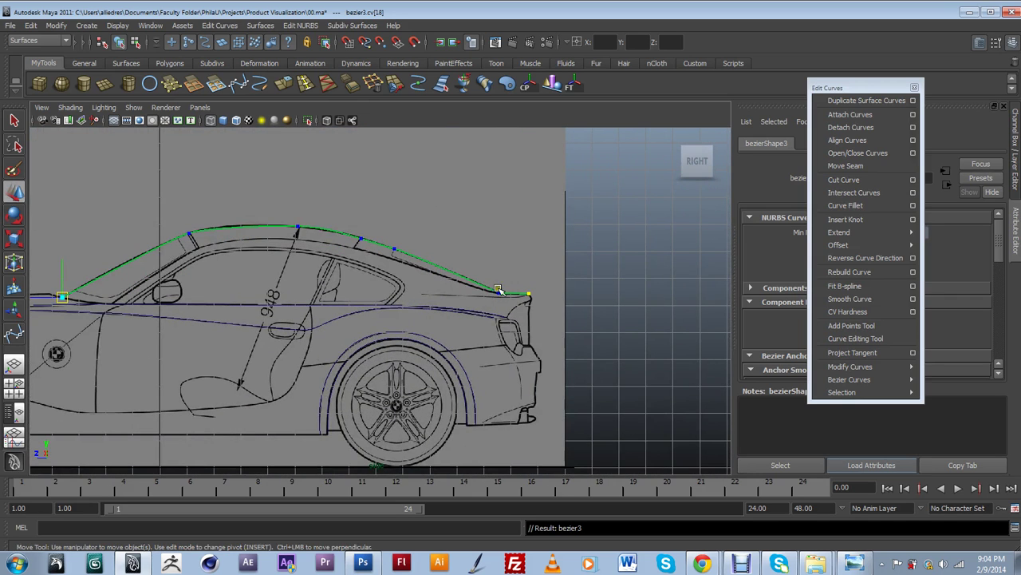
- Delete the roof curve's extra end point at the car's tail so the curve stops at the base of the rear window
left_click(492, 292)
left_click(529, 296)
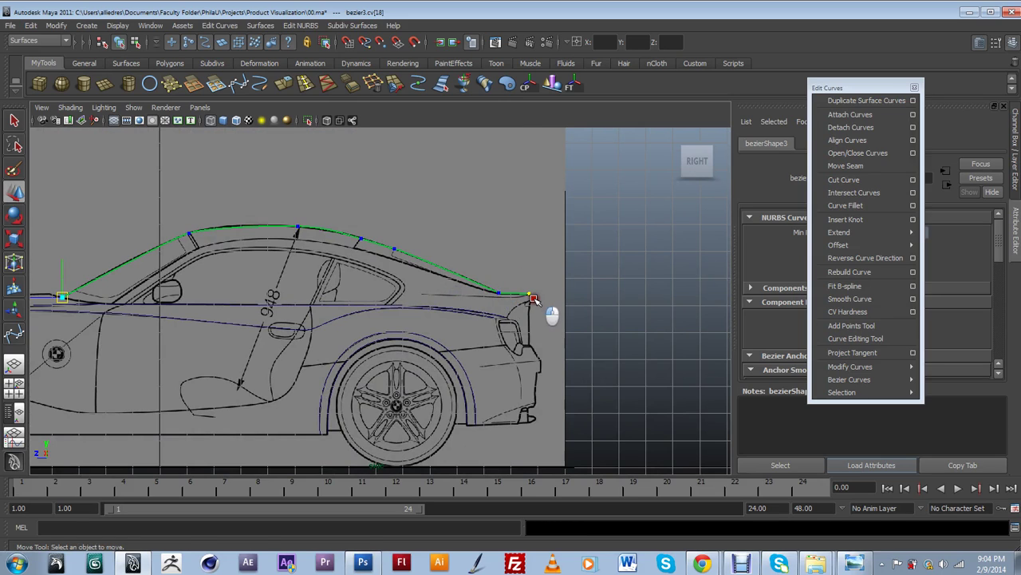
key("Delete")
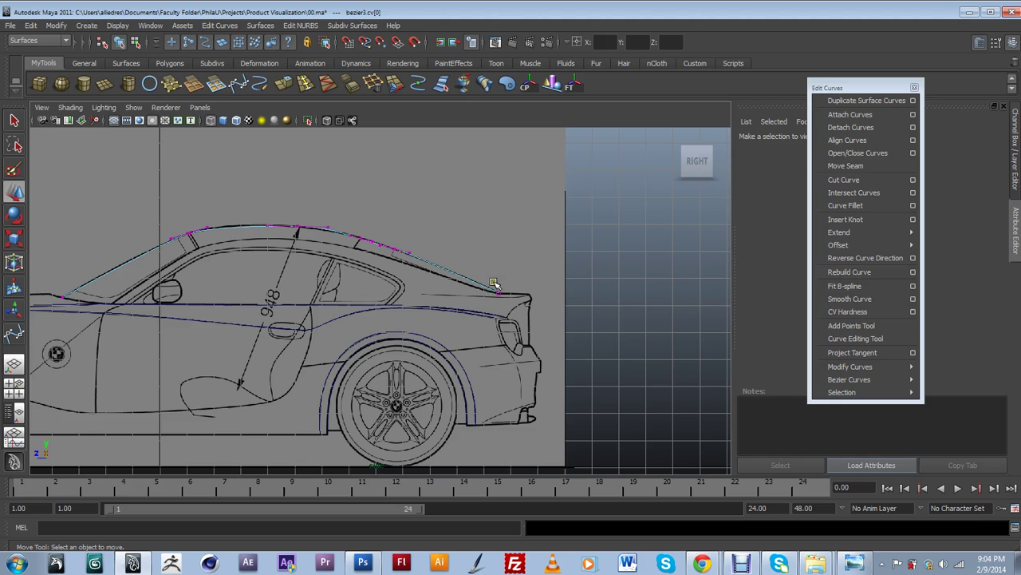
scroll(477, 281, "up", 3)
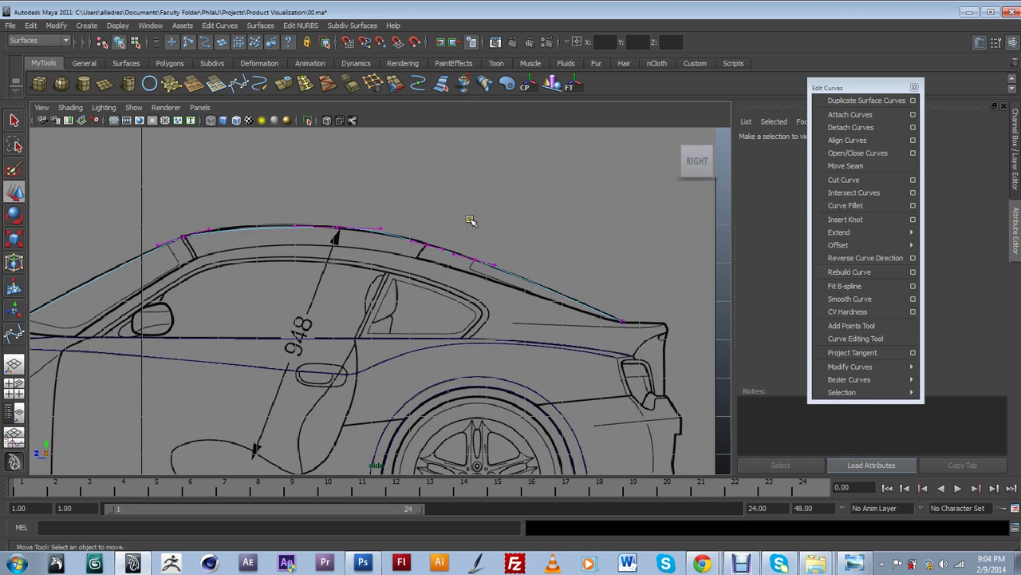
left_click(446, 251)
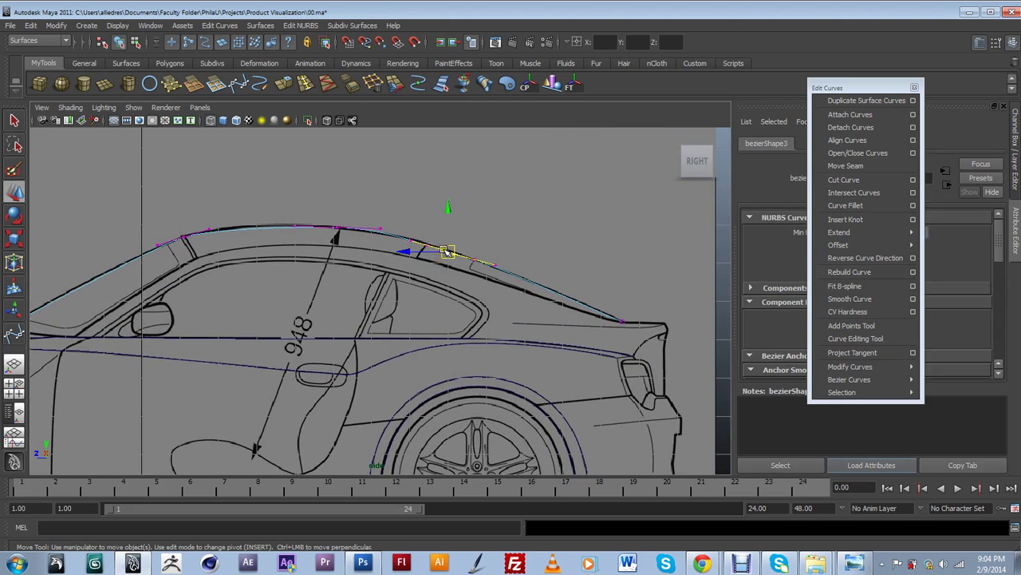
left_click_drag(449, 251, 444, 248)
key("ctrl+z")
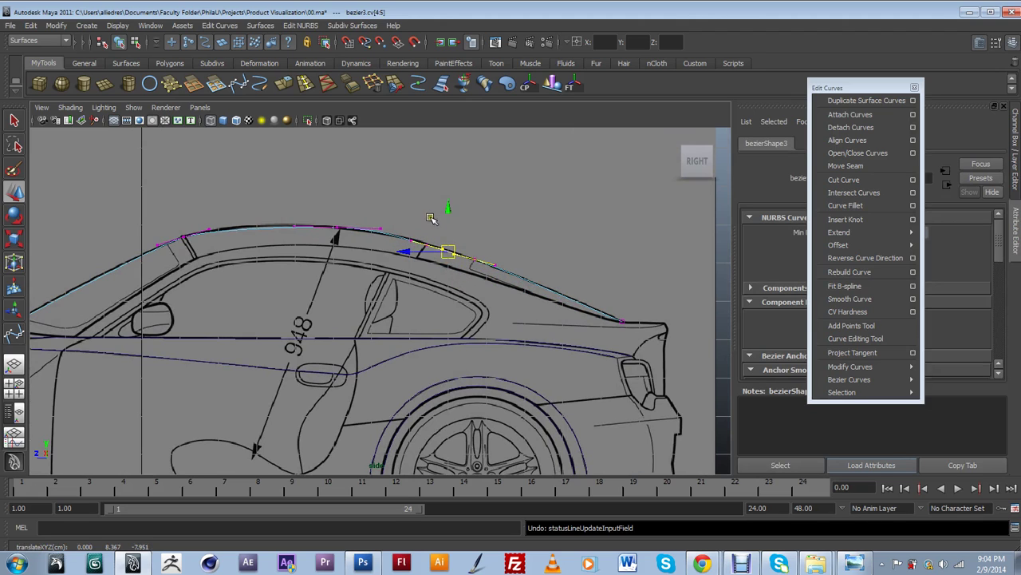
- Move the roof curve's control points above the rear quarter window onto the blueprint's roofline
left_click(430, 217)
left_click(426, 245)
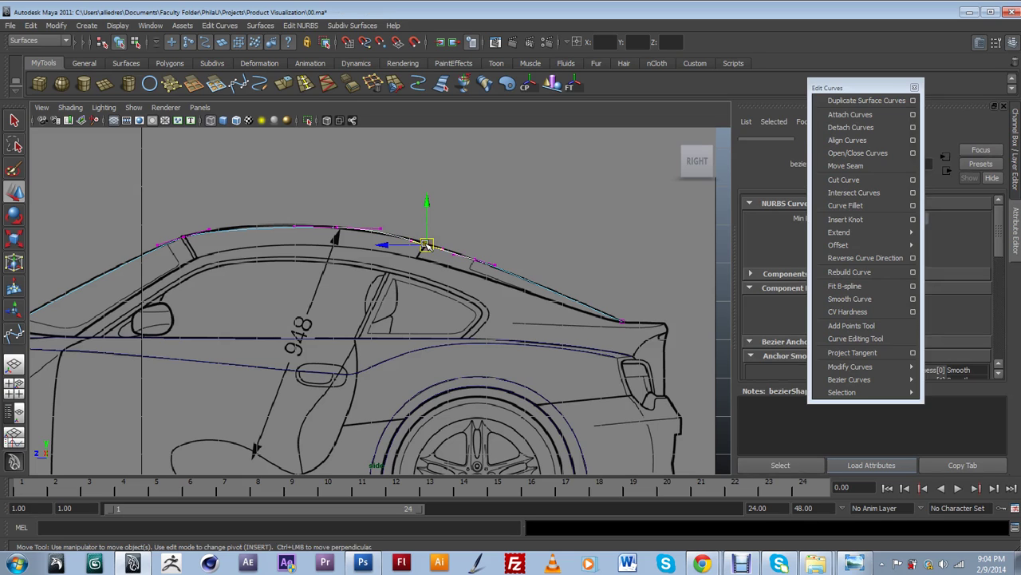
left_click_drag(428, 244, 425, 242)
left_click(495, 265)
left_click_drag(495, 269, 492, 269)
- Raise the tangent handle at the roof's peak slightly so the curve follows the blueprint's roof outline
middle_click_drag(478, 336, 597, 319, "alt")
left_click(413, 209)
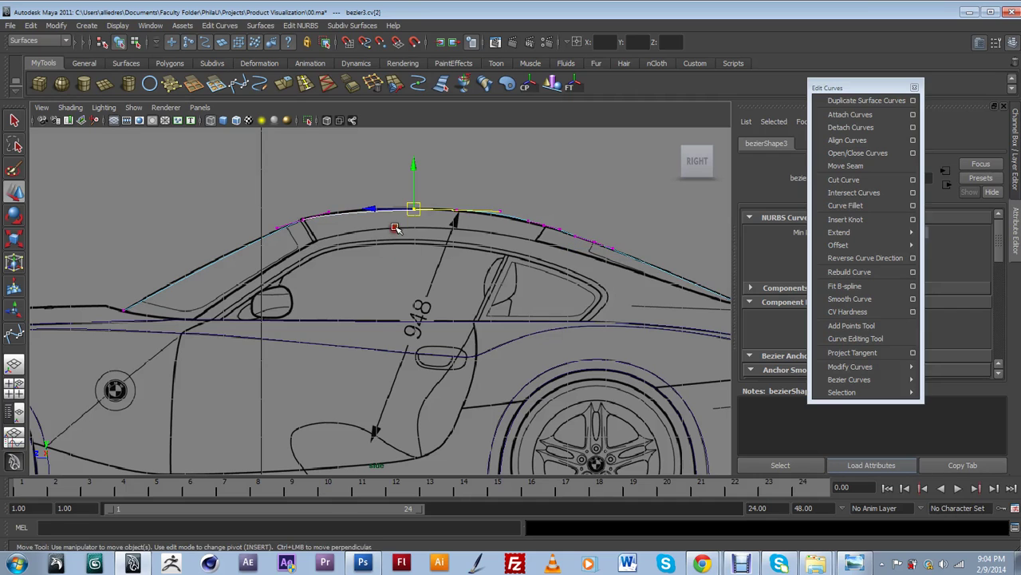
mouse_move(413, 209)
left_mouse_down()
mouse_move(424, 215)
mouse_move(410, 206)
left_mouse_up()
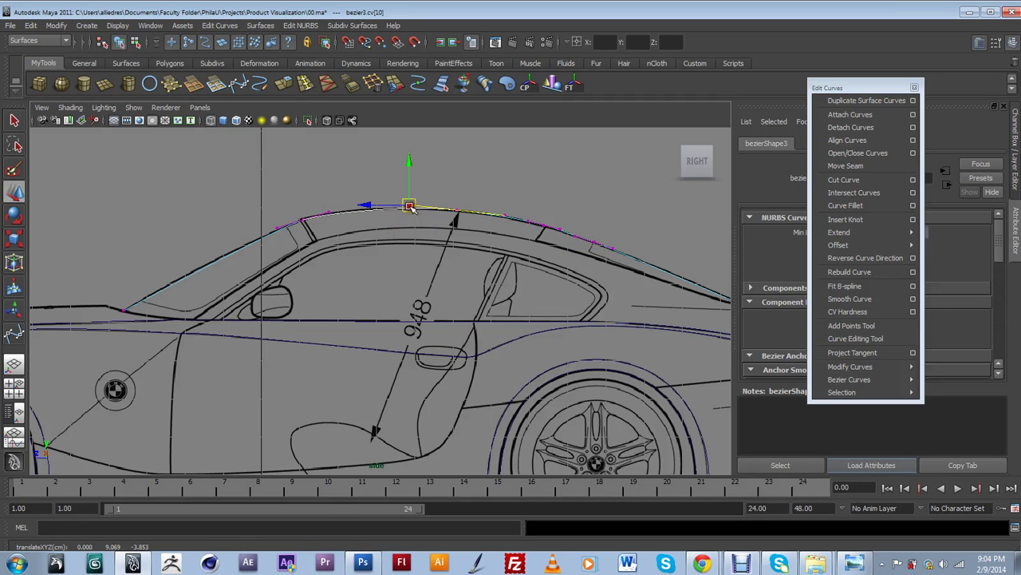
- Move the roof curve's anchor at the top of the windshield onto the blueprint outline
middle_click_drag(289, 291, 367, 296, "alt")
scroll(367, 295, "up", 2)
scroll(337, 294, "up", 2)
middle_click_drag(303, 313, 423, 370, "alt")
left_click(513, 242)
left_click_drag(519, 242, 515, 241)
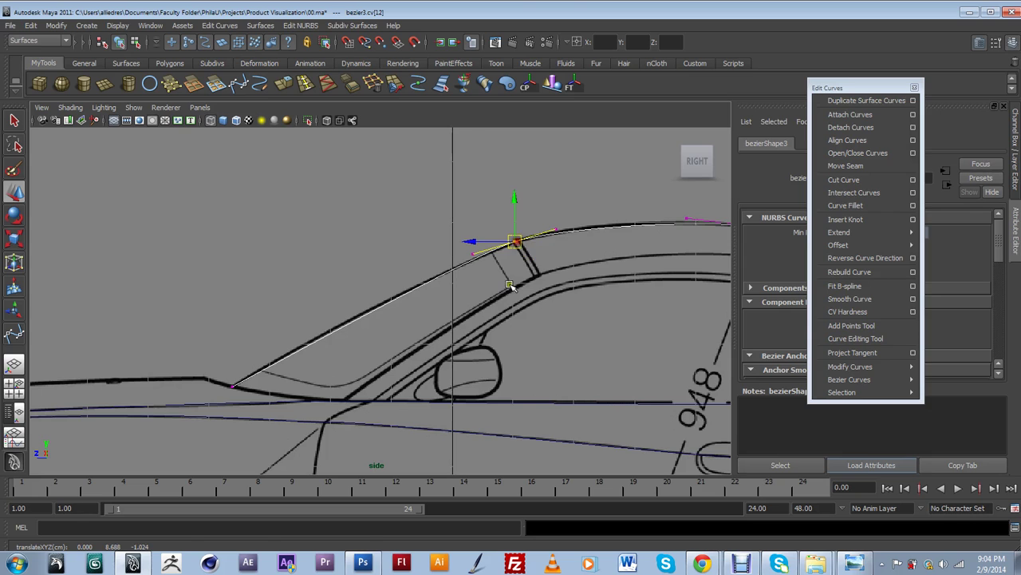
- Pick a curve point about halfway along the windshield section of the roof curve and insert a knot there
scroll(510, 285, "down", 2)
middle_click_drag(496, 315, 500, 286, "alt")
scroll(432, 279, "up", 1)
right_click(438, 248)
left_click_drag(438, 248, 441, 244)
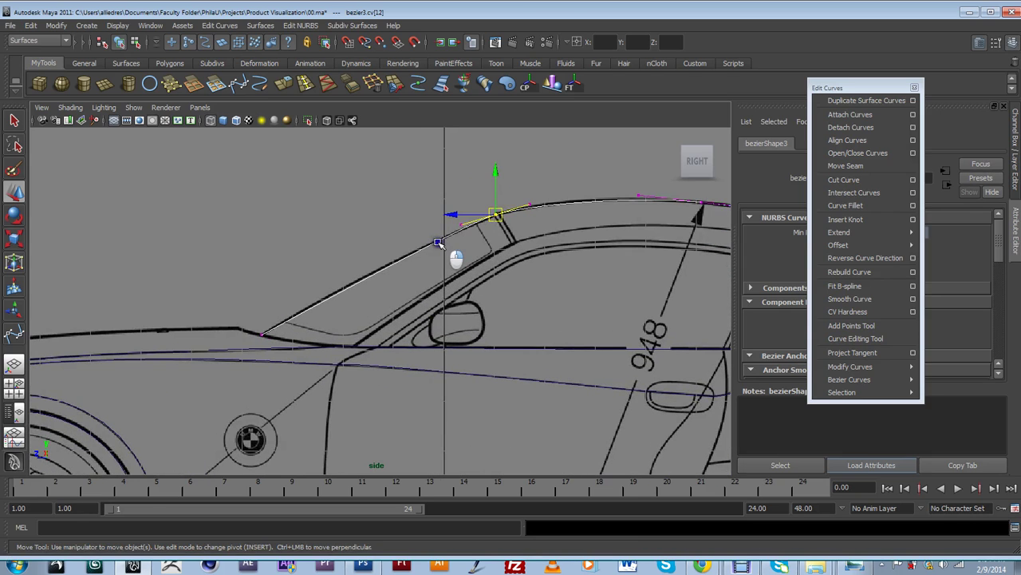
right_click_drag(438, 242, 444, 213)
left_click_drag(429, 246, 372, 281)
left_click(344, 285)
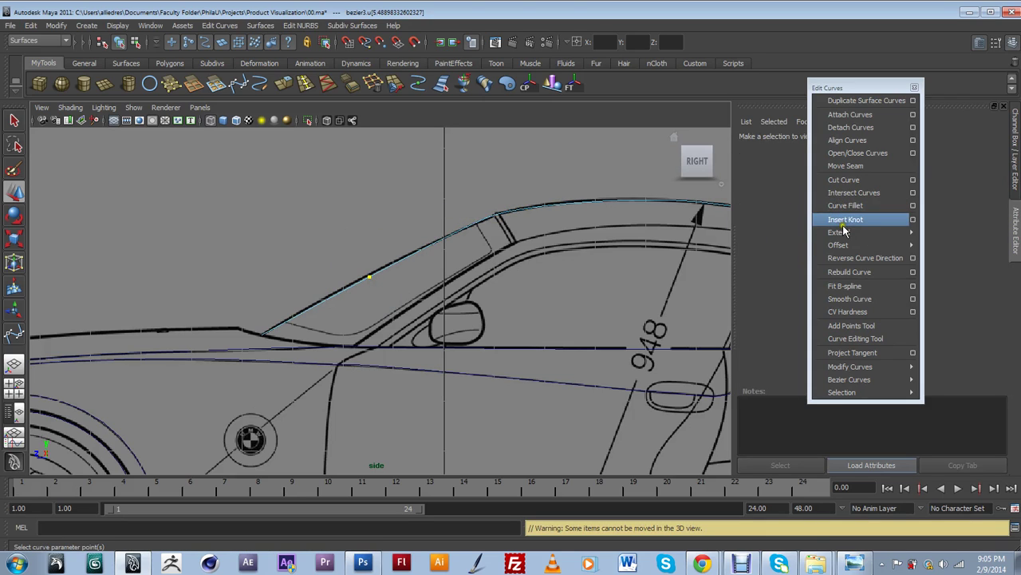
left_click(846, 223)
- Display the roof curve's control vertices and move the new windshield anchor onto the blueprint line
right_click_drag(369, 275, 338, 278)
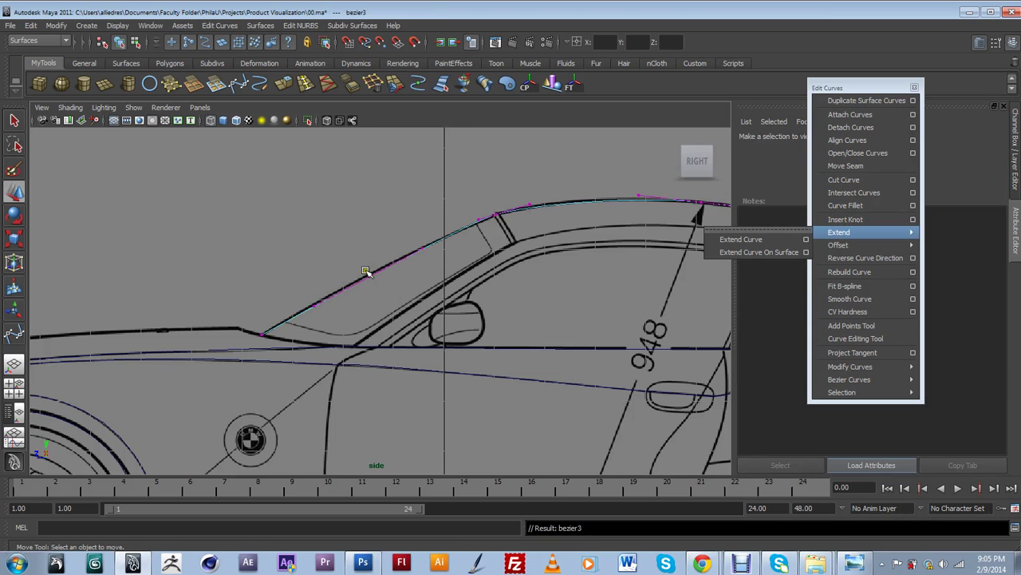
left_click(369, 276)
left_click_drag(368, 277, 370, 274)
scroll(385, 281, "down", 5)
middle_click_drag(470, 303, 395, 287, "alt")
right_click_drag(395, 287, 414, 292, "alt")
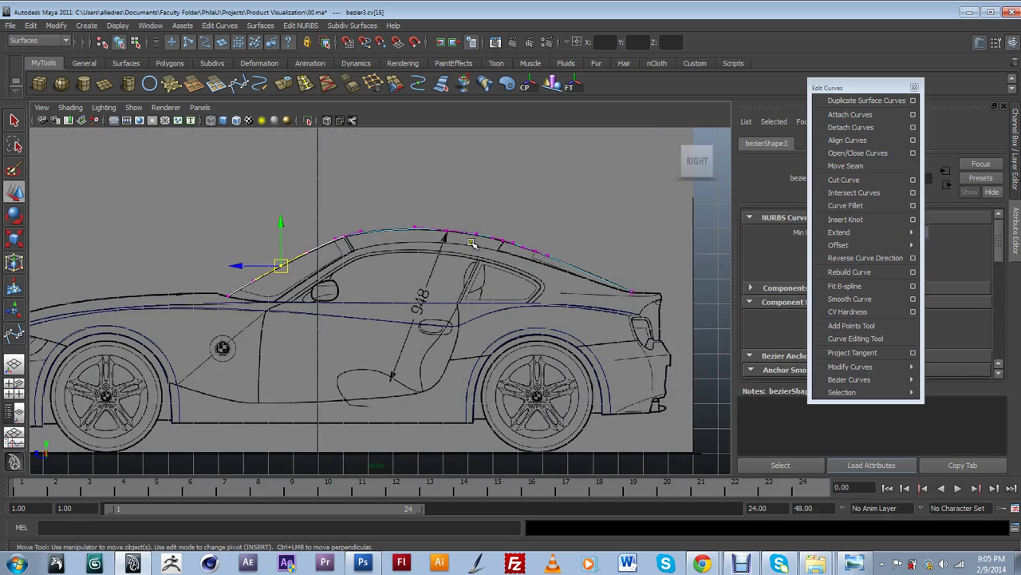
- Start a new Bezier curve at the hood's rear edge and trace the hood forward to the nose above the grille
middle_click_drag(249, 318, 507, 264, "alt")
scroll(507, 264, "up", 2)
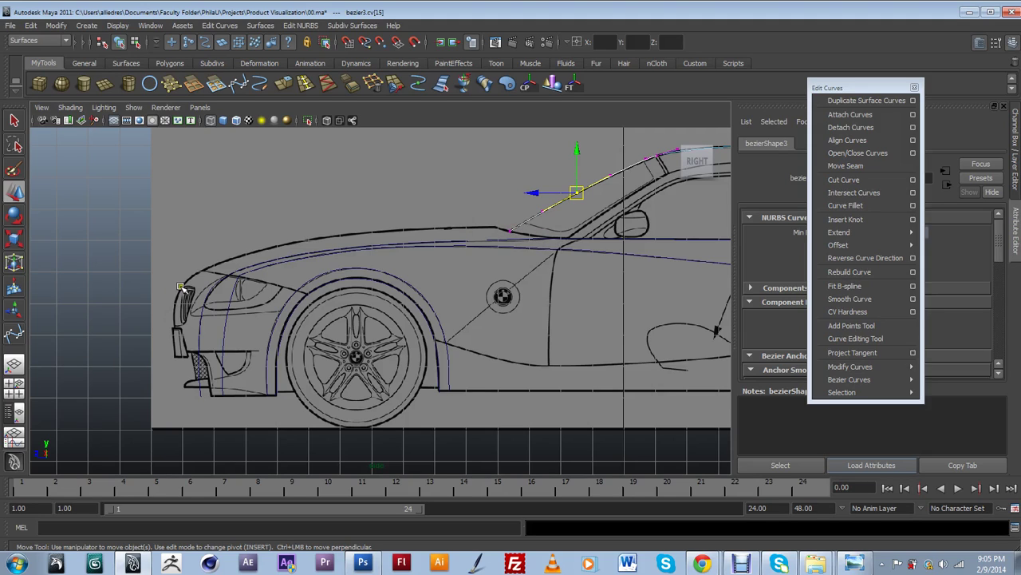
left_click(239, 83)
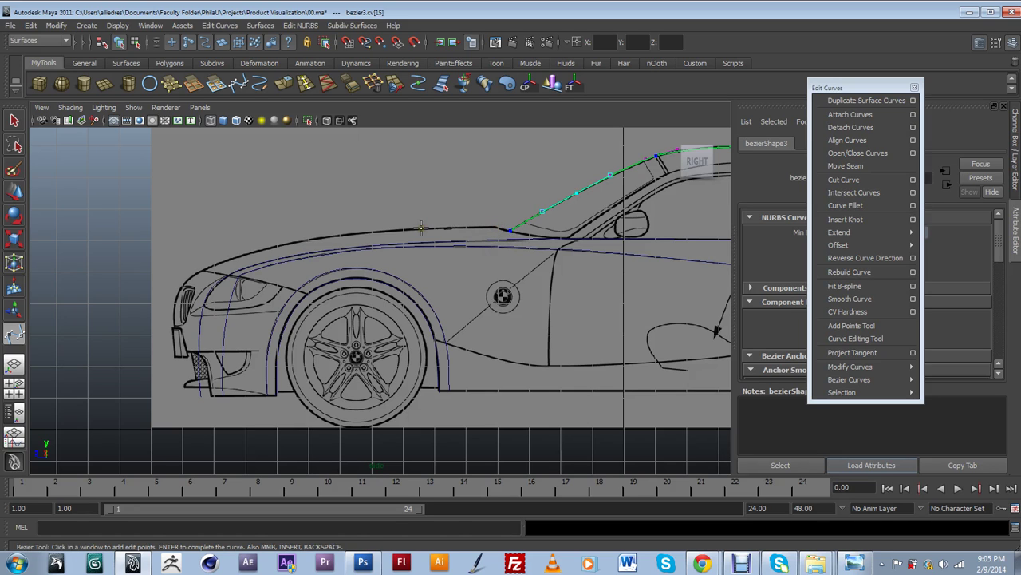
key("w")
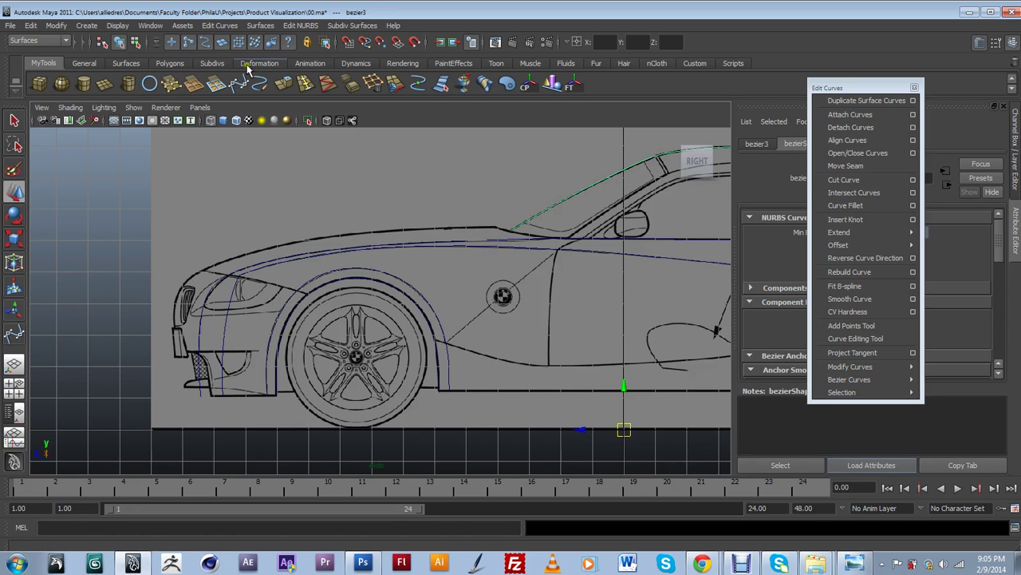
left_click(239, 83)
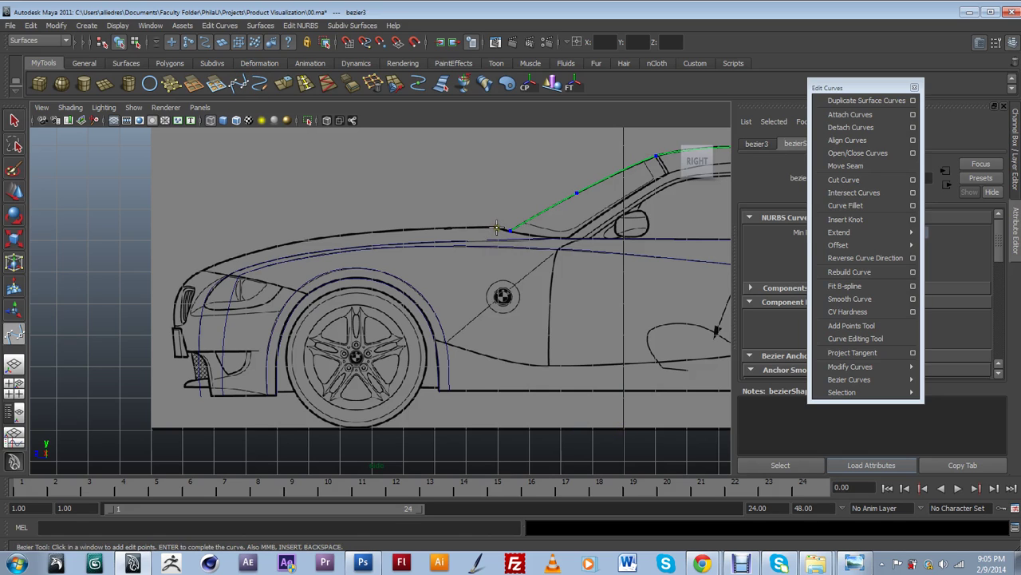
left_click(497, 229)
left_click(355, 233)
left_click_drag(355, 233, 318, 249)
left_click_drag(251, 253, 177, 292)
left_click(175, 296)
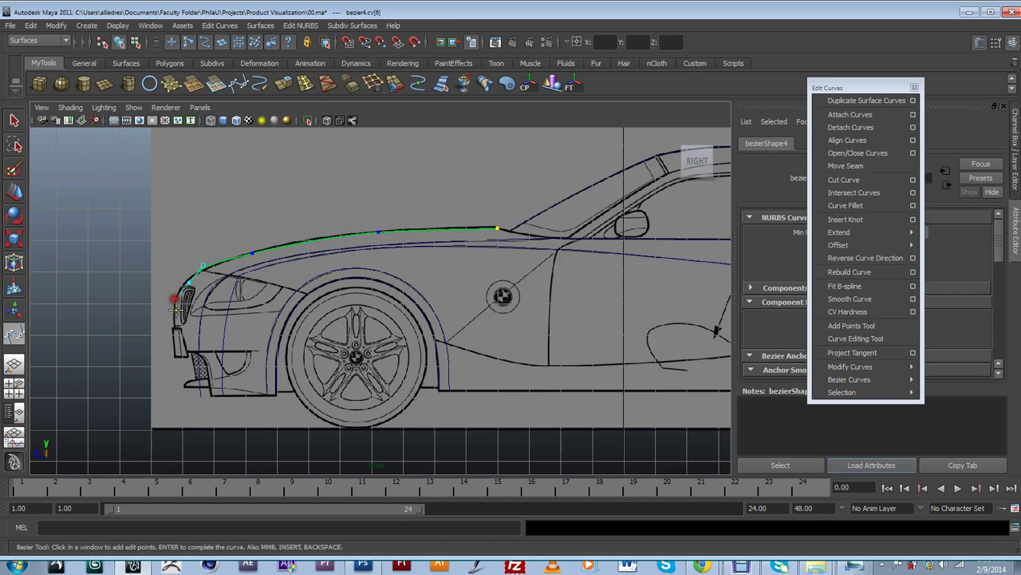
- Continue the hood curve down the front bumper to its lower edge and complete the curve
left_click_drag(175, 351, 175, 364)
left_click(183, 397)
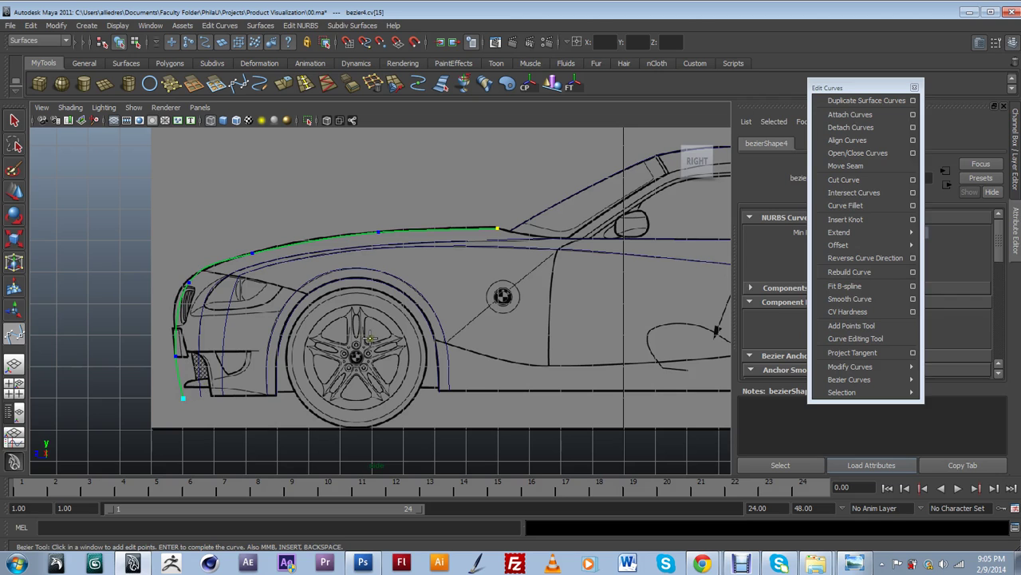
key("Return")
key("w")
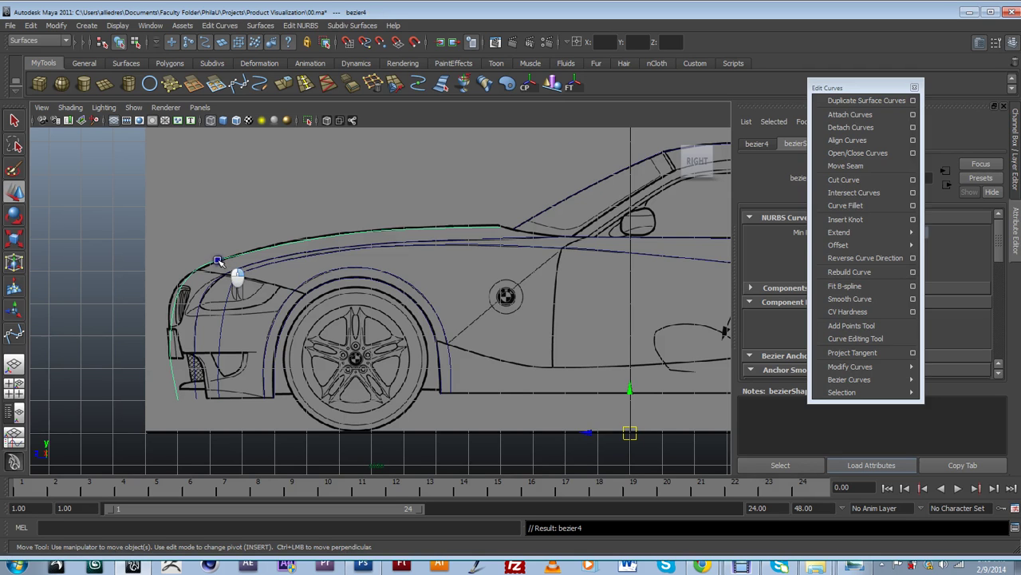
- Edit the hood curve's control vertices, adjusting its middle anchor and selecting the end point at the hood's rear edge
key("F8")
scroll(376, 239, "up", 5)
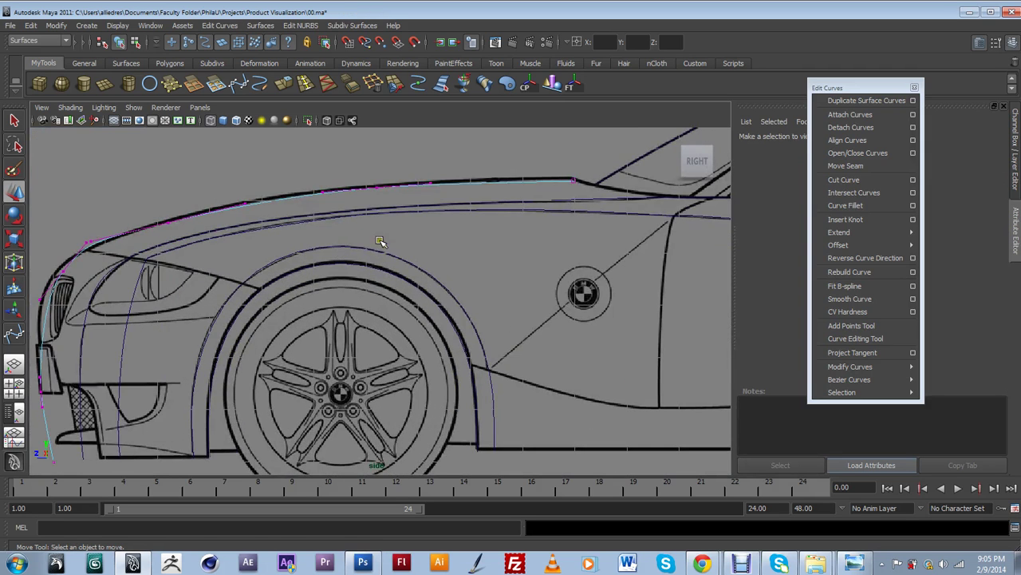
left_click(361, 304)
left_click_drag(362, 303, 385, 322)
left_click(643, 298)
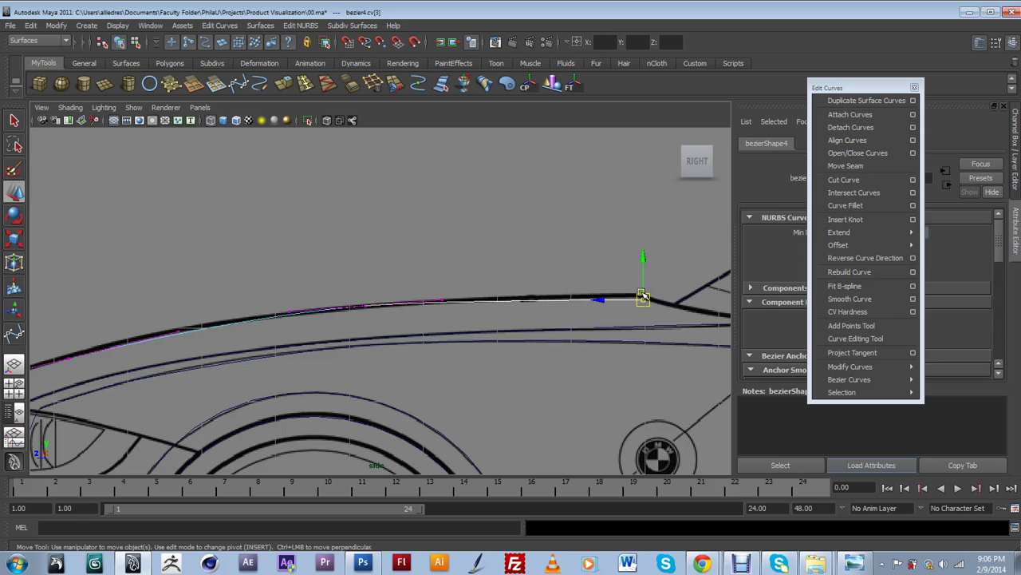
- Examine how the hood curve fits the blueprint and how it lines up with the base of the windshield
scroll(640, 291, "down", 5)
scroll(631, 327, "up", 2)
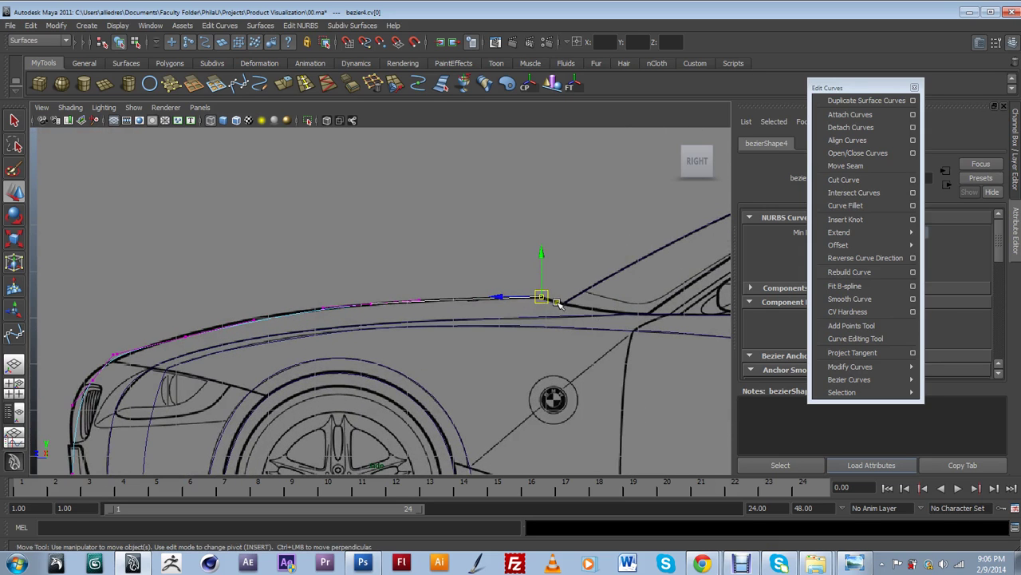
scroll(573, 312, "down", 5)
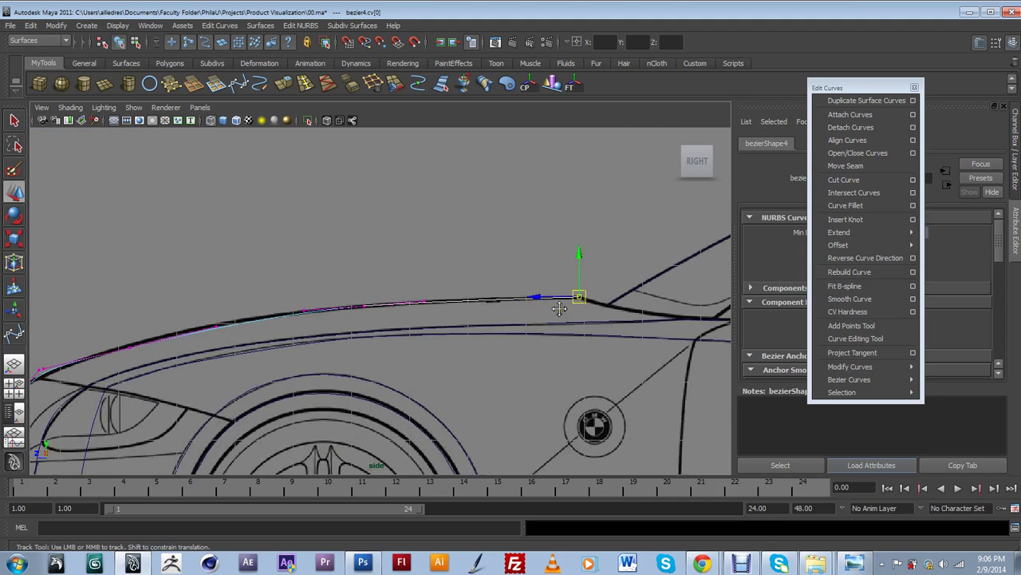
scroll(448, 295, "up", 2)
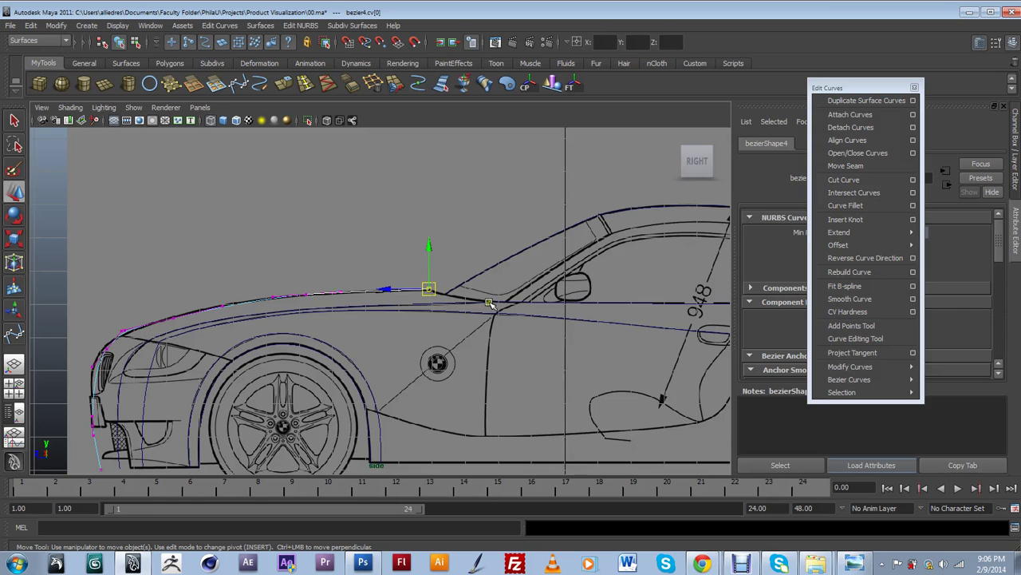
scroll(385, 339, "down", 2)
middle_click_drag(249, 343, 339, 343, "alt")
scroll(339, 343, "up", 1)
scroll(400, 331, "down", 2)
middle_click_drag(450, 329, 297, 309, "alt")
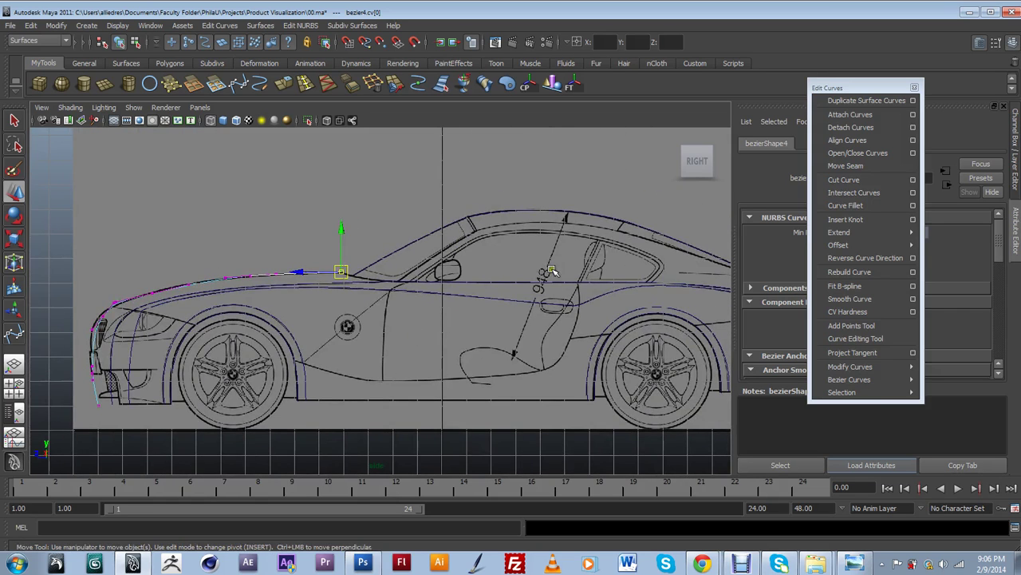
- Shift the hood curve's rear middle anchor vertically to match the hood outline
middle_click_drag(364, 287, 426, 352, "alt")
scroll(572, 281, "up", 4)
scroll(425, 347, "up", 5)
scroll(423, 323, "up", 1)
left_click(447, 323)
left_click_drag(446, 305, 448, 306)
scroll(464, 308, "down", 5)
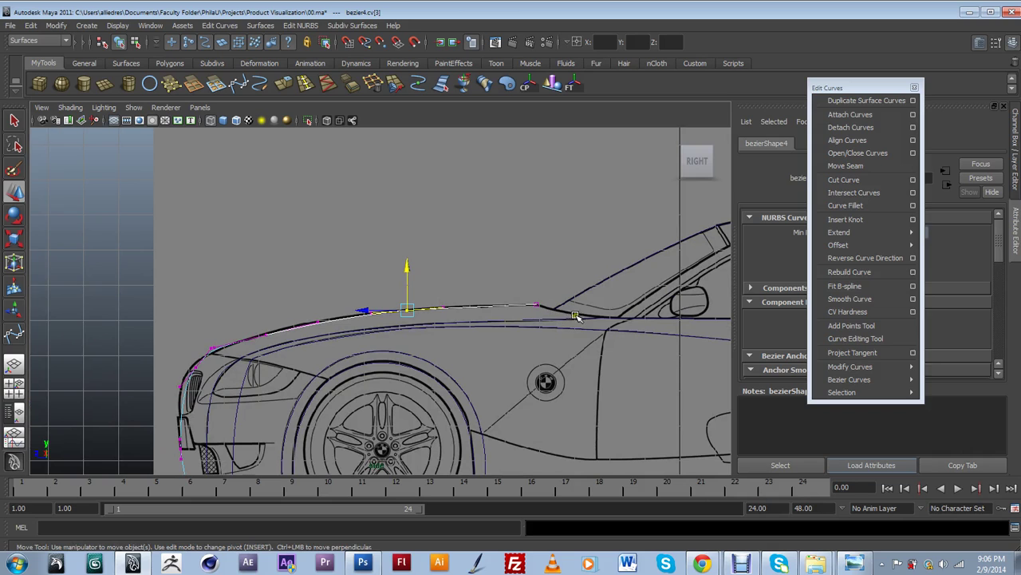
- Raise the hood curve's anchor above the headlight onto the blueprint's hood line
scroll(441, 285, "up", 4)
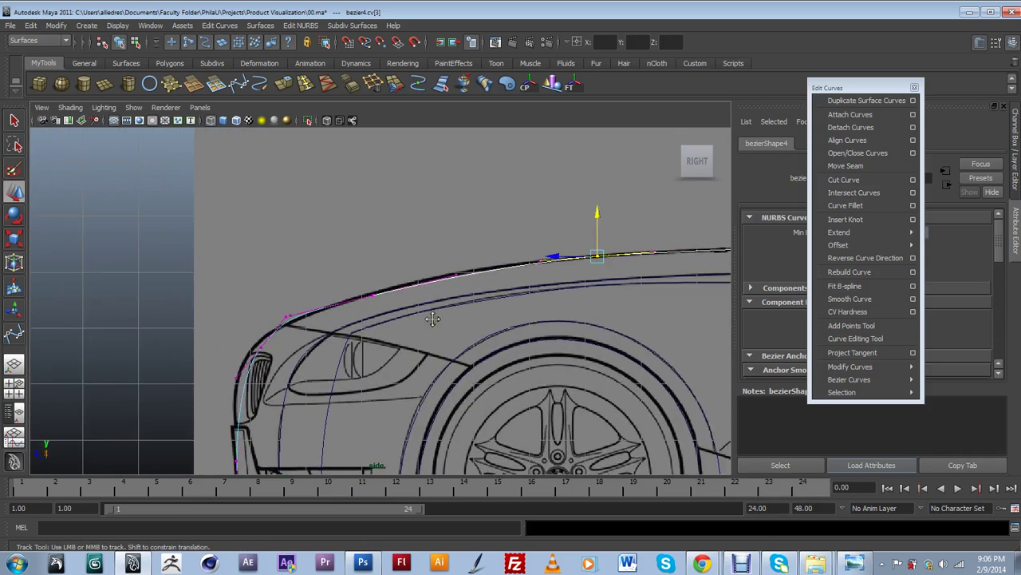
left_click(442, 284)
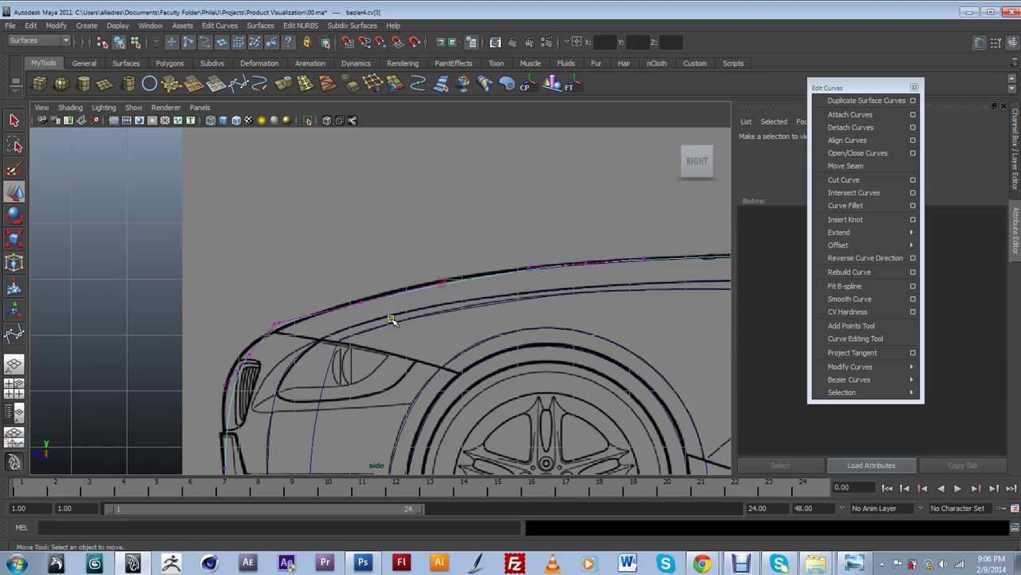
left_click(360, 299)
left_click_drag(361, 273, 361, 269)
- Move the hood curve's anchor at the top of the grille to follow the rounded nose outline
middle_click_drag(362, 274, 450, 224, "alt")
scroll(337, 309, "up", 3)
left_click(319, 306)
left_click_drag(307, 305, 303, 311)
- Adjust the curve's upper tangent handle at the front bumper horizontally to fit the bumper outline
middle_click_drag(332, 371, 381, 237, "alt")
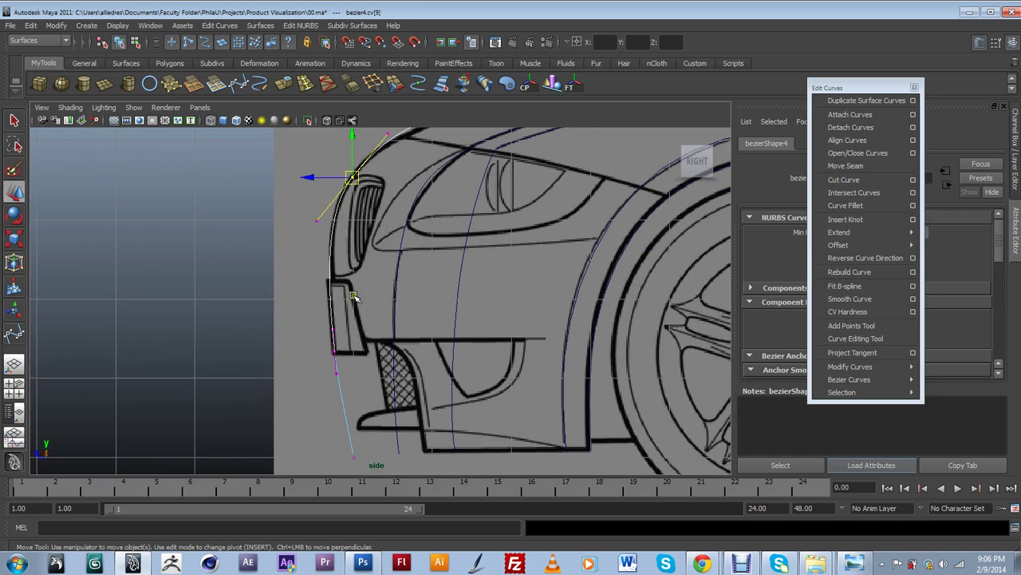
left_click(326, 339)
left_click(310, 329)
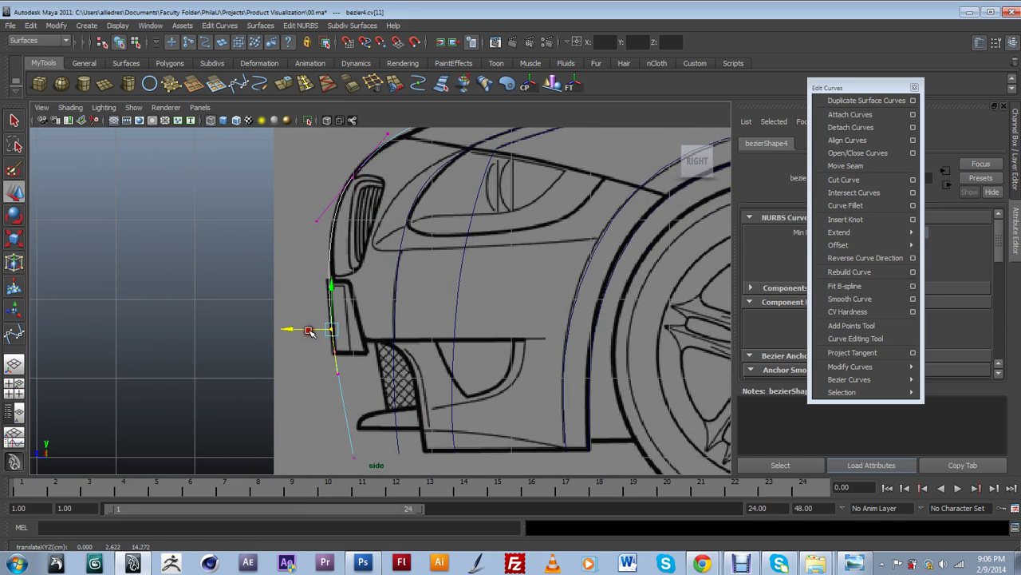
- Examine the hood and roof curves against the whole side-view blueprint, and clear the control point selection
scroll(351, 335, "down", 6)
middle_click_drag(631, 295, 351, 379, "alt")
scroll(407, 360, "up", 2)
scroll(419, 360, "up", 4)
scroll(495, 371, "down", 6)
scroll(418, 388, "up", 3)
middle_click_drag(524, 376, 592, 321, "alt")
scroll(462, 377, "down", 2)
scroll(462, 377, "down", 3)
scroll(592, 321, "up", 3)
scroll(592, 321, "up", 1)
middle_click_drag(201, 341, 426, 354, "alt")
scroll(426, 353, "up", 4)
scroll(412, 347, "down", 4)
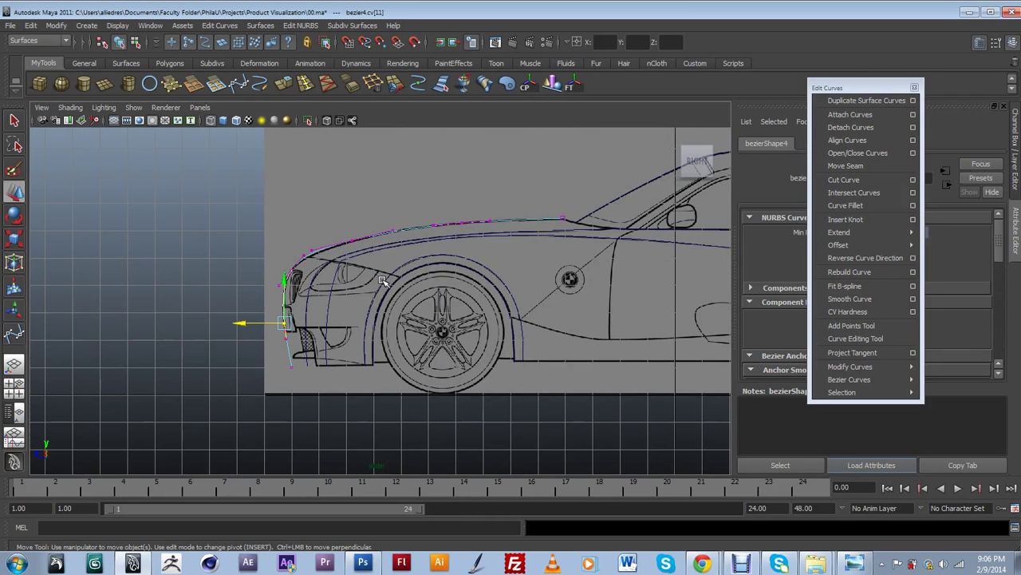
scroll(383, 281, "up", 2)
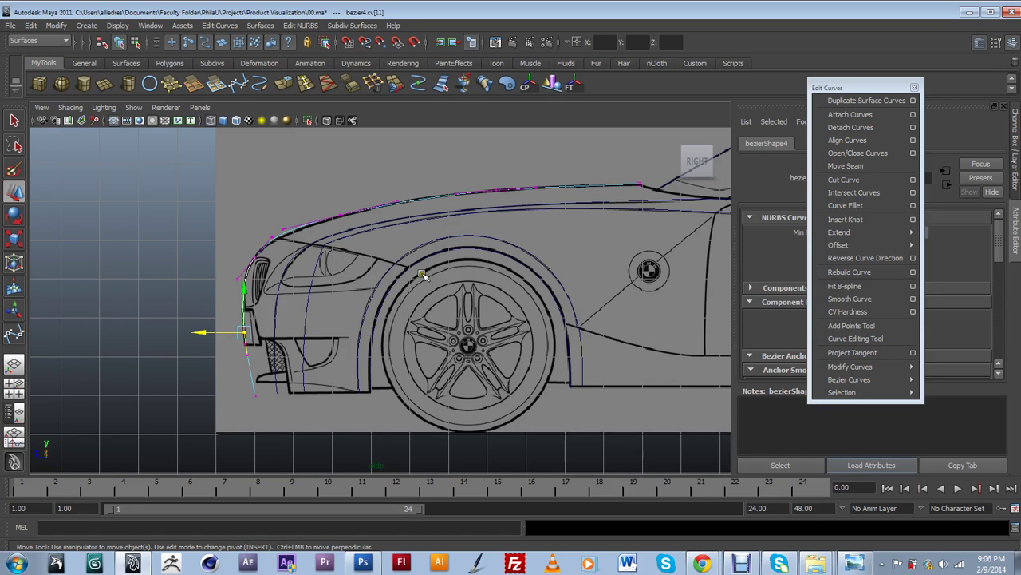
left_click(383, 269)
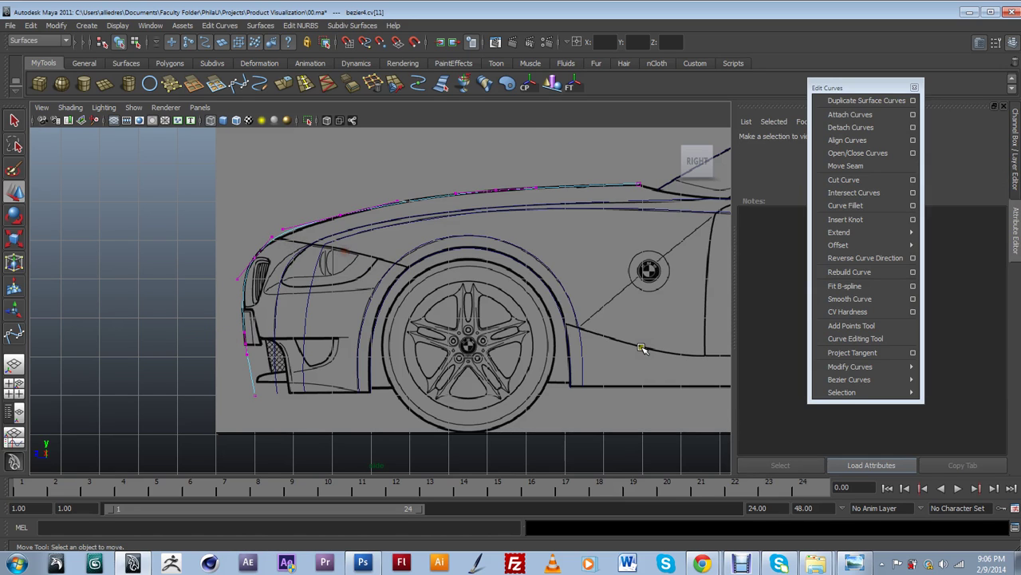
scroll(356, 257, "down", 3)
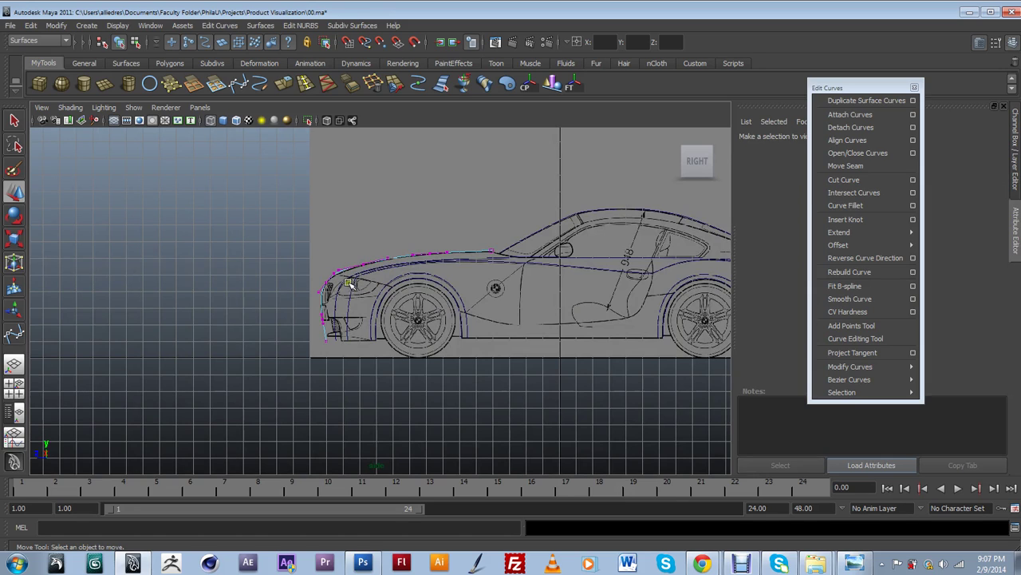
scroll(417, 299, "up", 5)
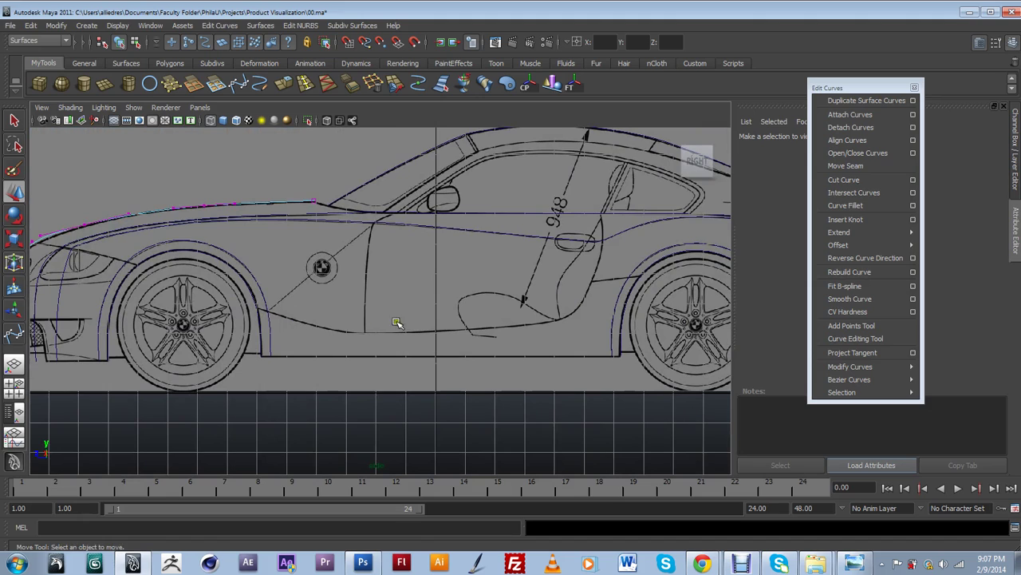
left_click(240, 84)
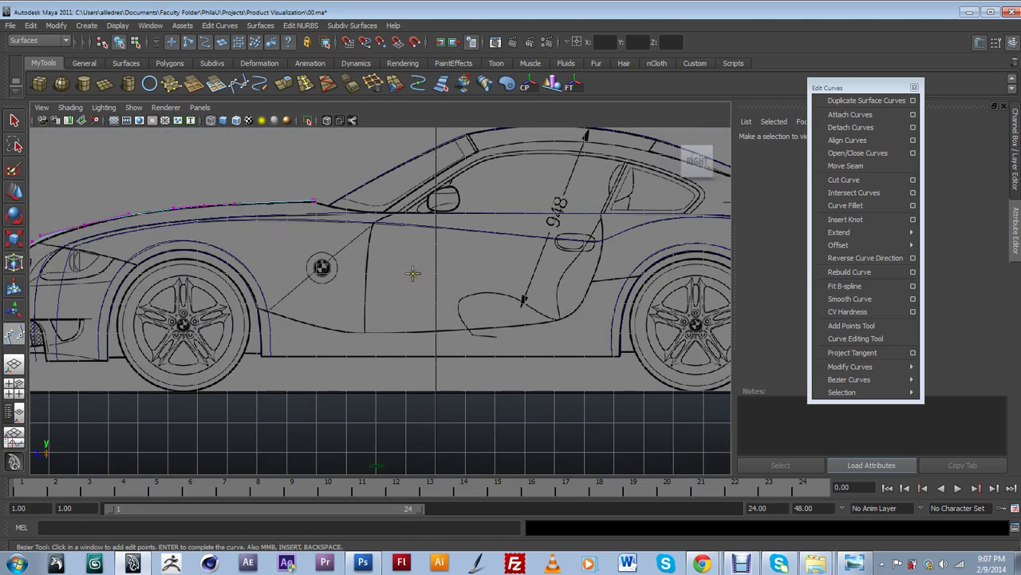
middle_click_drag(618, 367, 526, 369, "alt")
scroll(525, 370, "up", 1)
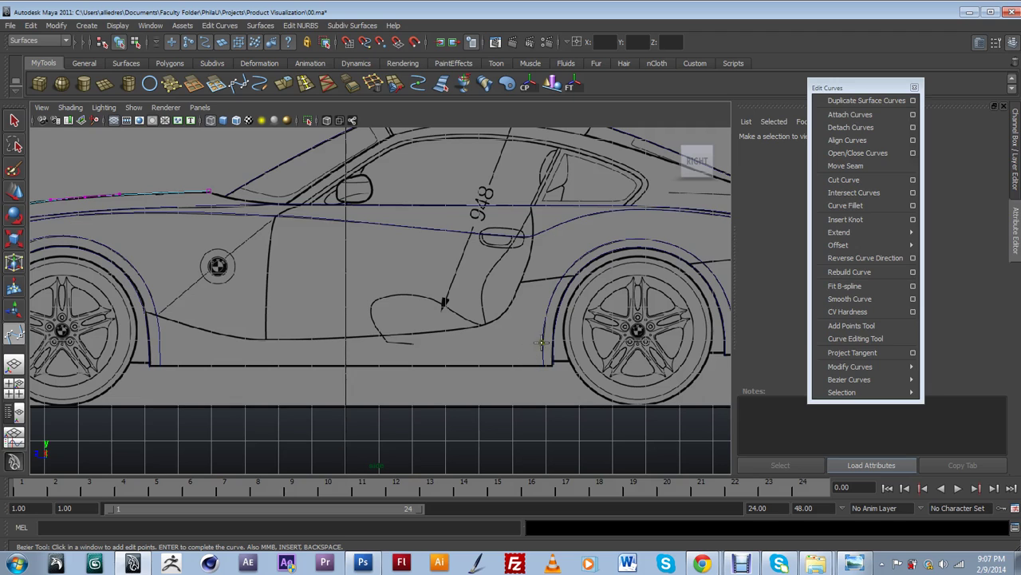
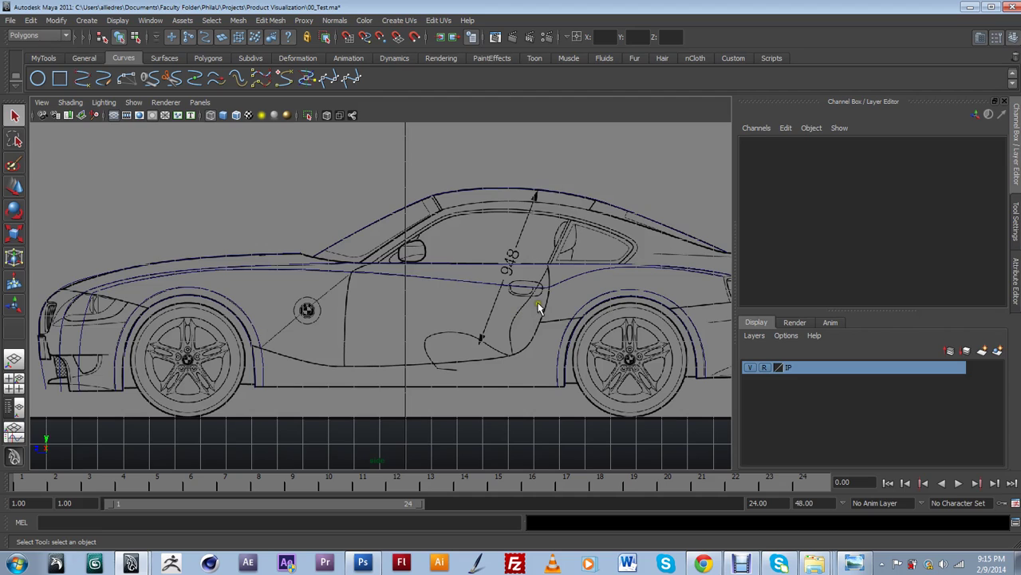
- Show the control vertices of the shoulder line curve and select its anchor at the rear of the door handle
middle_click_drag(516, 308, 458, 323, "alt")
right_click_drag(459, 323, 493, 295, "alt")
middle_click_drag(494, 295, 371, 272, "alt")
right_click_drag(371, 272, 379, 313, "alt")
middle_click_drag(380, 313, 442, 334, "alt")
scroll(463, 335, "up", 2)
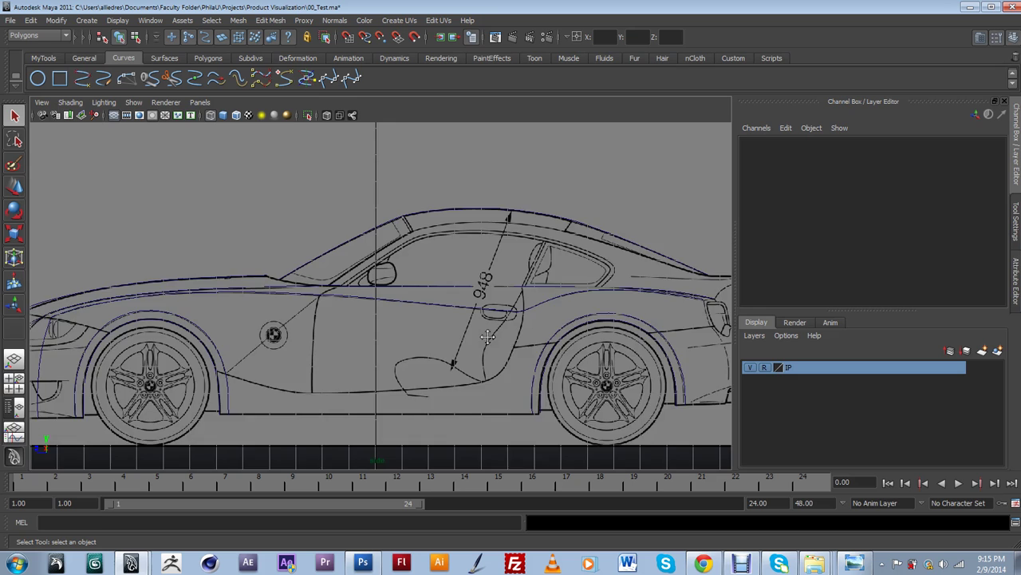
scroll(505, 327, "up", 2)
scroll(601, 319, "up", 1)
scroll(529, 228, "up", 2)
left_click(542, 239)
left_click(538, 245)
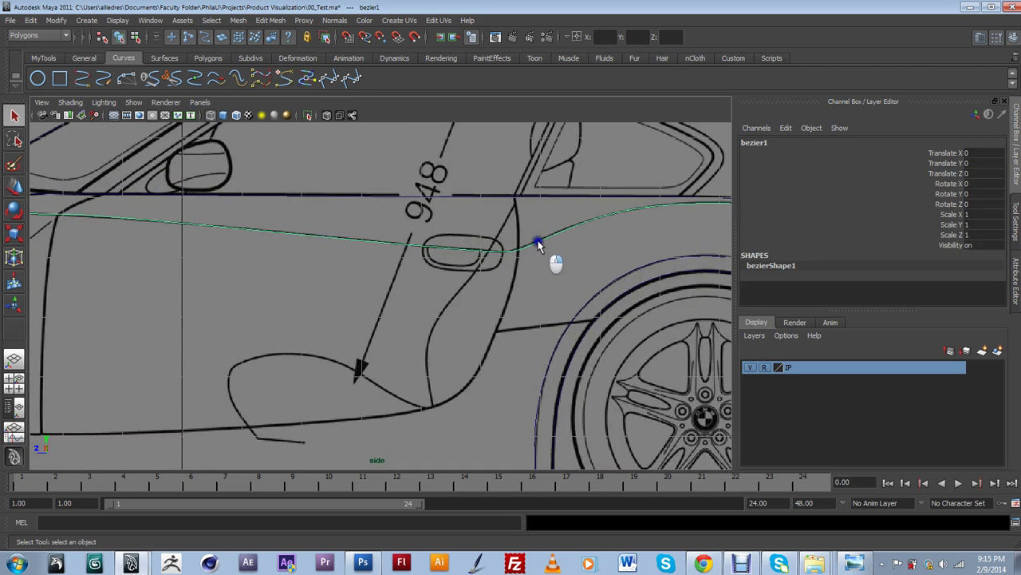
right_click_drag(537, 241, 500, 241)
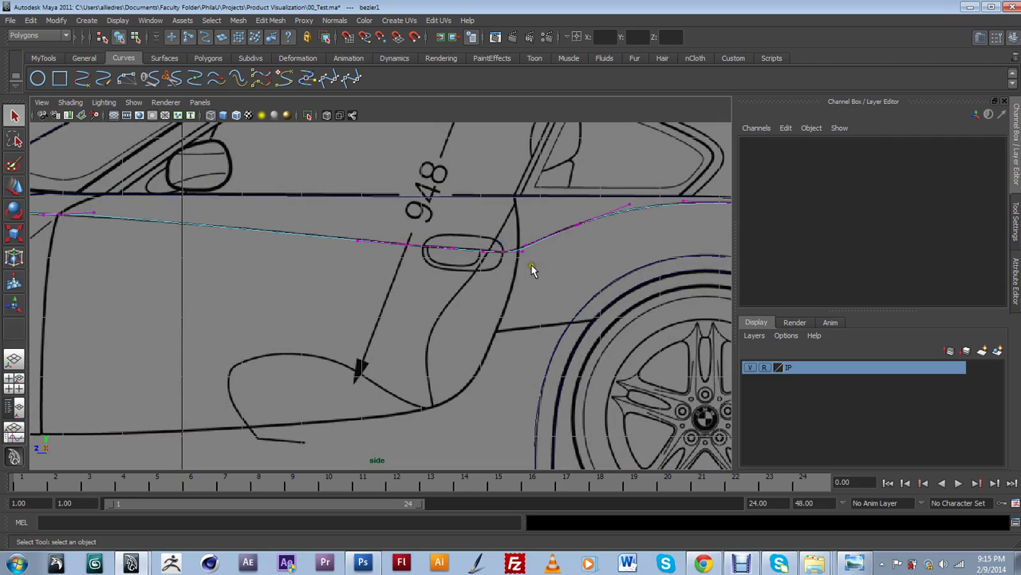
left_click(508, 248)
scroll(126, 214, "down", 2)
key("w")
scroll(415, 299, "down", 5)
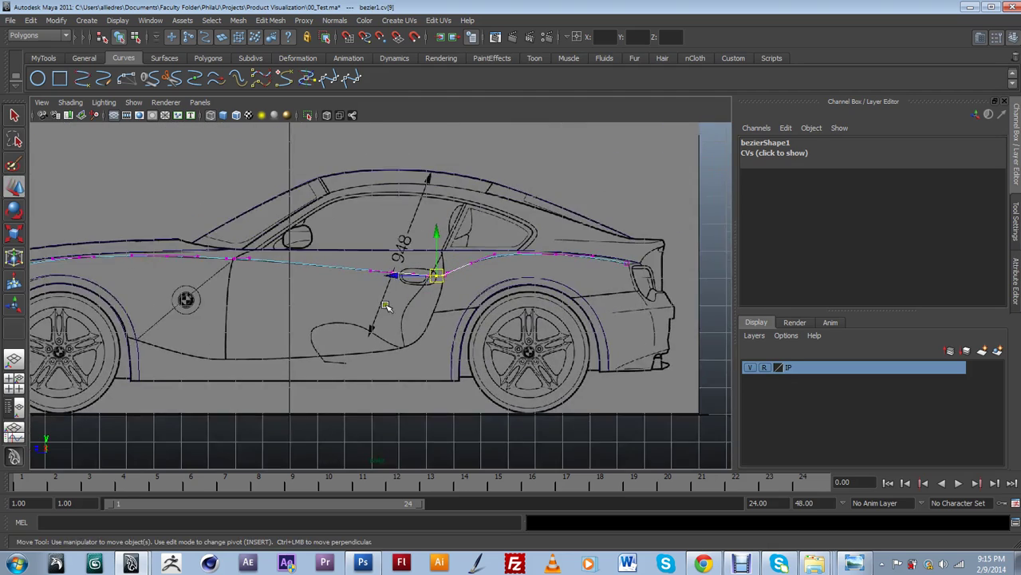
- Examine the shoulder curve's control vertices along the car body, then clear the selection and return to object selection
scroll(386, 307, "up", 1)
middle_click_drag(387, 307, 512, 302, "alt")
scroll(512, 302, "down", 1)
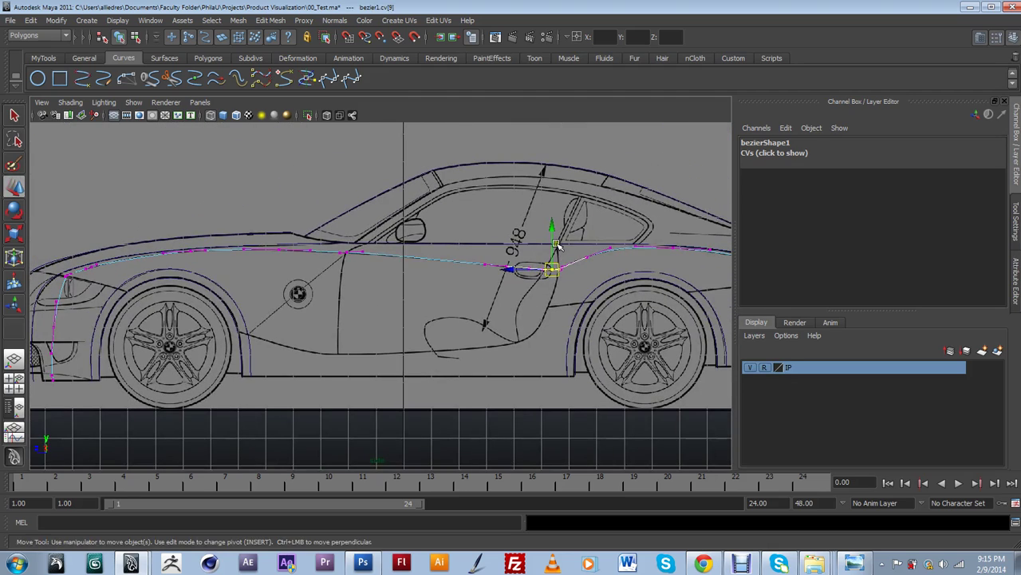
left_click(545, 269)
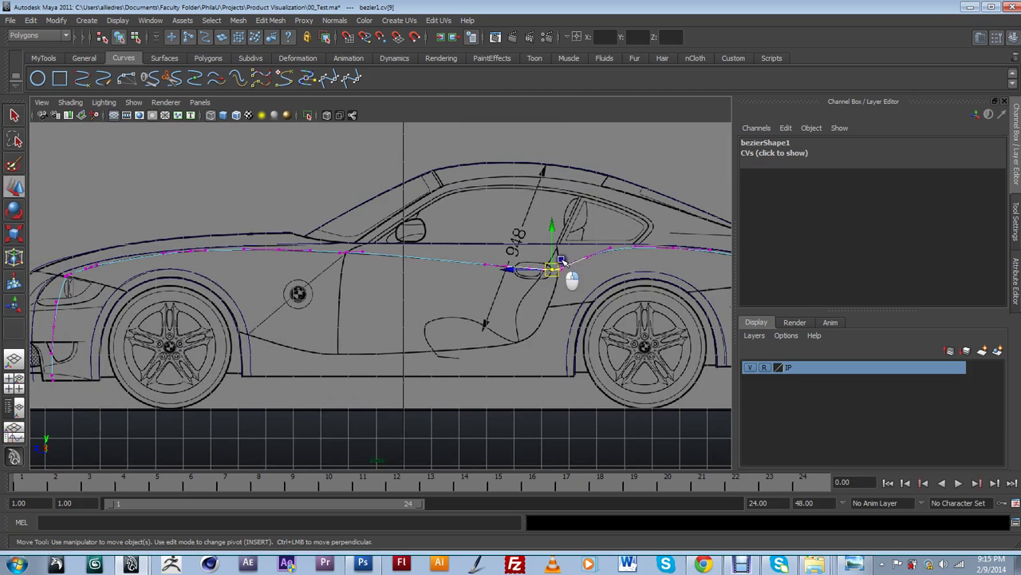
left_click(549, 272)
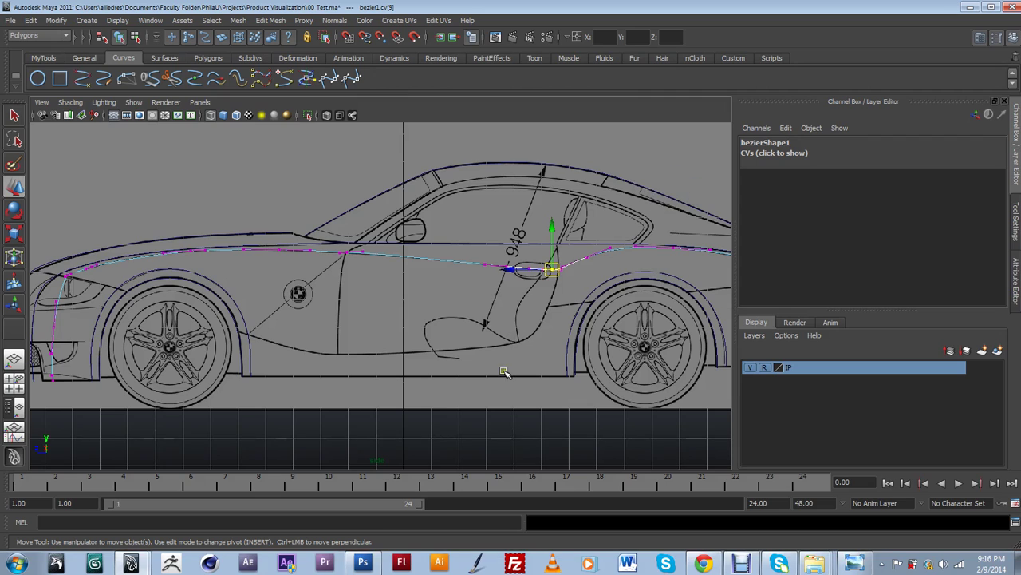
left_click(522, 428)
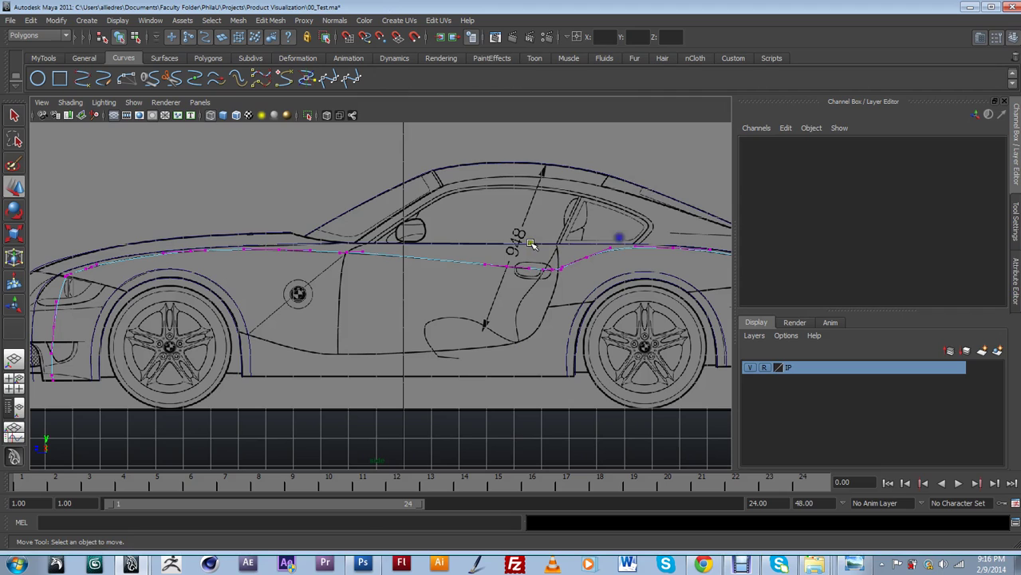
left_click(15, 209)
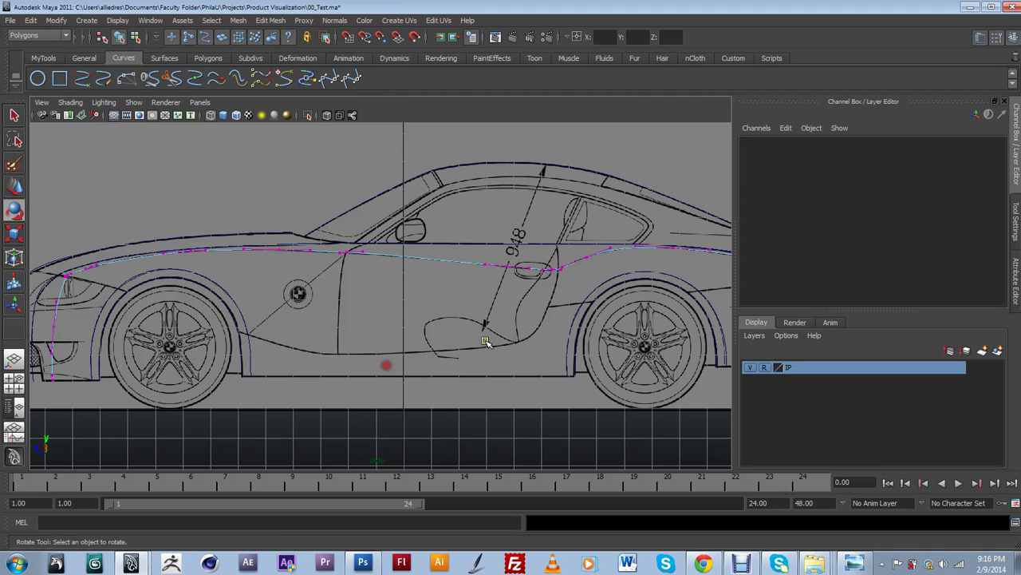
left_click(543, 254)
scroll(522, 296, "down", 1)
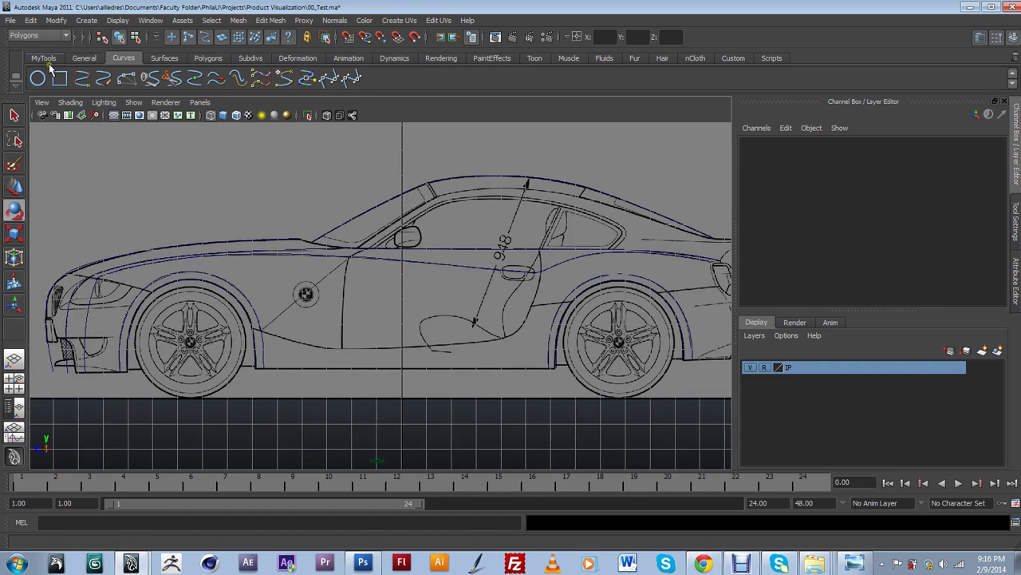
- Start a Bezier curve at the front wheel arch and trace the lower body crease to just before the door's front edge
left_click(43, 57)
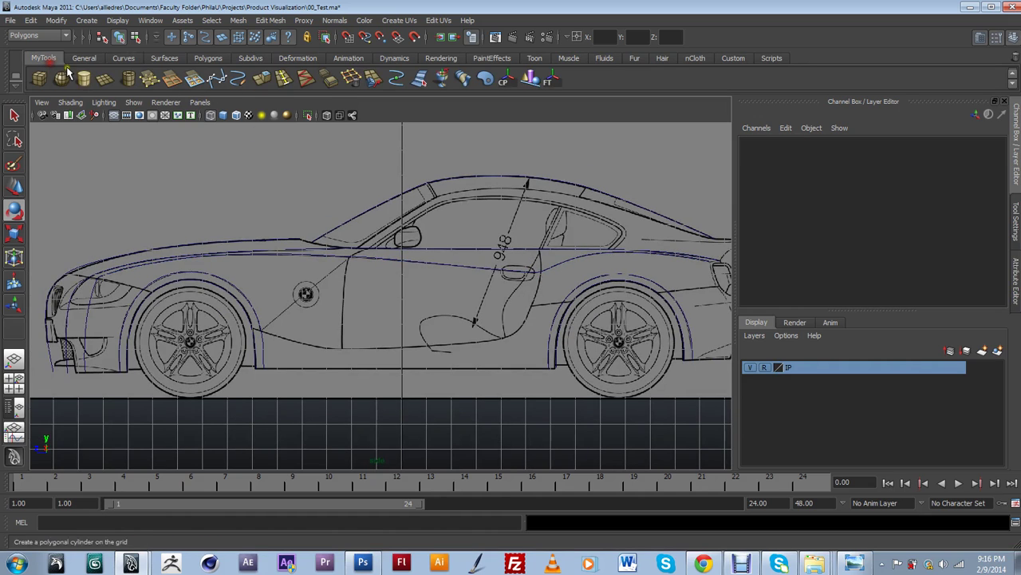
left_click(213, 73)
scroll(469, 329, "up", 1)
scroll(533, 314, "down", 1)
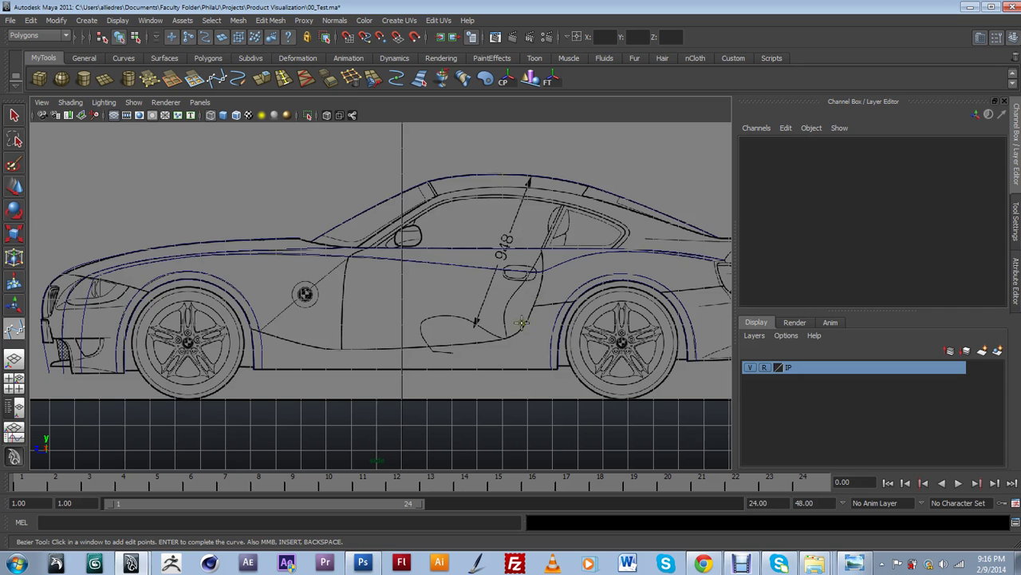
scroll(350, 337, "up", 3)
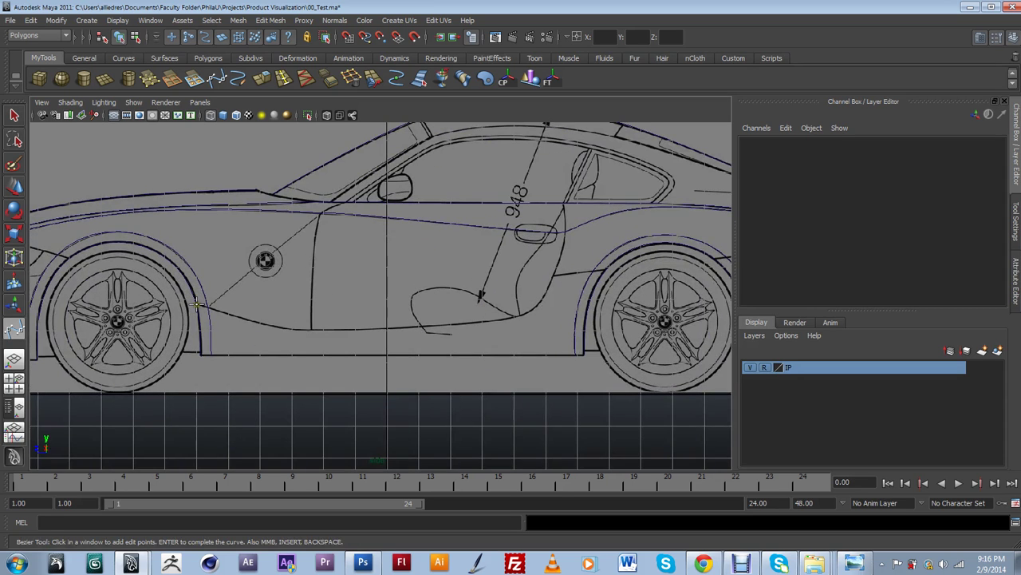
left_click(198, 304)
left_click_drag(209, 307, 215, 309)
left_click_drag(285, 328, 298, 329)
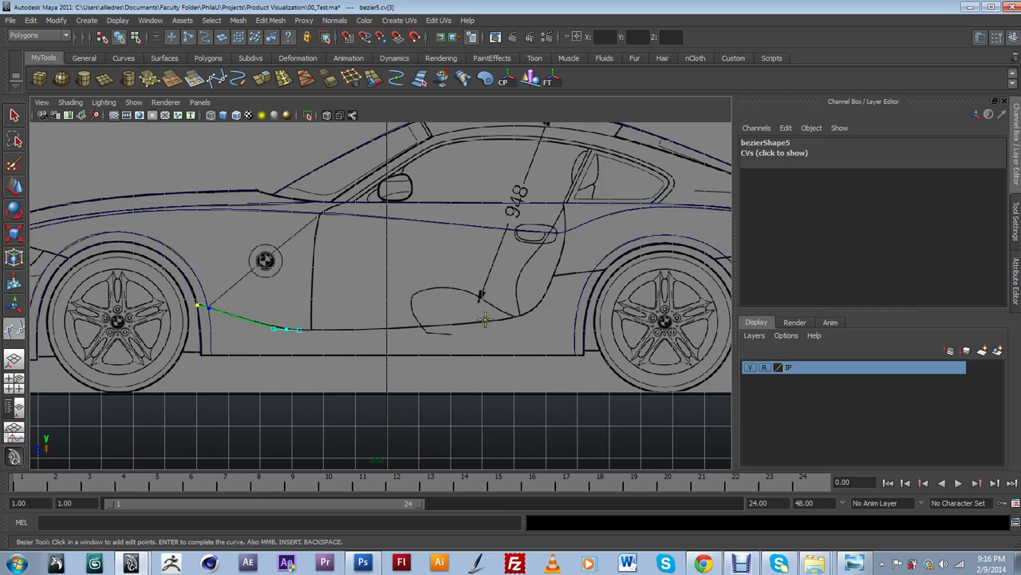
- Continue the Bezier curve along the door's bottom edge and up its rear edge to the beltline, and complete it
left_click_drag(388, 328, 415, 330)
left_click_drag(510, 317, 556, 262)
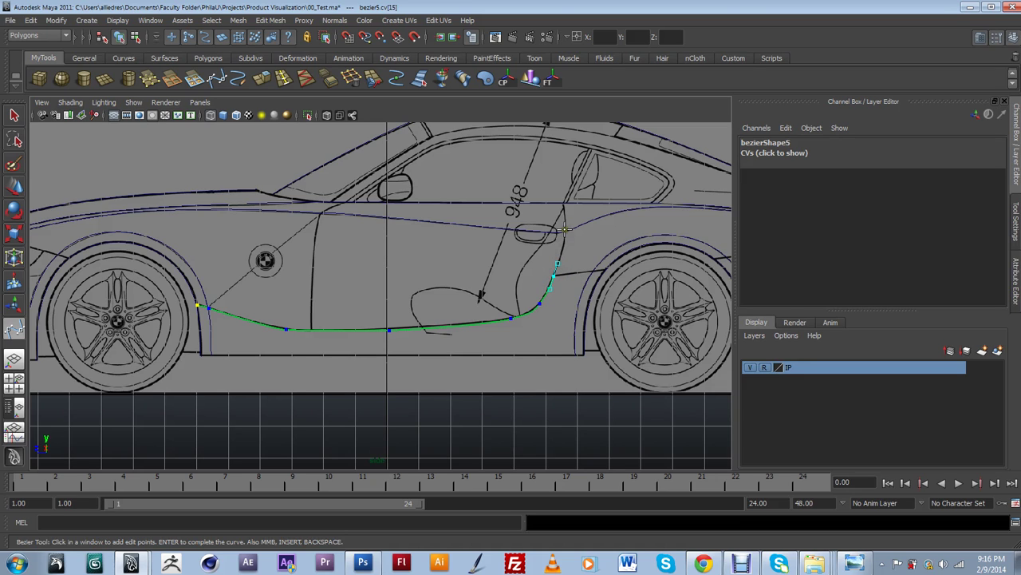
left_click_drag(563, 202, 563, 204)
key("Return")
- Show the new door curve's control vertices and select its end anchor at the front wheel arch
key("e")
scroll(510, 317, "down", 3)
scroll(512, 320, "up", 5)
scroll(275, 289, "up", 4)
scroll(273, 293, "down", 7)
scroll(207, 340, "up", 6)
right_click_drag(374, 313, 325, 311)
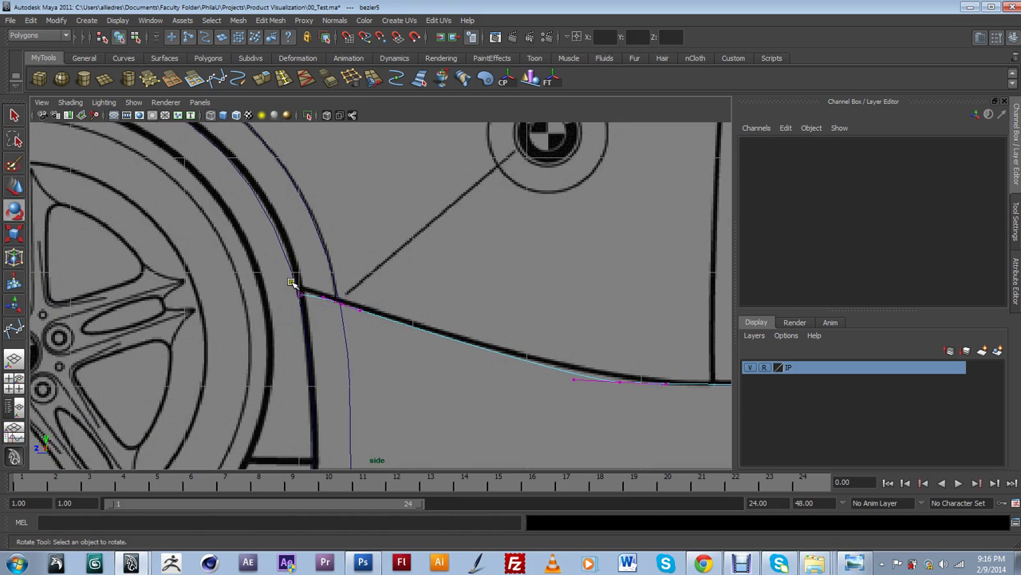
left_click(292, 282)
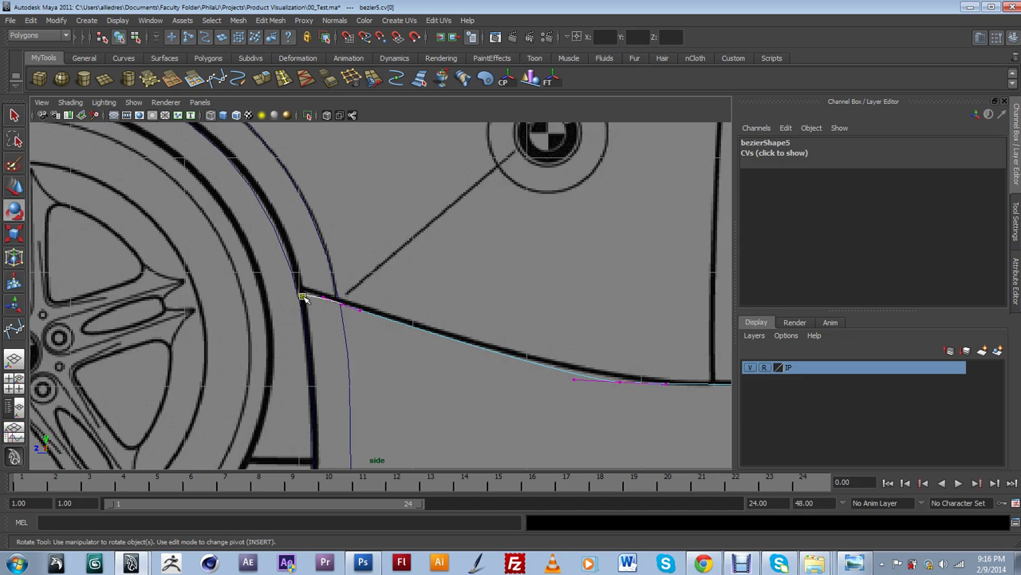
scroll(303, 297, "down", 5)
scroll(308, 296, "up", 5)
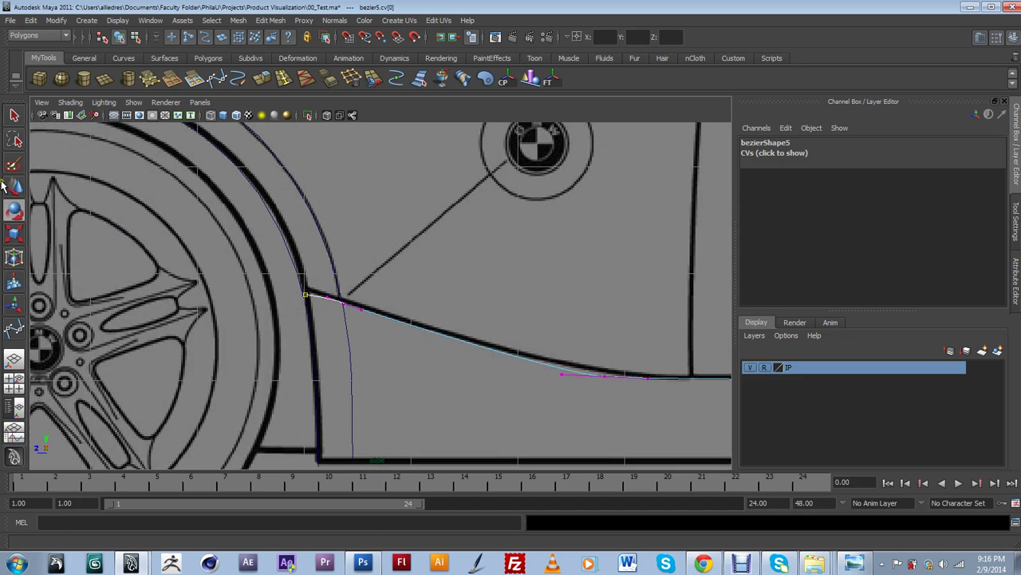
- Fit the door curve's front end to the wheel arch curves with curve snapping, and undo the last tangent handle move
left_click(14, 185)
left_click_drag(305, 294, 324, 299)
left_click(344, 307)
left_click(326, 283)
key("c")
middle_click_drag(479, 304, 381, 268)
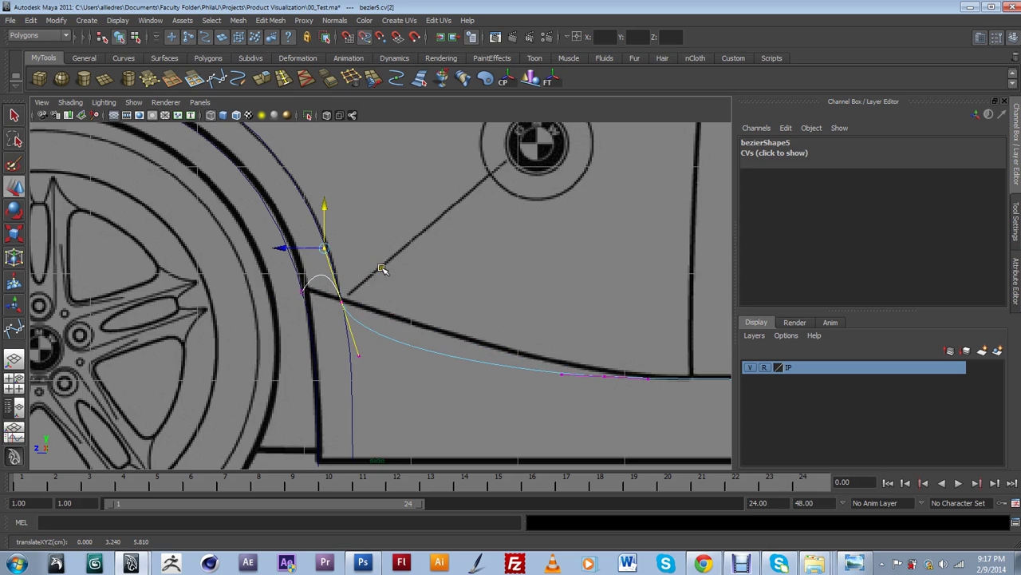
key("ctrl+z")
- Move the curve's anchor just ahead of the door's front edge and its rear tangent handle onto the blueprint crease
middle_click_drag(565, 356, 381, 310, "alt")
scroll(429, 340, "up", 1)
left_click_drag(463, 383, 439, 343)
left_click_drag(483, 307, 487, 354)
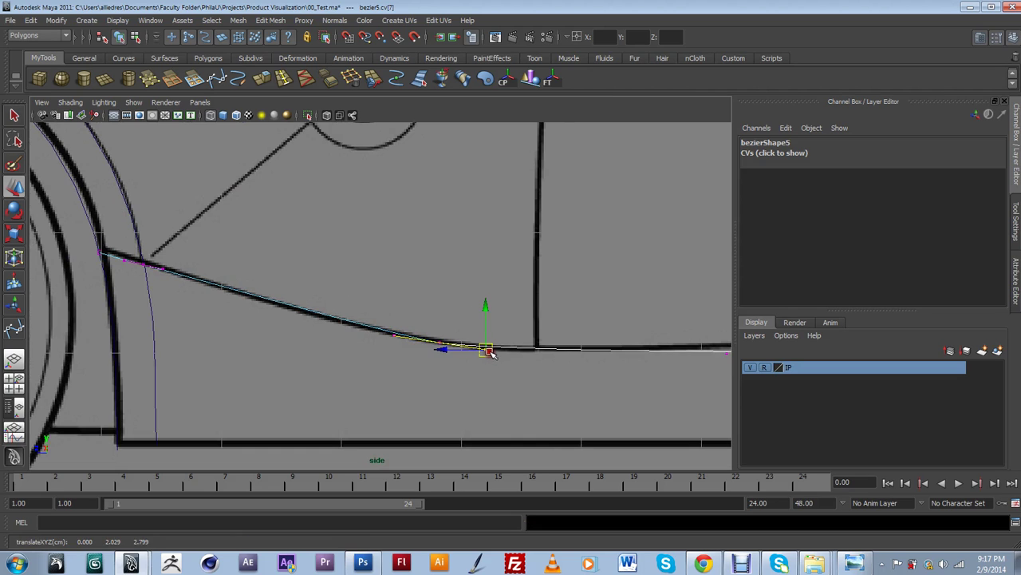
- Switch to the Surfaces menu set and place the Surfaces commands in a floating window beside the viewport
left_click(238, 20)
mouse_move(252, 22)
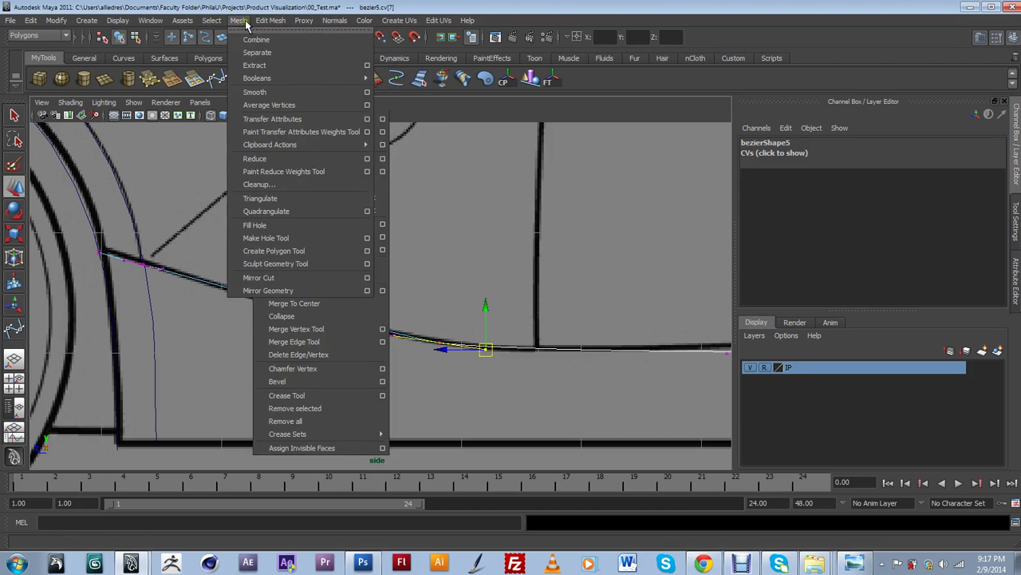
left_click(36, 36)
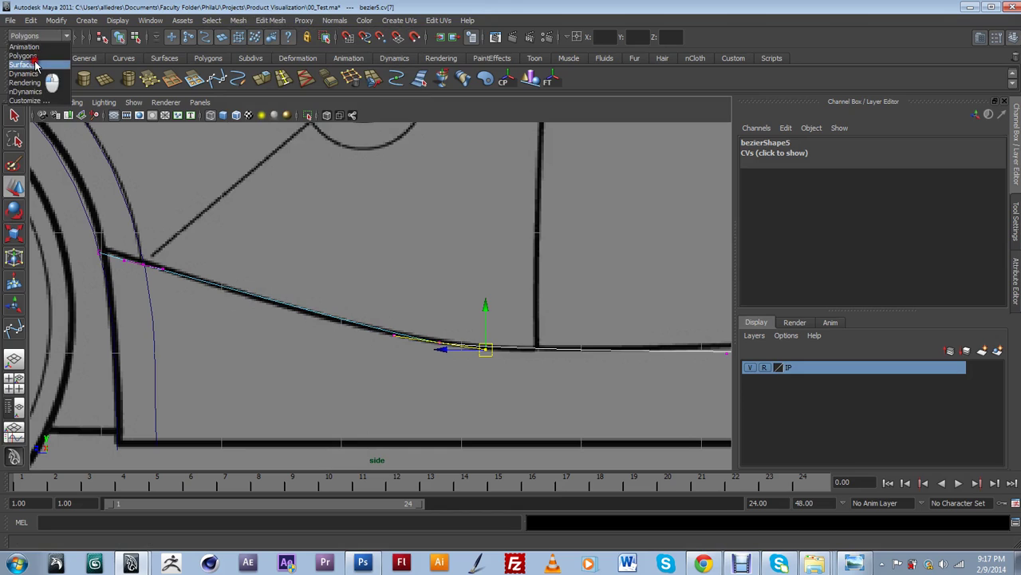
left_click(36, 64)
left_click(276, 20)
left_click_drag(271, 20, 896, 76)
- Adjust the curve's anchors under the middle and rear of the door to follow the blueprint's bottom edge
middle_click_drag(593, 278, 354, 231, "alt")
scroll(431, 281, "down", 5)
scroll(431, 281, "up", 6)
left_click(466, 324)
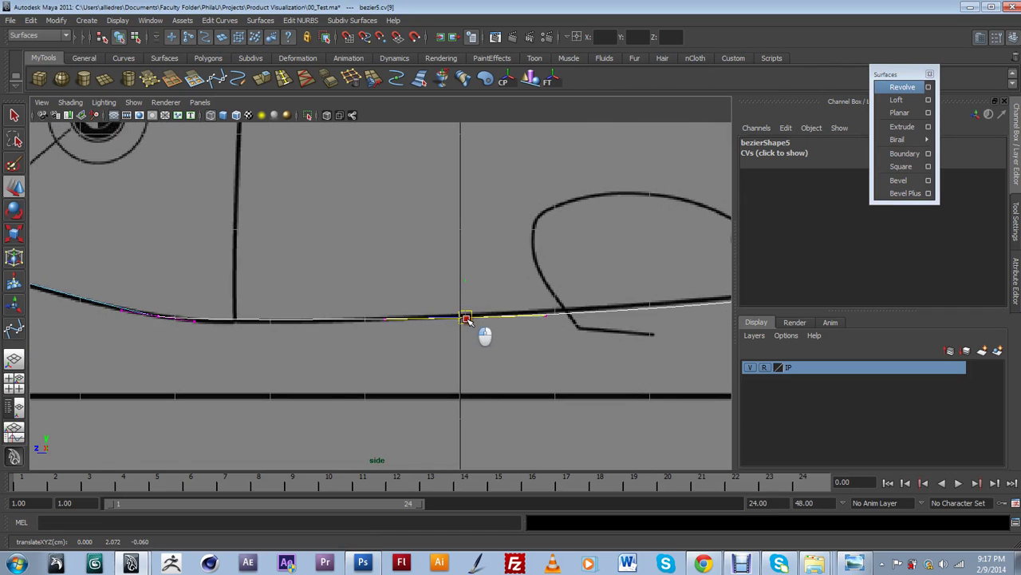
middle_click_drag(481, 326, 219, 336, "alt")
left_click(454, 312)
left_click_drag(452, 308, 450, 303)
- Adjust the curve's anchor at the door's rounded lower rear corner to match the blueprint outline
middle_click_drag(542, 242, 524, 282, "alt")
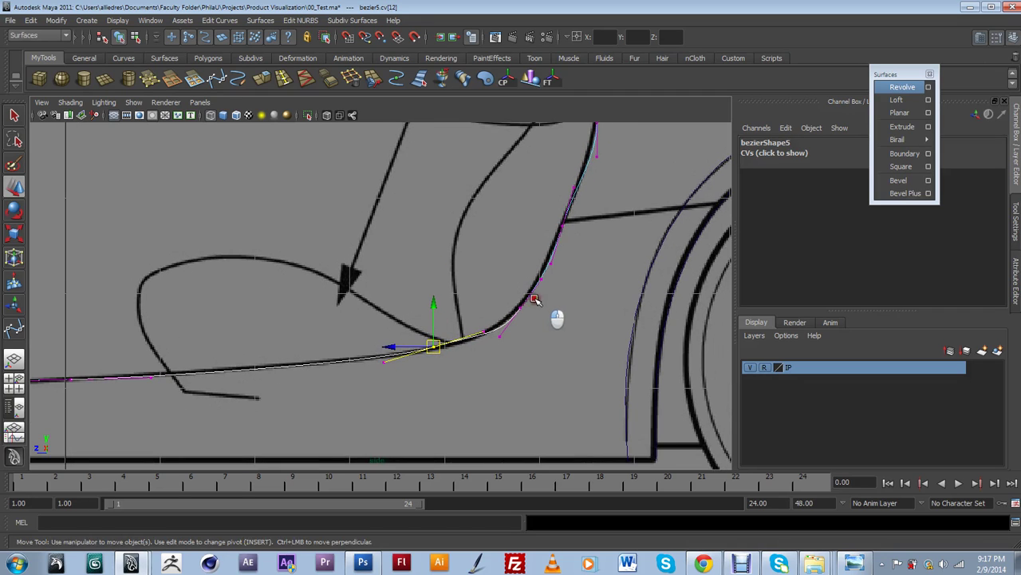
left_click(540, 281)
left_click(520, 308)
left_click_drag(521, 307, 520, 305)
- Adjust the curve's points and tangent handles along the door's rear edge, up to below the door handle, to fit the blueprint
middle_click_drag(567, 274, 488, 351, "alt")
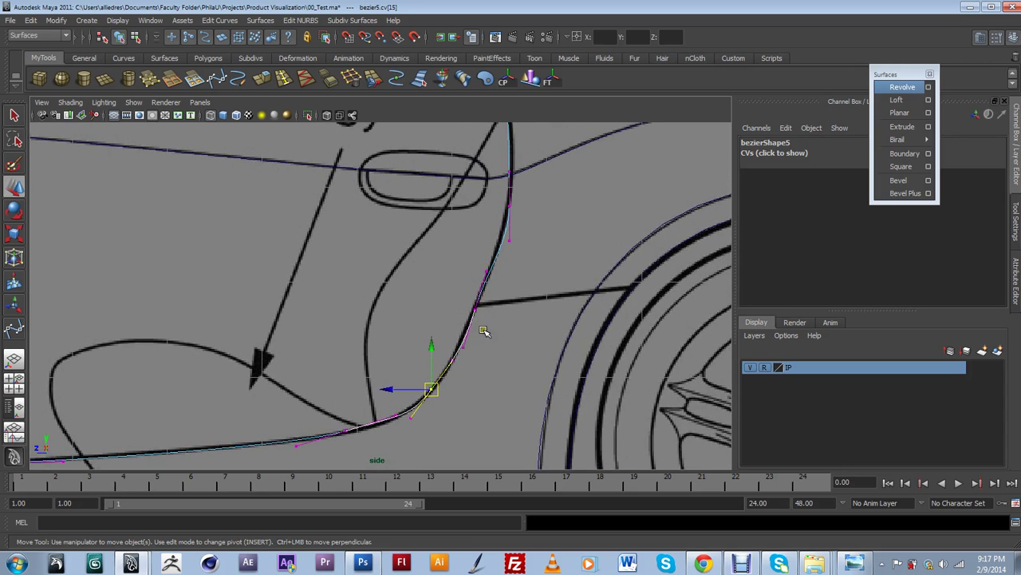
left_click_drag(458, 347, 457, 346)
left_click(483, 282)
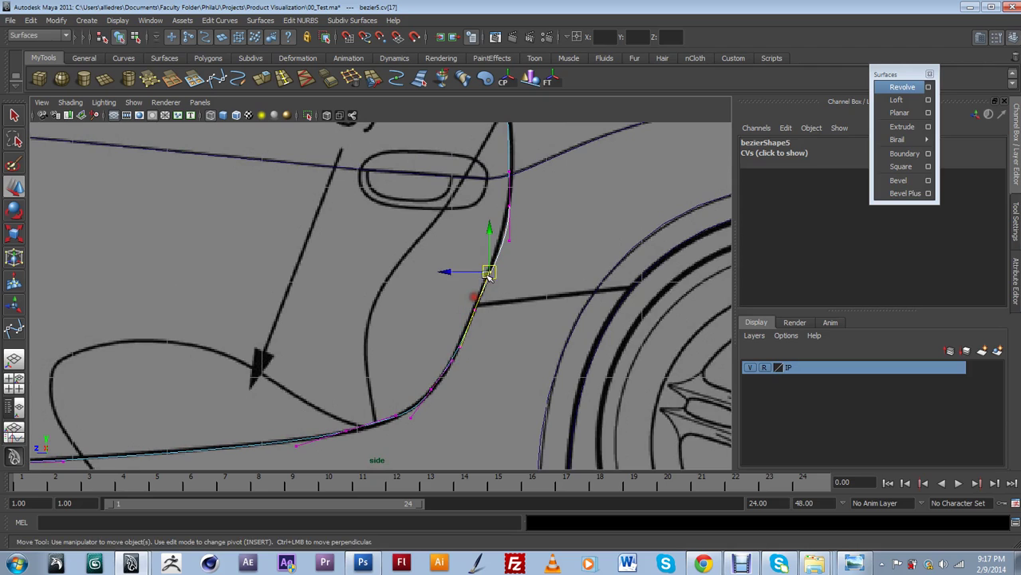
left_click_drag(480, 289, 482, 288)
middle_click_drag(501, 270, 496, 343, "alt")
left_click_drag(515, 290, 501, 312)
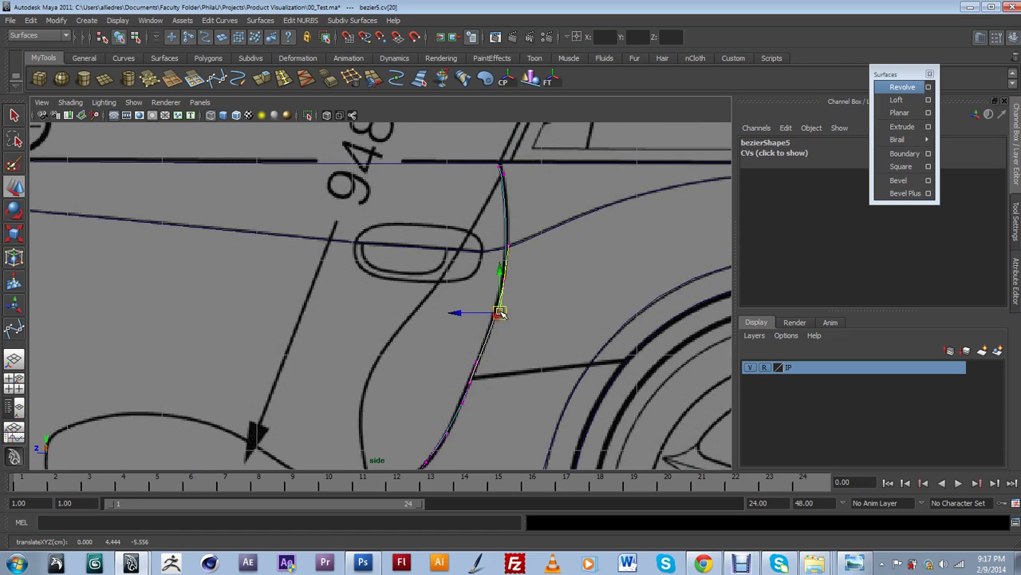
- Snap the door curve's upper end anchor onto the beltline curve at the base of the rear window pillar
scroll(494, 307, "down", 5)
scroll(502, 263, "up", 3)
middle_click_drag(509, 235, 509, 258, "alt")
right_click_drag(509, 258, 410, 394, "alt")
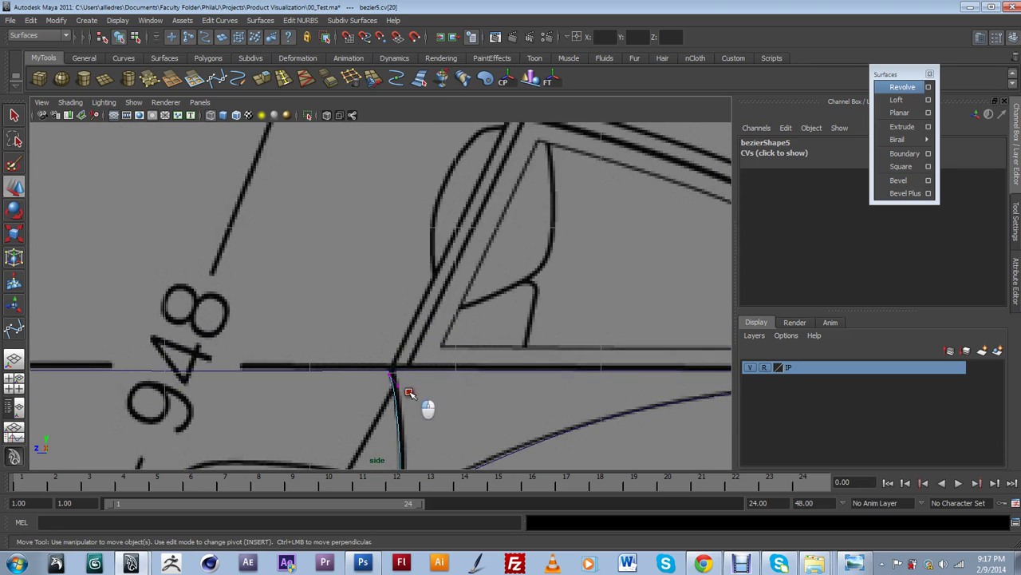
left_click(389, 375)
left_click_drag(392, 380, 392, 370)
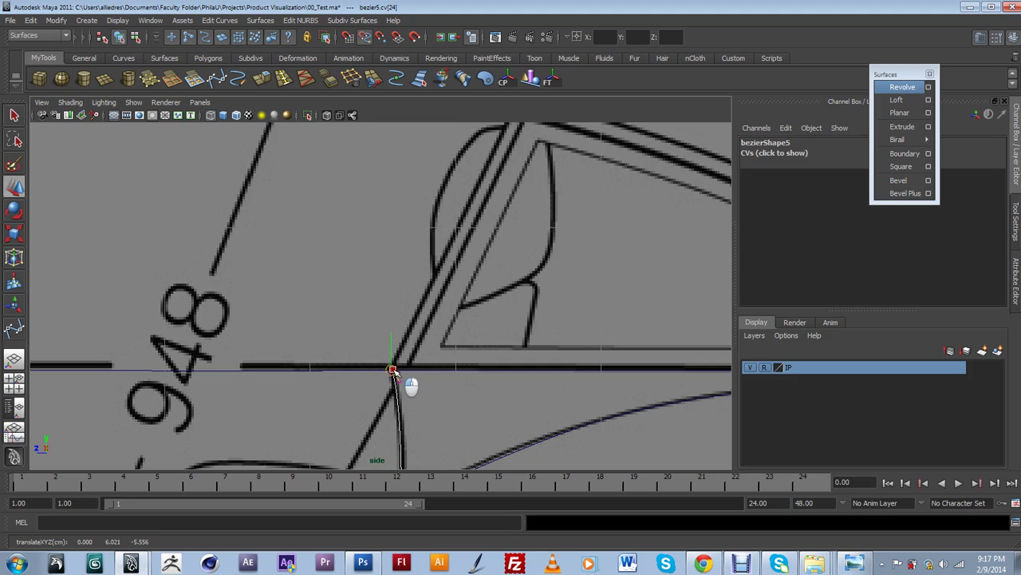
scroll(409, 375, "down", 5)
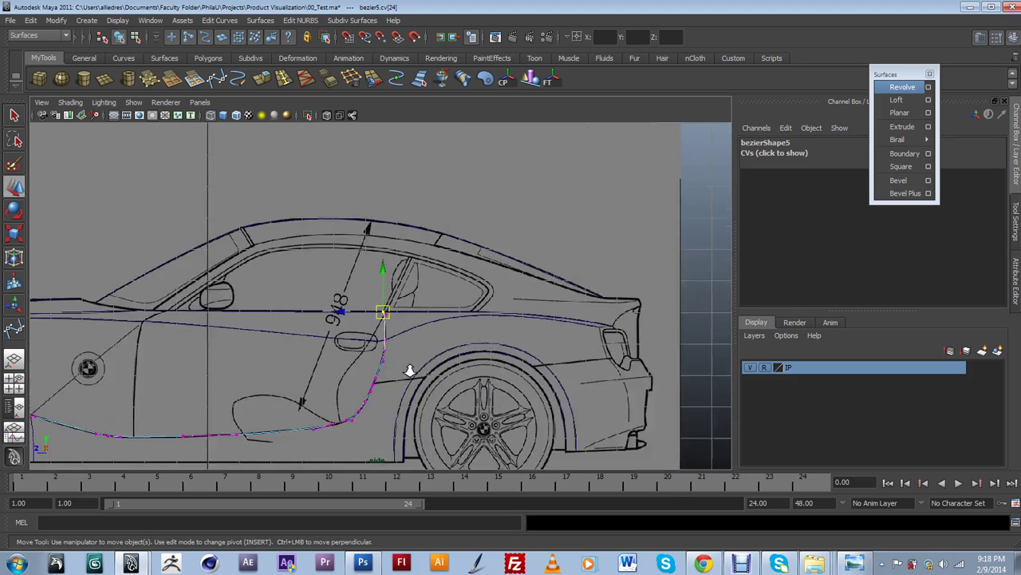
scroll(410, 371, "up", 2)
middle_click_drag(410, 372, 517, 300, "alt")
scroll(529, 291, "down", 3)
scroll(526, 293, "up", 2)
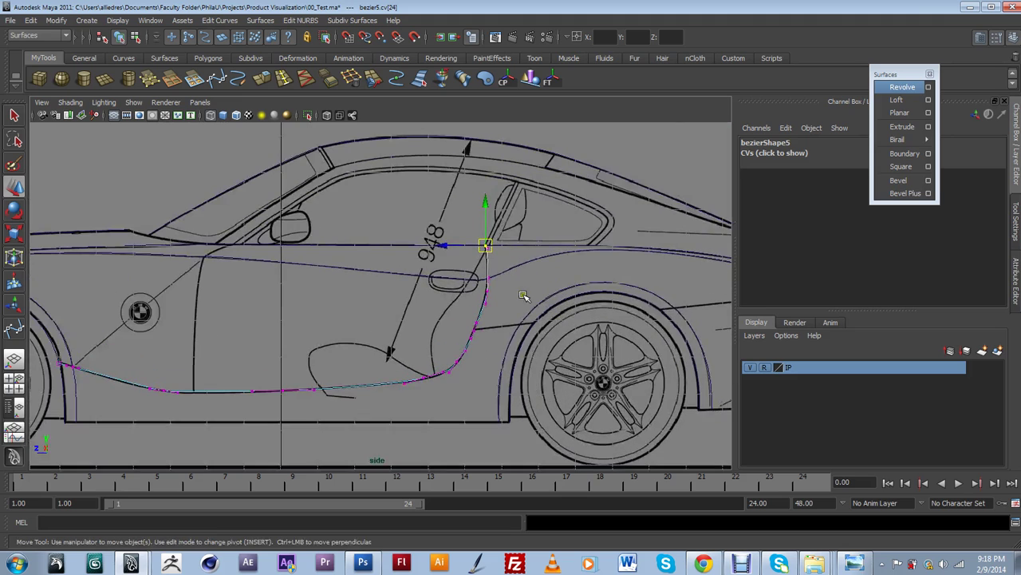
- Turn off curve snapping and deselect the finished door curve
key("c")
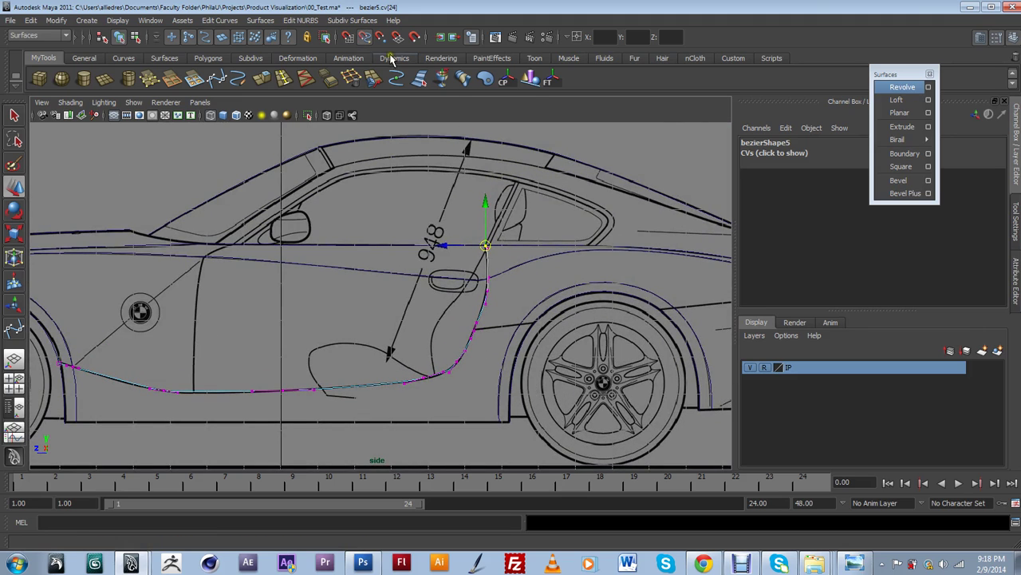
left_click(364, 36)
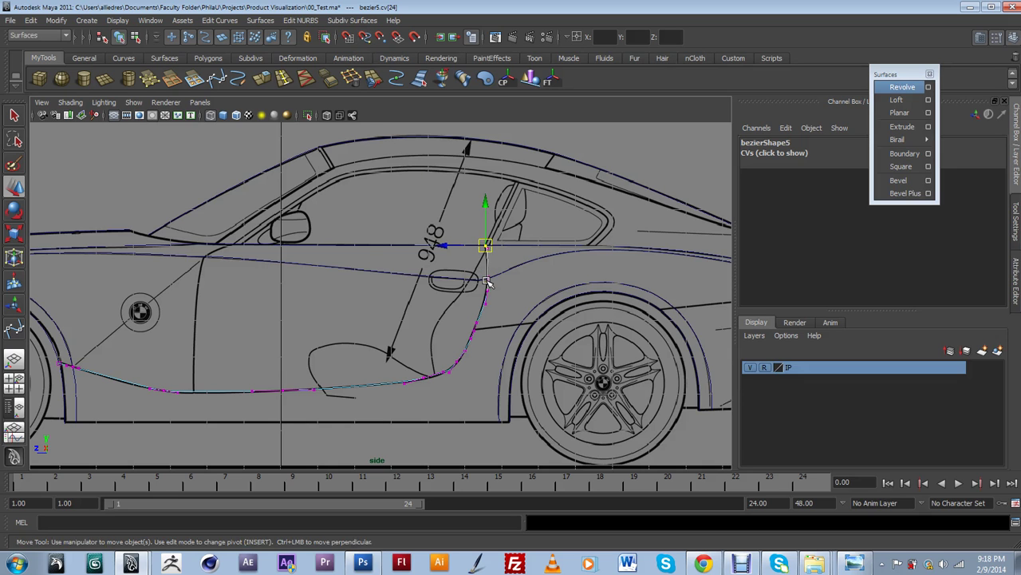
scroll(489, 282, "down", 2)
scroll(489, 283, "up", 2)
scroll(478, 287, "down", 2)
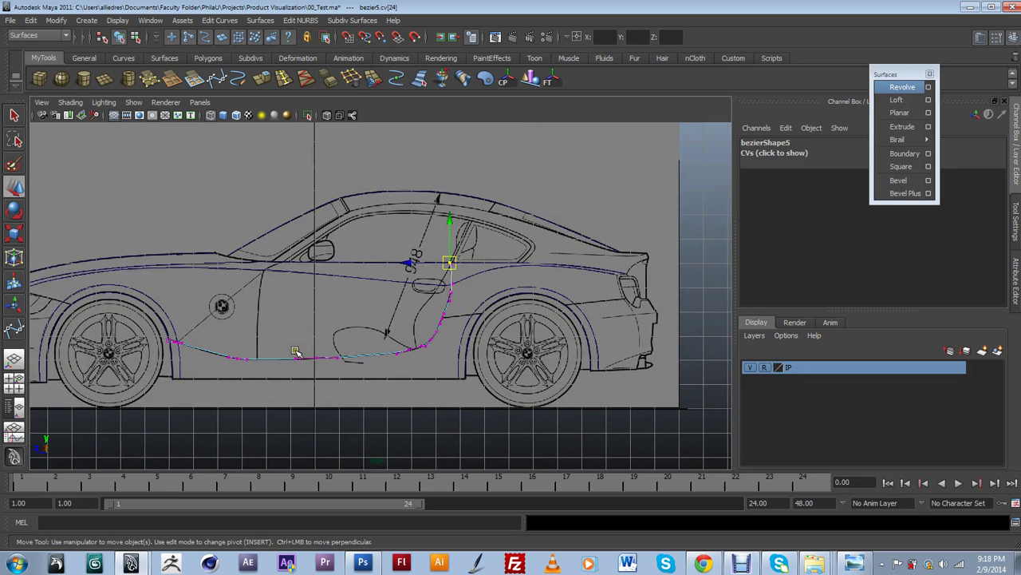
left_click(394, 433)
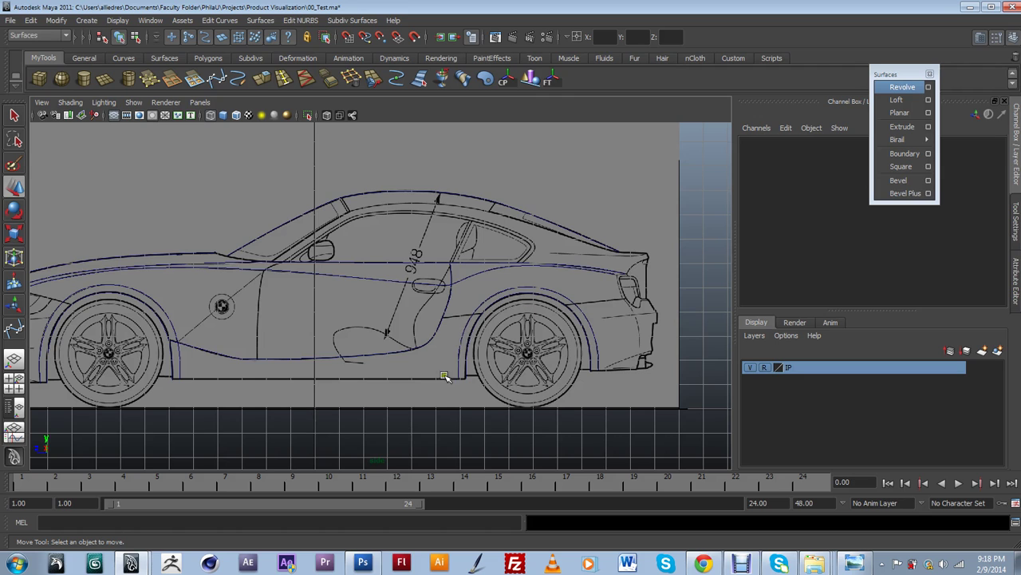
- Compare the blueprint's front fender with the bmw-z4-coup-02 reference photo, examining the diagonal crease through the badge and the door gap
middle_click_drag(321, 352, 479, 339, "alt")
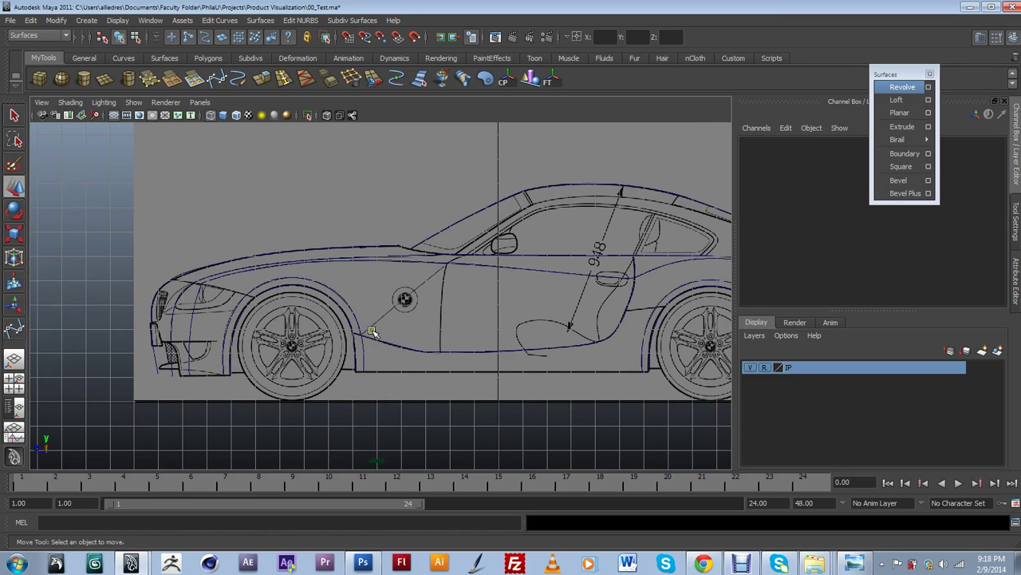
right_click_drag(477, 271, 510, 378, "alt")
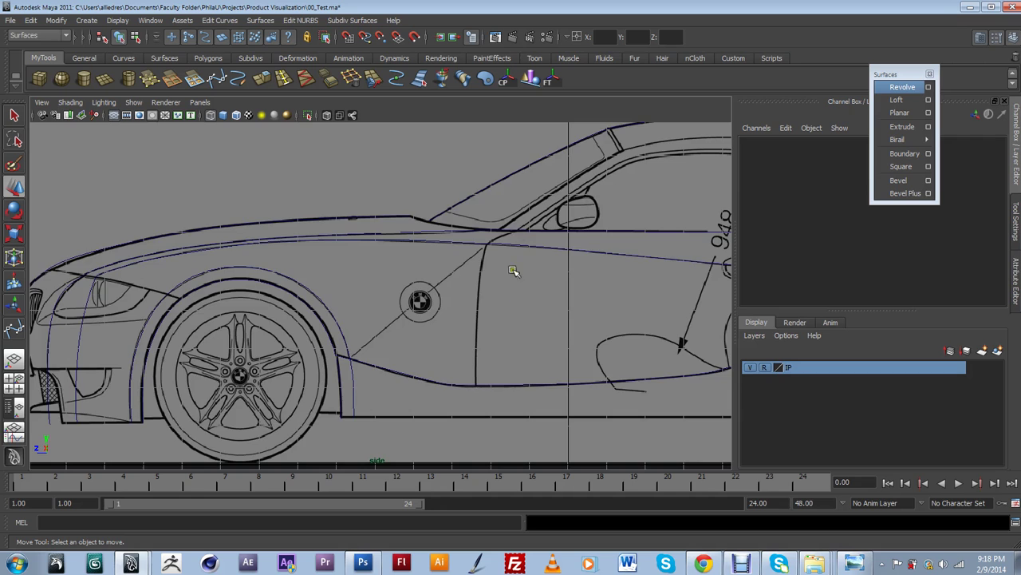
right_click_drag(513, 271, 527, 336, "alt")
middle_click_drag(530, 333, 438, 290, "alt")
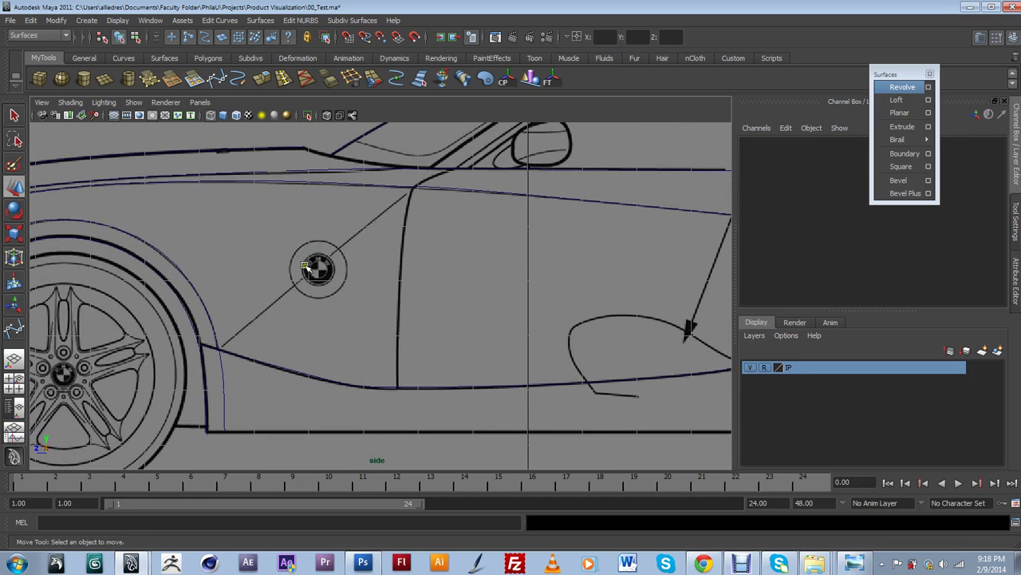
left_click(854, 562)
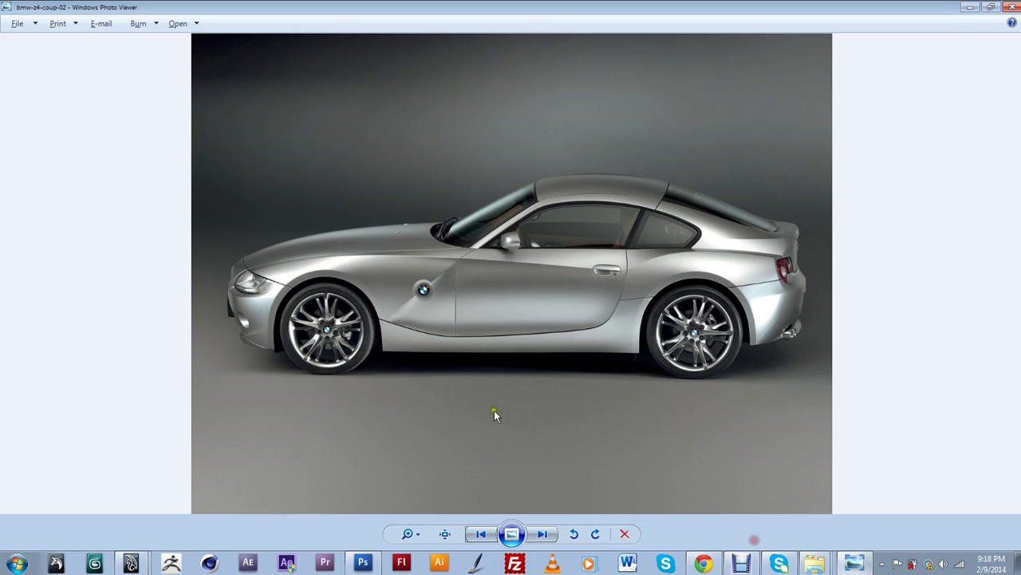
scroll(409, 303, "up", 5)
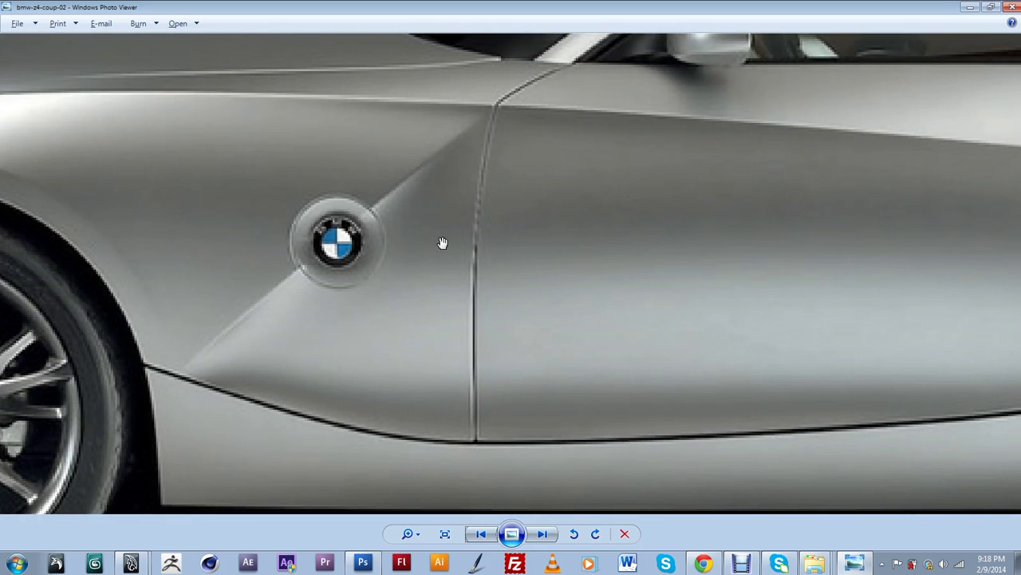
left_click(978, 7)
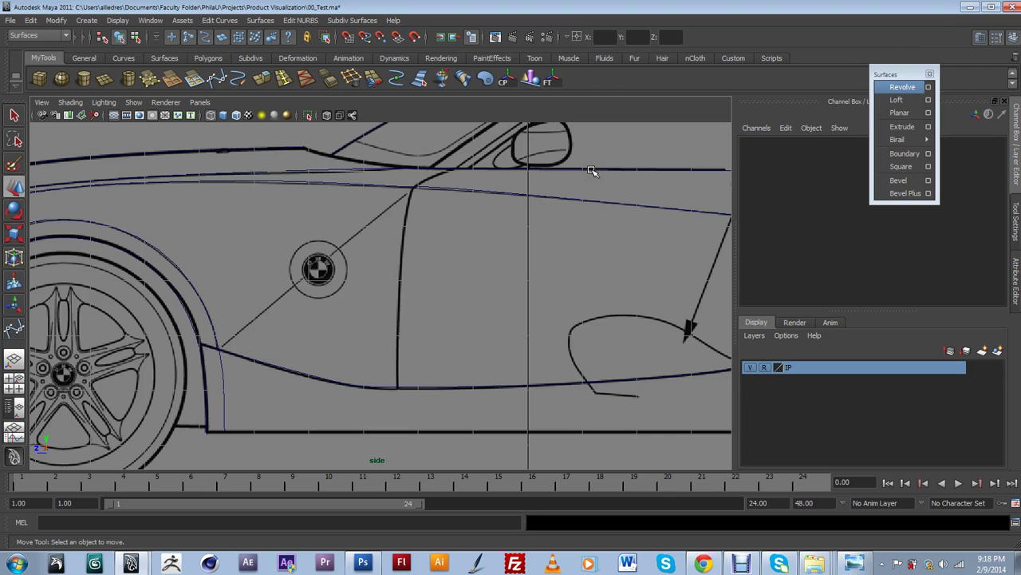
- Draw a NURBS circle centred on the BMW badge, matching the blueprint's outer ring around it
scroll(486, 211, "down", 5)
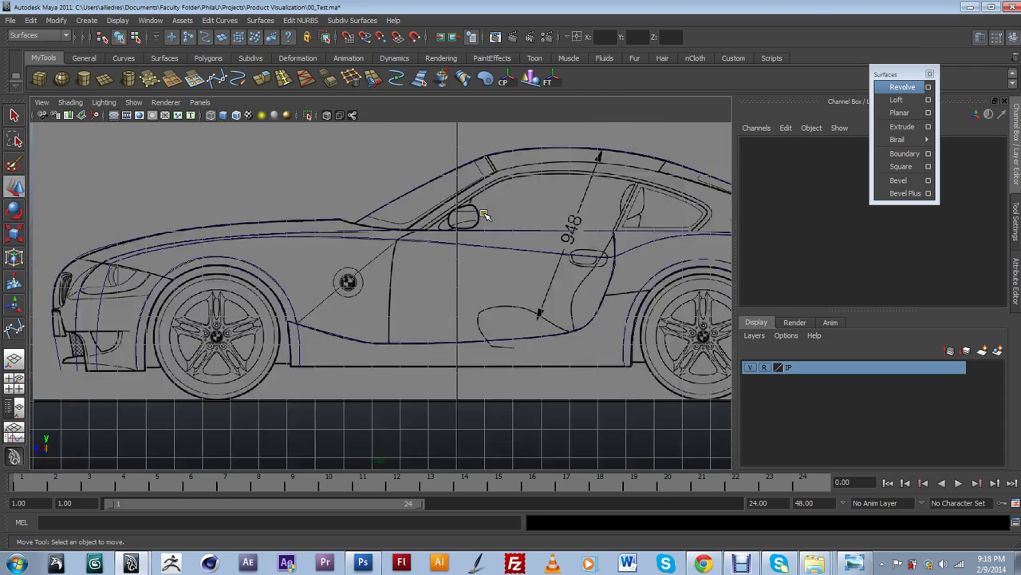
scroll(495, 209, "up", 6)
middle_click_drag(435, 279, 466, 282, "alt")
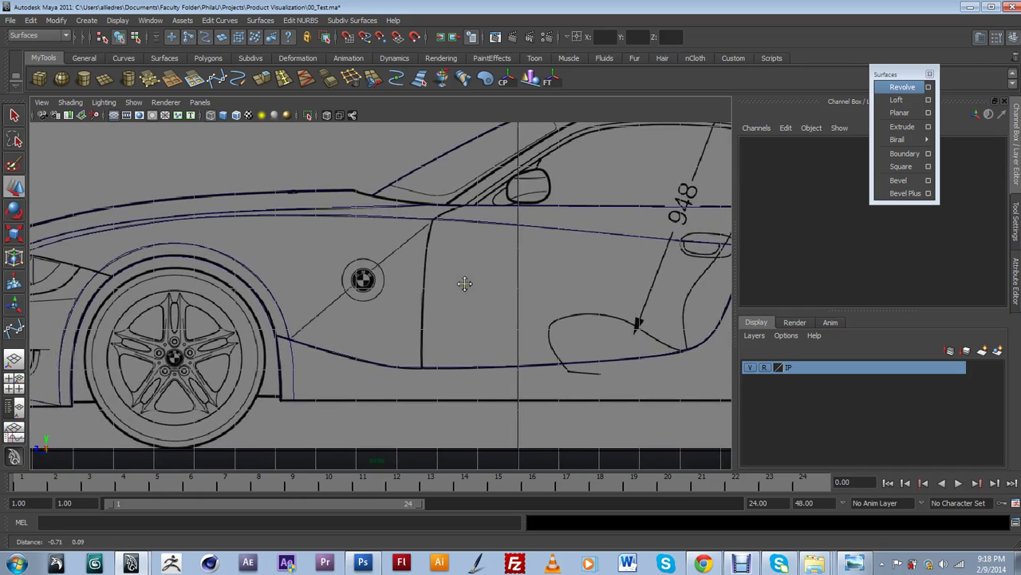
scroll(455, 283, "up", 3)
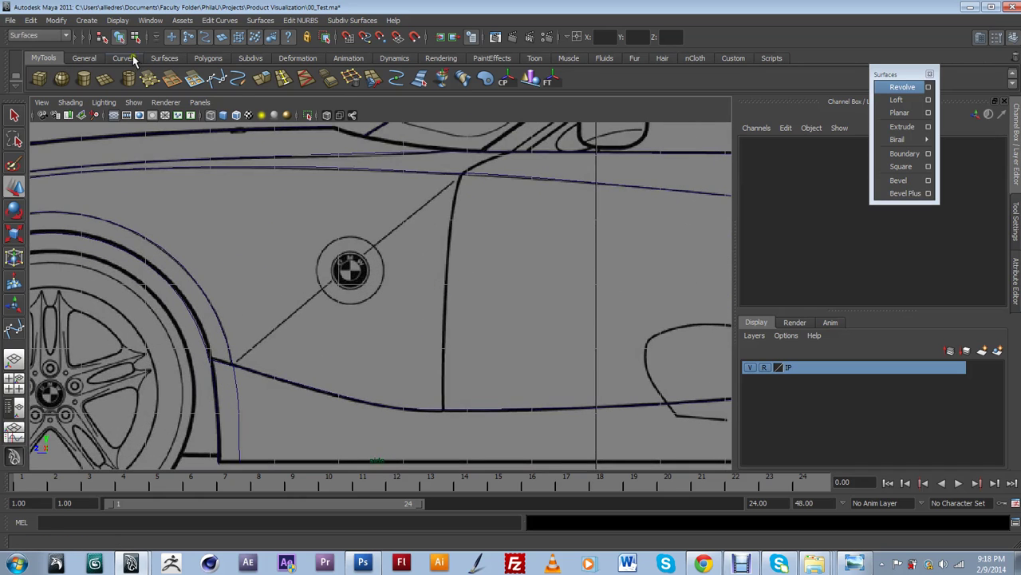
left_click(124, 58)
left_click(38, 77)
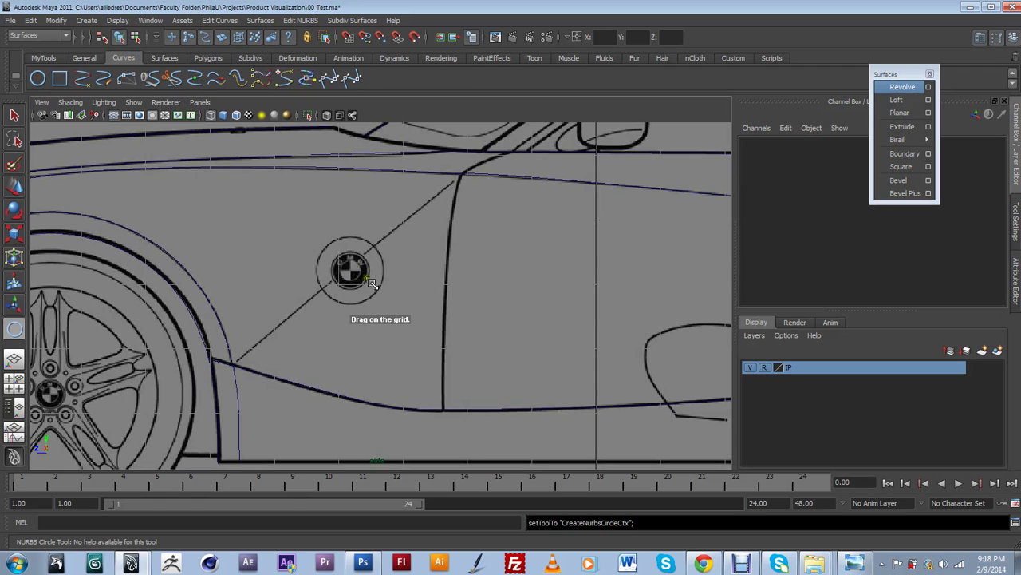
mouse_move(348, 268)
left_mouse_down()
mouse_move(364, 237)
mouse_move(349, 272)
left_mouse_up()
key("w")
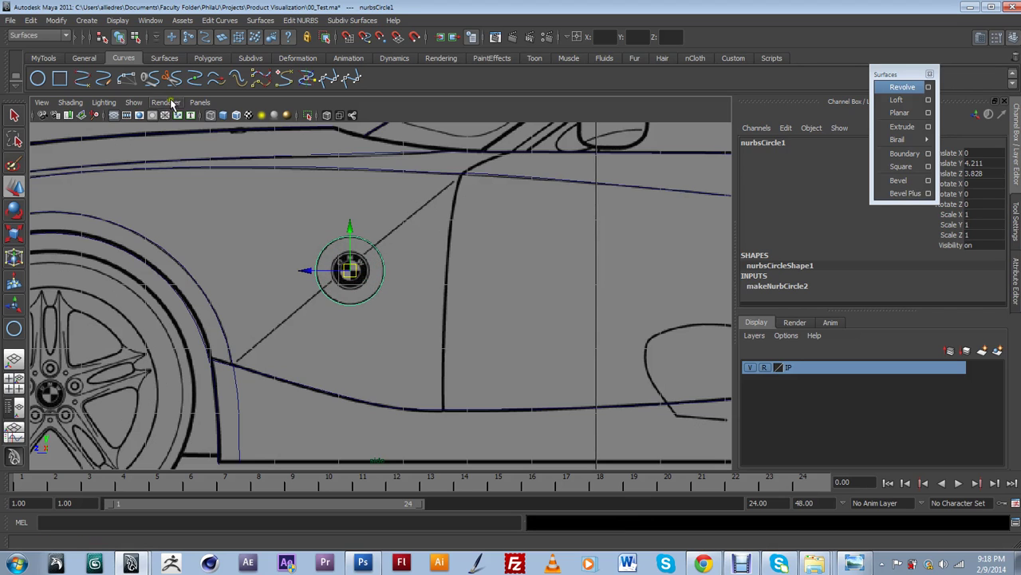
- Trace the diagonal fender crease with a Bezier curve from the lower body line through the badge to the door's upper front corner
left_click(44, 58)
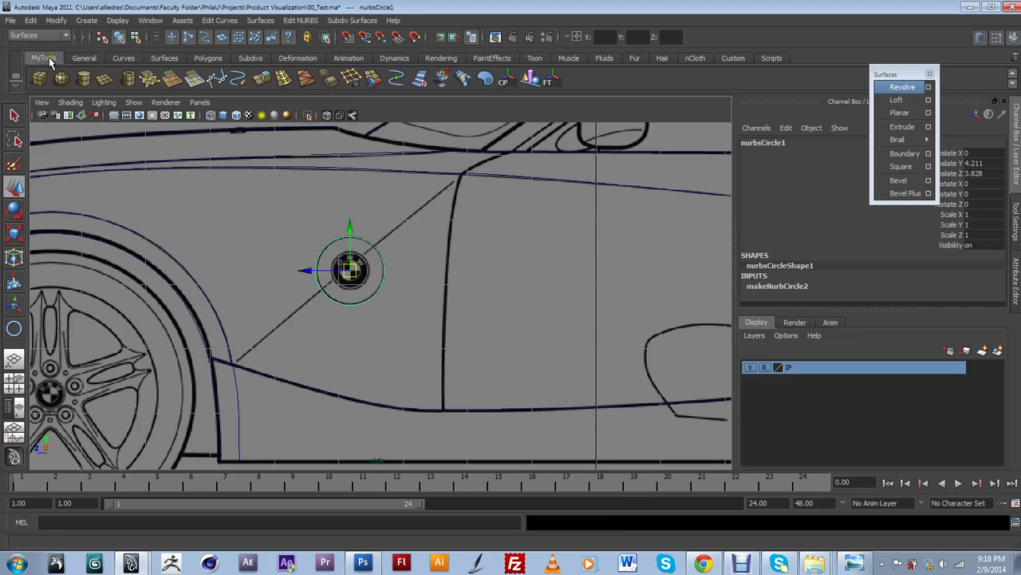
left_click(216, 80)
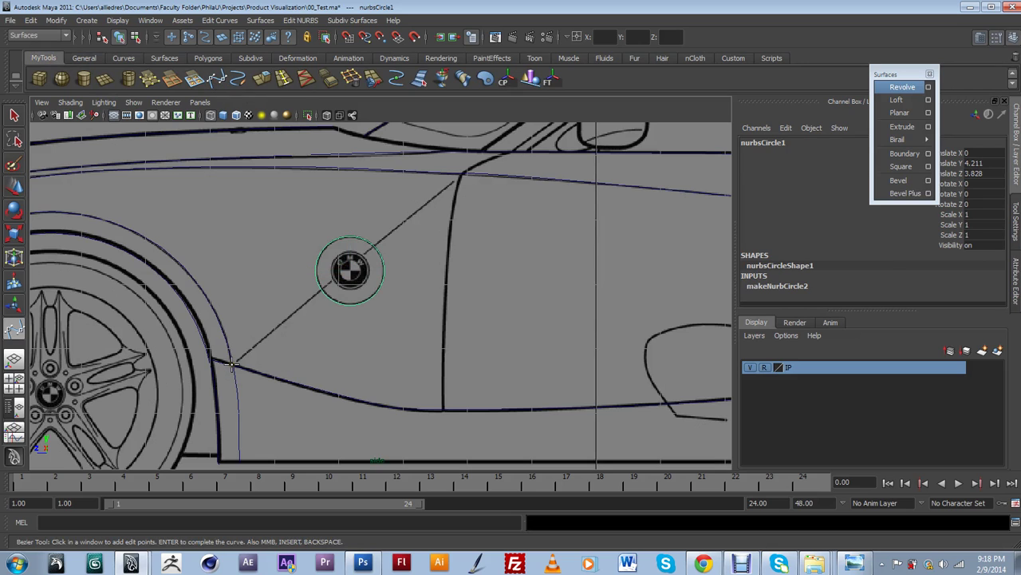
left_click(231, 366)
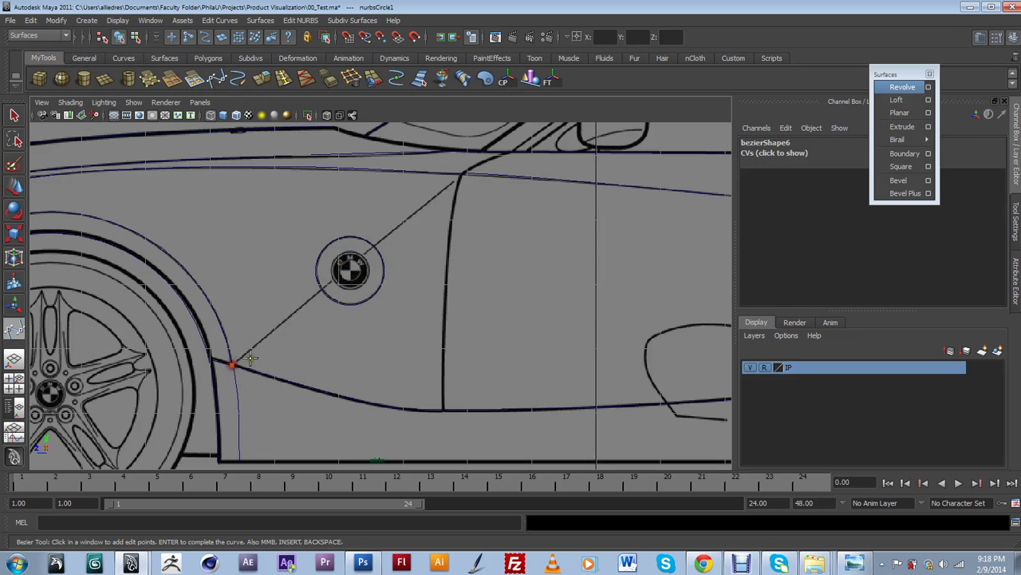
left_click(322, 289)
left_click(373, 246)
left_click(460, 176)
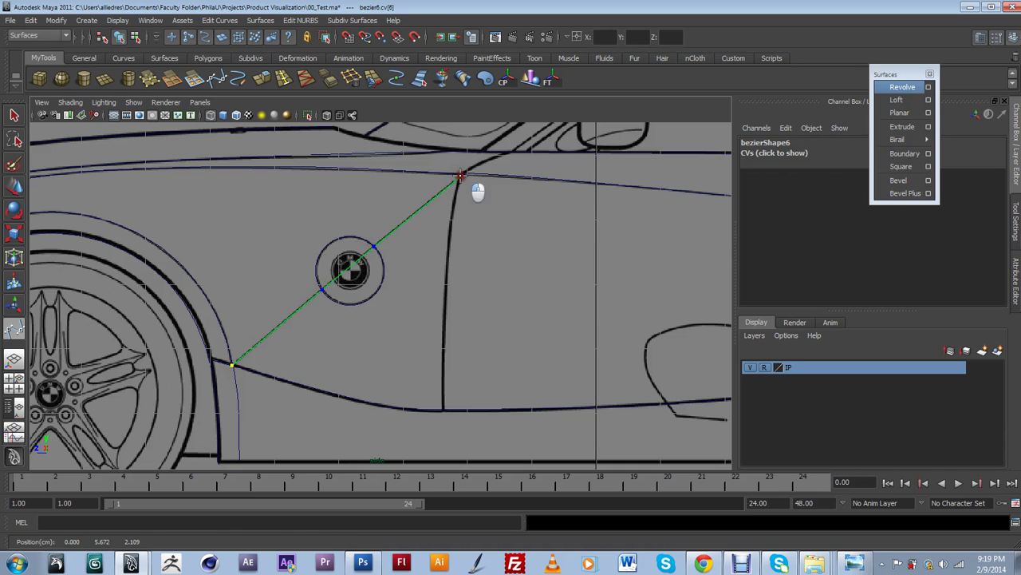
key("w")
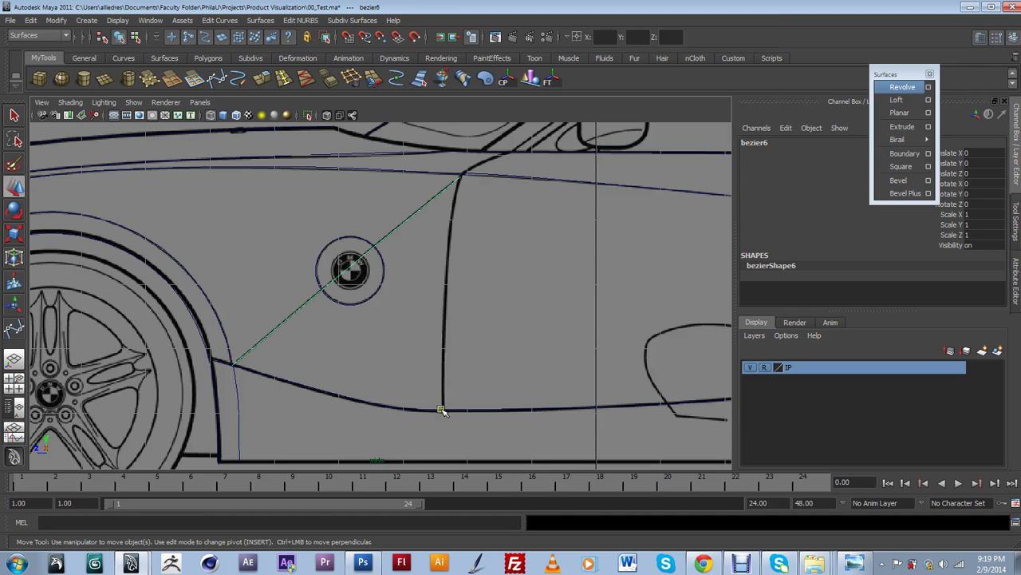
- Trace the door's front edge with a Bezier curve from the lower body line, around the upper corner, to the beltline curve
key("y")
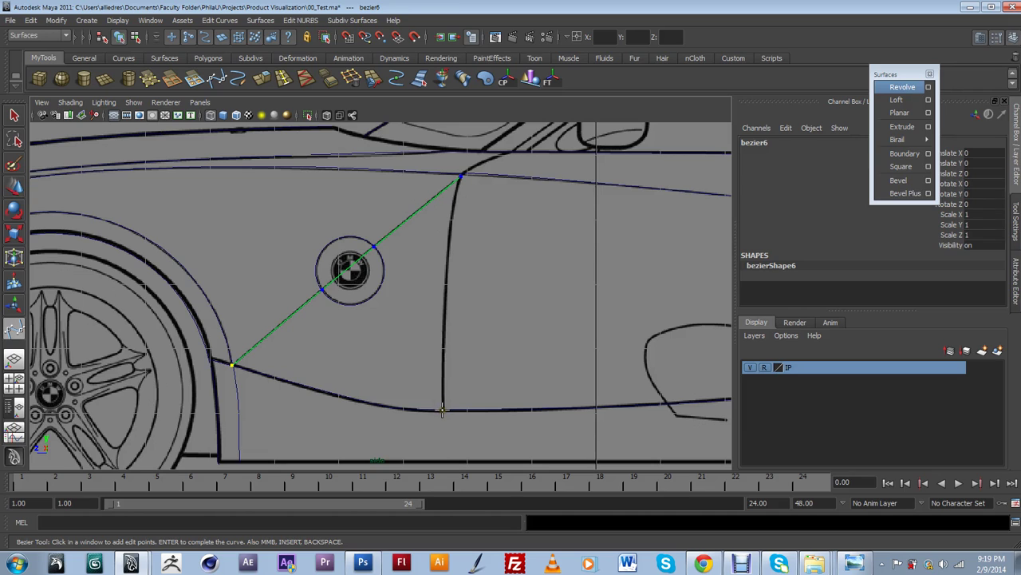
left_click(443, 410)
left_click_drag(446, 277, 449, 244)
left_click_drag(462, 173, 466, 171)
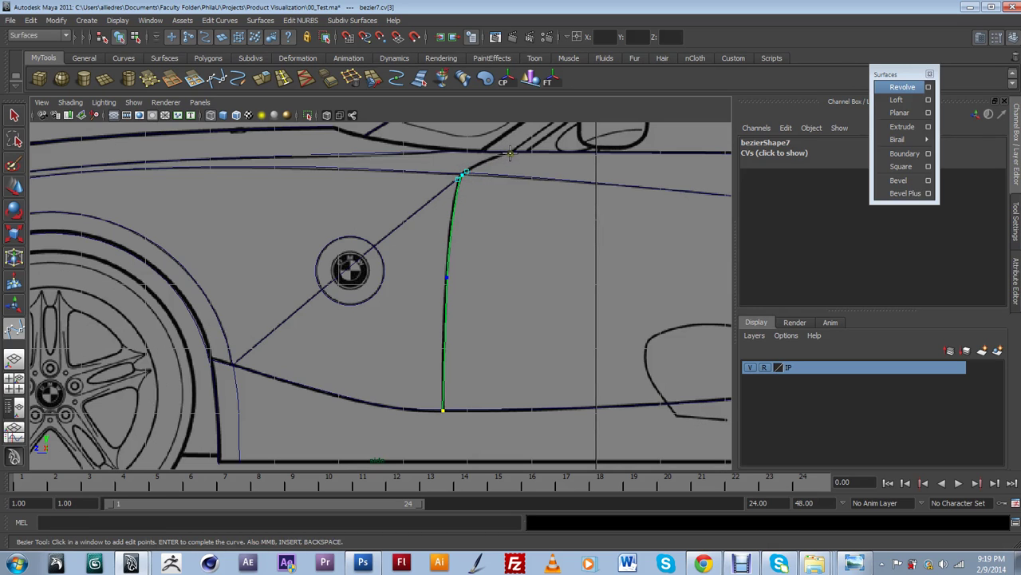
left_click(508, 151)
key("Return")
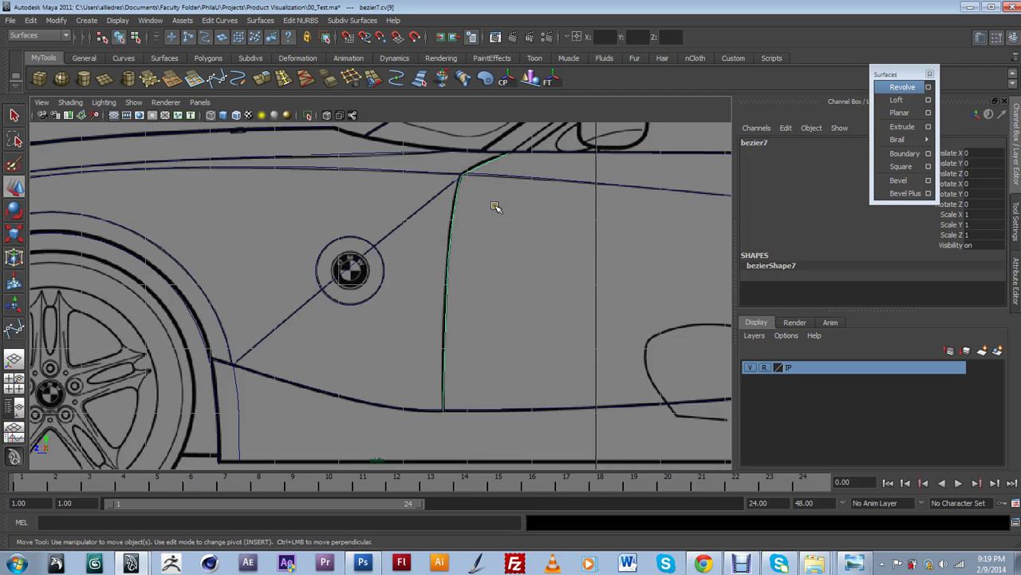
- Insert a knot midway along the front door curve's short upper segment between the corner and the beltline
scroll(495, 209, "down", 5)
scroll(486, 210, "up", 8)
scroll(490, 308, "up", 4)
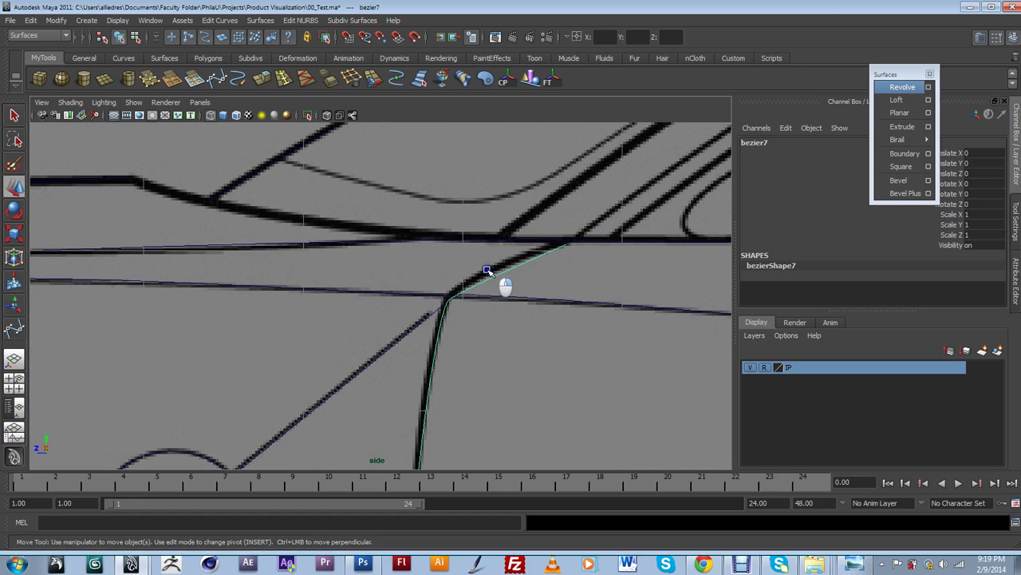
left_click(514, 264)
left_click(506, 271)
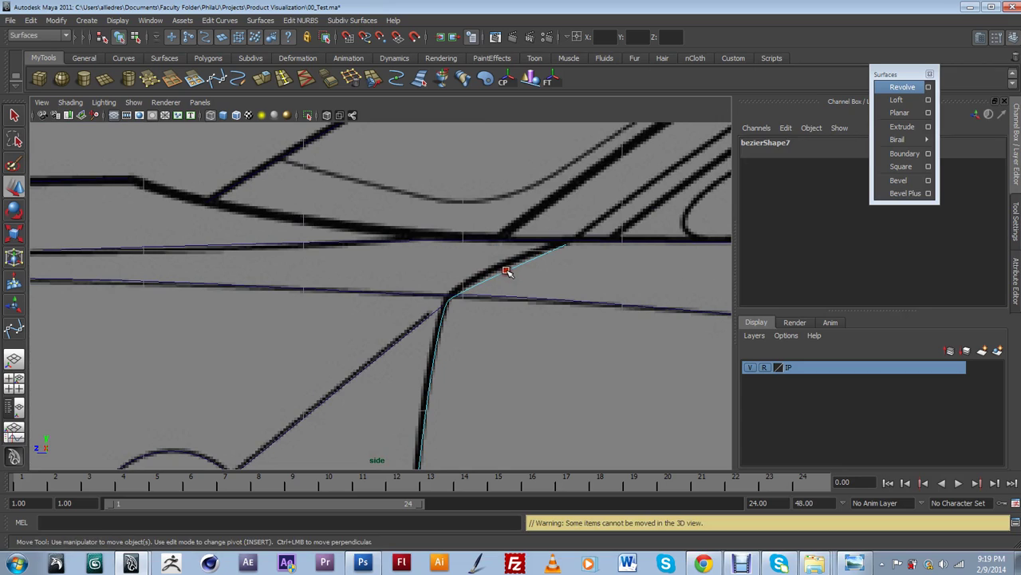
left_click(505, 271)
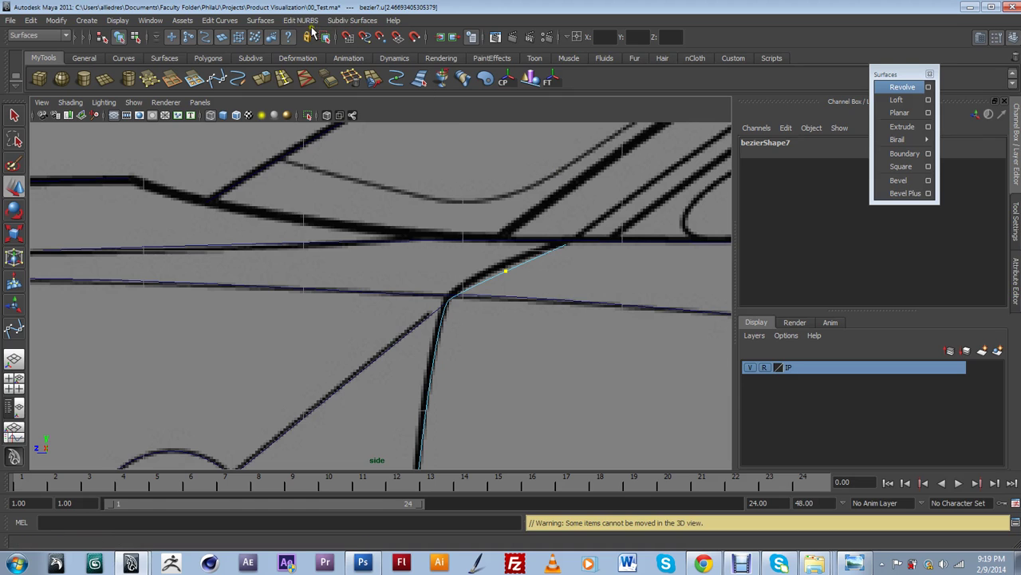
left_click(221, 21)
left_click(226, 30)
left_click_drag(228, 31, 814, 72)
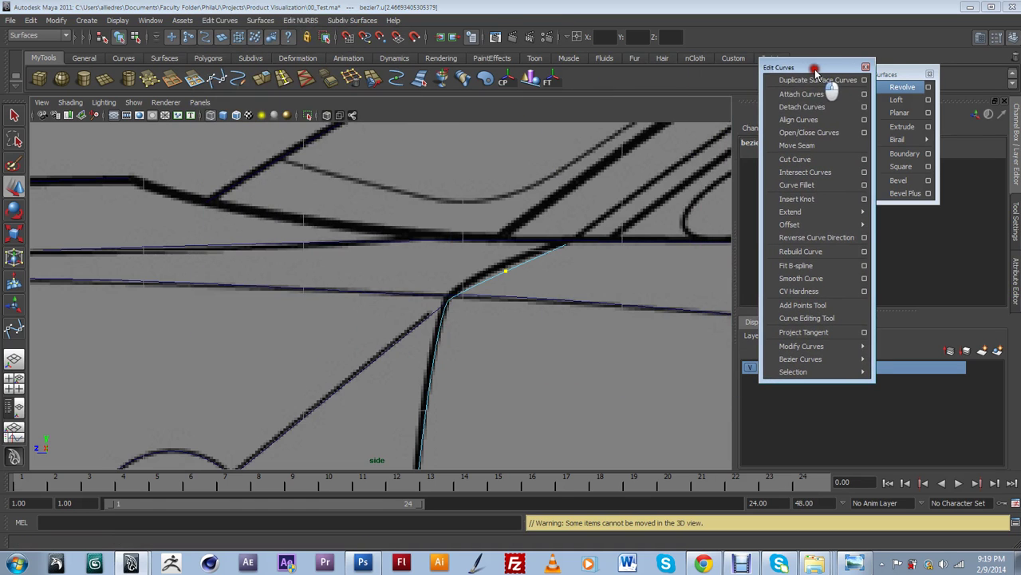
left_click(802, 199)
- Move the front door curve's new anchor and its upper end anchor to fit the blueprint line up to the beltline
right_click_drag(508, 265, 485, 268)
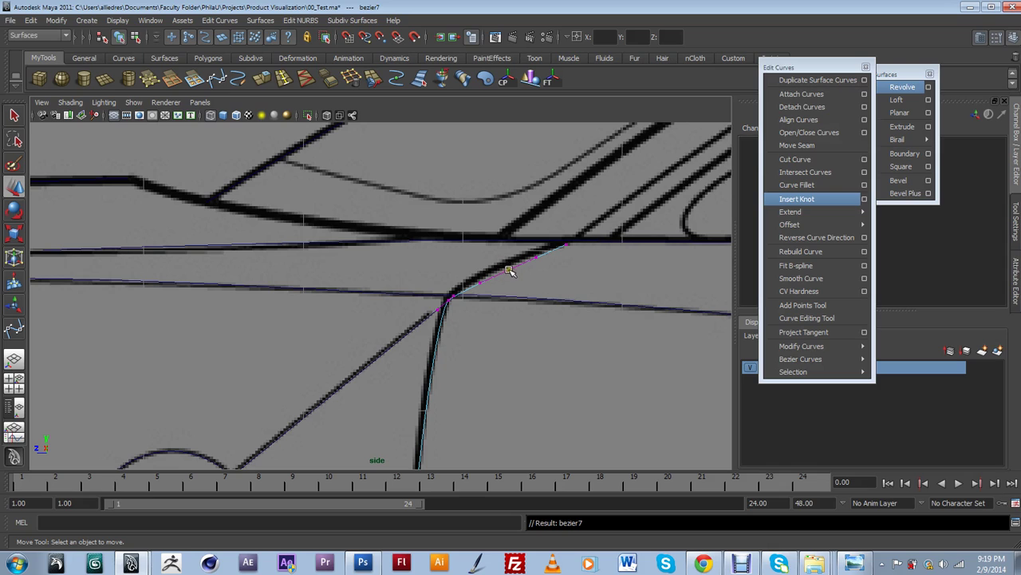
left_click(507, 272)
left_click_drag(506, 267, 502, 258)
left_click_drag(583, 266, 567, 241)
left_click(560, 240)
scroll(463, 314, "down", 5)
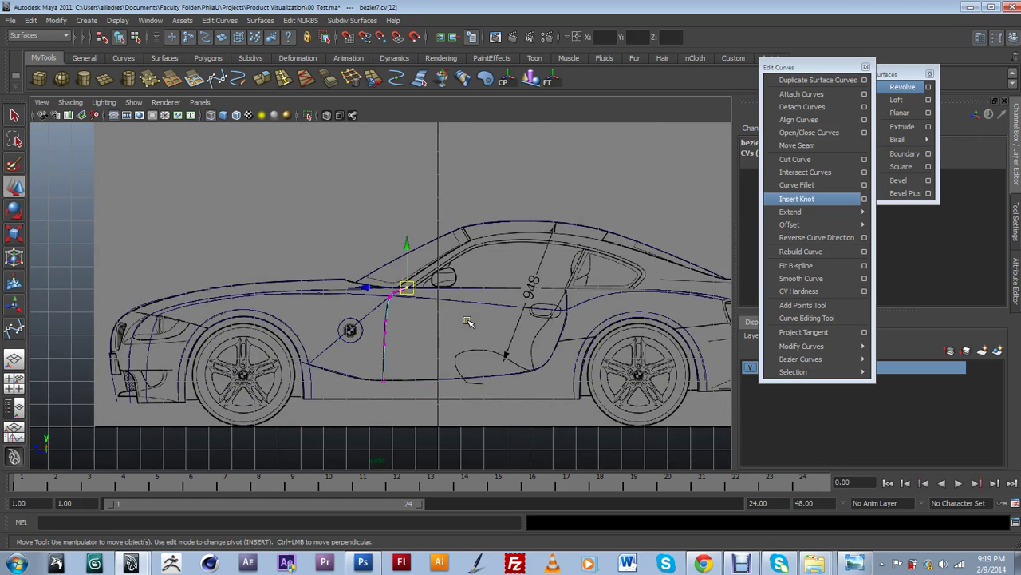
- Adjust the front door curve's middle anchor so the vertical edge follows the blueprint line
scroll(468, 321, "up", 3)
scroll(385, 359, "up", 5)
left_click_drag(426, 396, 380, 413)
scroll(473, 349, "down", 5)
scroll(473, 350, "down", 1)
scroll(476, 350, "up", 1)
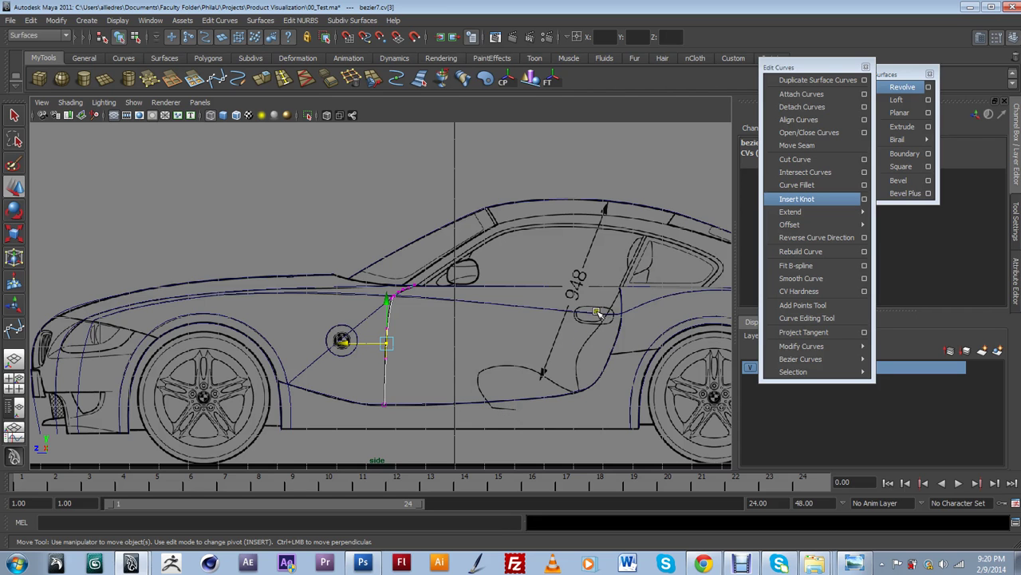
- Examine the traced curves against the blueprint around the door, side windows, rear fender and rear bumper
scroll(597, 314, "up", 3)
scroll(597, 314, "down", 4)
middle_click_drag(626, 307, 530, 295, "alt")
scroll(532, 295, "up", 1)
scroll(531, 297, "up", 3)
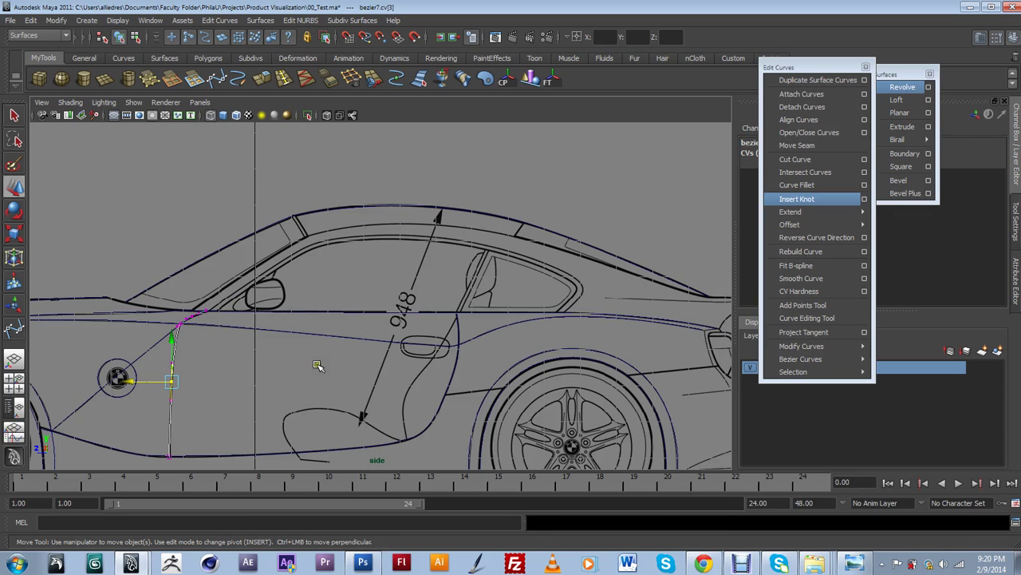
scroll(364, 339, "up", 1)
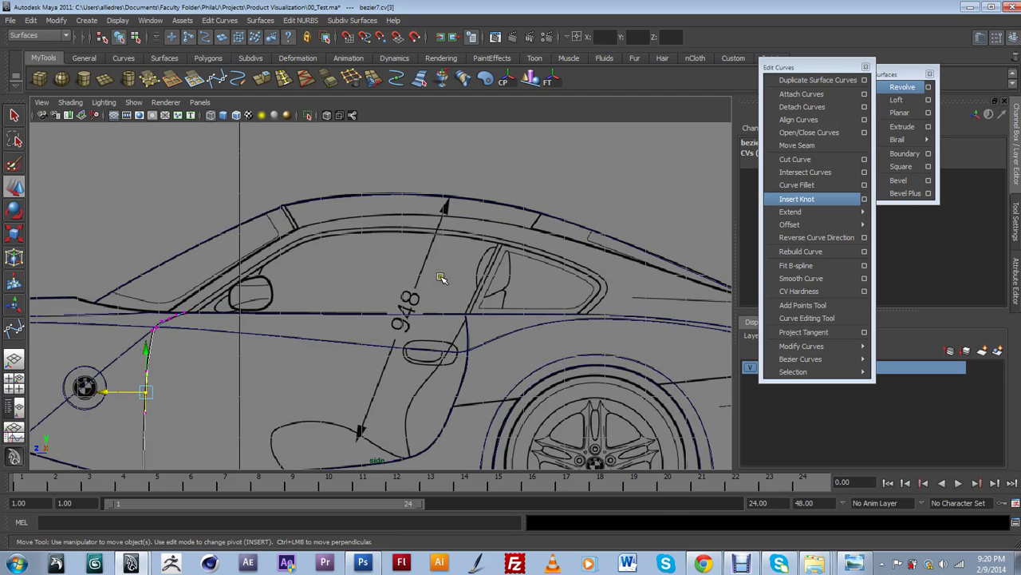
scroll(441, 278, "down", 3)
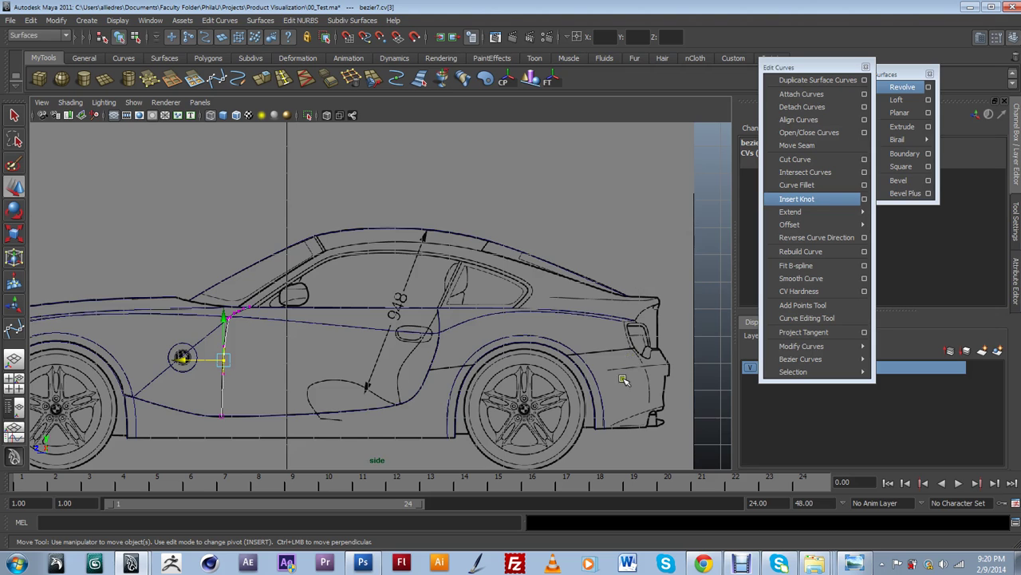
scroll(623, 380, "up", 2)
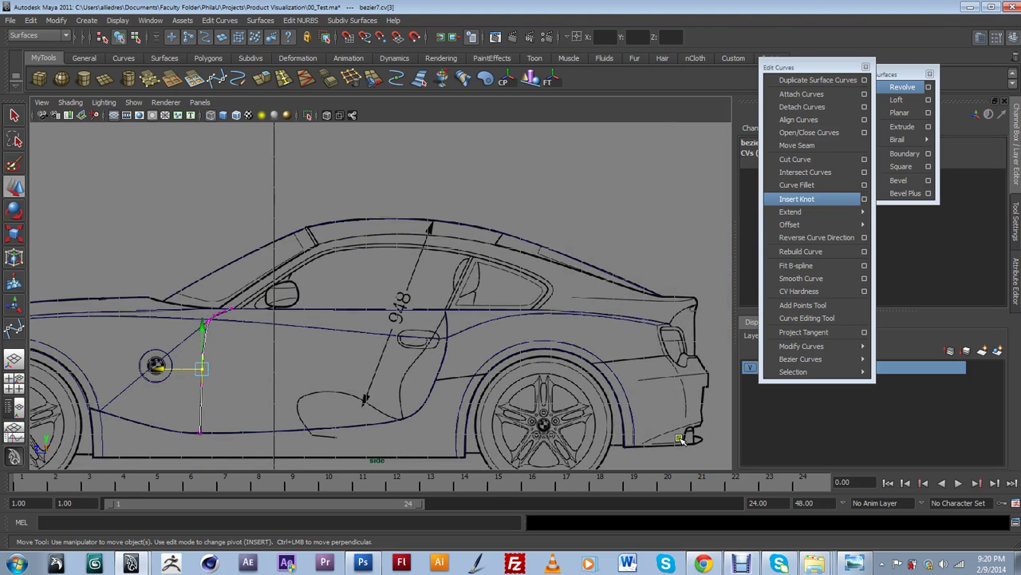
scroll(679, 439, "down", 3)
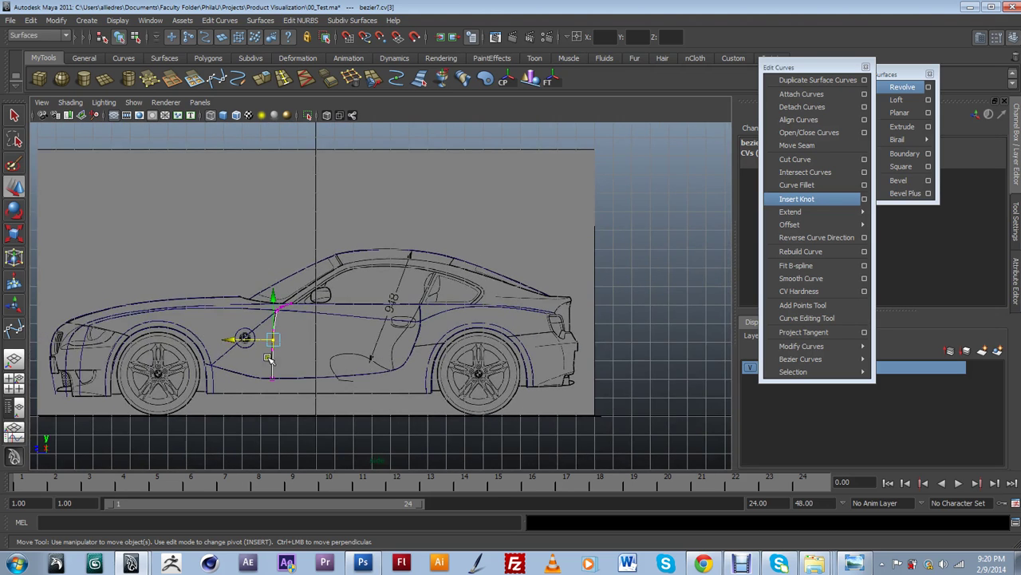
- Trace the lower roof line with a Bezier curve from the windshield base up the pillar and along the roof above the door window
left_click(58, 342)
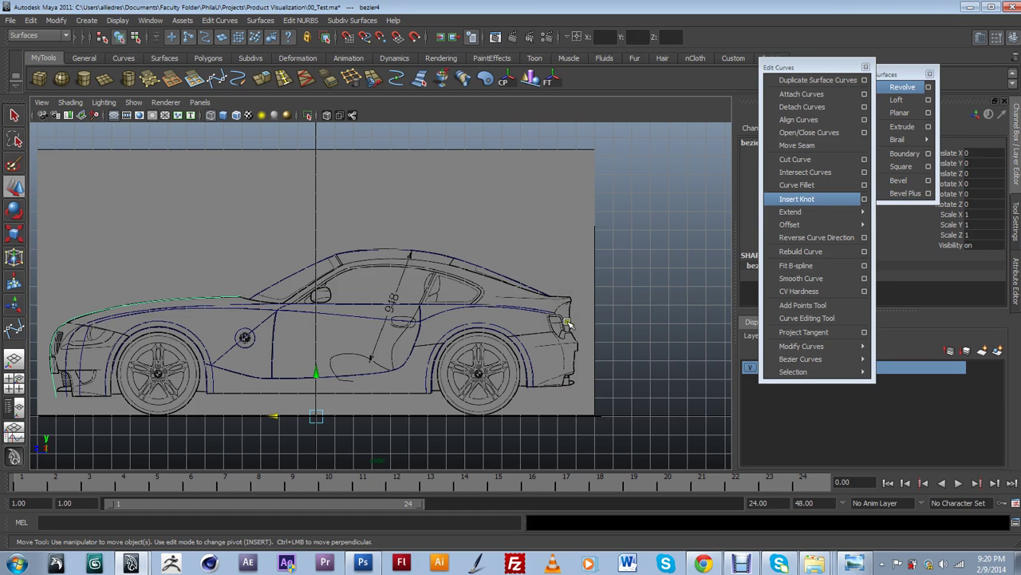
scroll(566, 333, "up", 2)
scroll(677, 334, "up", 5)
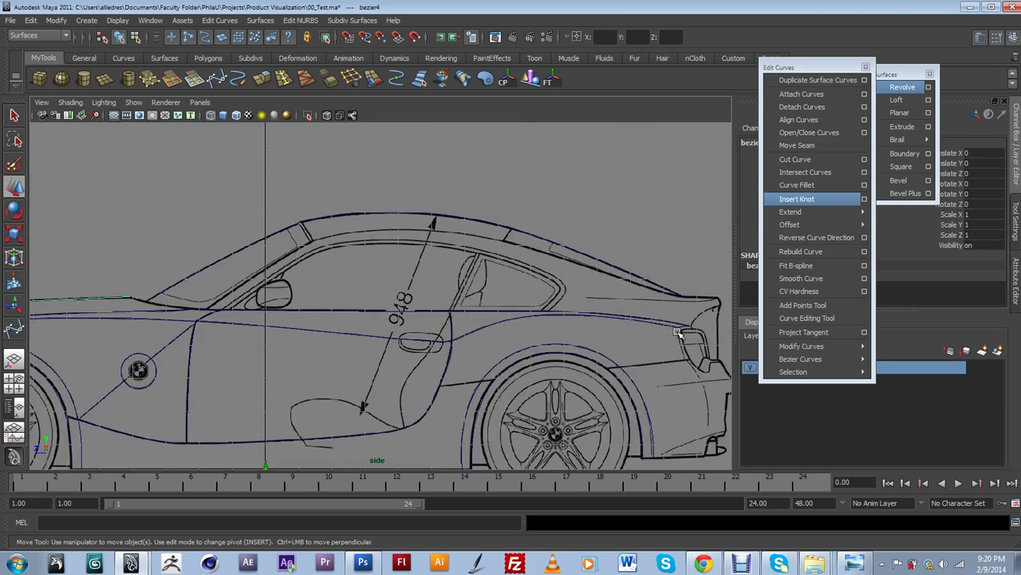
middle_click_drag(590, 284, 591, 287, "alt")
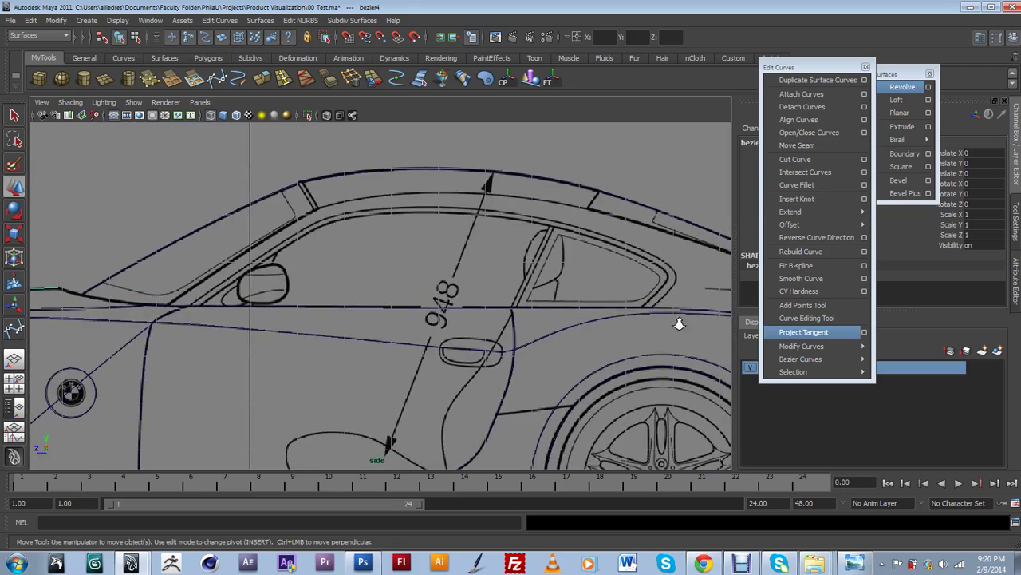
scroll(677, 321, "down", 4)
middle_click_drag(672, 409, 614, 375, "alt")
middle_click_drag(440, 329, 479, 343, "alt")
scroll(568, 355, "up", 2)
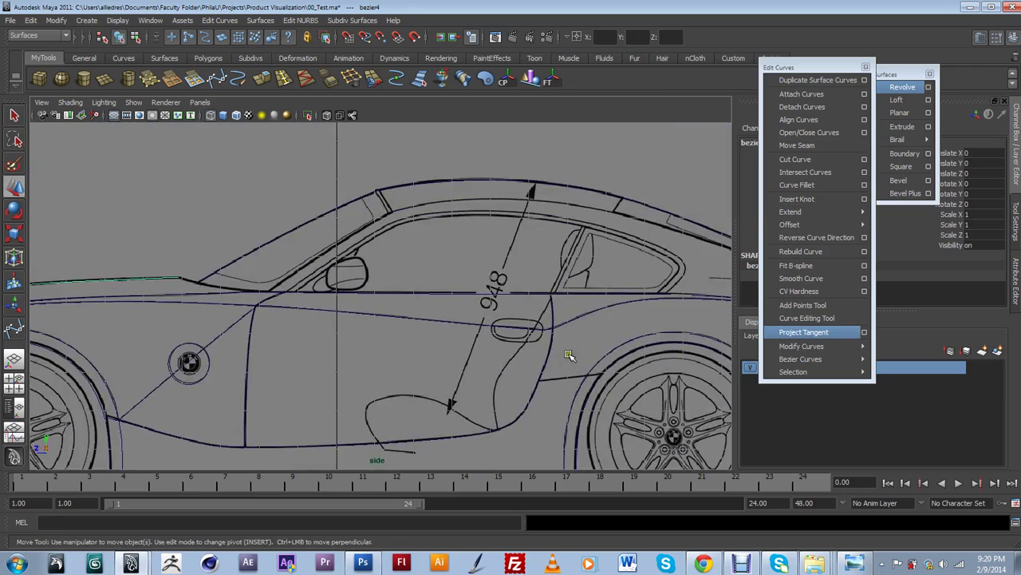
key("y")
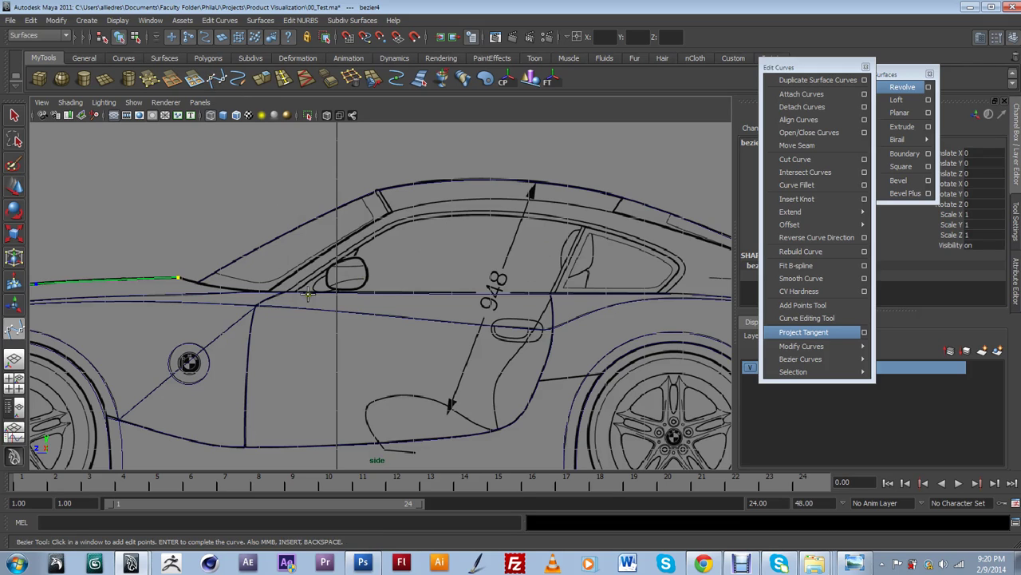
left_click(268, 291)
left_click_drag(323, 253, 341, 242)
mouse_move(392, 210)
left_mouse_down()
mouse_move(417, 216)
mouse_move(407, 208)
left_mouse_up()
left_click_drag(525, 197, 582, 206)
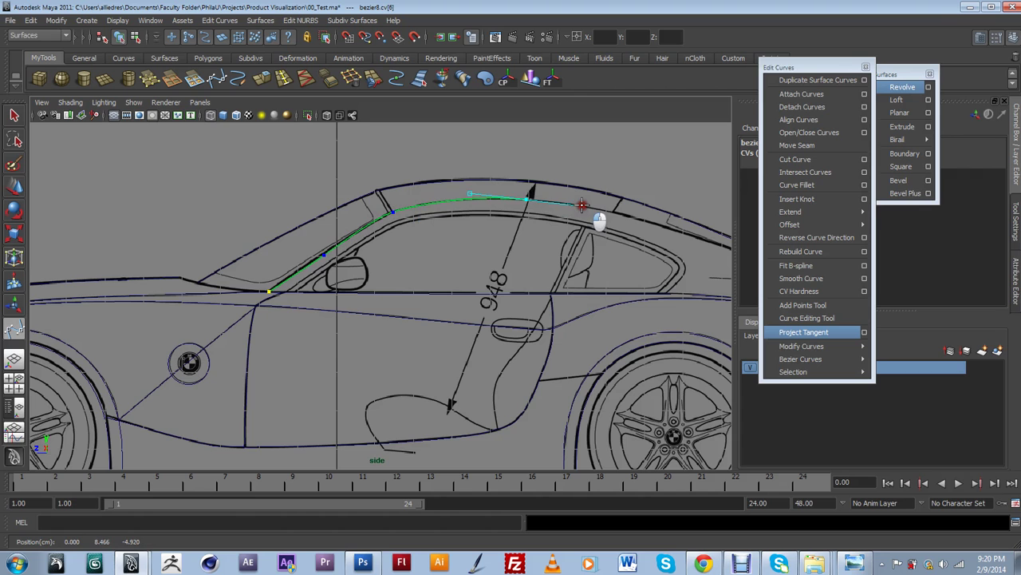
- Continue the lower roof line curve rearward along the blueprint and finish it where the roof meets the rear deck
middle_click_drag(556, 253, 330, 266, "alt")
left_click_drag(389, 222, 405, 232)
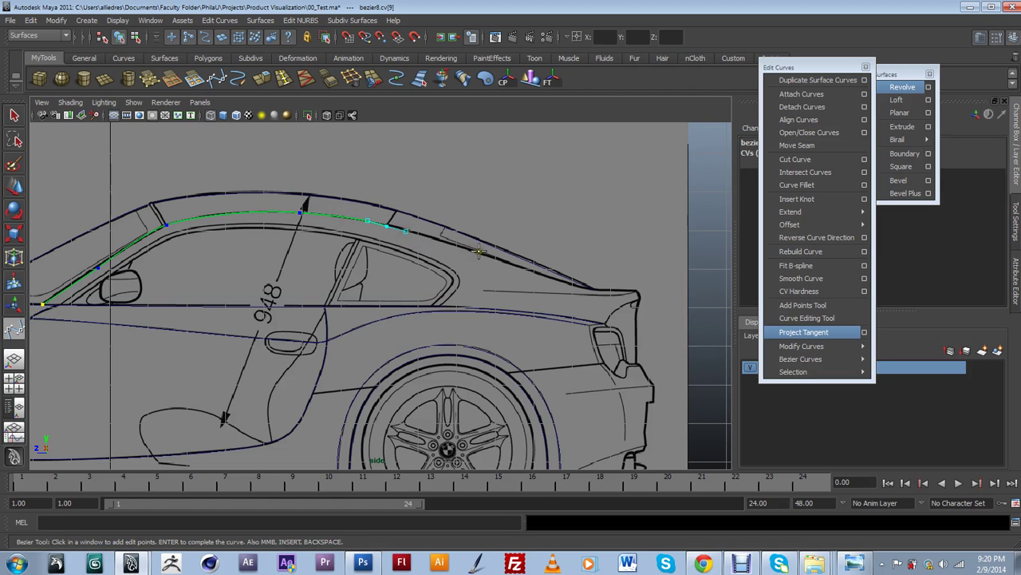
left_click_drag(474, 251, 492, 256)
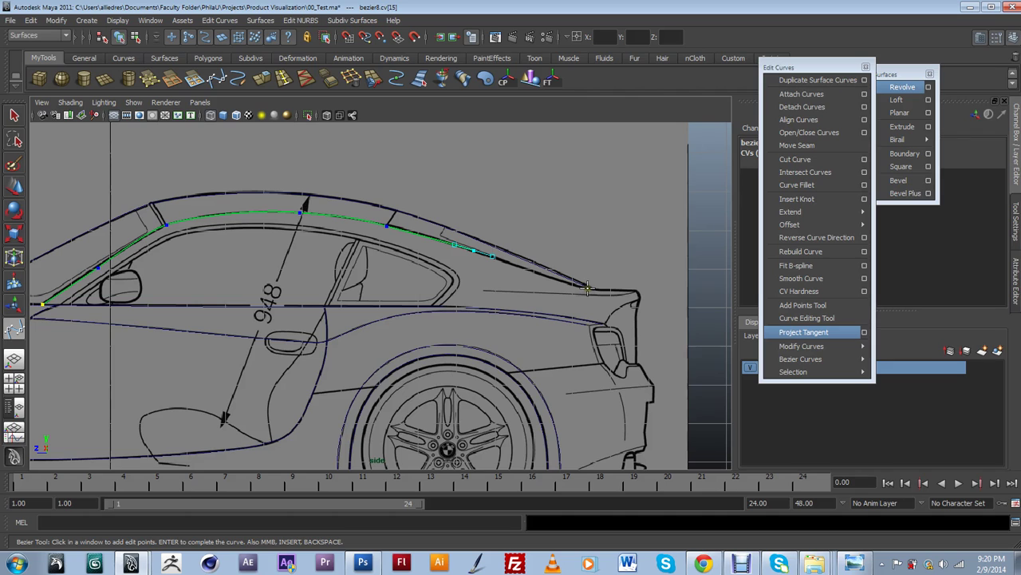
mouse_move(593, 290)
left_mouse_down()
mouse_move(611, 299)
mouse_move(595, 285)
left_mouse_up()
key("w")
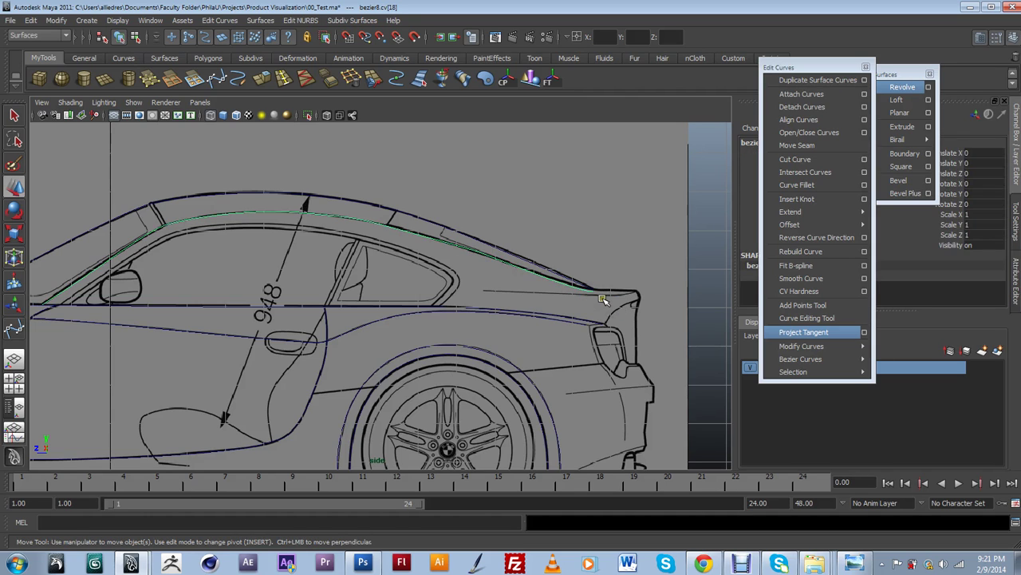
- Move the lower roof line curve's rear end anchor up onto the blueprint line at the rear deck corner
right_click_drag(428, 237, 387, 236)
scroll(539, 424, "up", 6)
middle_click_drag(540, 424, 237, 383, "alt")
scroll(360, 335, "up", 4)
left_click(401, 271)
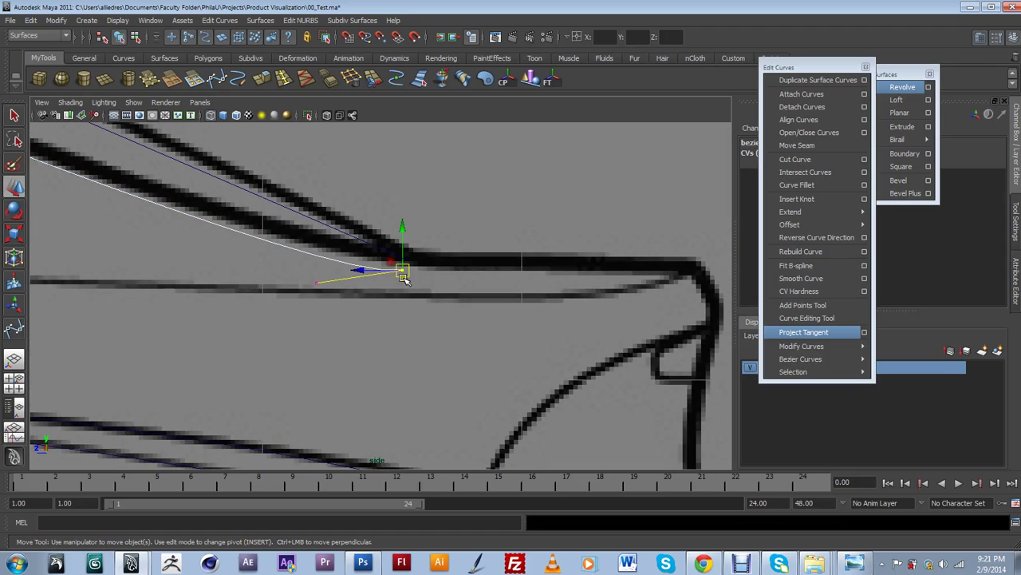
left_click_drag(406, 254, 404, 251)
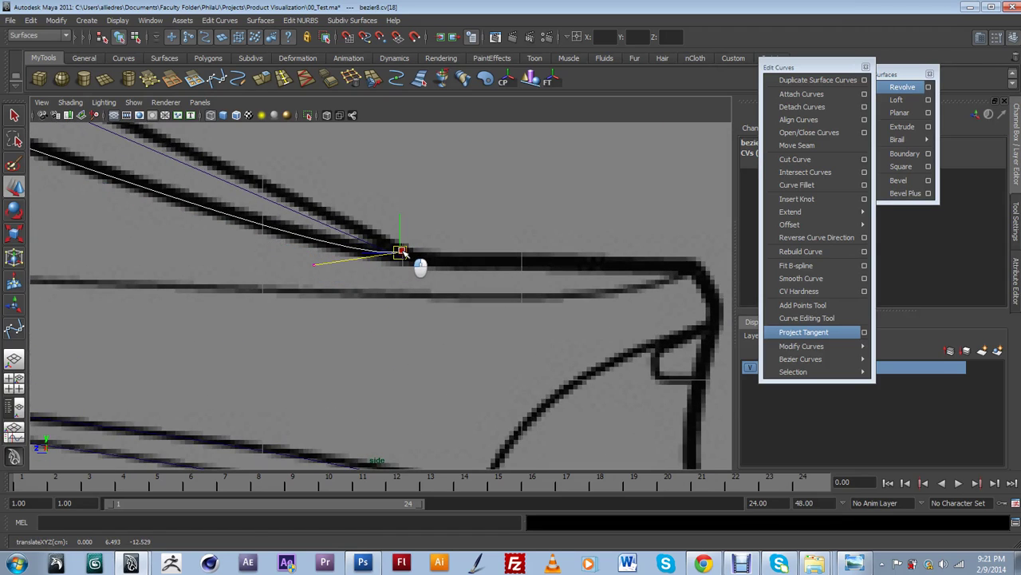
- Lower the lower roof line curve's anchor above the door window slightly so the arc follows the blueprint
scroll(415, 279, "down", 8)
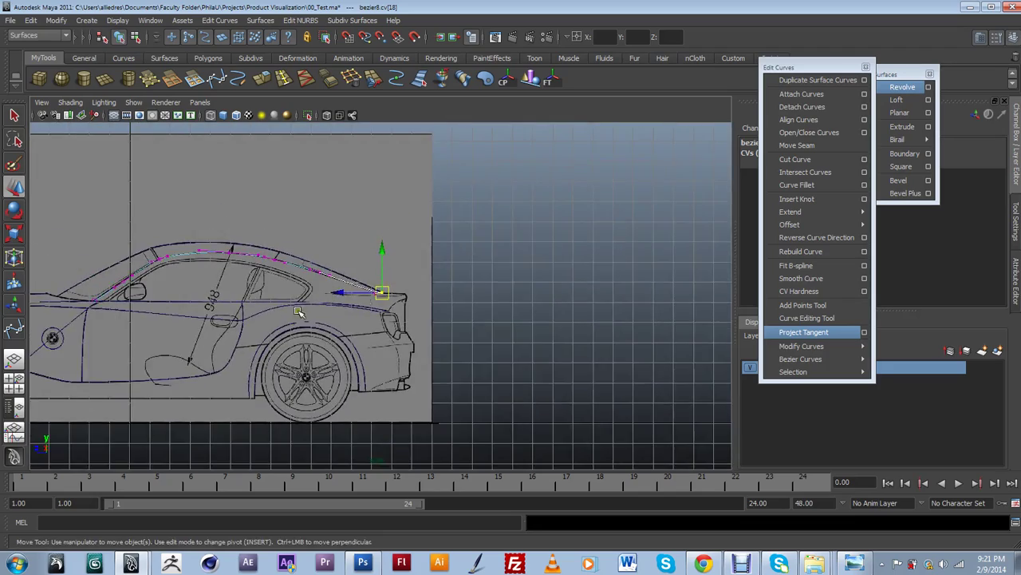
scroll(463, 343, "up", 8)
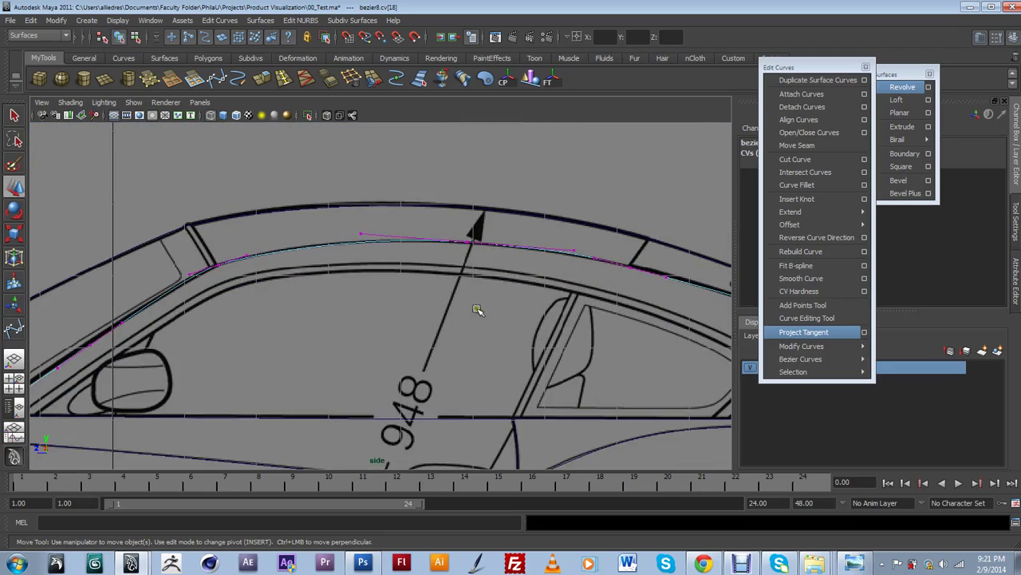
left_click(469, 238)
left_click_drag(468, 236, 470, 241)
- Shift the lower roof line curve's anchor on the windshield pillar down along the blueprint line
middle_click_drag(291, 267, 521, 193, "alt")
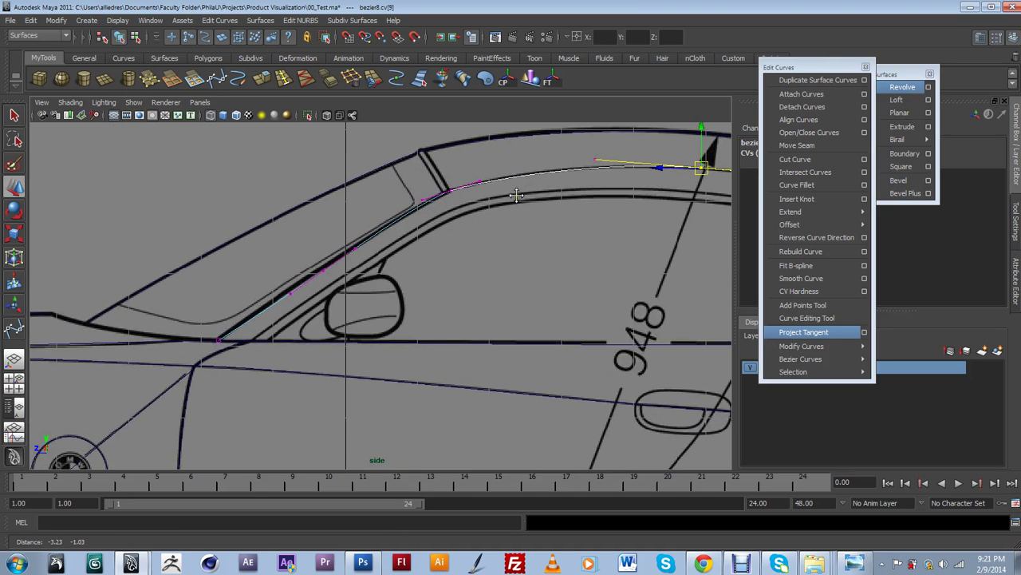
scroll(335, 313, "down", 5)
middle_click_drag(480, 317, 458, 324, "alt")
scroll(459, 324, "up", 6)
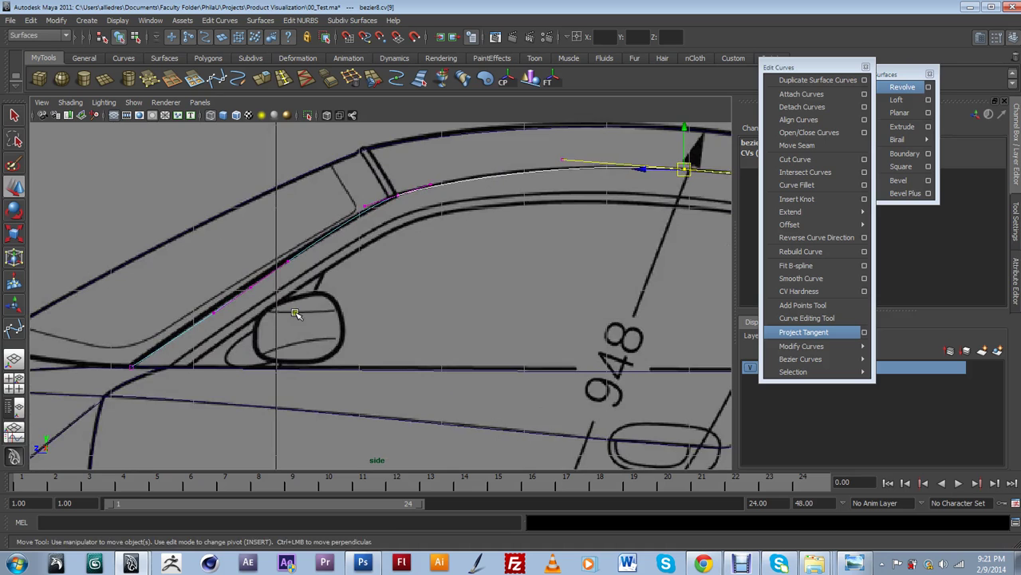
middle_click_drag(296, 312, 364, 311, "alt")
scroll(348, 264, "up", 2)
left_click(351, 248)
left_click_drag(351, 247, 300, 277)
- Examine the lower roof line curve against the blueprint, and the roof and side windows in the Windows Photo Viewer reference bmw-z4-coup-02
scroll(373, 263, "down", 5)
middle_click_drag(533, 311, 377, 297, "alt")
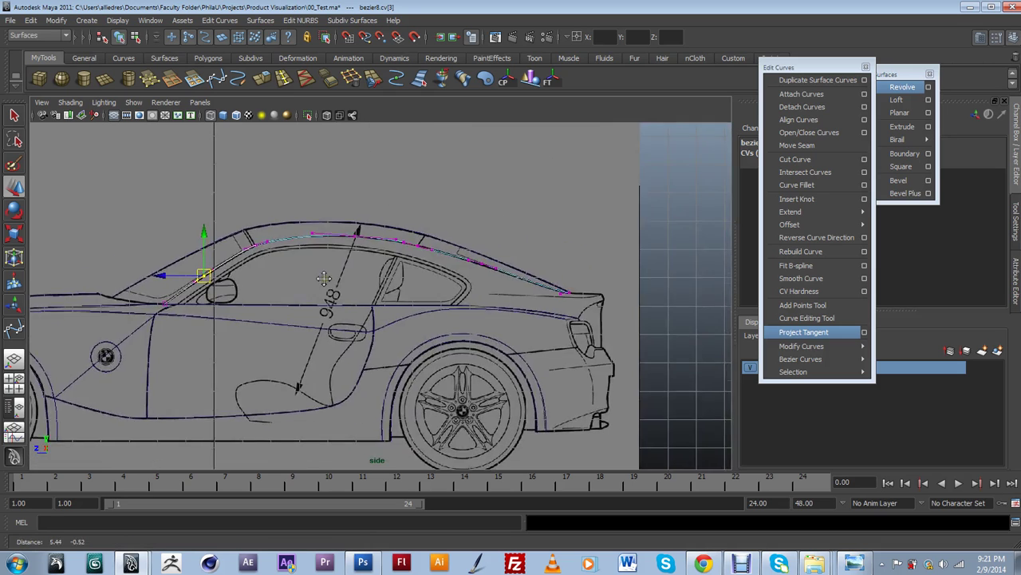
scroll(377, 297, "up", 4)
middle_click_drag(523, 330, 541, 314, "alt")
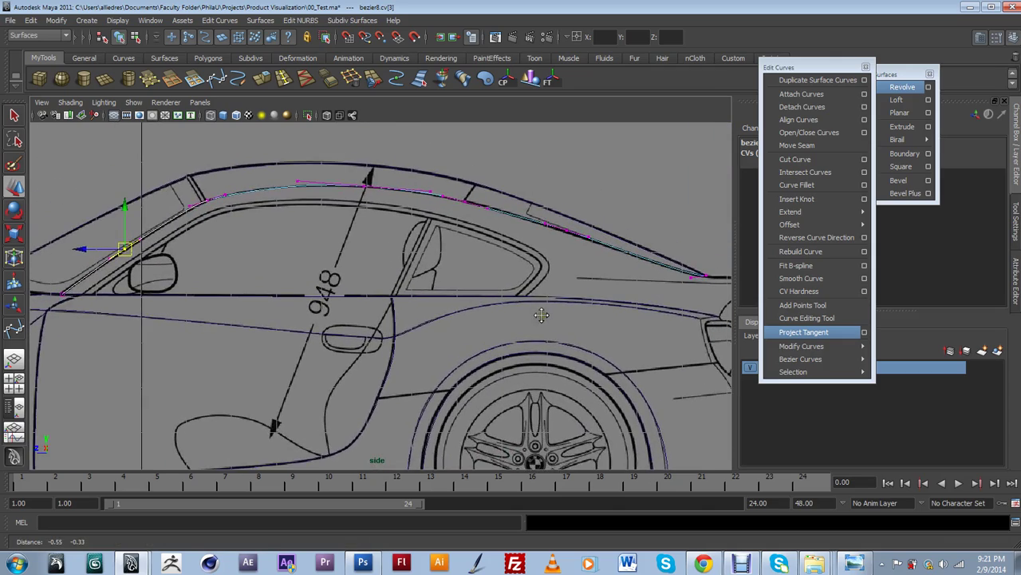
scroll(542, 315, "up", 1)
scroll(384, 297, "down", 2)
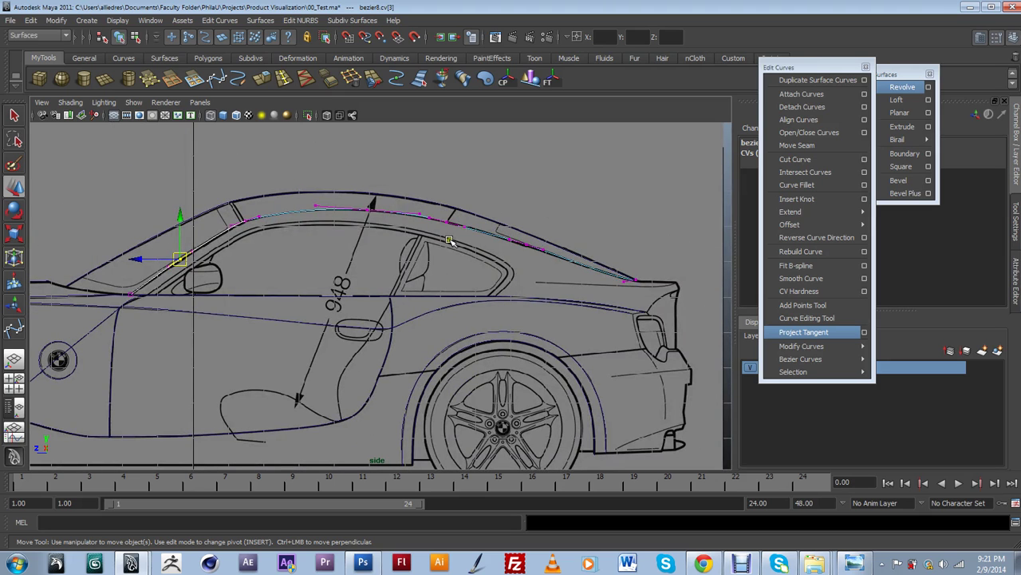
left_click(855, 564)
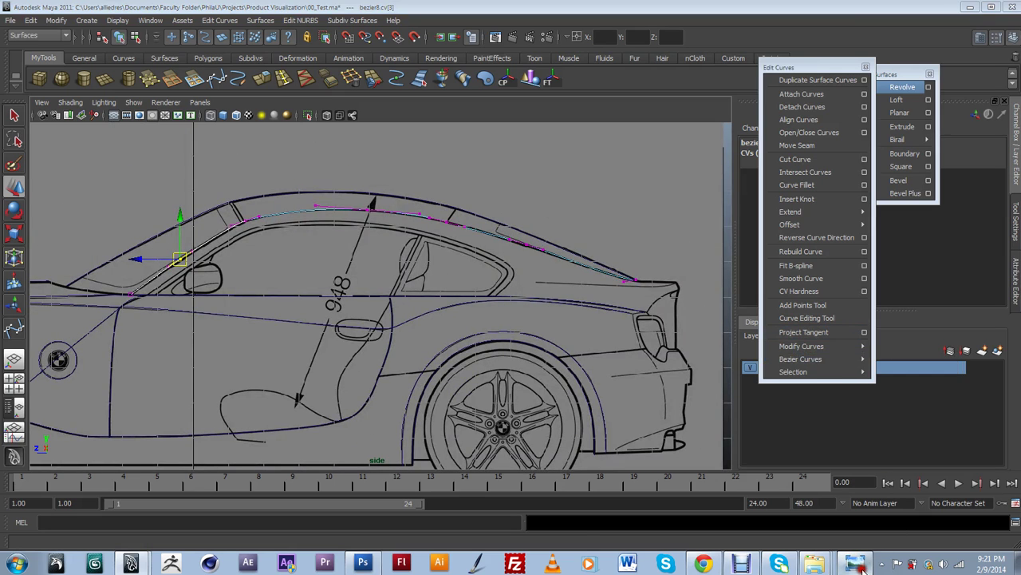
scroll(629, 292, "down", 4)
scroll(826, 156, "up", 3)
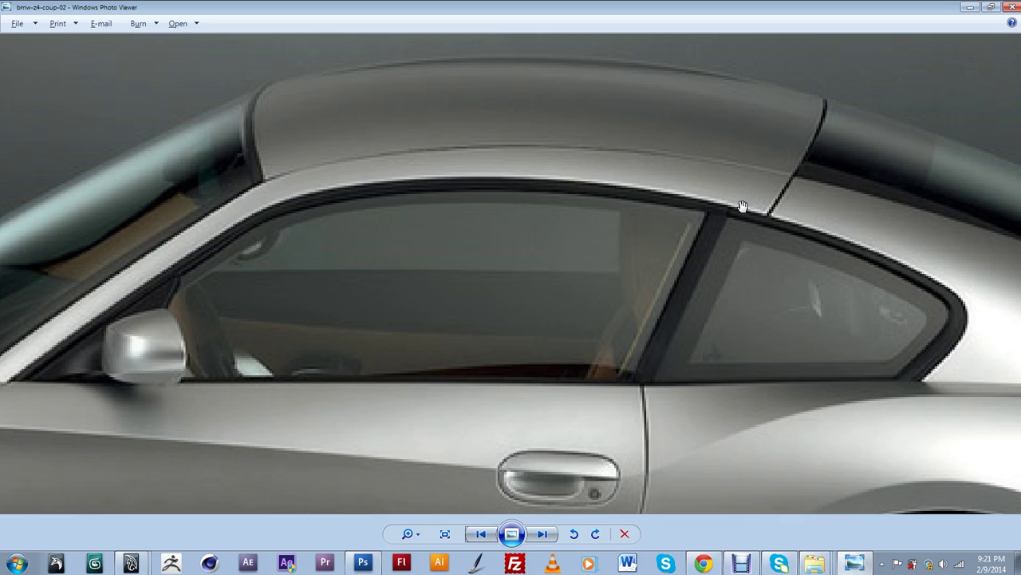
left_click(969, 7)
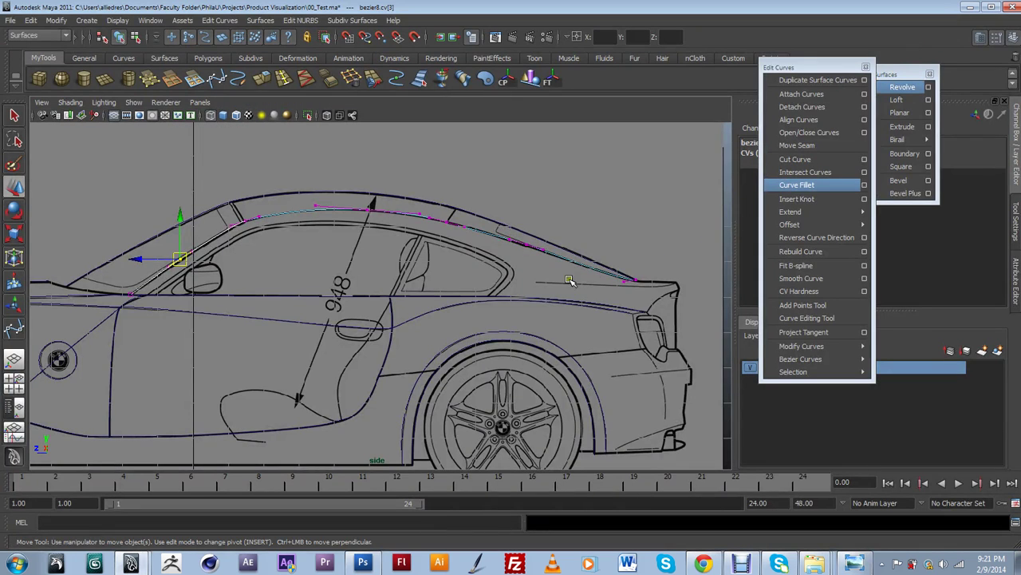
scroll(538, 303, "up", 3)
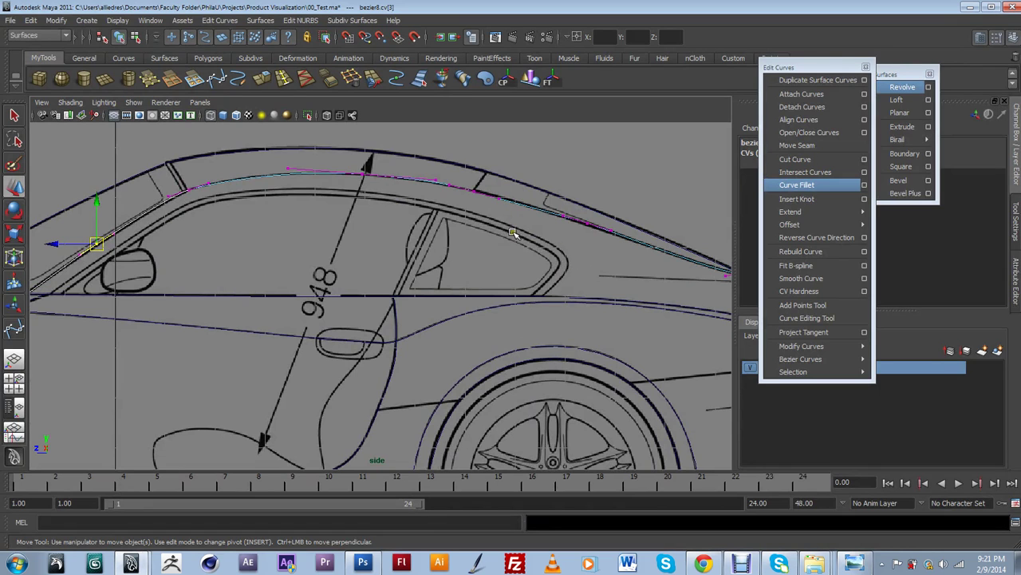
scroll(511, 235, "down", 4)
left_click(217, 77)
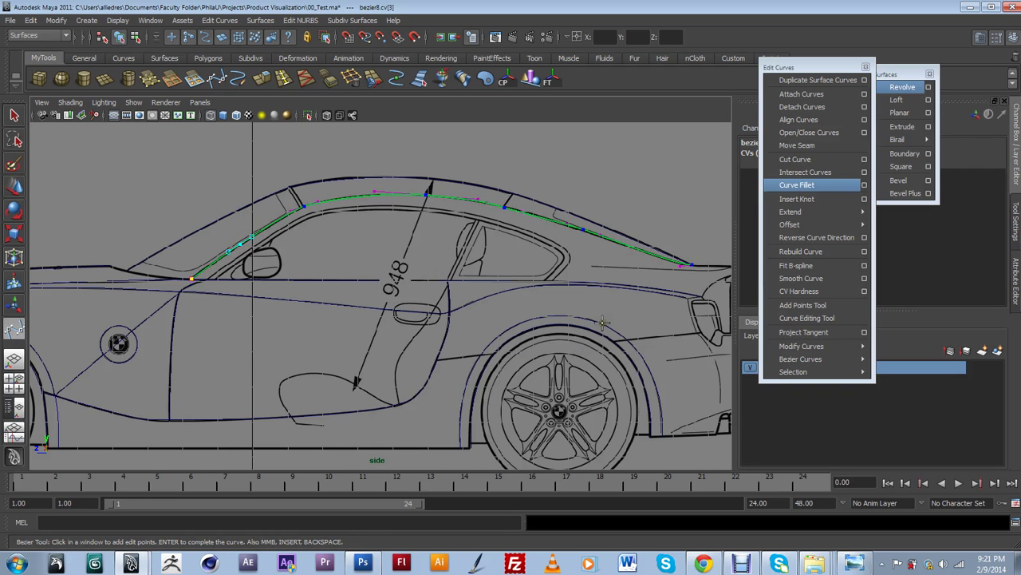
scroll(604, 322, "up", 3)
key("ctrl+z")
mouse_move(623, 274)
middle_mouse_down("alt")
mouse_move(587, 256)
mouse_move(563, 269)
middle_mouse_up("alt")
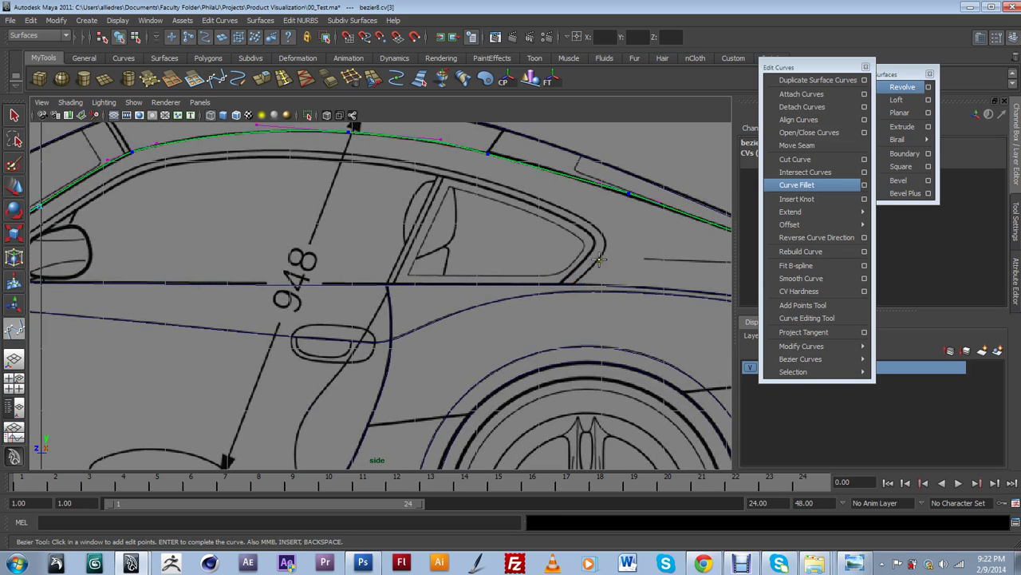
key("w")
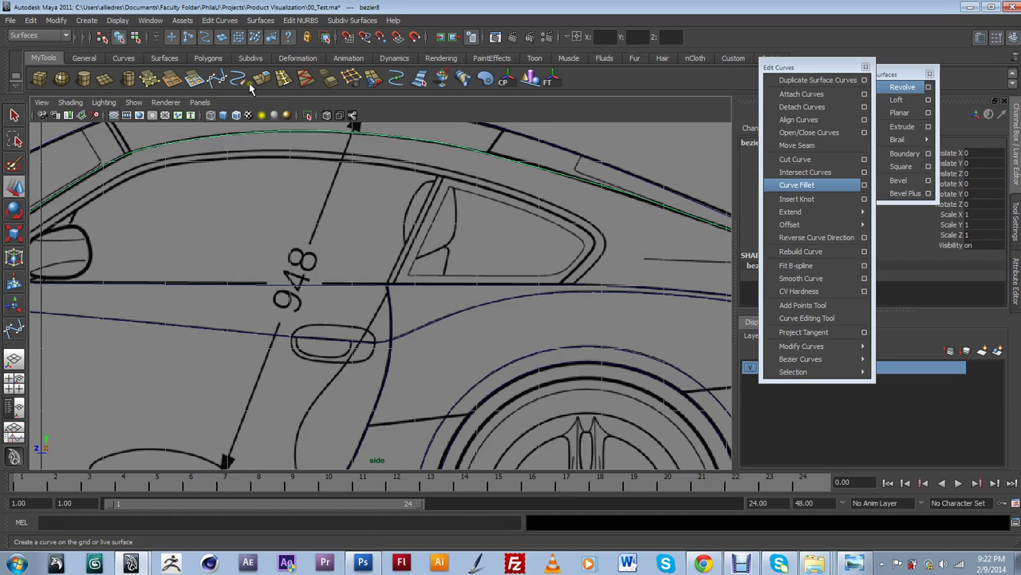
- Start a Bezier curve at the beltline behind the rear side window, tracing its outer edge around the rear corner and along the top
key("y")
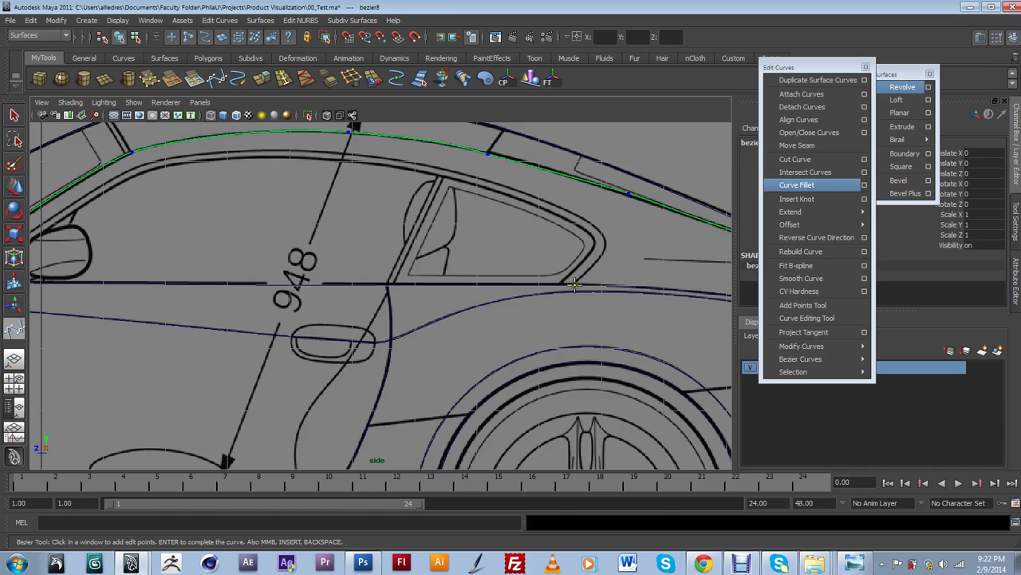
left_click(575, 284)
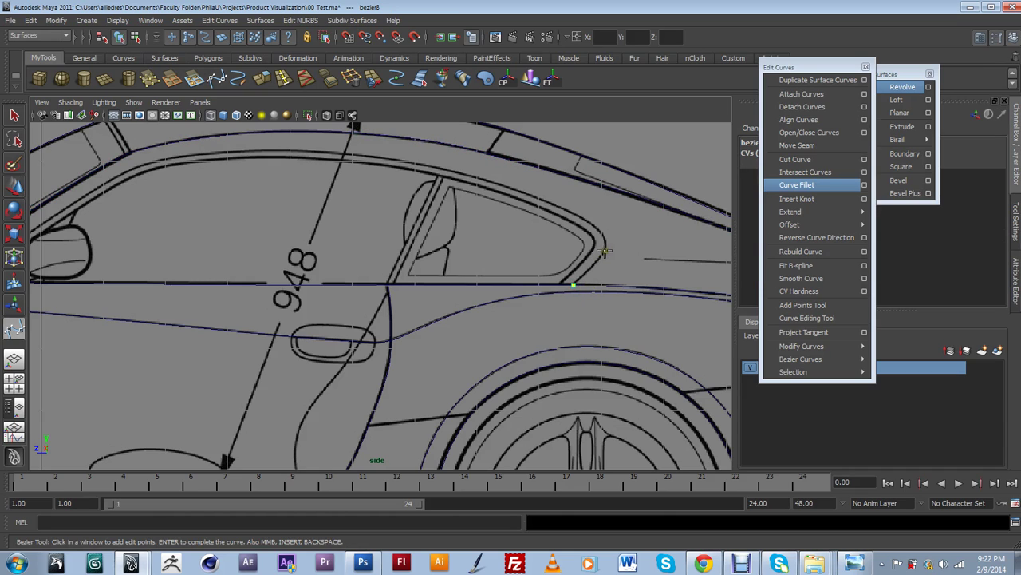
left_click_drag(605, 237, 604, 228)
left_click(586, 218)
left_click_drag(454, 171, 412, 165)
- Continue the side window outline curve forward over the door window and down the pillar to end at the beltline
middle_click_drag(528, 248, 751, 332, "alt")
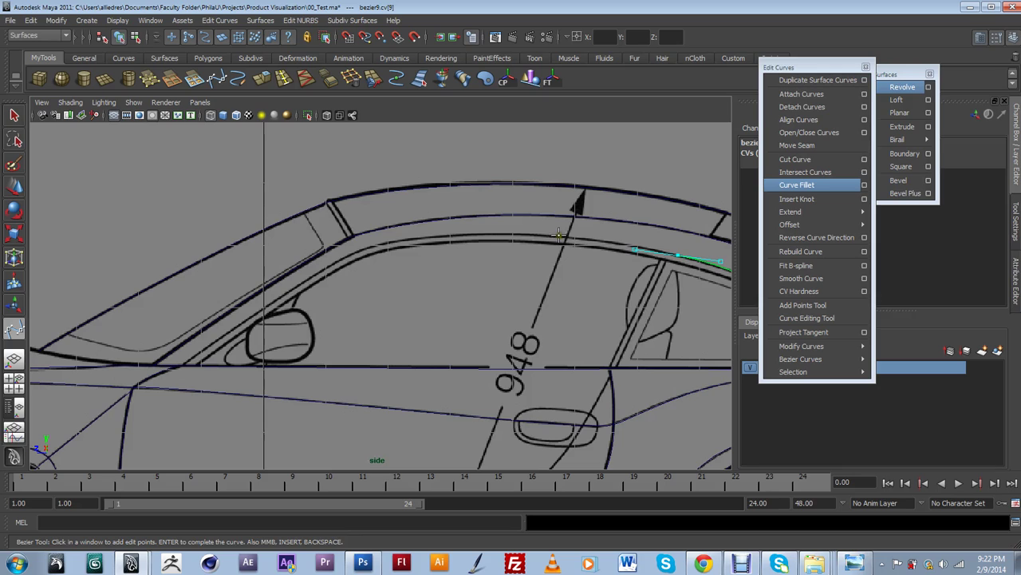
left_click_drag(559, 234, 502, 236)
left_click_drag(383, 243, 327, 261)
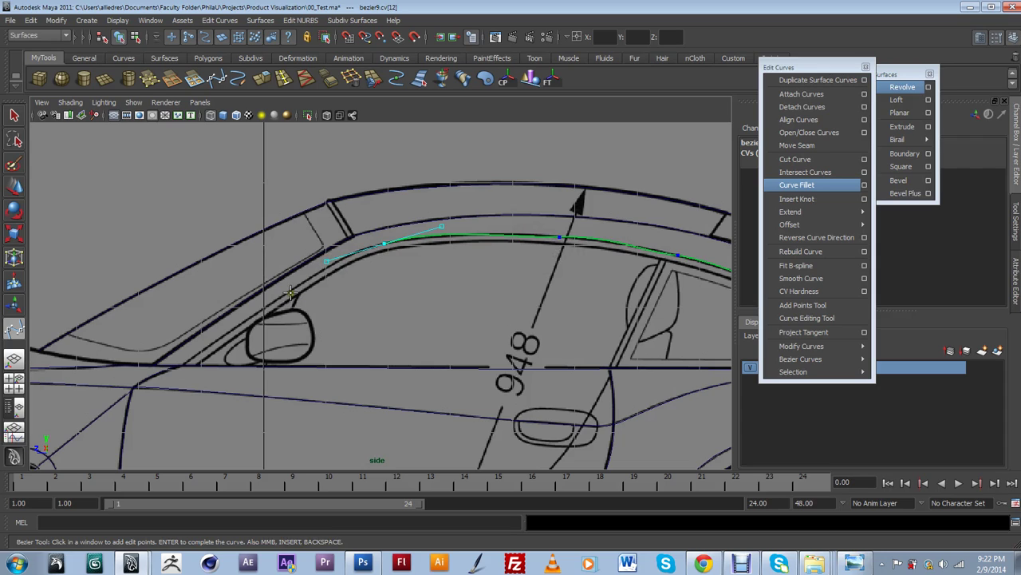
left_click_drag(287, 292, 272, 333)
left_click(186, 363)
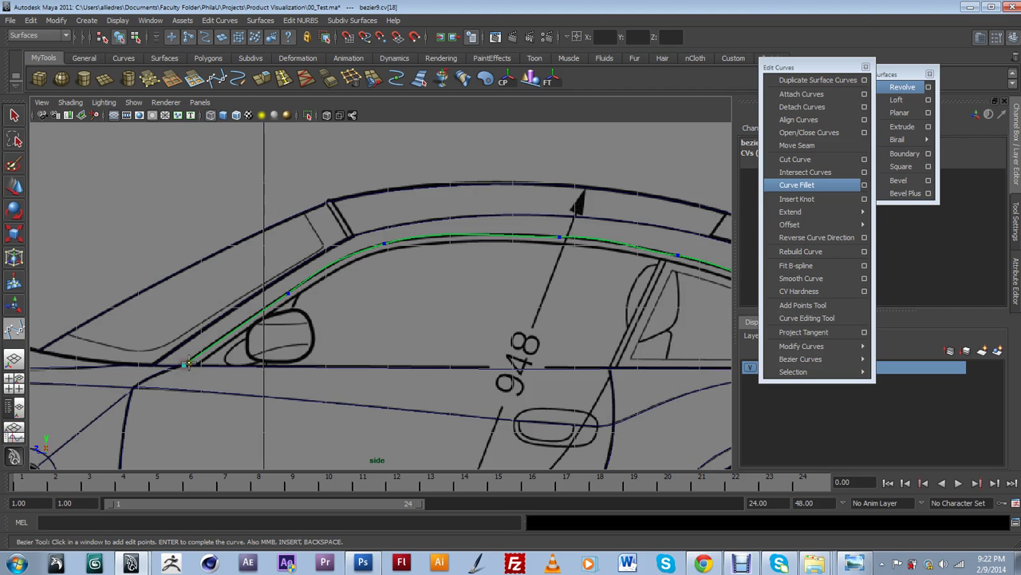
key("w")
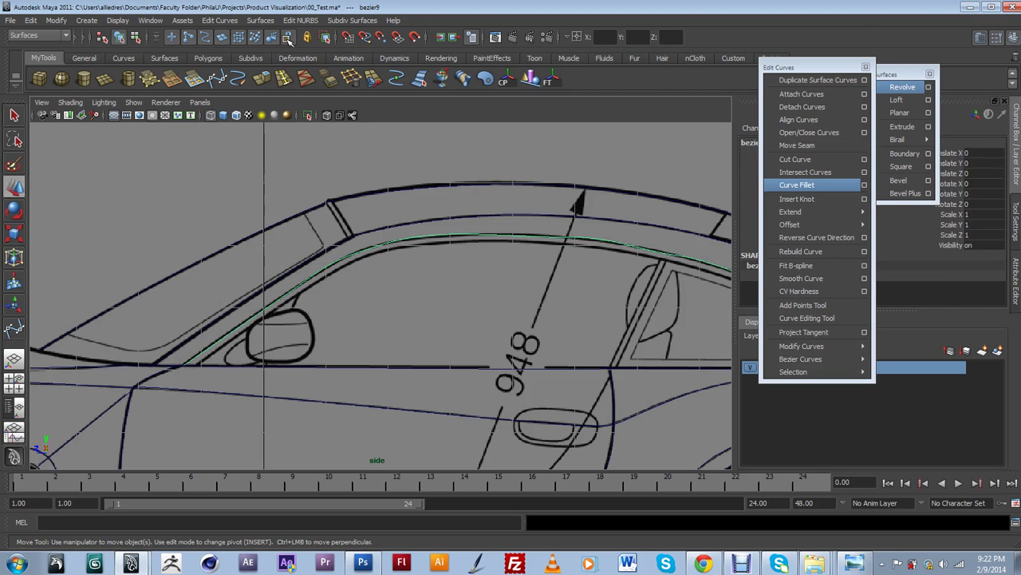
- Adjust the window outline curve's two facing tangent handles above the door window so the arc follows the blueprint
scroll(418, 296, "up", 4)
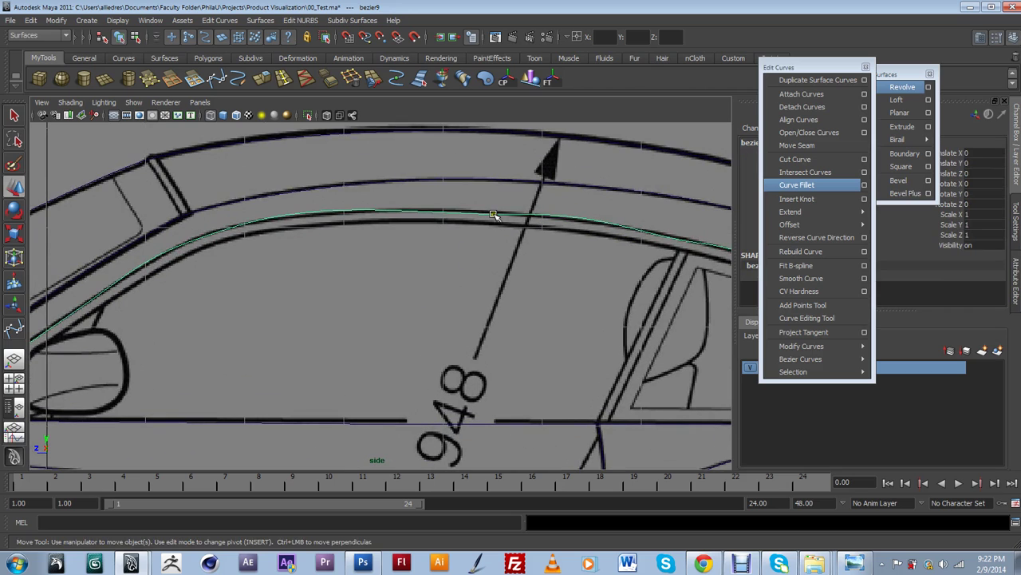
key("F8")
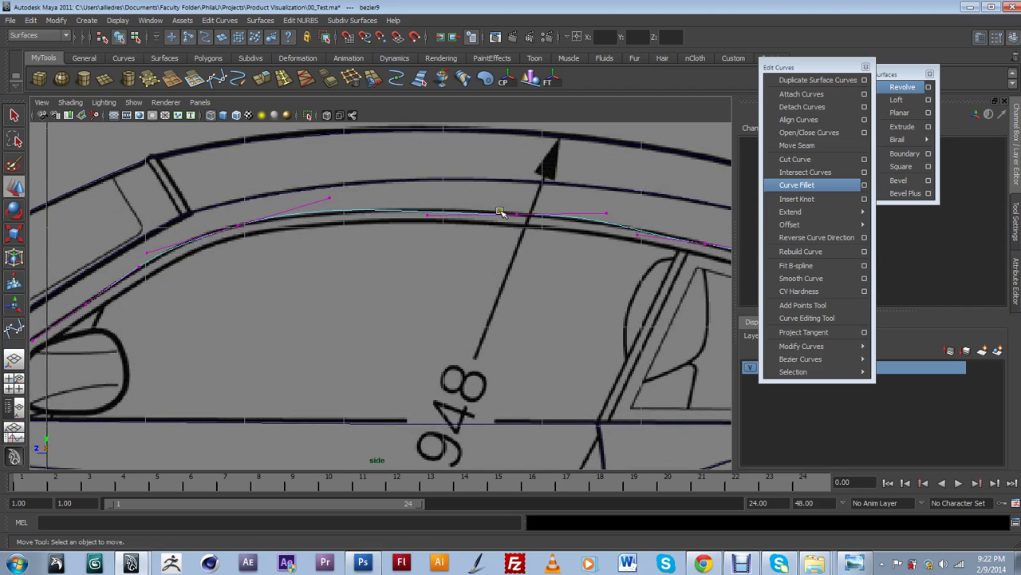
left_click(426, 215)
mouse_move(428, 215)
left_mouse_down()
mouse_move(431, 197)
mouse_move(423, 205)
left_mouse_up()
middle_click_drag(354, 211, 432, 235, "alt")
left_click(407, 222)
left_click_drag(408, 228, 408, 225)
- Move the window outline curve's anchor above the mirror and its front end anchor at the beltline to fit the blueprint
middle_click_drag(288, 316, 369, 273, "alt")
left_click(246, 269)
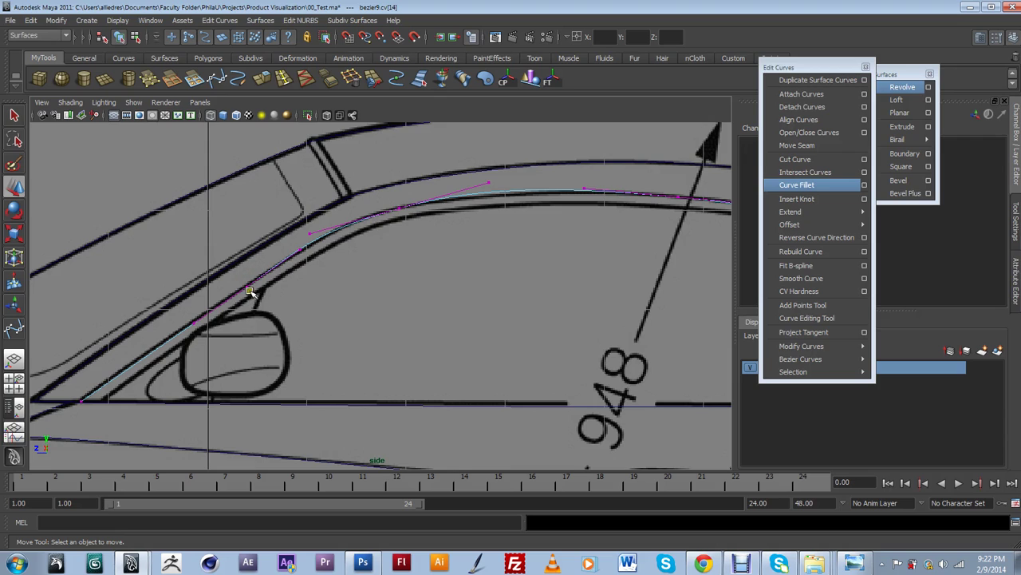
left_click(248, 287)
left_click_drag(243, 286, 239, 292)
left_click(80, 401)
left_click_drag(80, 401, 77, 399)
- Adjust the window outline curve's tangent handle above the rear side window and move its upper rear corner anchor onto the blueprint line
middle_click_drag(490, 314, 280, 319, "alt")
middle_click_drag(578, 360, 451, 311, "alt")
left_click(436, 214)
left_click_drag(435, 214, 434, 219)
left_click(591, 298)
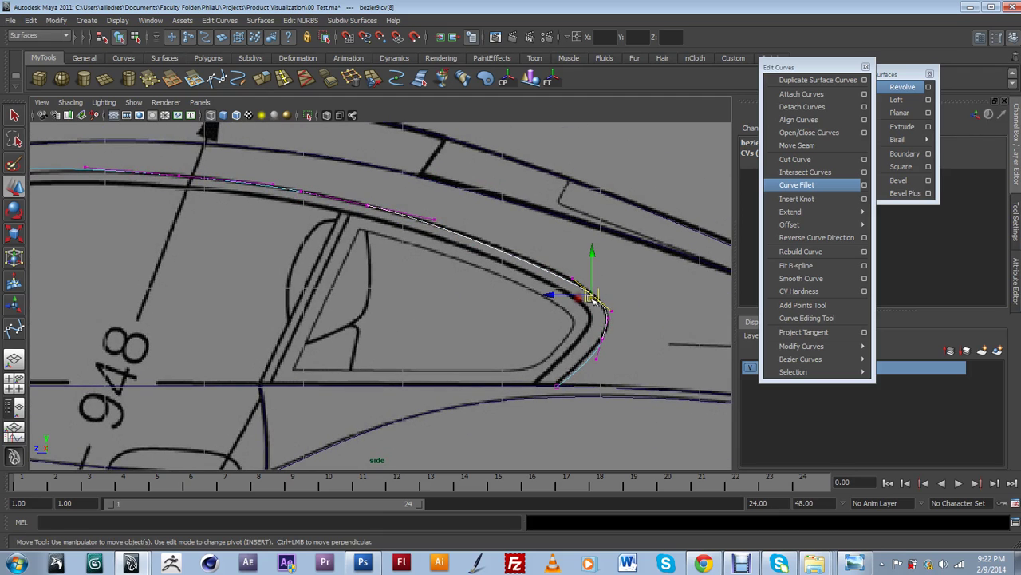
mouse_move(592, 294)
left_mouse_down()
mouse_move(592, 279)
mouse_move(583, 285)
left_mouse_up()
left_click(568, 392)
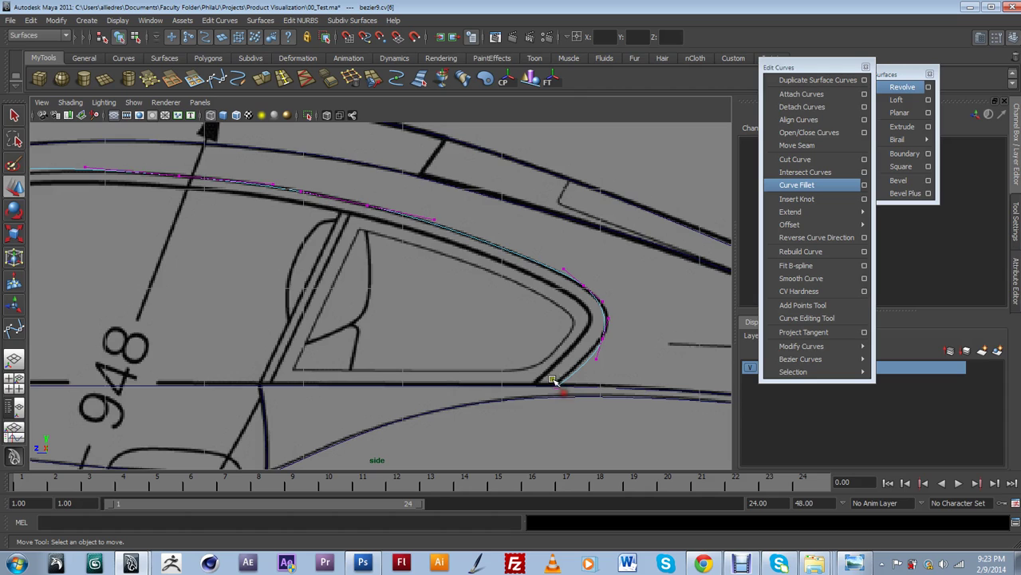
- Move the window outline curve's rearmost anchor and its rear end anchor at the beltline to fit the blueprint
left_click(609, 317)
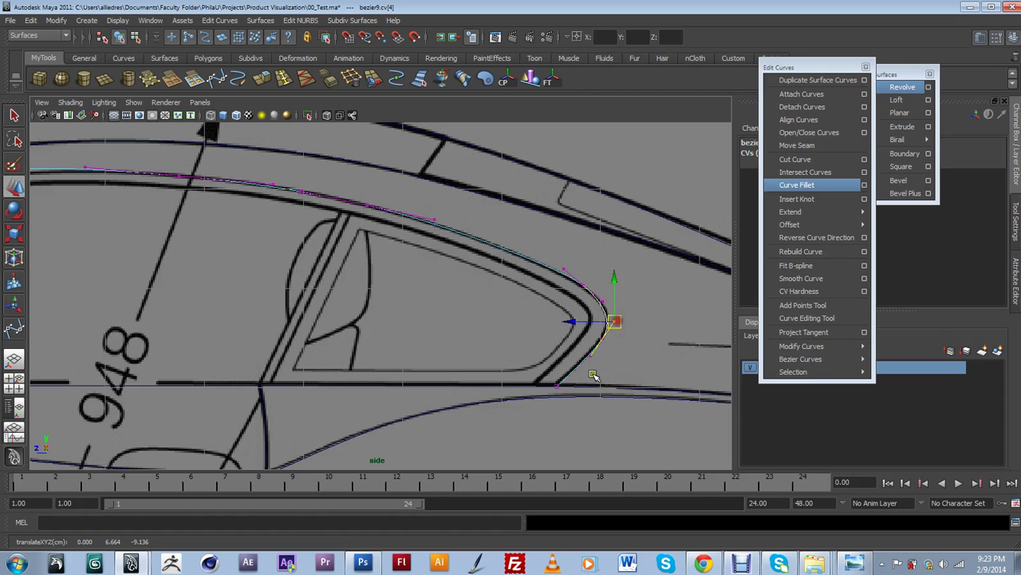
left_click(555, 386)
left_click_drag(556, 386, 554, 384)
scroll(556, 381, "down", 5)
scroll(525, 369, "down", 3)
middle_click_drag(485, 362, 596, 332, "alt")
scroll(596, 332, "up", 2)
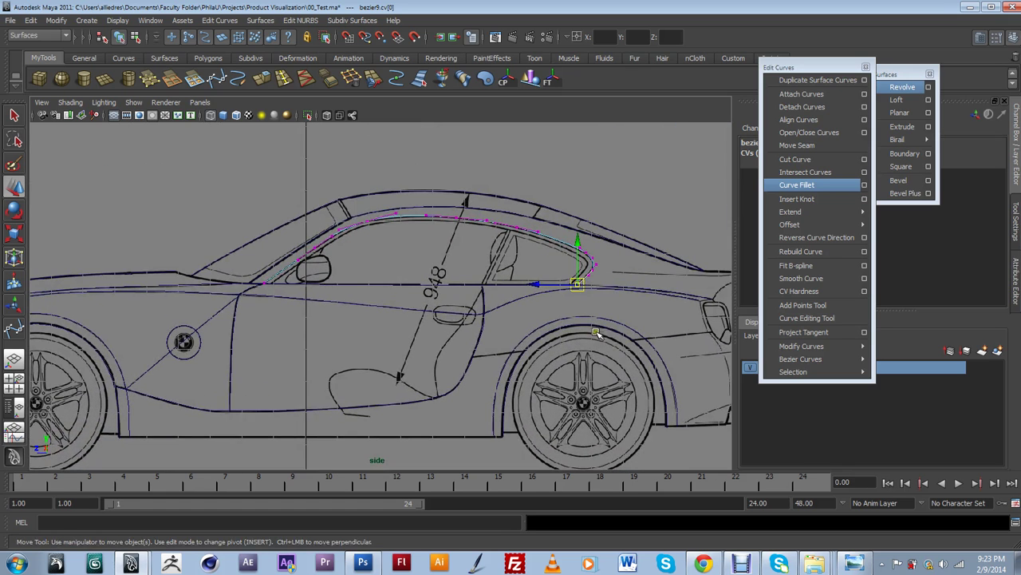
- Return the window outline curve from control vertex editing to object mode and deselect it
left_click(636, 252)
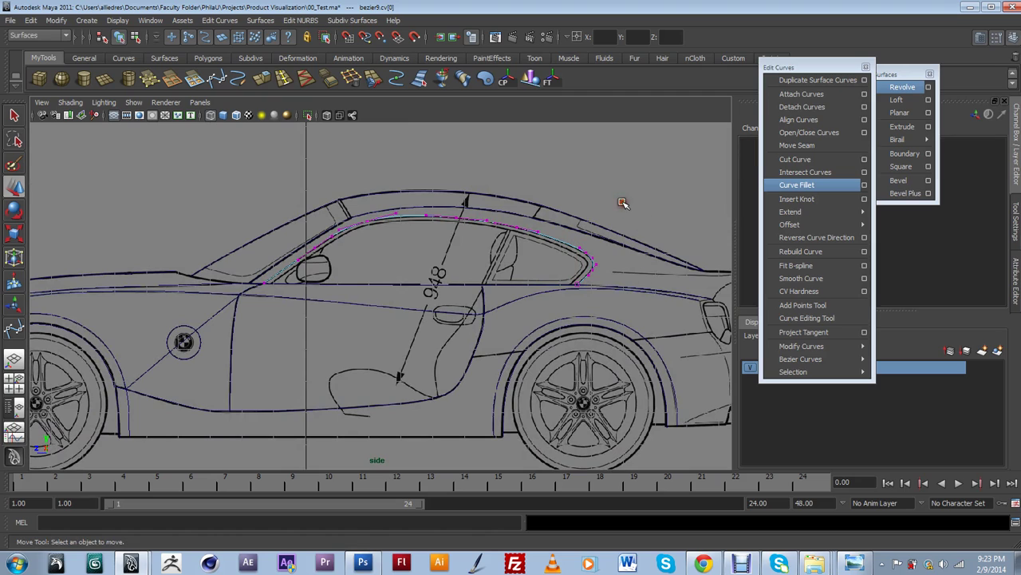
left_click(508, 254)
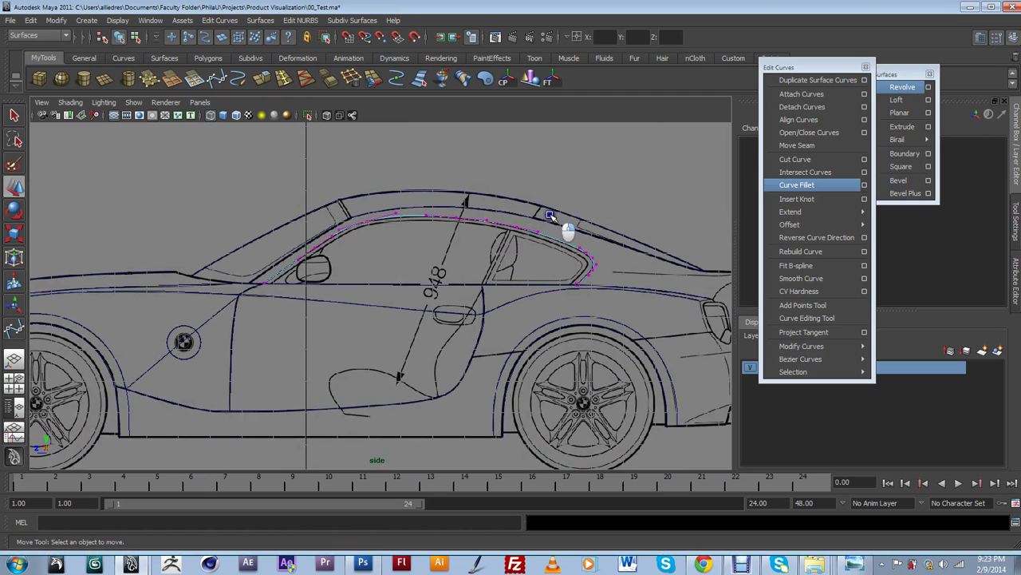
right_click(580, 210)
right_click(639, 187)
right_click(642, 184)
right_click_drag(589, 256, 618, 238)
left_click(648, 206)
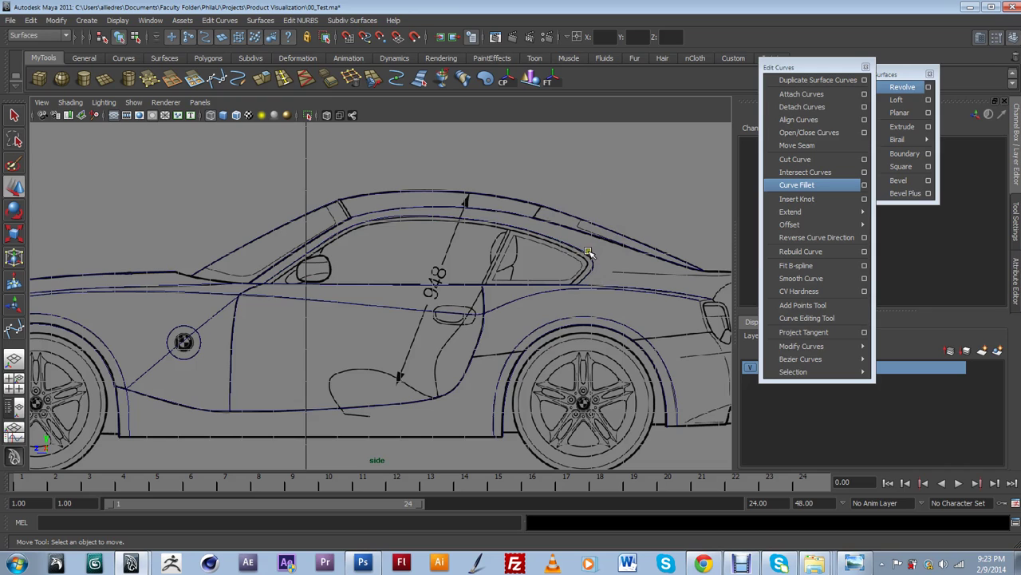
- Check the traced side window, roof and hood curves against the blueprint, selecting each one in turn
left_click(587, 253)
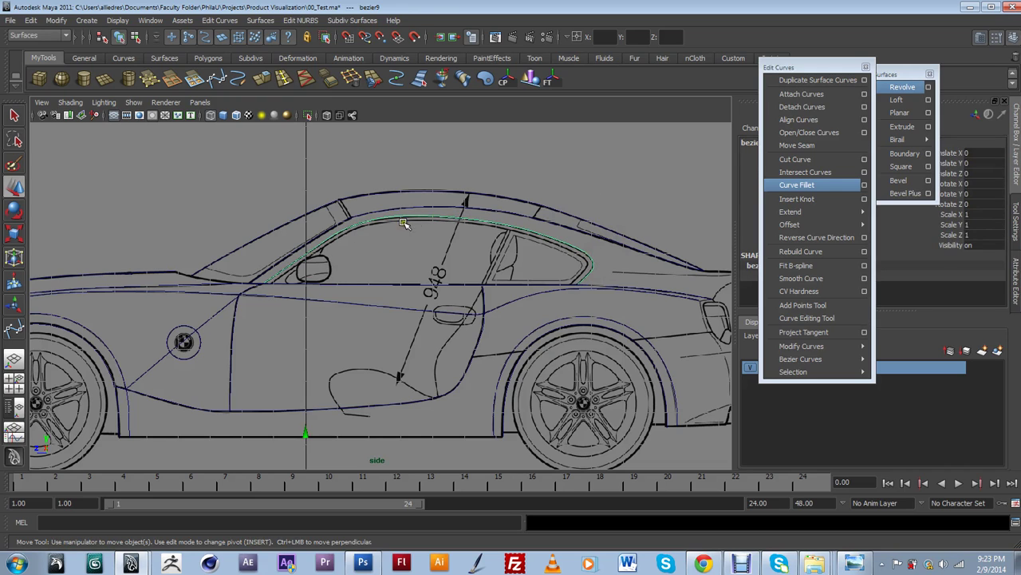
left_click(430, 208)
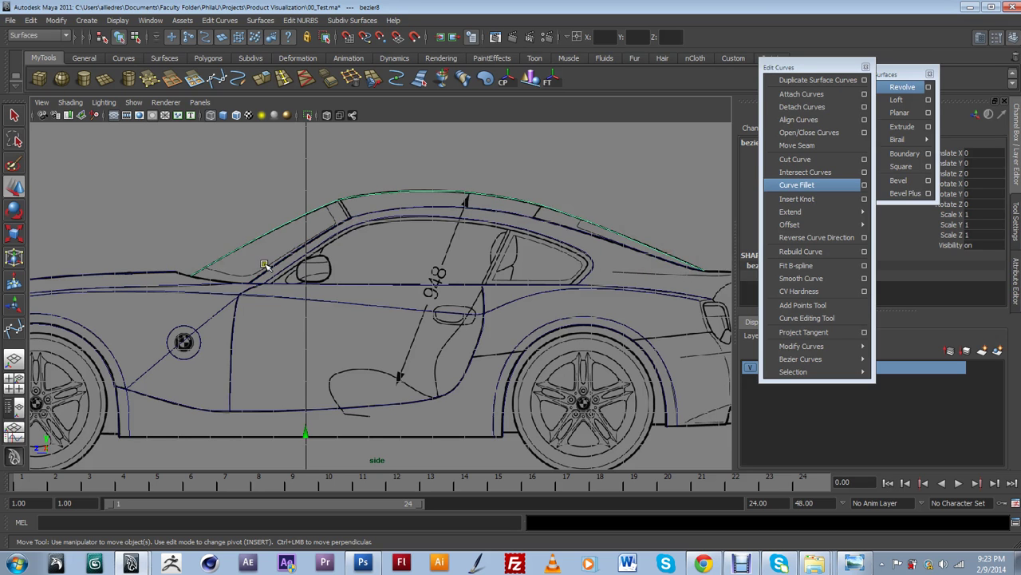
scroll(264, 270, "down", 2)
middle_click_drag(263, 270, 367, 245, "alt")
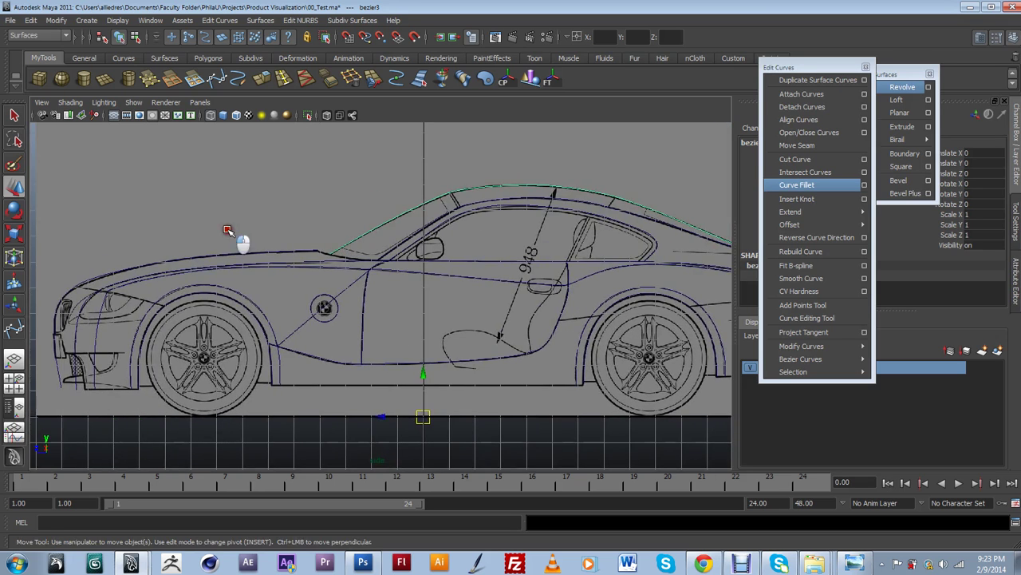
left_click(272, 254)
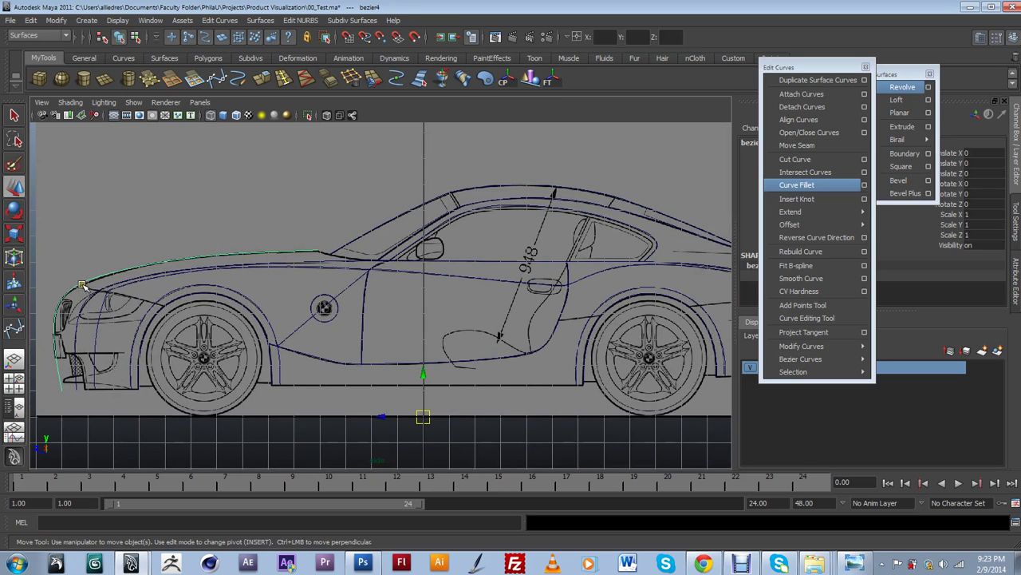
middle_click_drag(493, 404, 420, 404, "alt")
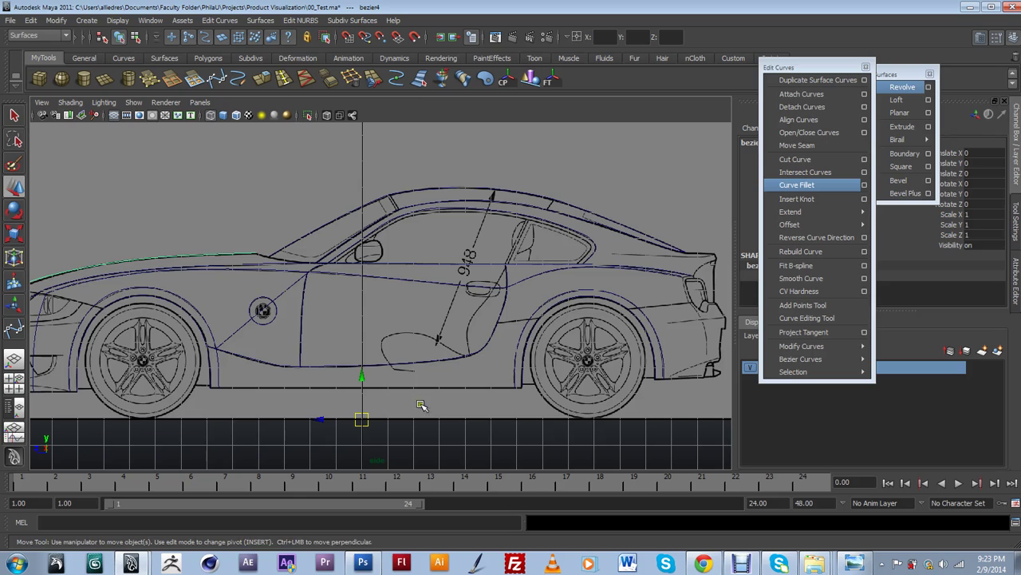
- Examine the rear quarter, wheel arch and bumper lines on the blueprint, moving the Edit Curves palette as needed
middle_click_drag(564, 350, 443, 346, "alt")
right_click_drag(443, 346, 474, 346, "alt")
middle_click_drag(474, 346, 452, 357, "alt")
right_click_drag(452, 357, 518, 364, "alt")
middle_click_drag(519, 364, 487, 357, "alt")
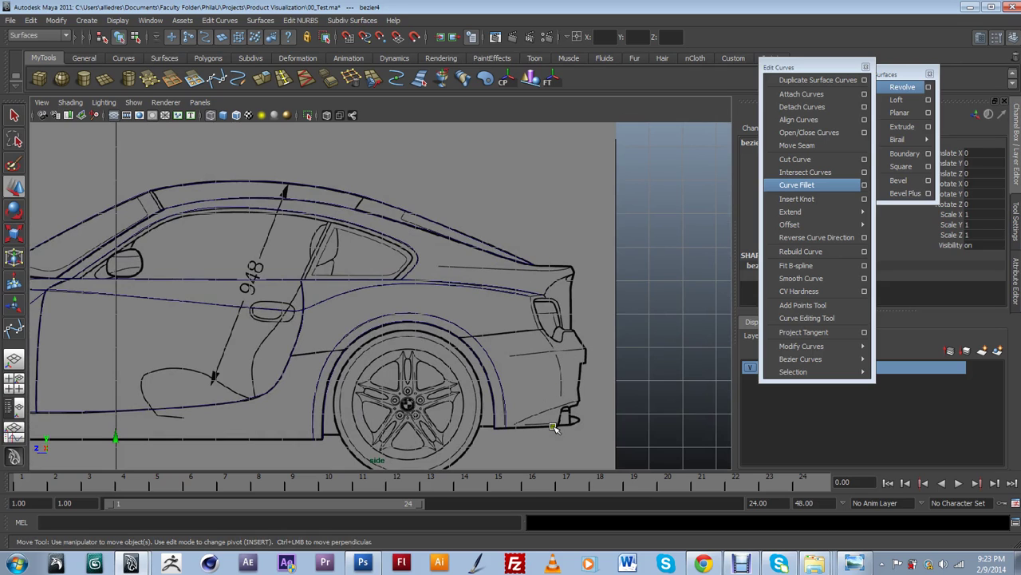
scroll(465, 406, "down", 3)
middle_click_drag(301, 346, 332, 294, "alt")
scroll(471, 324, "down", 1)
right_click_drag(332, 294, 359, 292, "alt")
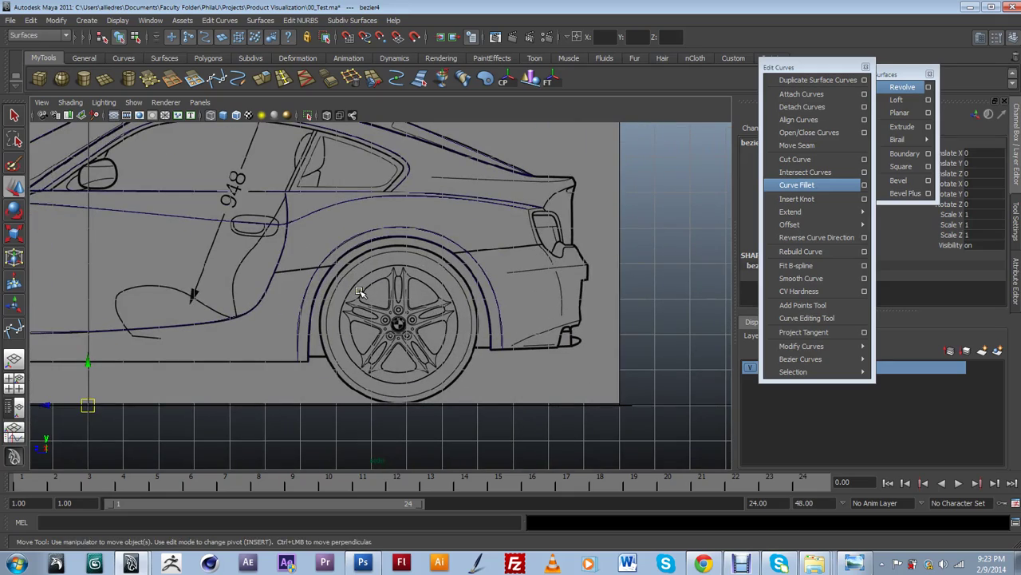
scroll(359, 292, "up", 4)
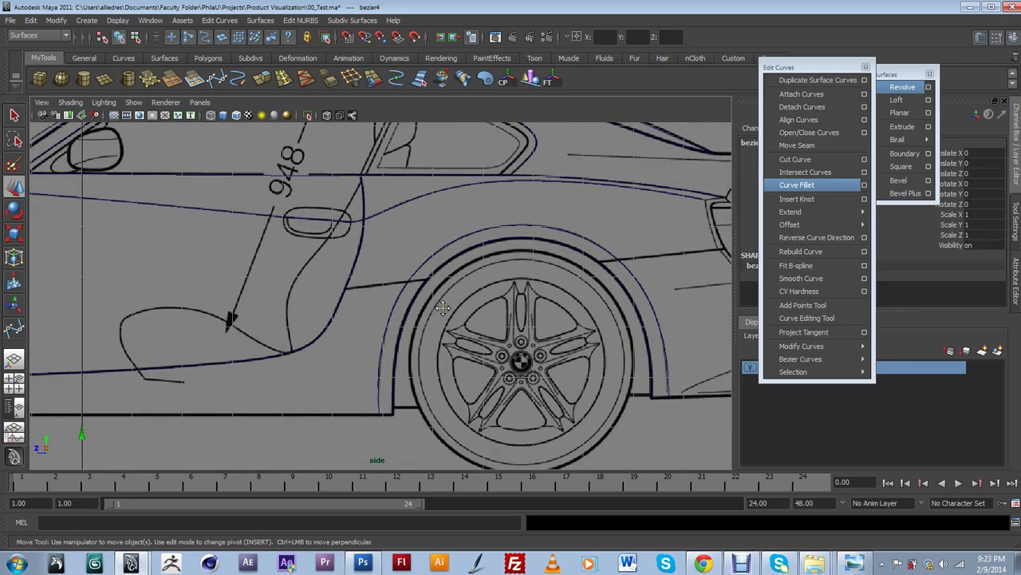
middle_click_drag(443, 307, 379, 307, "alt")
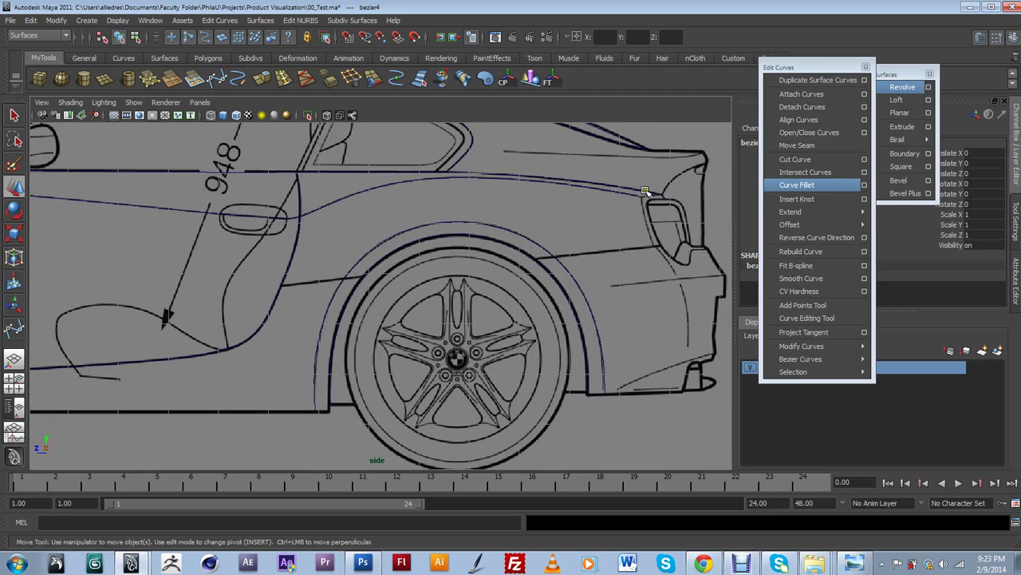
left_click_drag(814, 67, 768, 65)
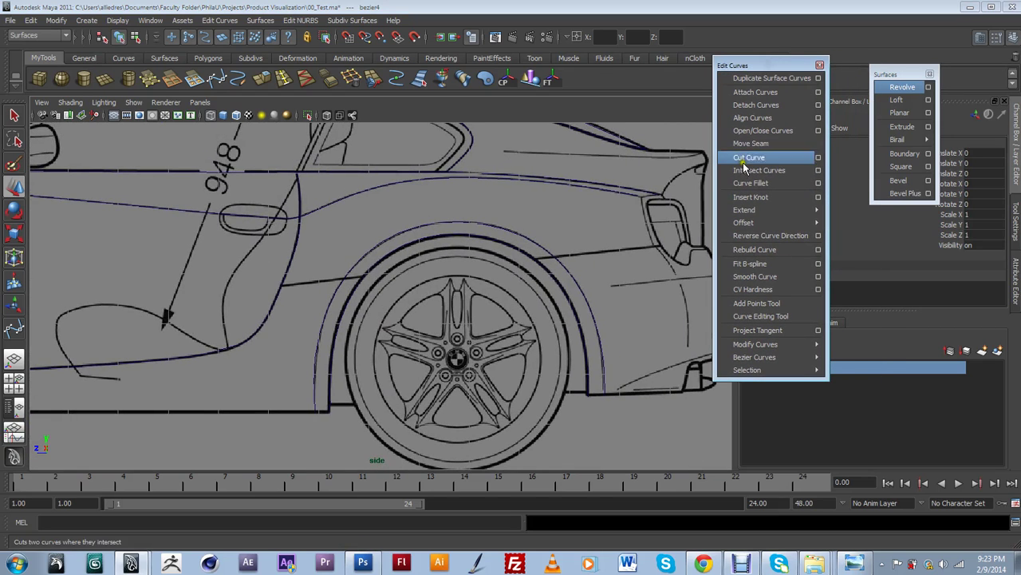
left_click(217, 78)
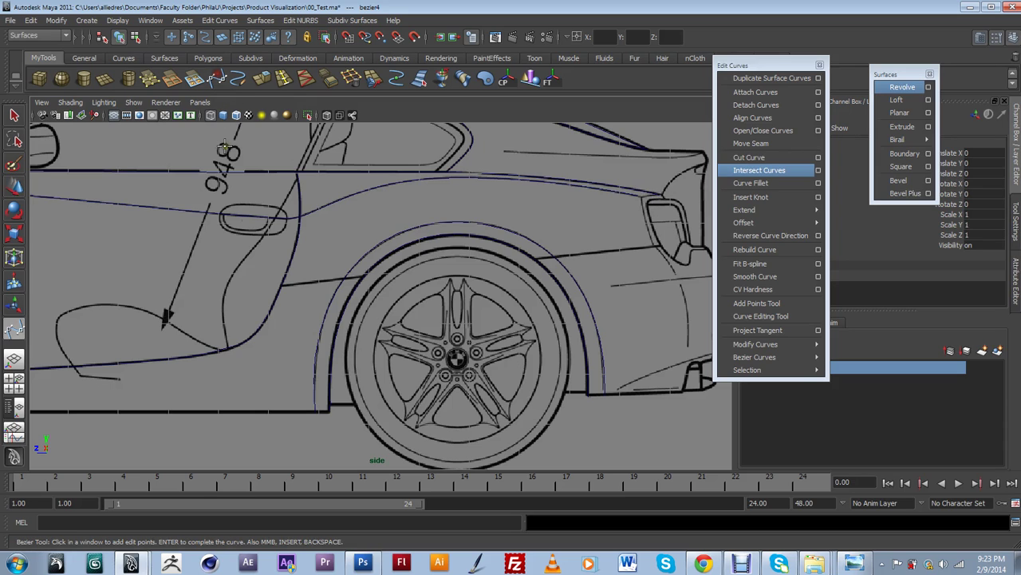
left_click(280, 285)
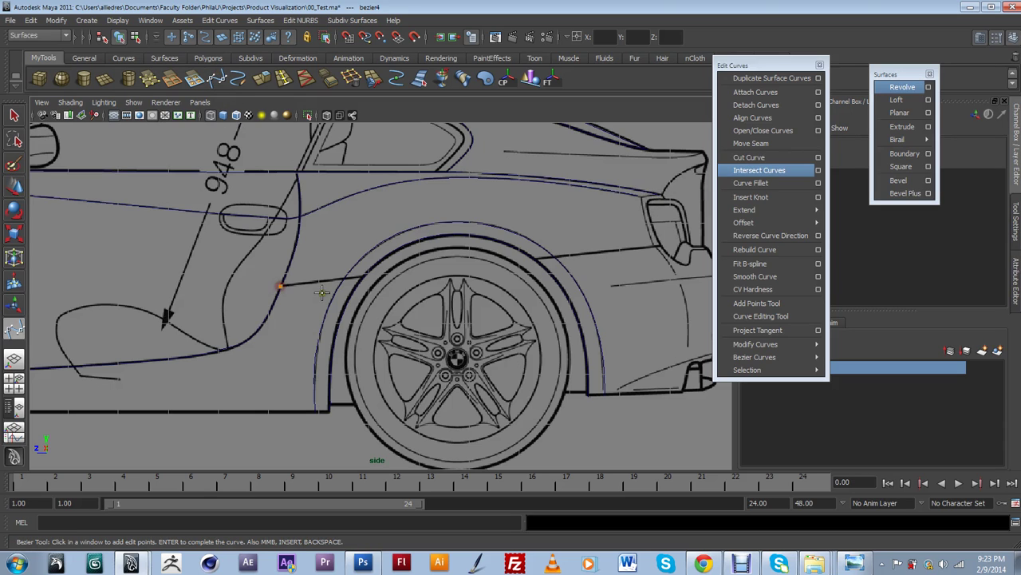
left_click(362, 276)
key("w")
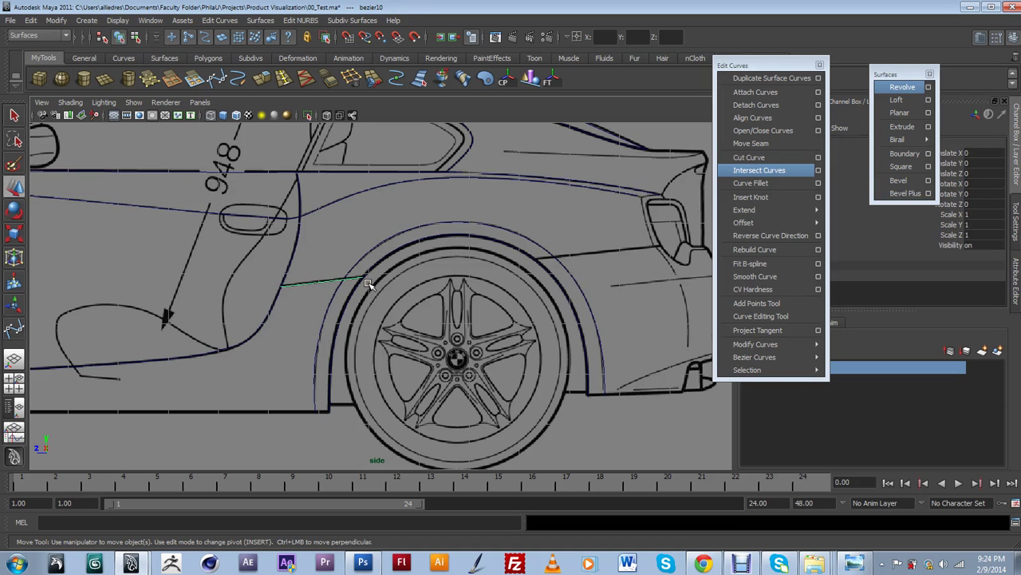
left_click(277, 298)
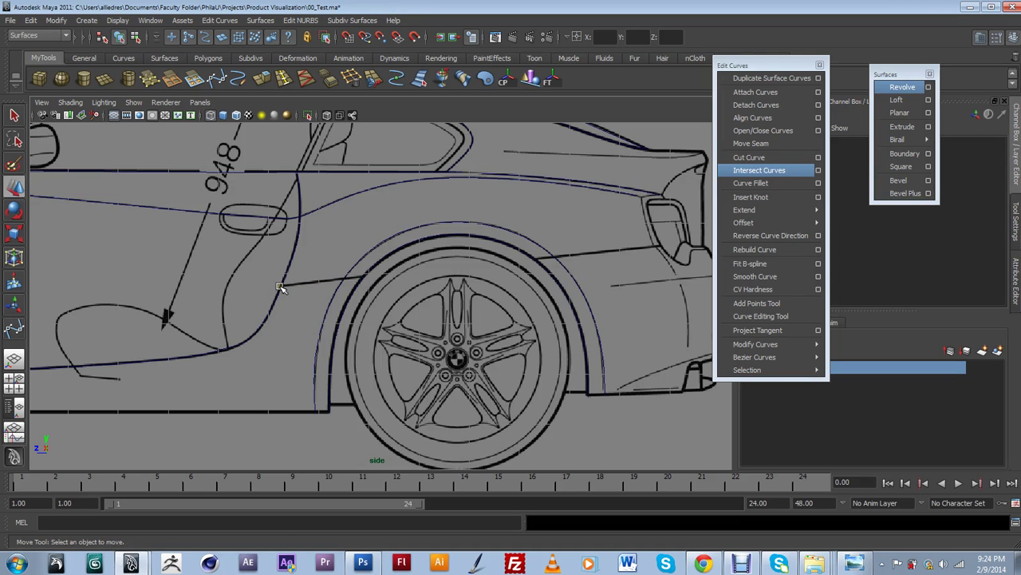
- Draw a straight two-point Bezier curve along the crease between the door's rear edge and the rear wheel arch
key("y")
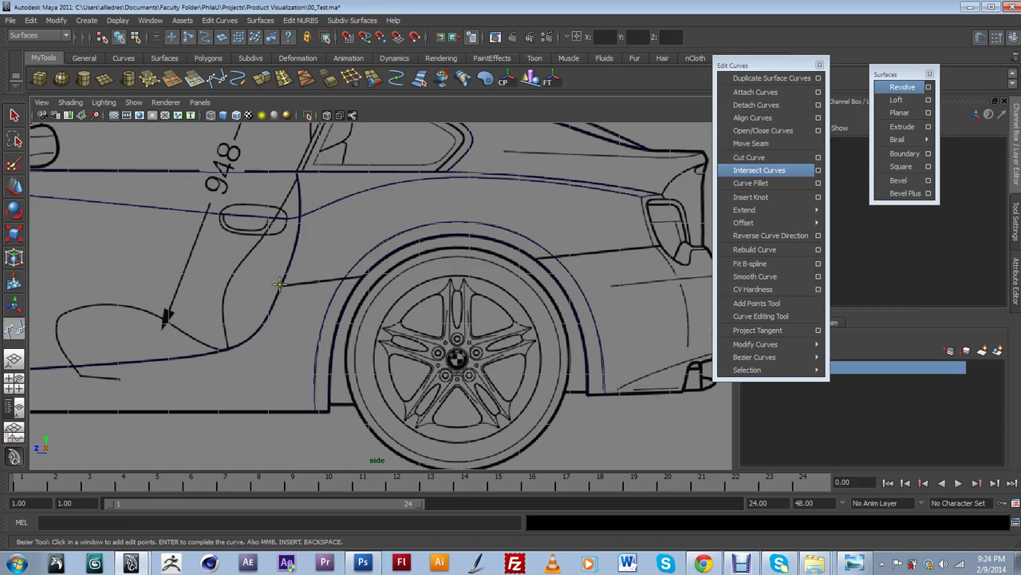
left_click(281, 285)
left_click(363, 278)
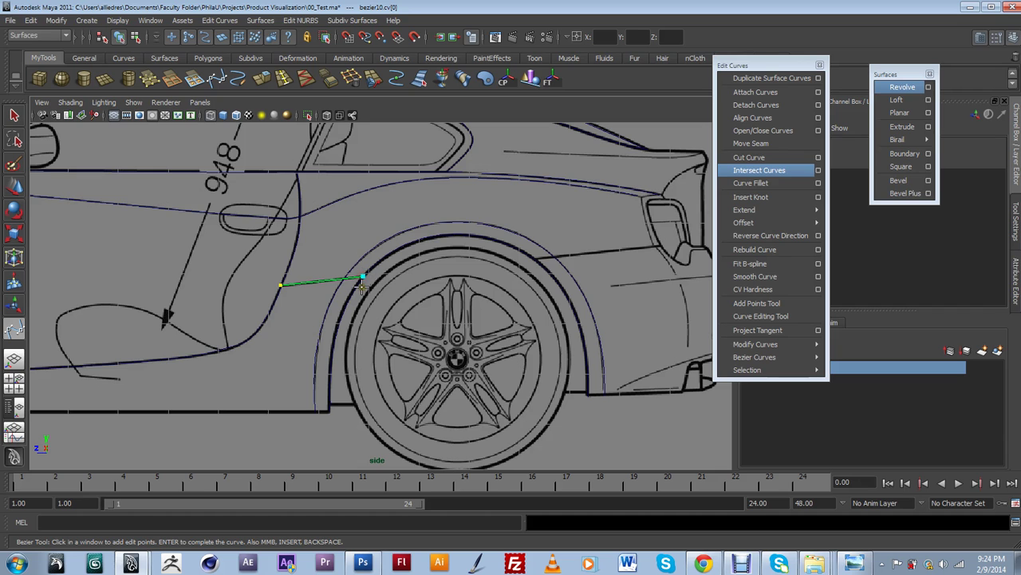
key("w")
- Draw a straight Bezier curve along the body line from the back of the rear wheel arch to the taillight
scroll(626, 287, "up", 1)
middle_click_drag(642, 330, 448, 370, "alt")
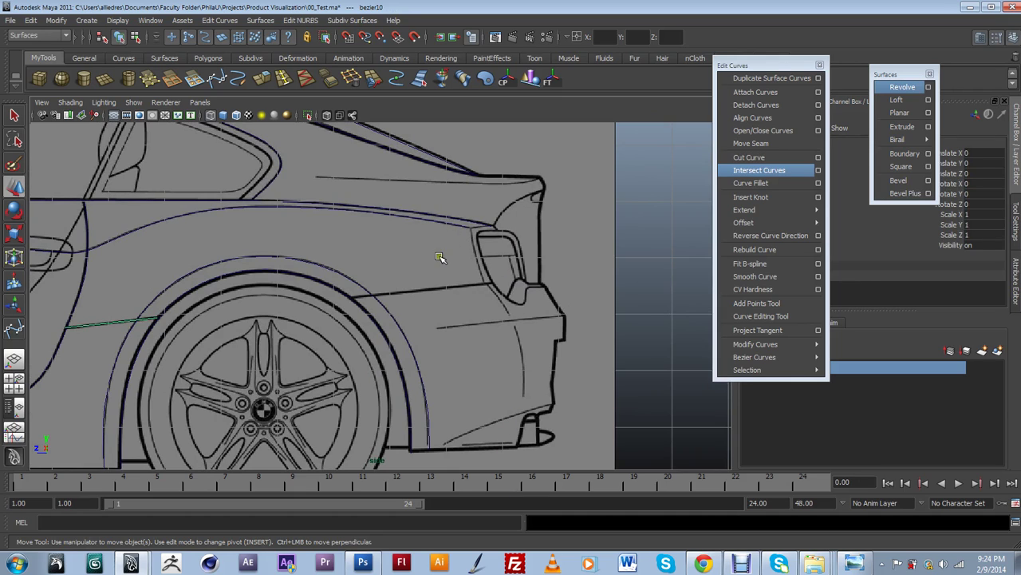
key("y")
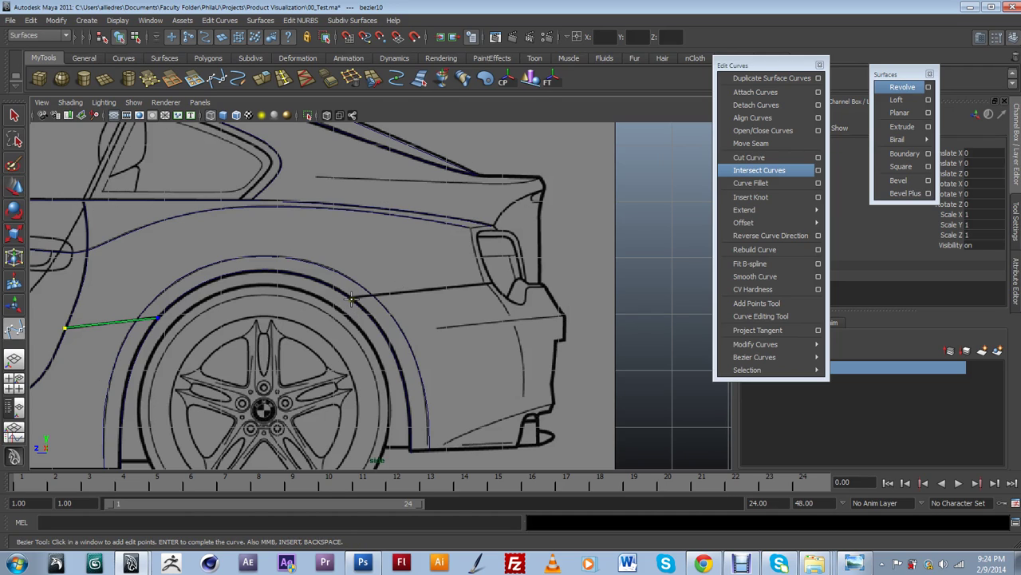
left_click(351, 299)
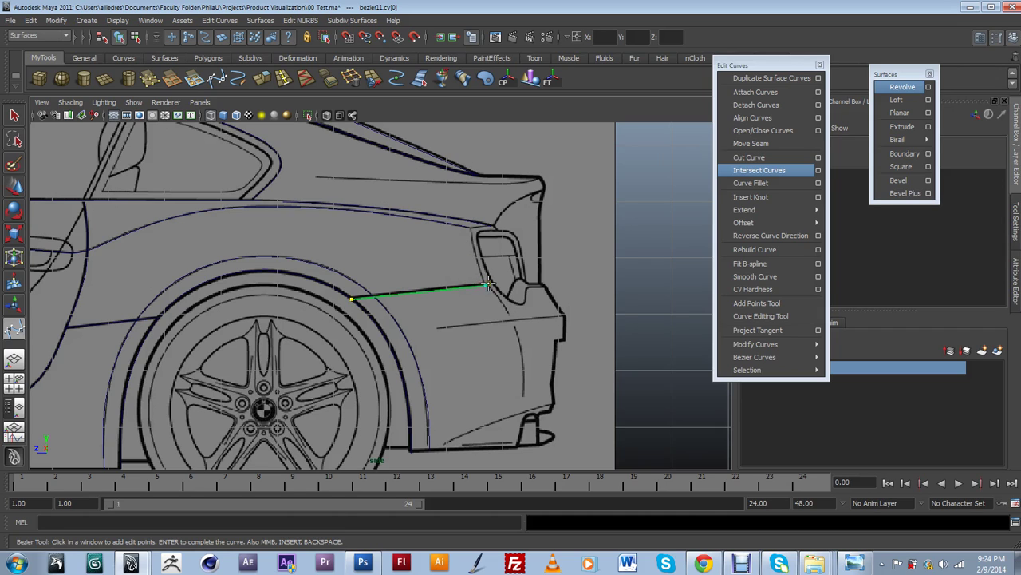
key("w")
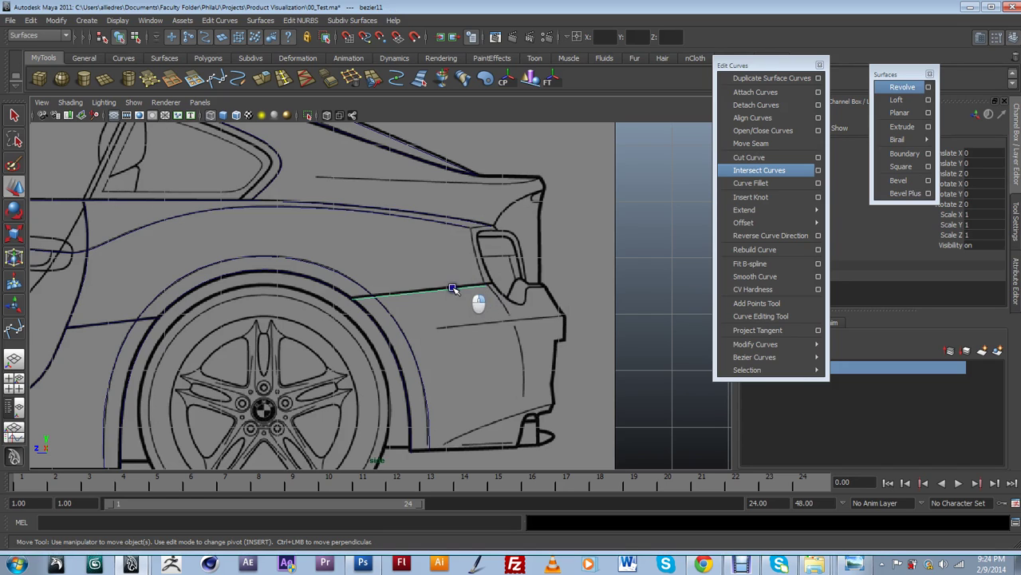
- Move the new body line curve's two end anchors to fit the blueprint at the taillight and at the wheel arch
right_click_drag(461, 287, 451, 287)
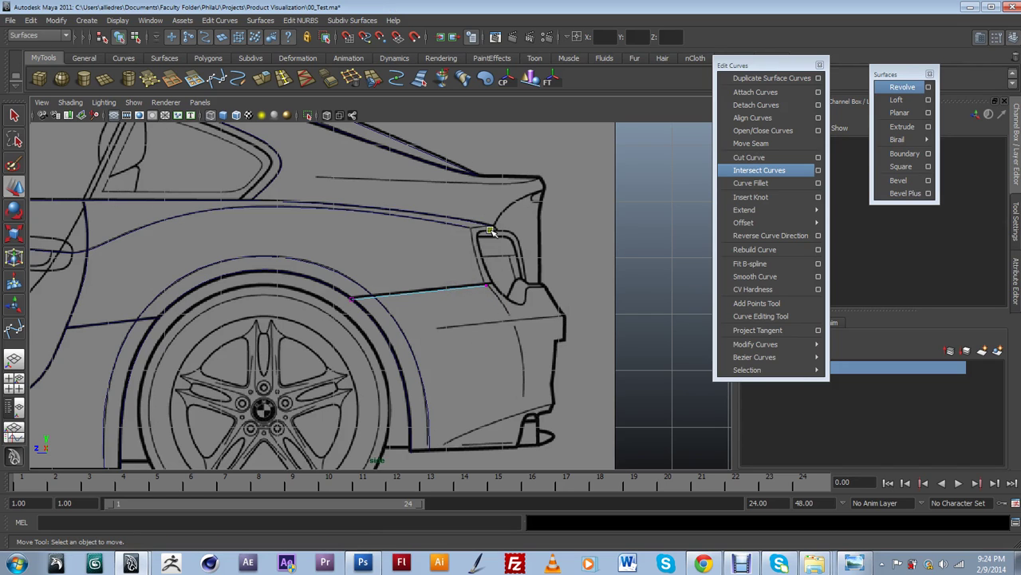
left_click(486, 284)
left_click_drag(487, 285, 485, 283)
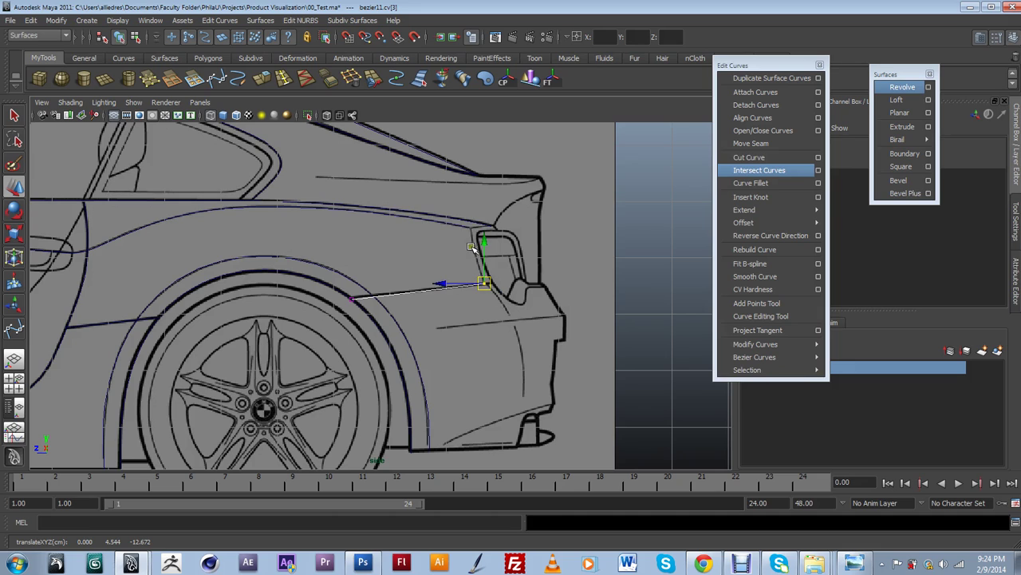
left_click(355, 303)
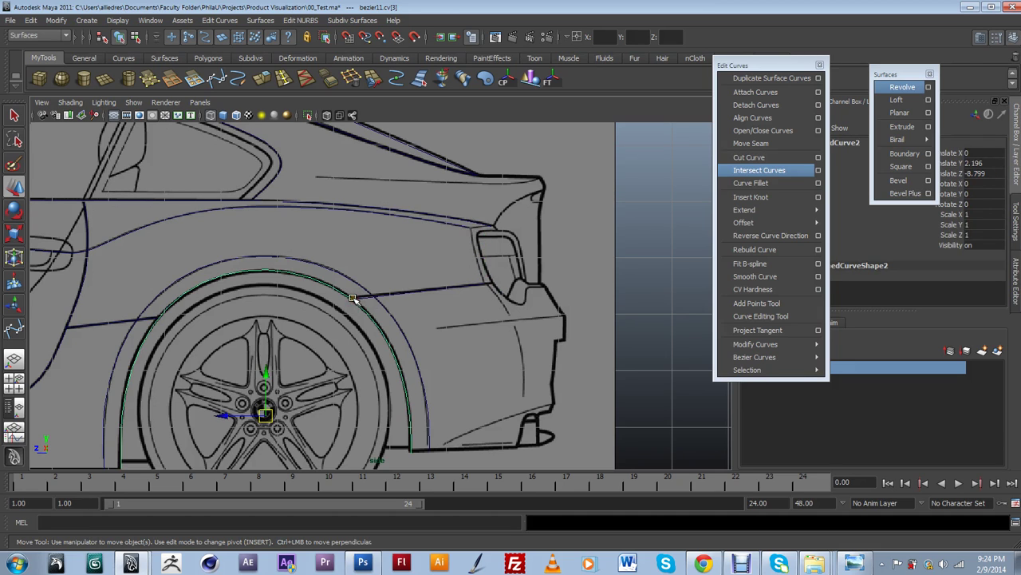
left_click_drag(372, 301, 386, 296)
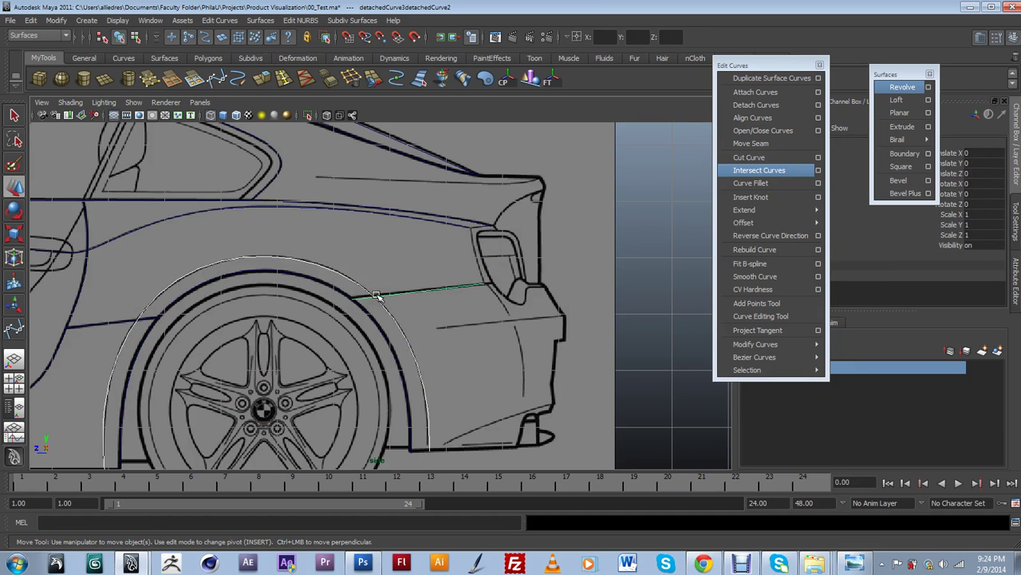
left_click(356, 303)
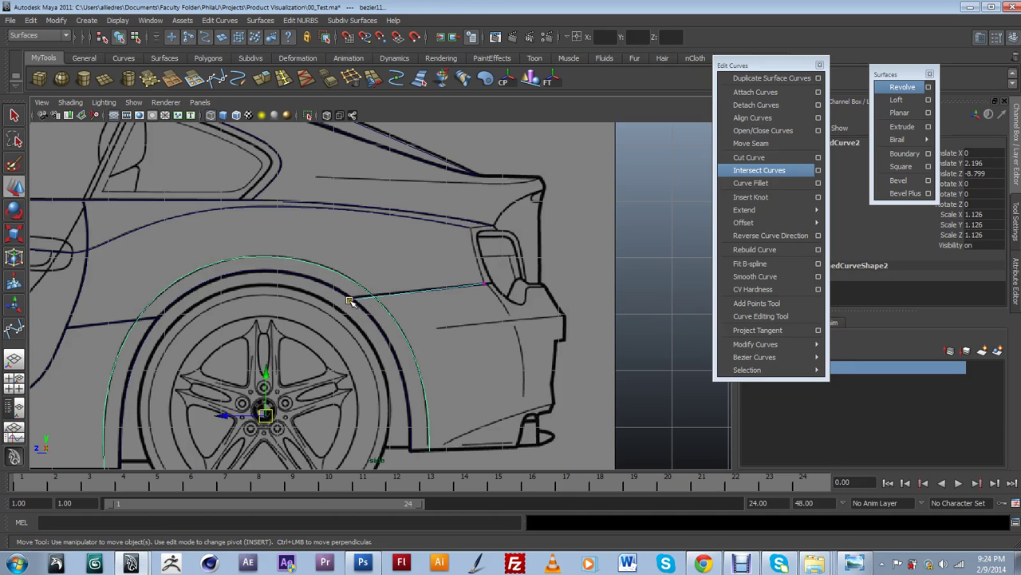
left_click(351, 301)
left_click(351, 299)
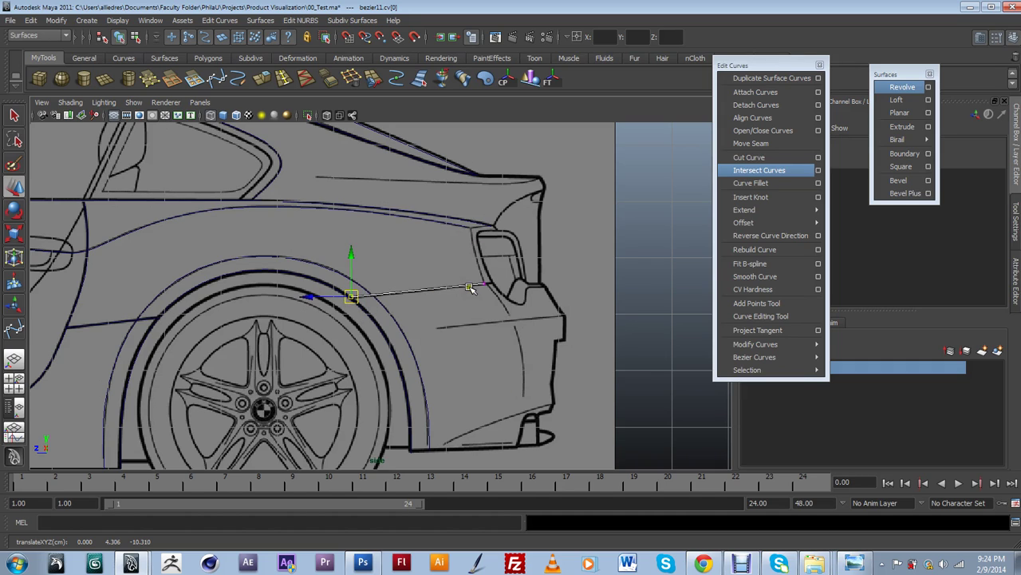
left_click(563, 252)
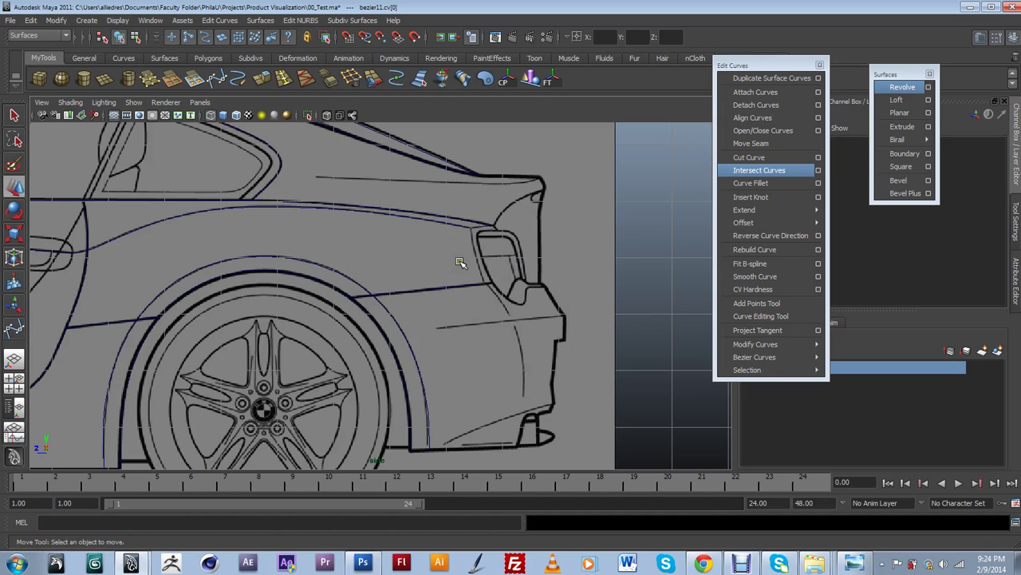
- Draw a Bezier curve from the taillight's upper front corner down the rear bumper's panel line to the bumper's bottom edge
key("y")
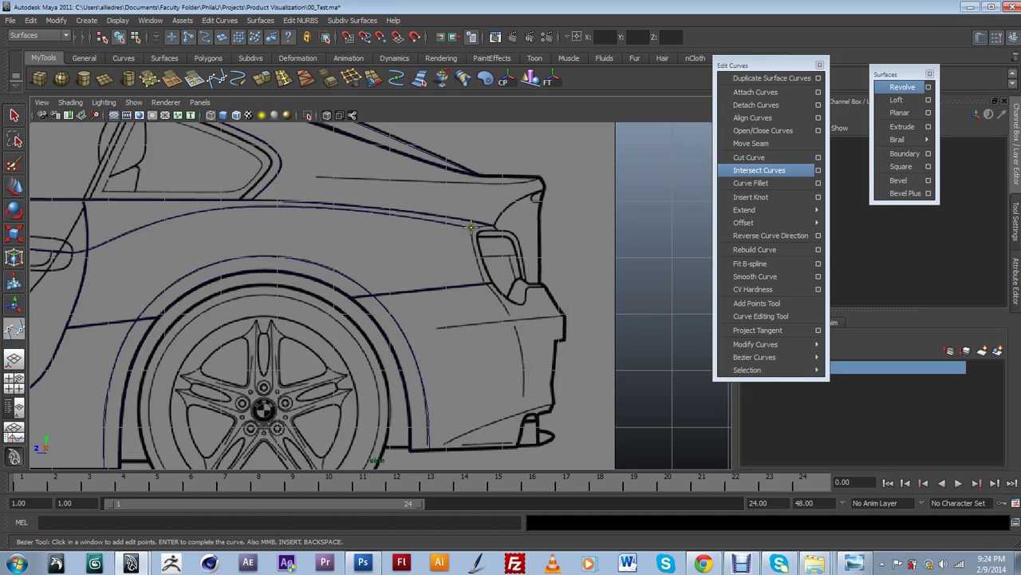
left_click(471, 229)
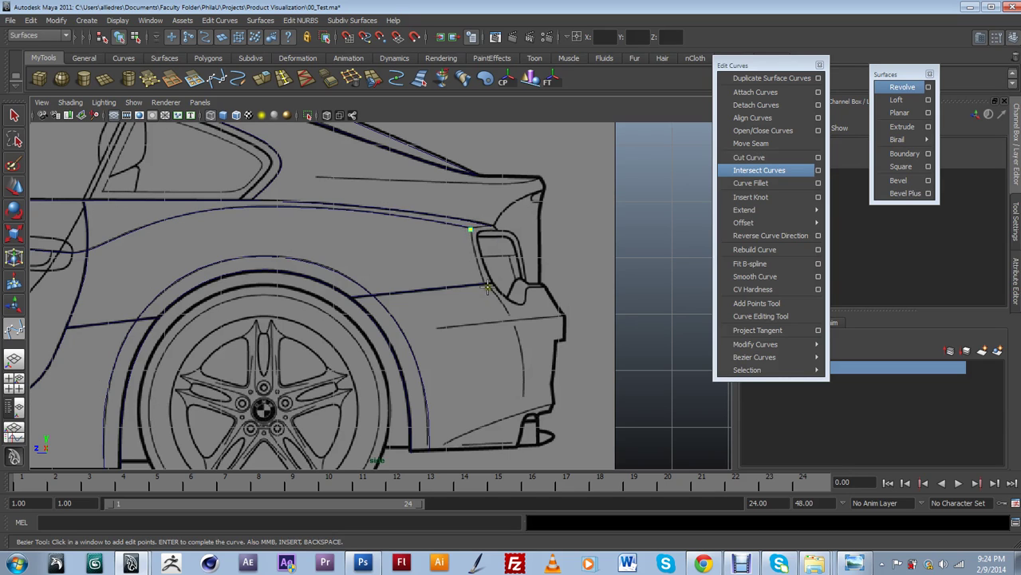
left_click_drag(477, 256, 529, 341)
left_click_drag(523, 388, 524, 421)
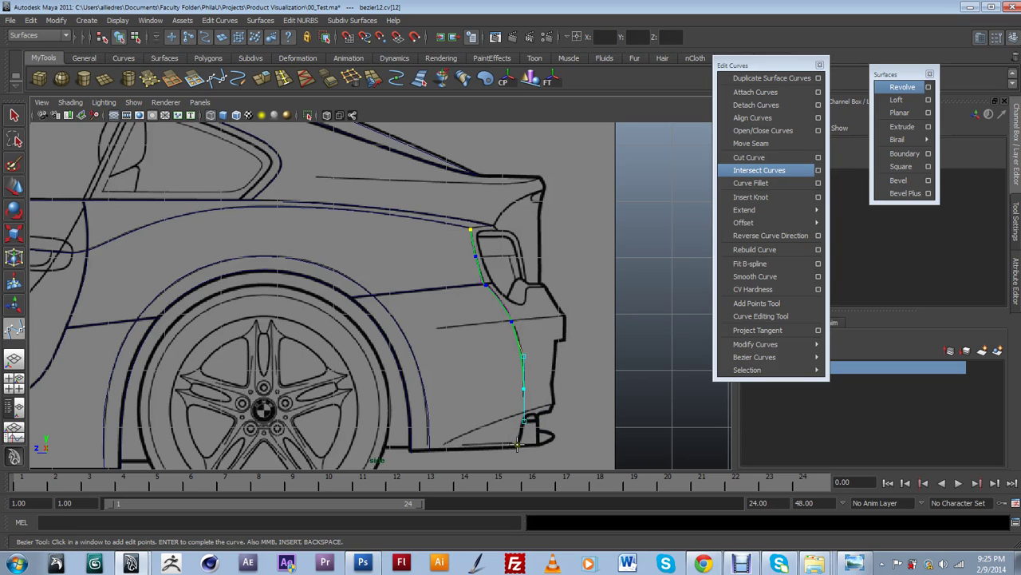
left_click(516, 446)
key("w")
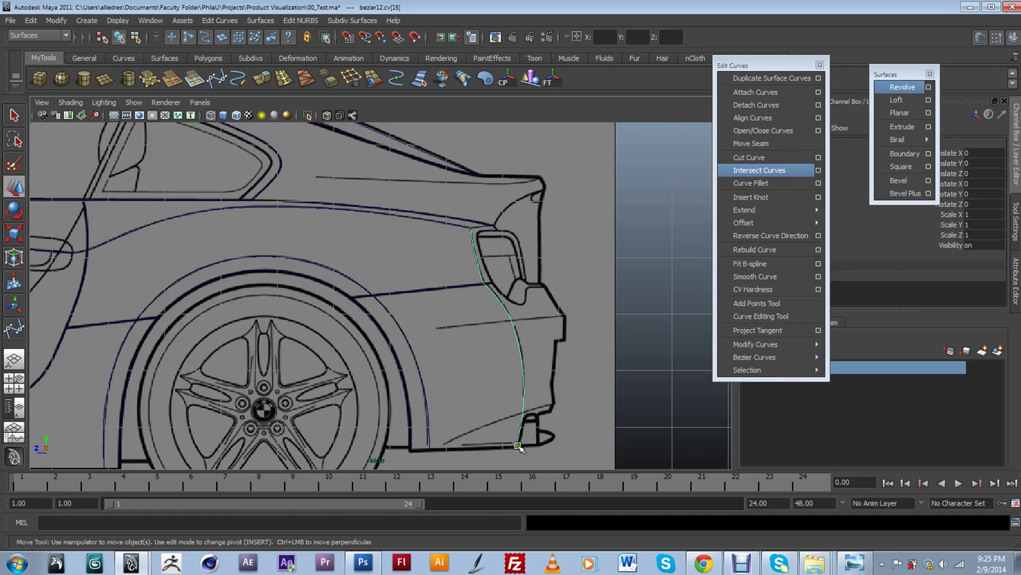
- Move the bumper panel curve's control point just below the taillight to follow the blueprint line
scroll(526, 365, "up", 2)
middle_click_drag(620, 353, 594, 265, "alt")
left_click(503, 309)
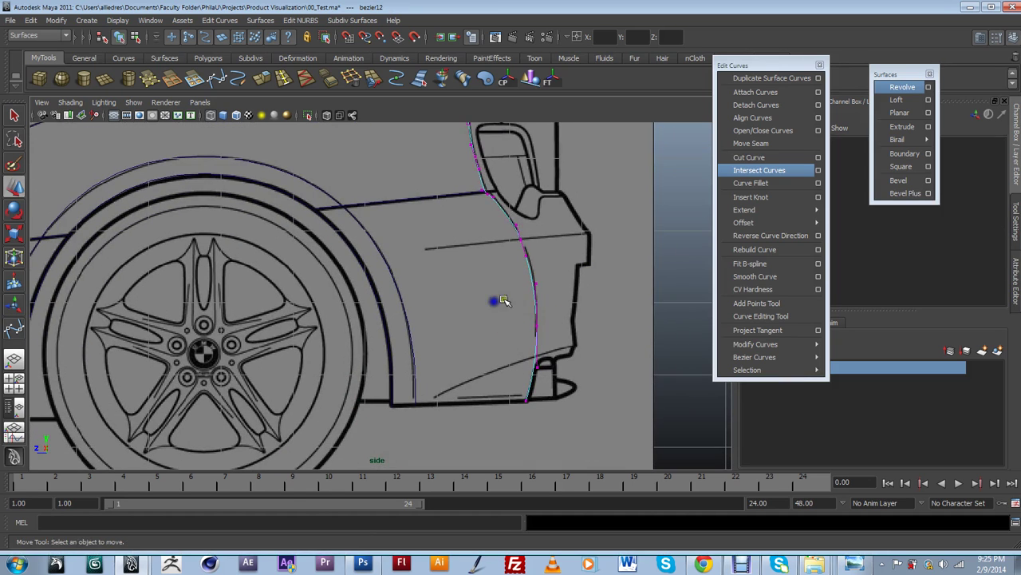
left_click(519, 221)
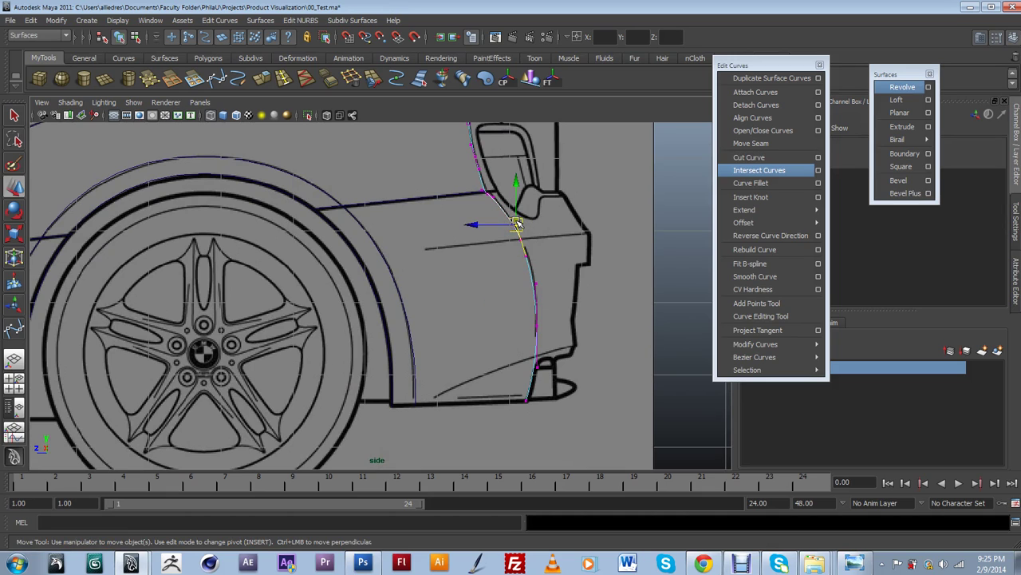
mouse_move(515, 223)
left_mouse_down()
mouse_move(529, 232)
mouse_move(511, 222)
left_mouse_up()
- Adjust the bumper panel curve's control points along the taillight's front edge and at the junction with the body crease
middle_click_drag(494, 192, 505, 260, "alt")
left_click(482, 214)
left_click_drag(486, 214, 485, 212)
left_click_drag(505, 260, 490, 274)
left_click(503, 235)
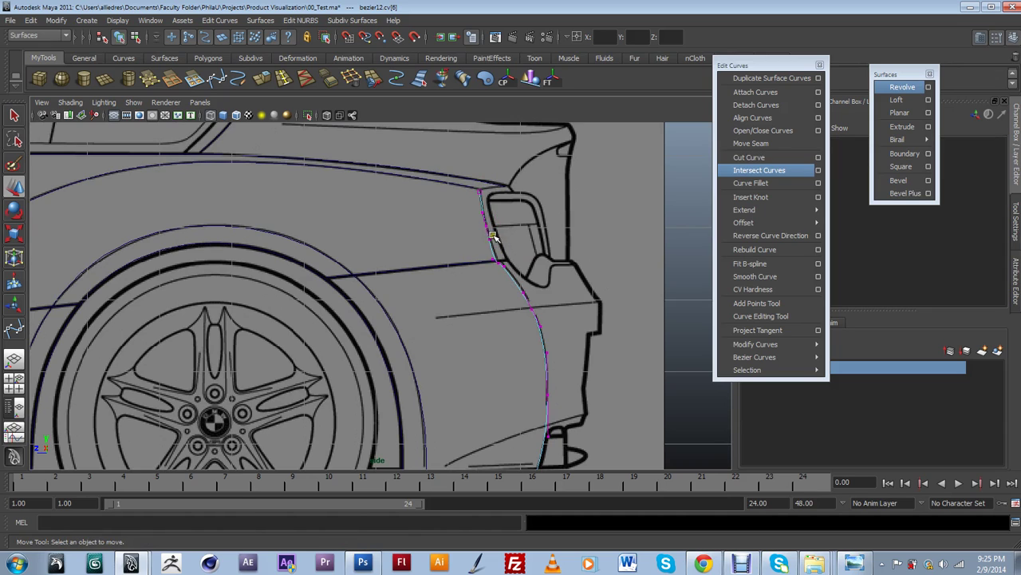
left_click(498, 263)
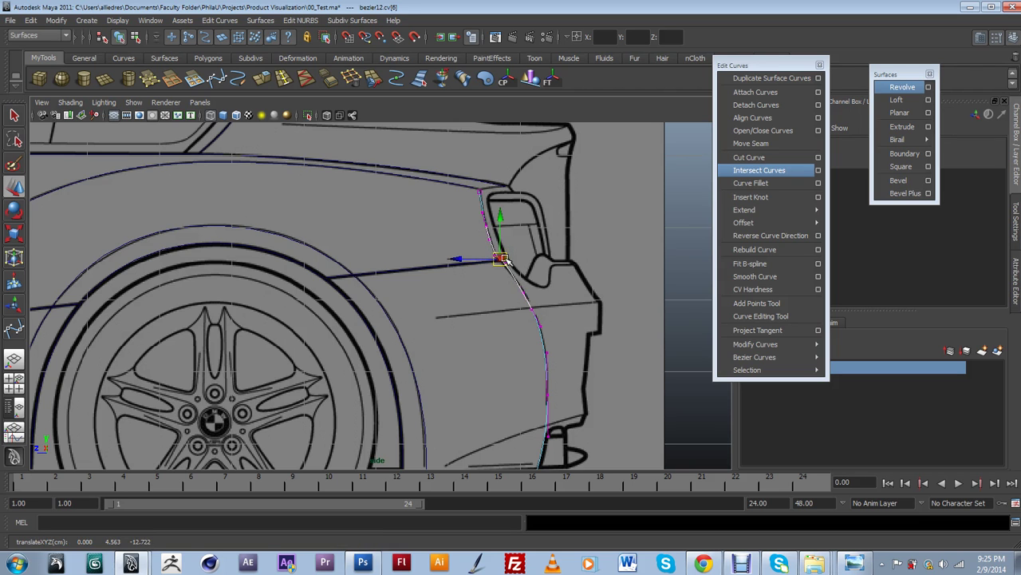
scroll(510, 257, "down", 2)
scroll(515, 257, "up", 2)
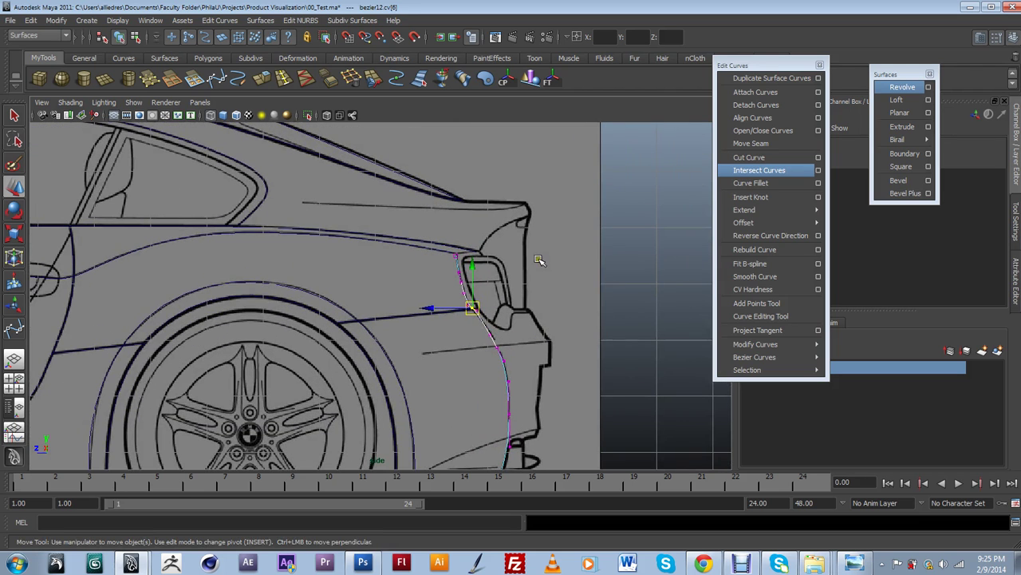
left_click(511, 293)
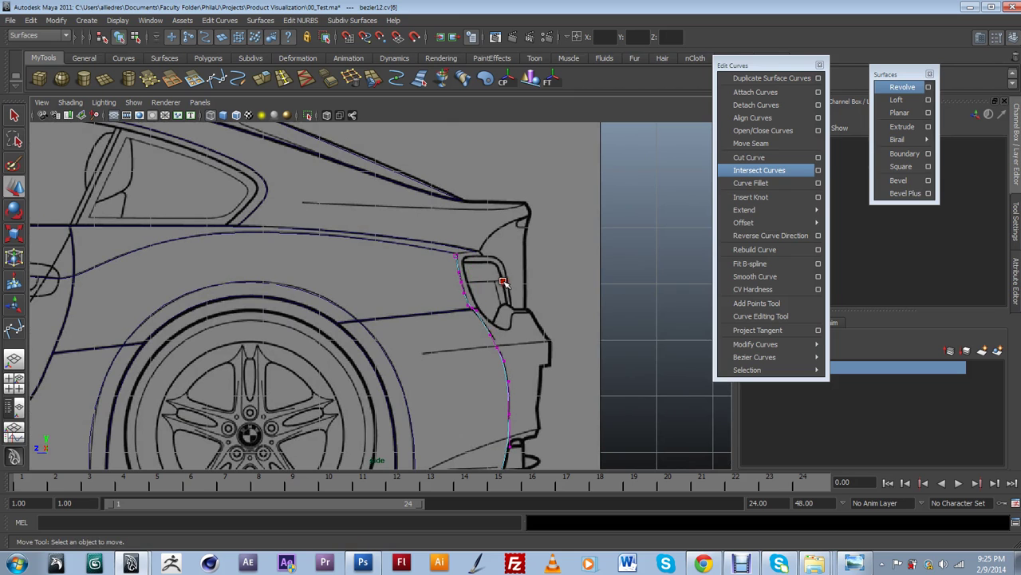
- Switch to the BMW Z4 coupe side photo in Windows Photo Viewer and examine the car's rear shape, then minimize the photo
scroll(485, 323, "down", 3)
scroll(490, 342, "up", 2)
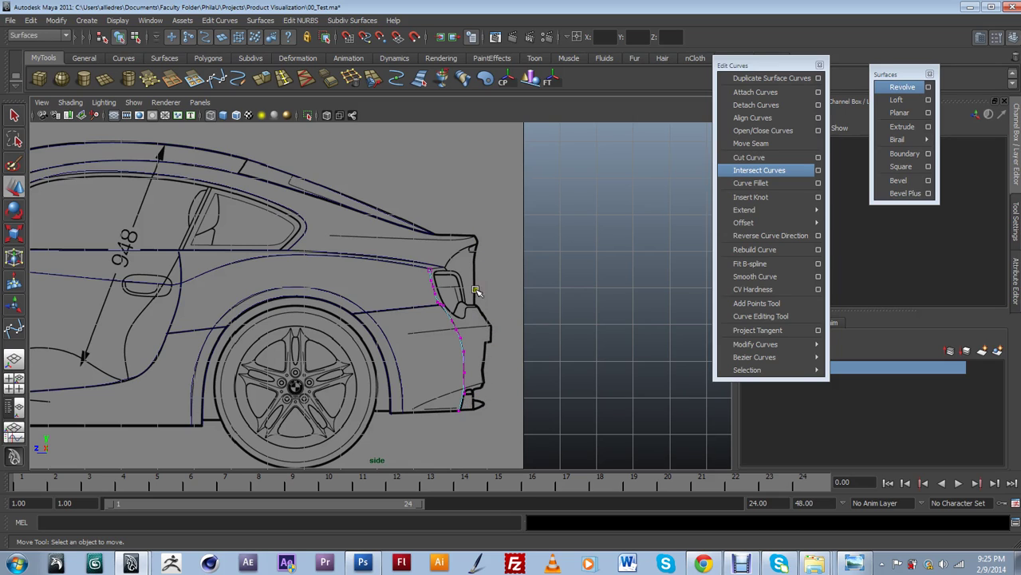
key("alt+Tab")
scroll(741, 375, "down", 5)
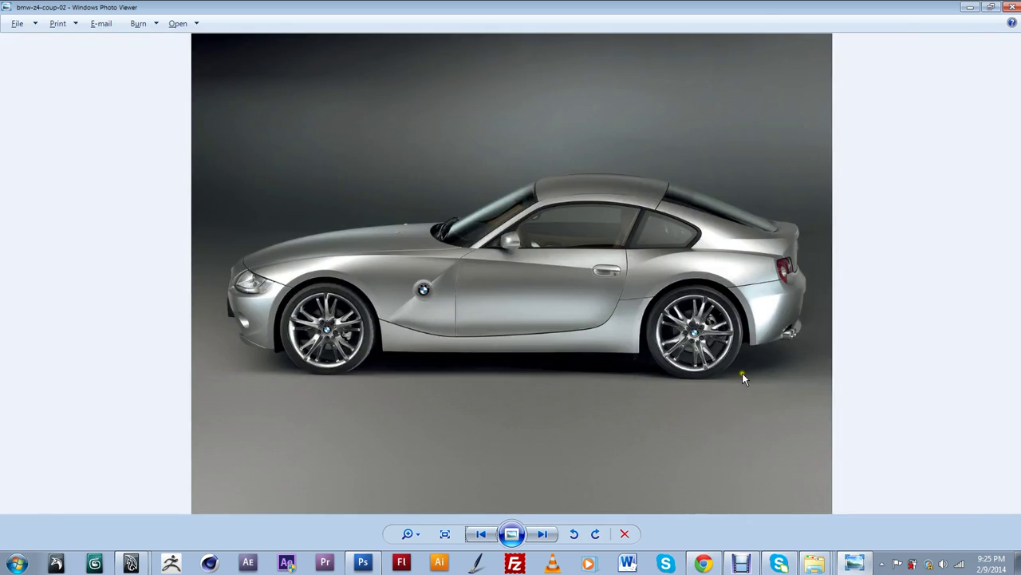
scroll(741, 372, "up", 4)
scroll(751, 372, "down", 1)
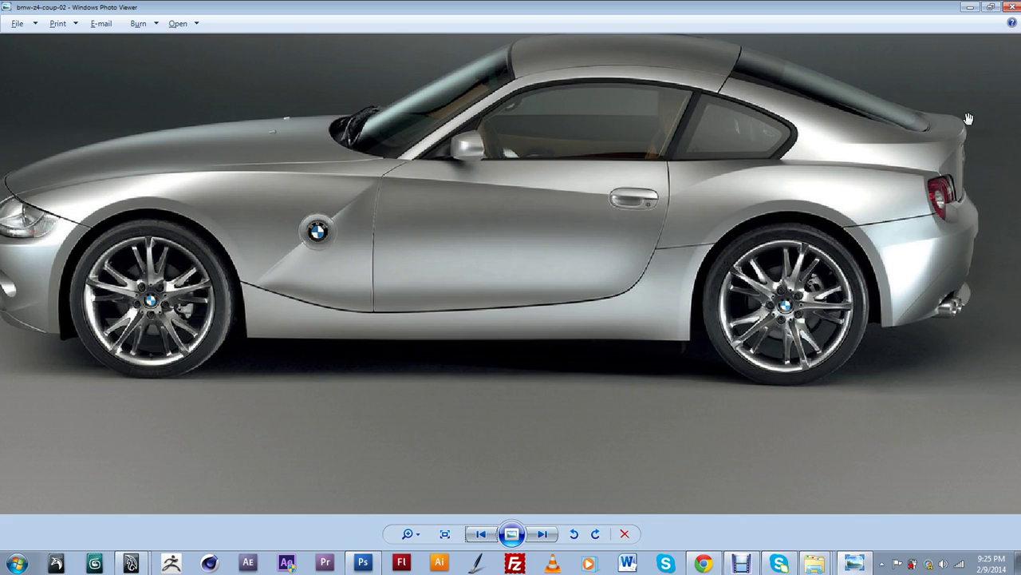
left_click(970, 6)
- Draw a Bezier curve from the spoiler's rear tip down the tail and the stepped bumper profile to the bottom edge by the exhaust
scroll(617, 327, "up", 5)
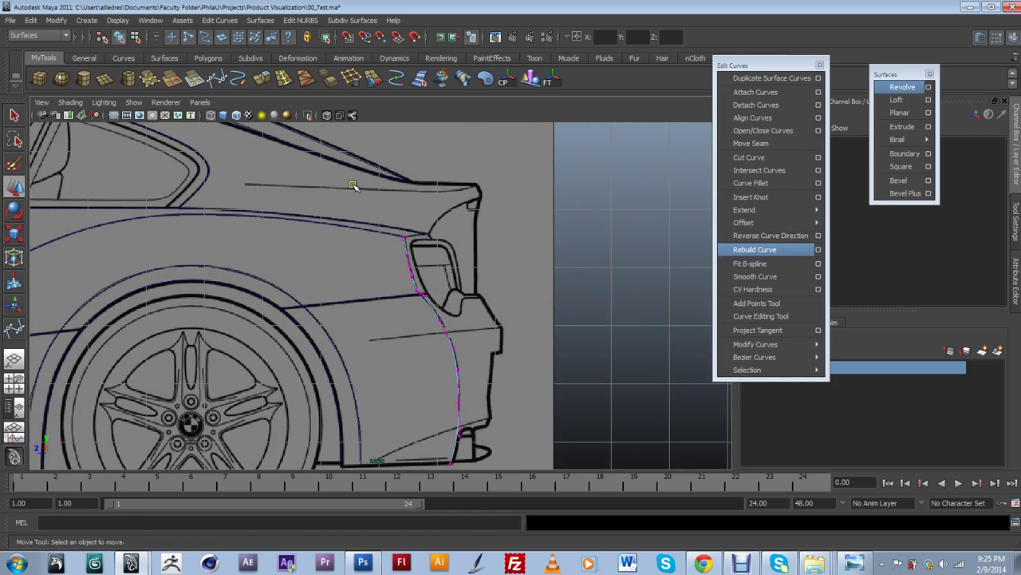
left_click(217, 84)
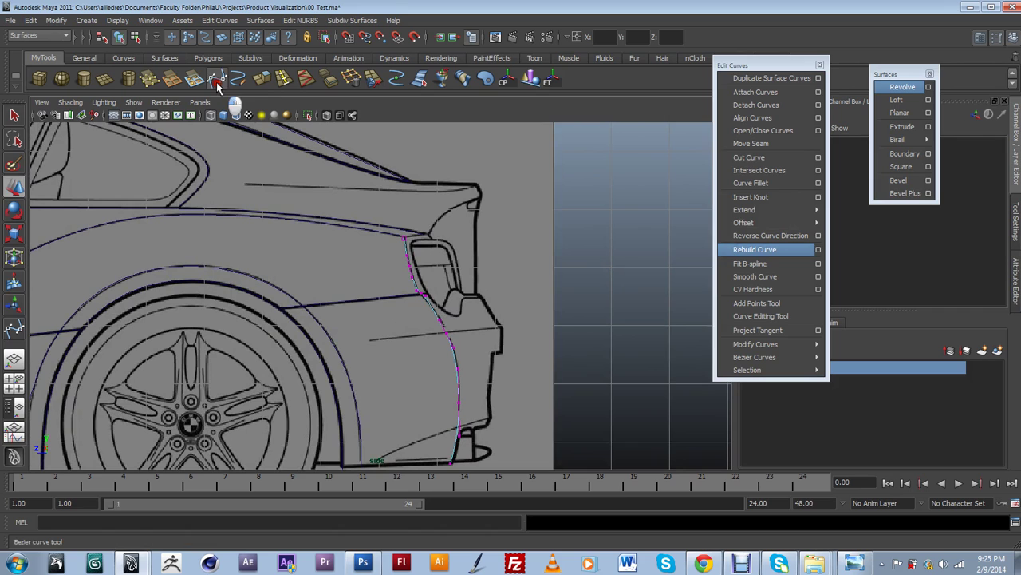
scroll(475, 199, "up", 2)
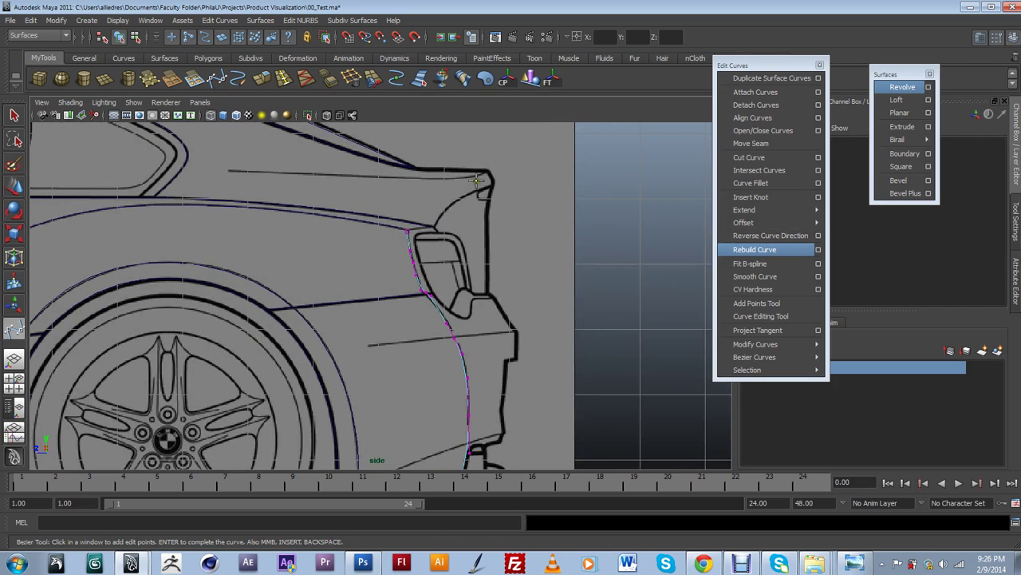
left_click(487, 170)
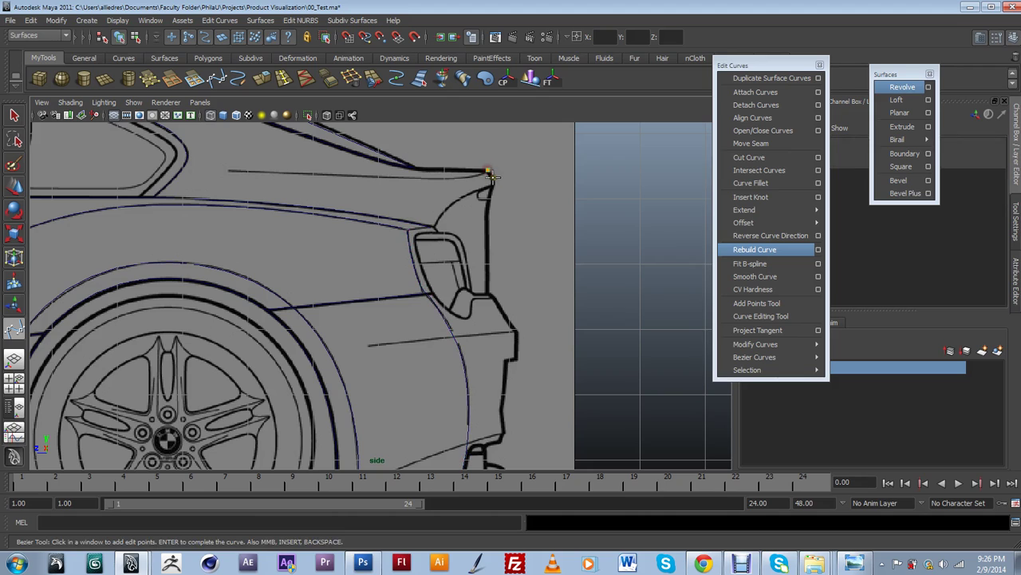
left_click_drag(494, 183, 489, 199)
left_click(487, 294)
left_click(506, 325)
left_click(515, 331)
left_click(506, 362)
middle_click_drag(572, 361, 580, 337, "alt")
left_click_drag(516, 301, 516, 319)
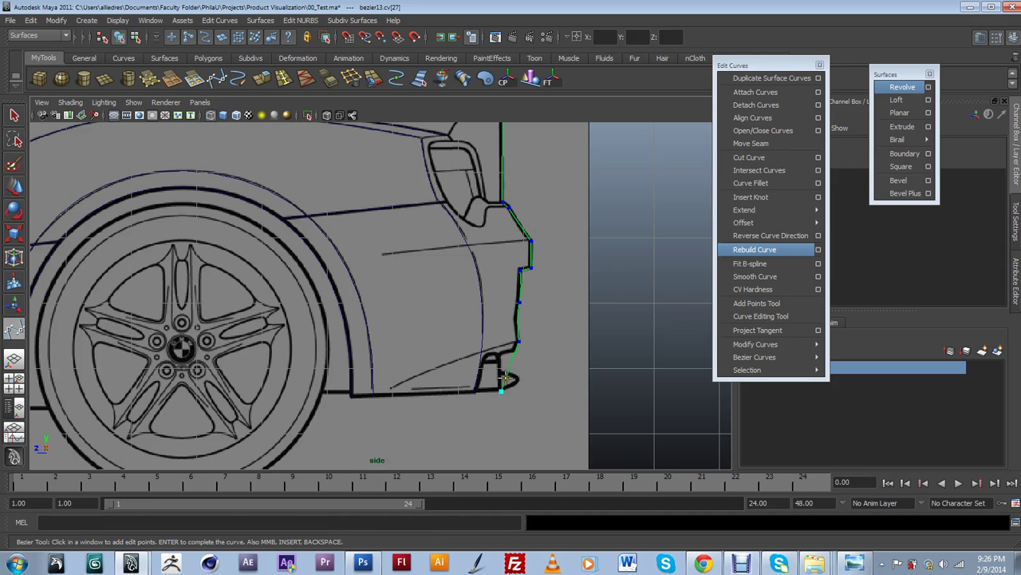
key("w")
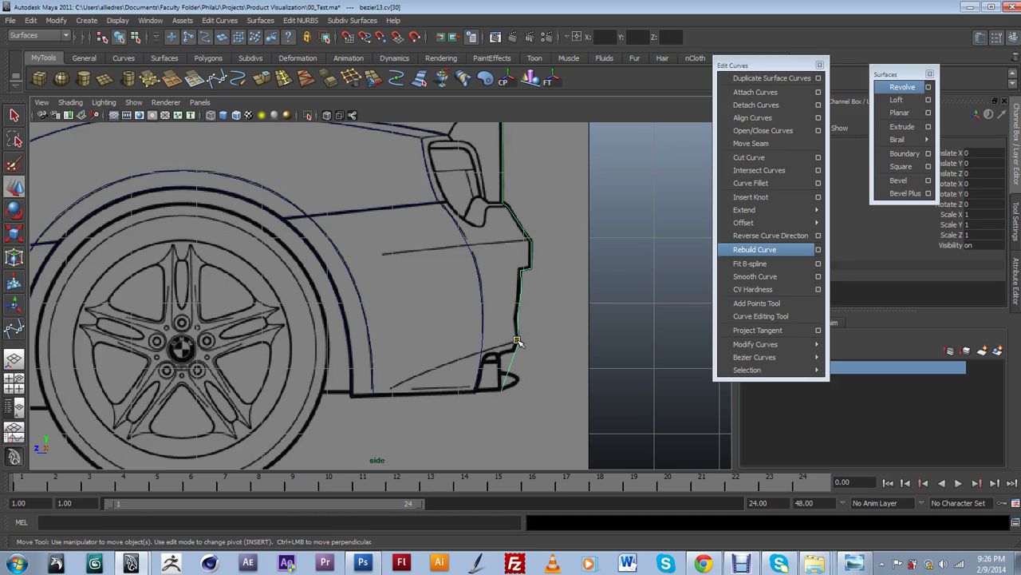
- Reposition the tail profile curve's lower anchor and the handles above it to fit the bumper's lower rear corner
left_click(476, 340)
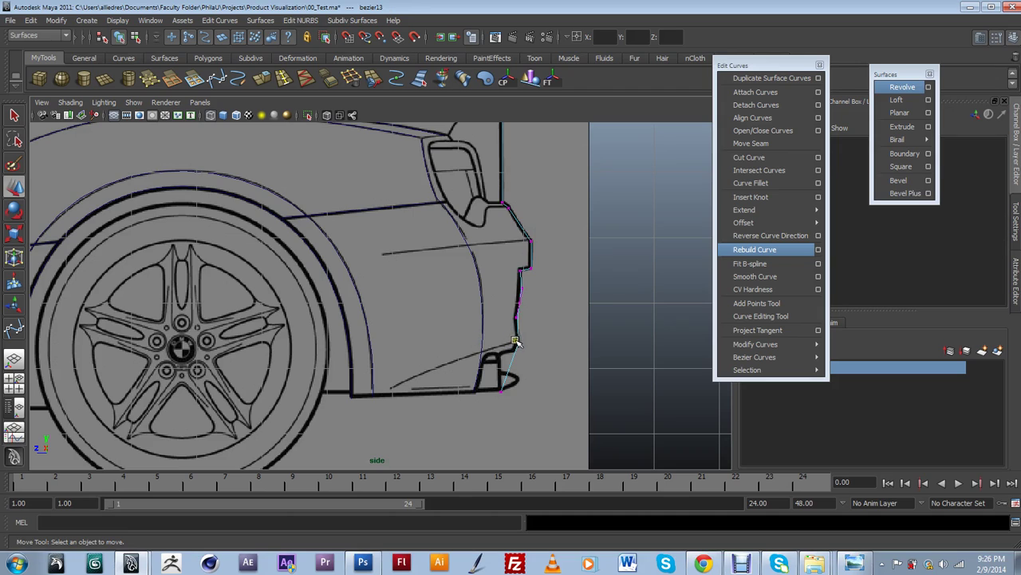
left_click(516, 342)
left_click_drag(517, 341, 517, 349)
left_click(517, 316)
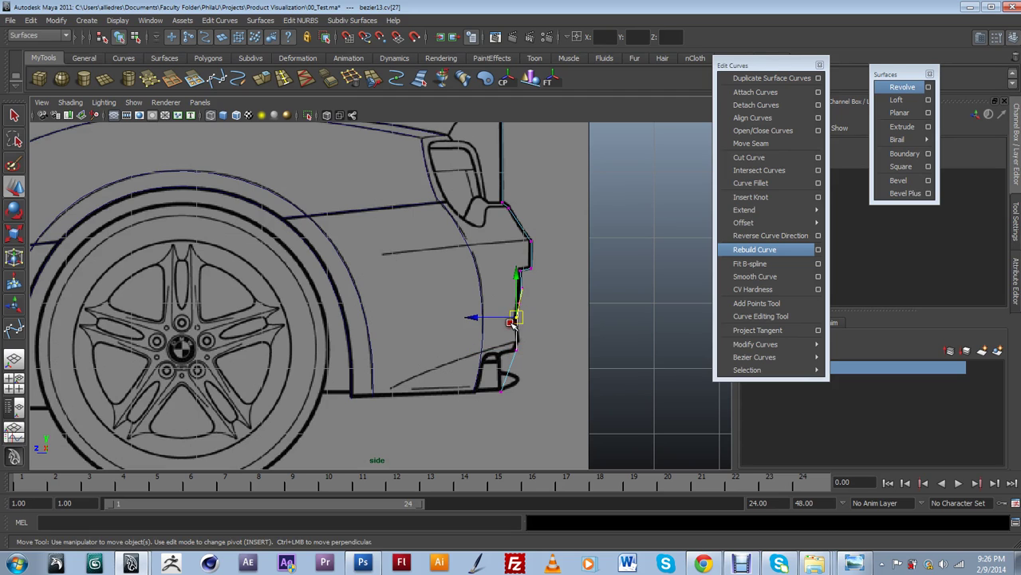
left_click_drag(518, 318, 525, 325)
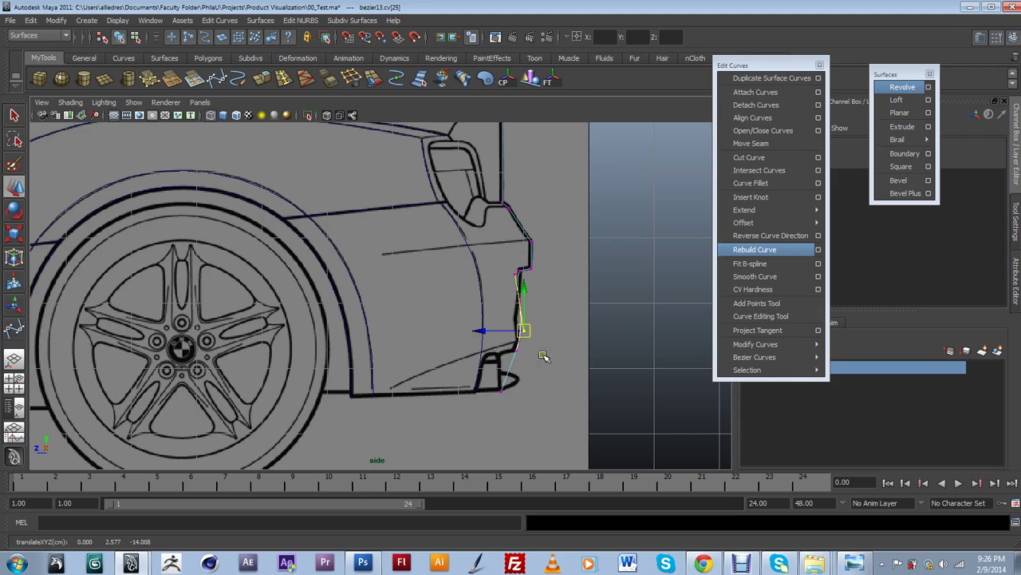
scroll(546, 348, "up", 3)
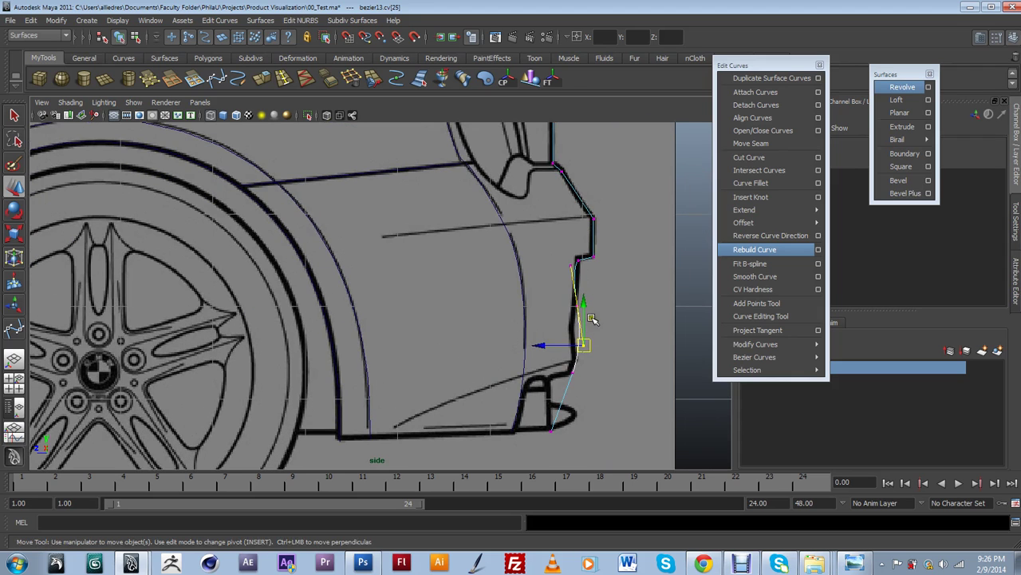
left_click_drag(585, 345, 581, 355)
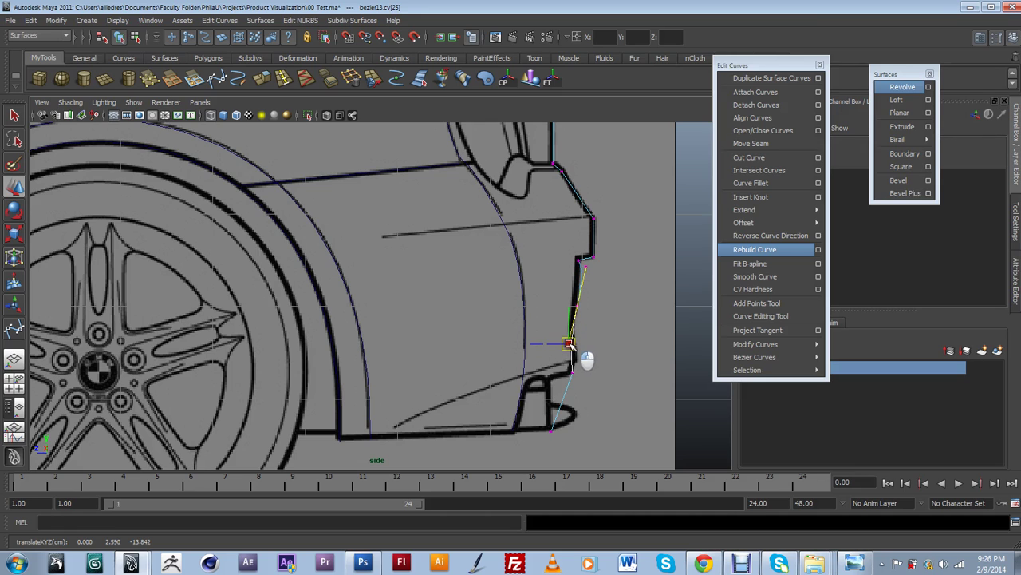
scroll(596, 376, "up", 1)
left_click(593, 384)
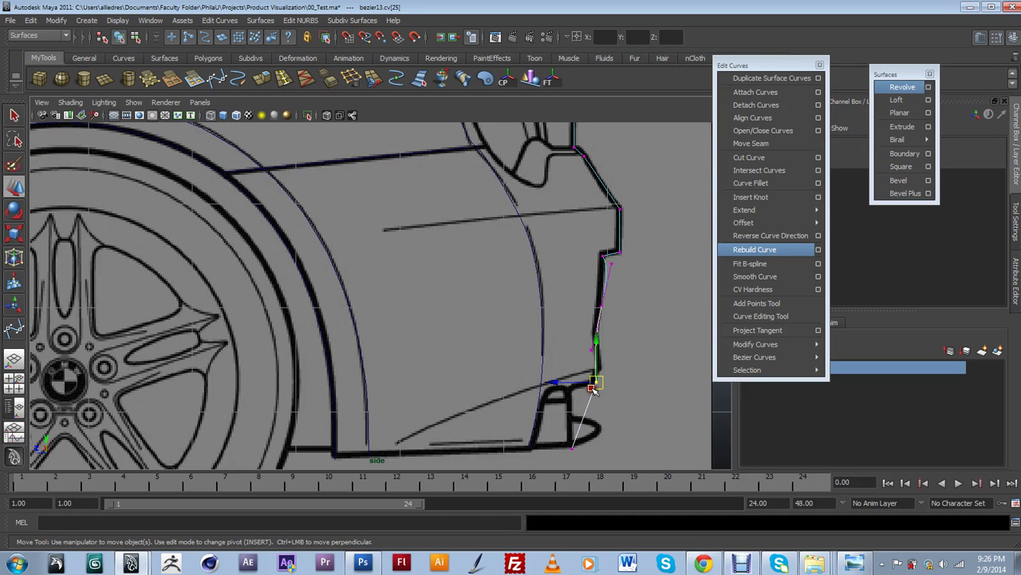
left_click_drag(593, 385, 592, 384)
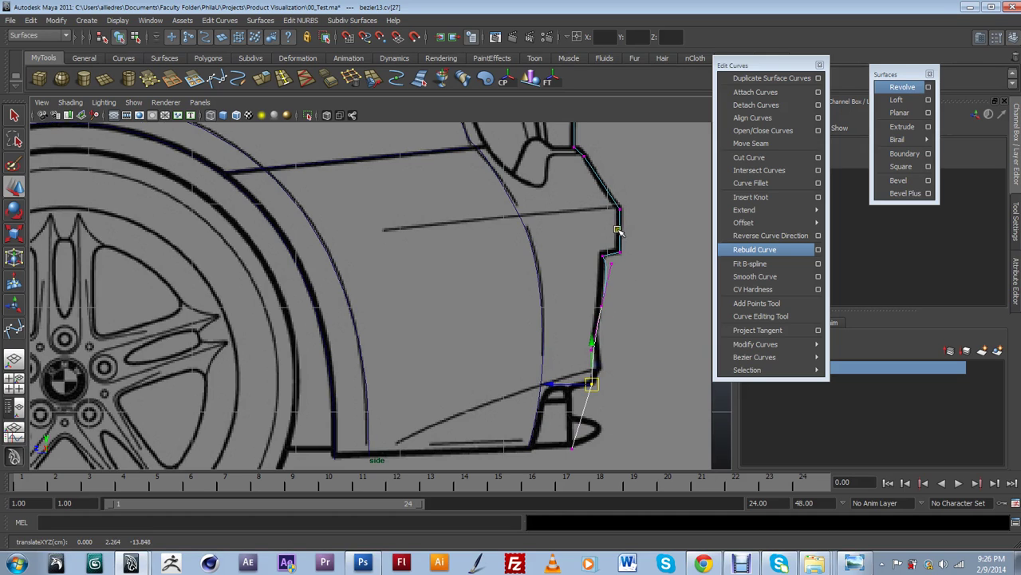
- Insert a knot in the tail profile curve just above the bumper's lower rear corner and display its control vertices
right_click_drag(618, 226, 619, 191)
left_click_drag(597, 334, 599, 352)
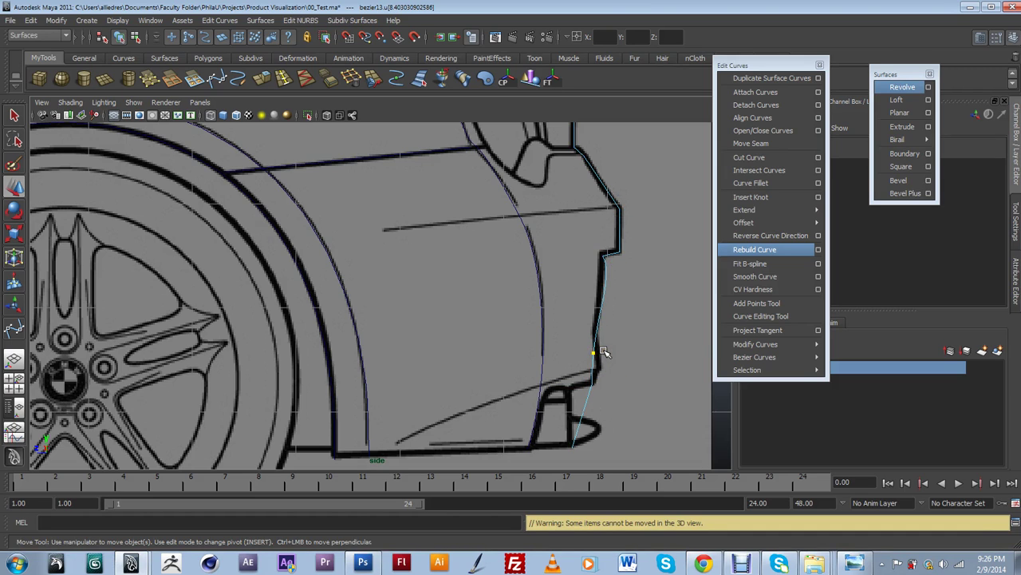
left_click(771, 197)
right_click_drag(597, 312, 566, 313)
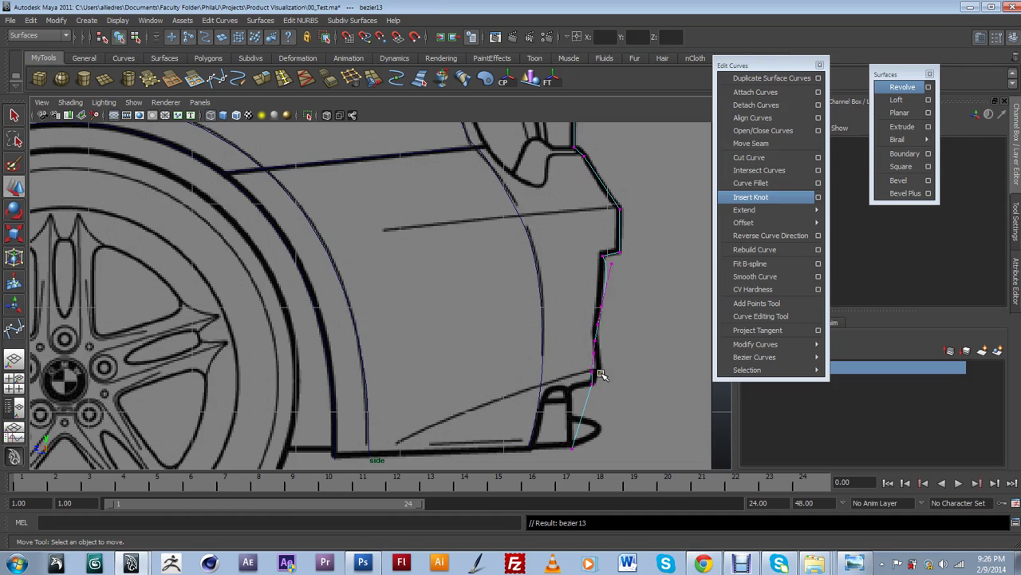
- Move the inserted anchor and its neighbouring control points so the curve rounds the bumper's lower rear corner
left_click(600, 373)
left_click(599, 357)
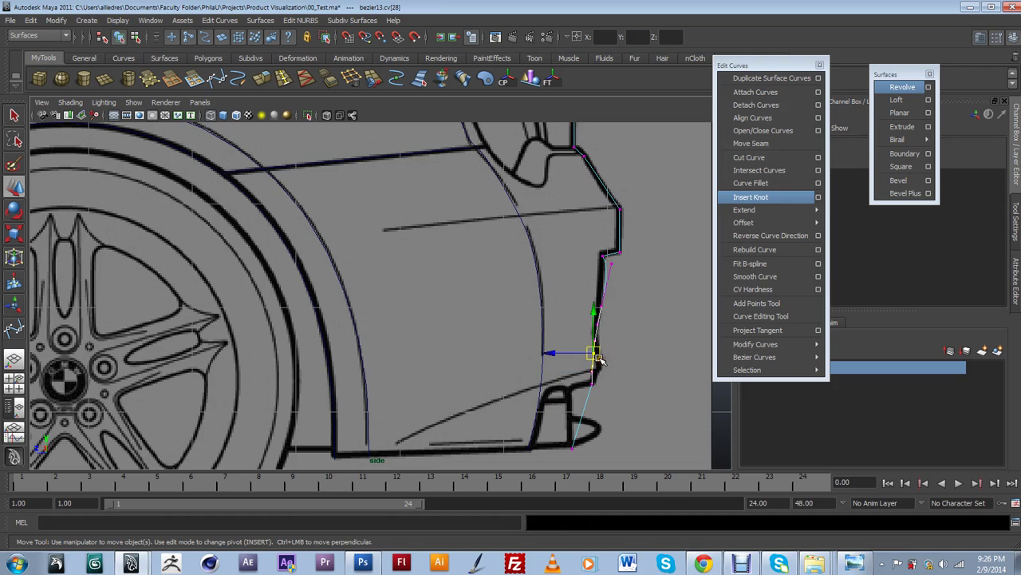
left_click_drag(593, 355, 596, 385)
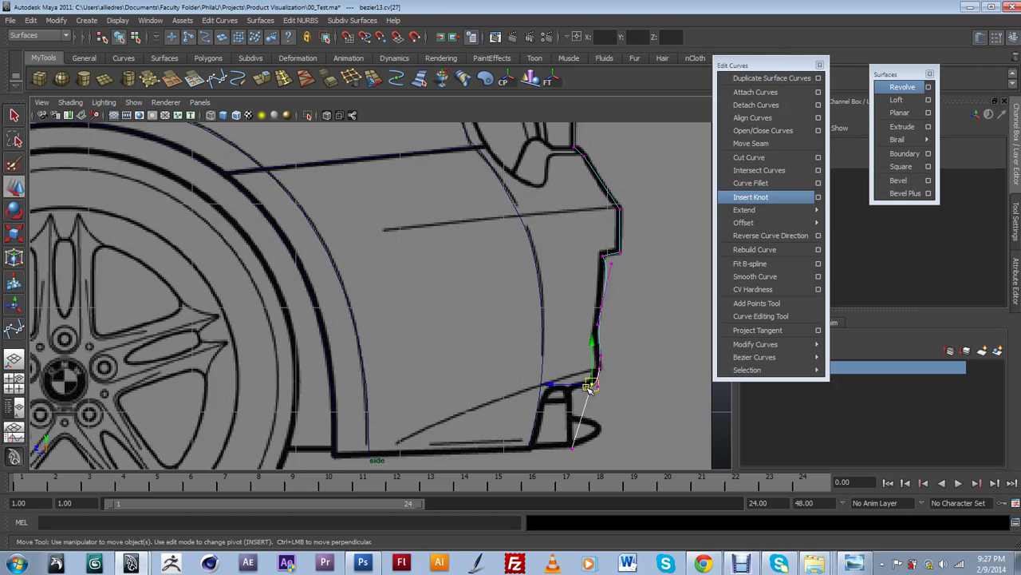
left_click(590, 387)
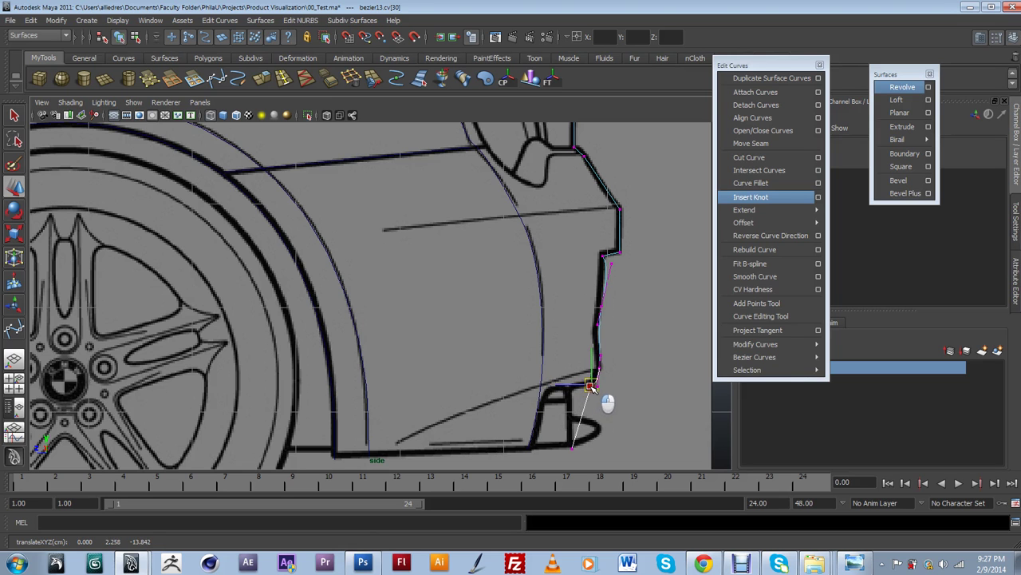
scroll(647, 405, "up", 1)
scroll(663, 407, "down", 2)
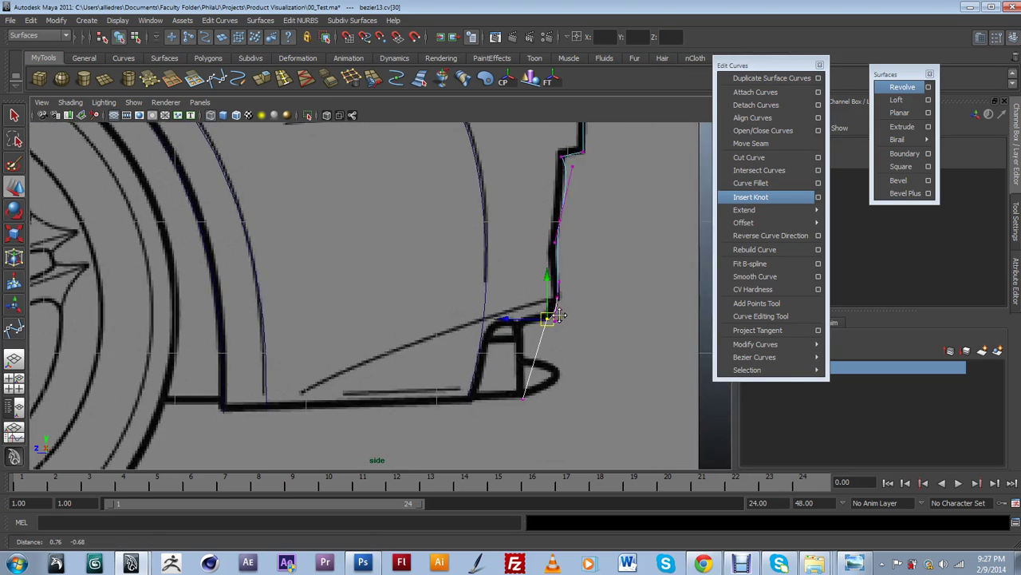
left_click(601, 311)
left_click_drag(601, 312, 607, 283)
left_click(606, 293)
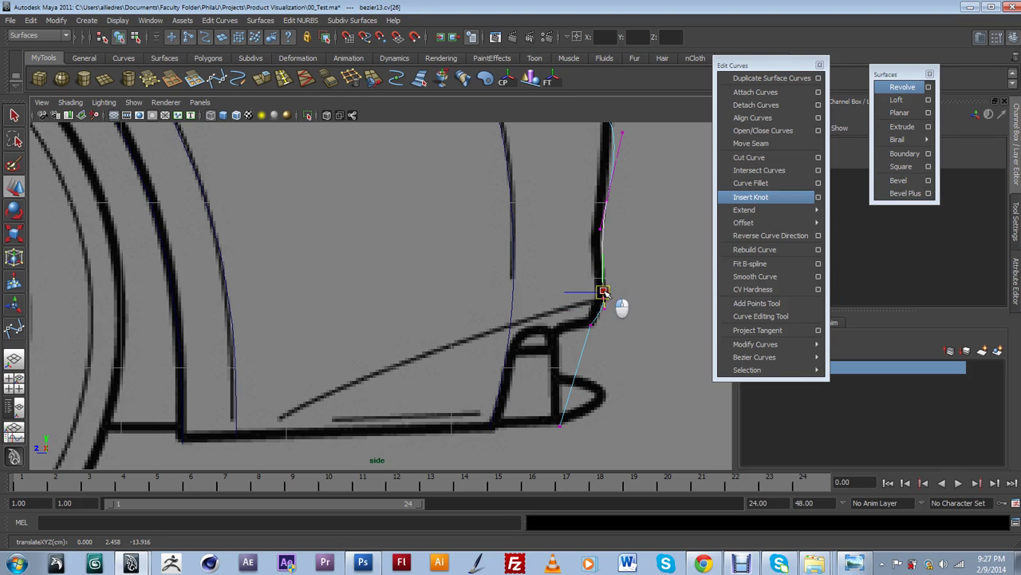
- Realign the handles and anchor midway down the rear bumper edge so the curve runs straight along the blueprint line
scroll(622, 252, "up", 1)
middle_click_drag(622, 250, 541, 330, "alt")
left_click(570, 196)
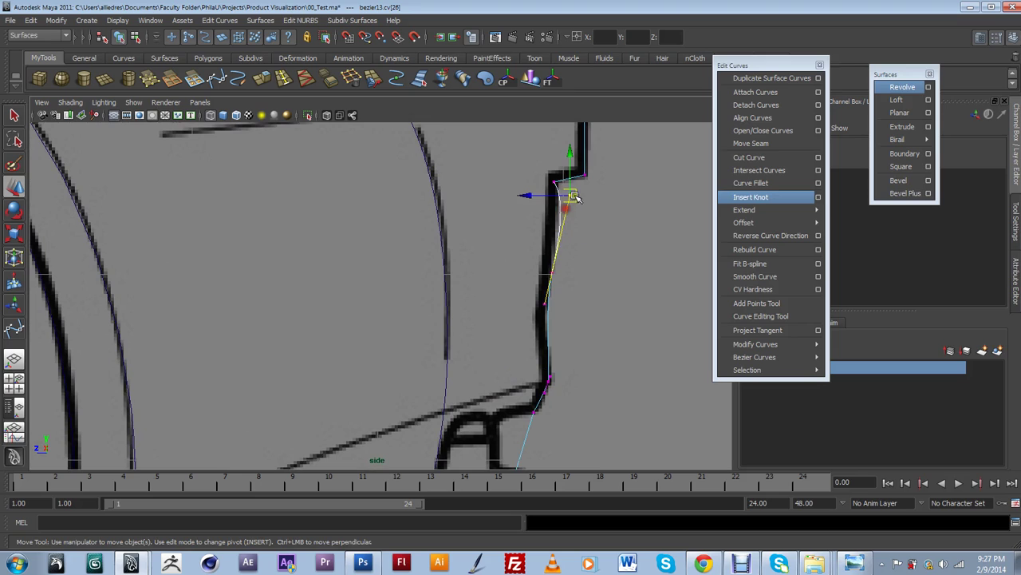
left_click_drag(570, 200, 547, 279)
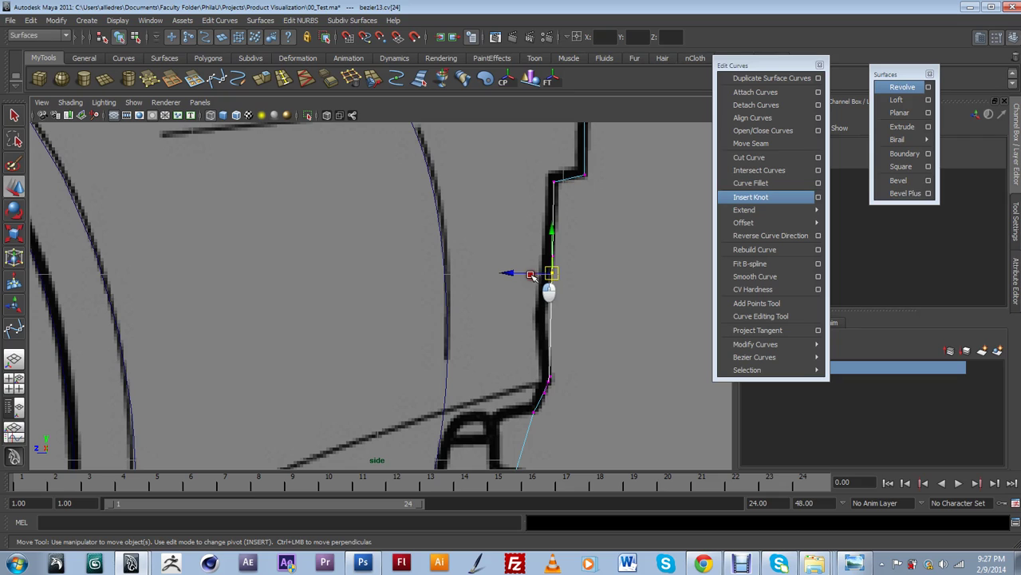
- Fine-tune the tail profile curve's handles just above and below the anchor midway down the rear bumper edge
left_click(561, 285)
left_click(561, 281)
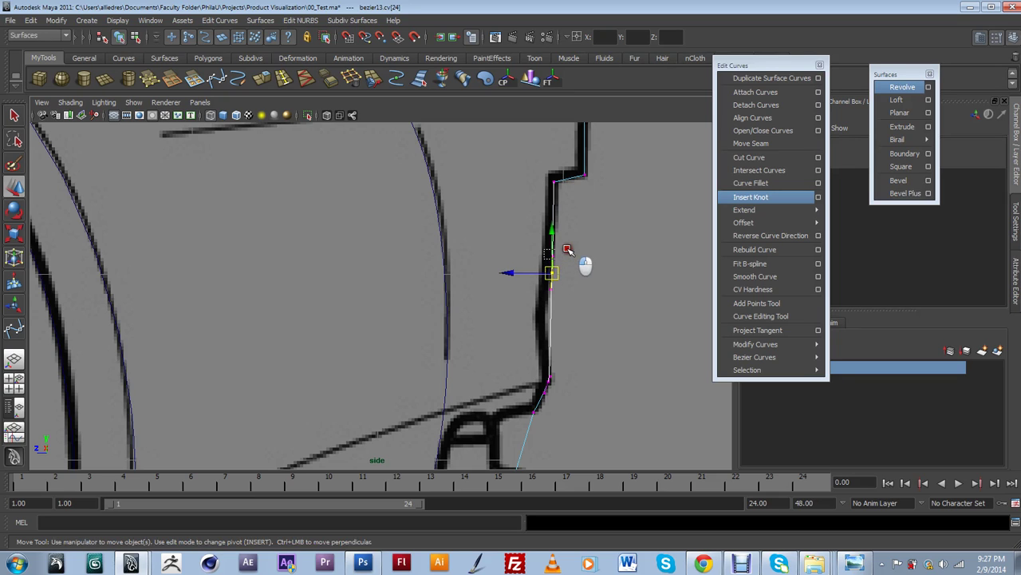
mouse_move(553, 256)
left_mouse_down()
mouse_move(569, 258)
mouse_move(556, 251)
left_mouse_up()
- Check the tail profile curve at the spoiler lip, deselect it, and review all traced body lines against the full side-view blueprint
scroll(578, 200, "down", 5)
scroll(505, 228, "up", 5)
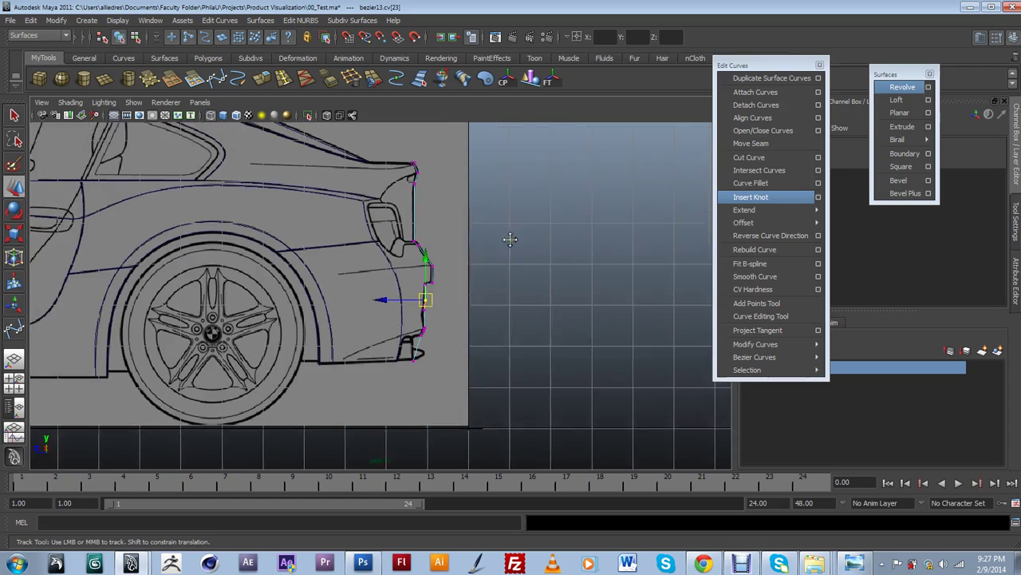
scroll(487, 185, "up", 4)
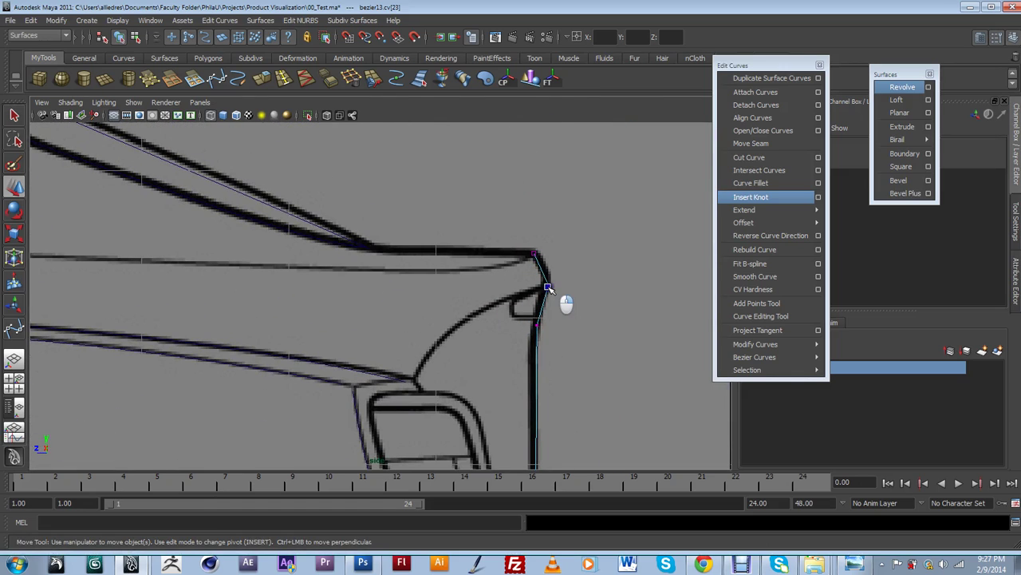
scroll(575, 292, "down", 6)
scroll(563, 303, "up", 2)
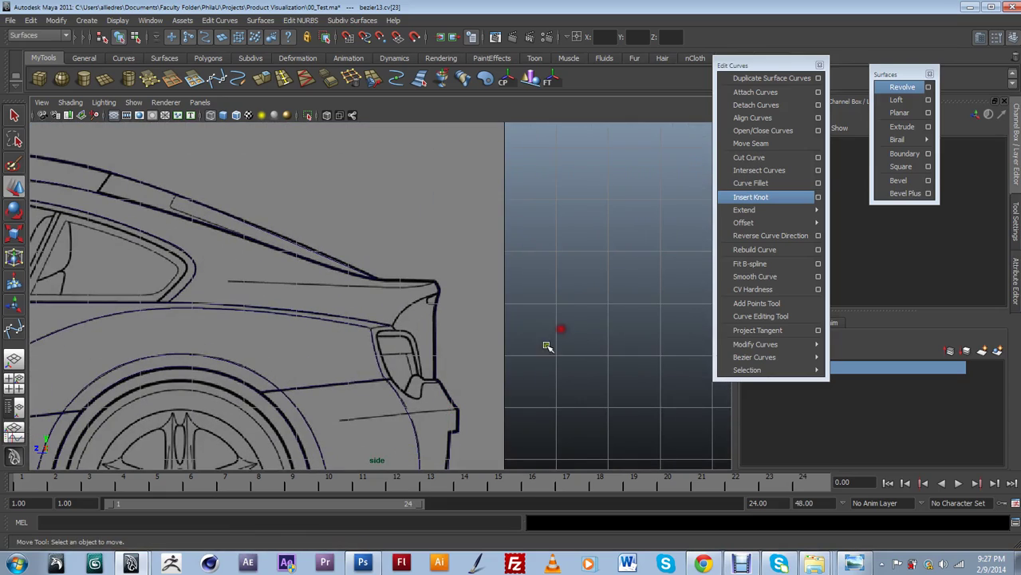
scroll(554, 295, "down", 6)
middle_click_drag(477, 327, 575, 280, "alt")
scroll(555, 316, "down", 1)
scroll(622, 289, "up", 1)
scroll(575, 280, "down", 1)
scroll(517, 295, "down", 2)
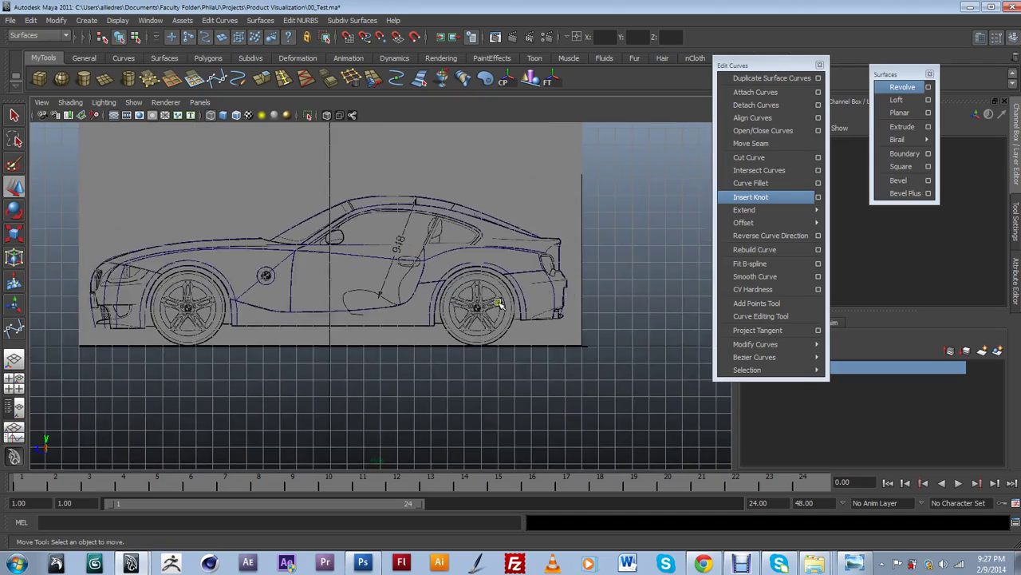
middle_click_drag(517, 295, 557, 332, "alt")
scroll(557, 332, "up", 2)
scroll(569, 327, "down", 1)
scroll(465, 300, "up", 1)
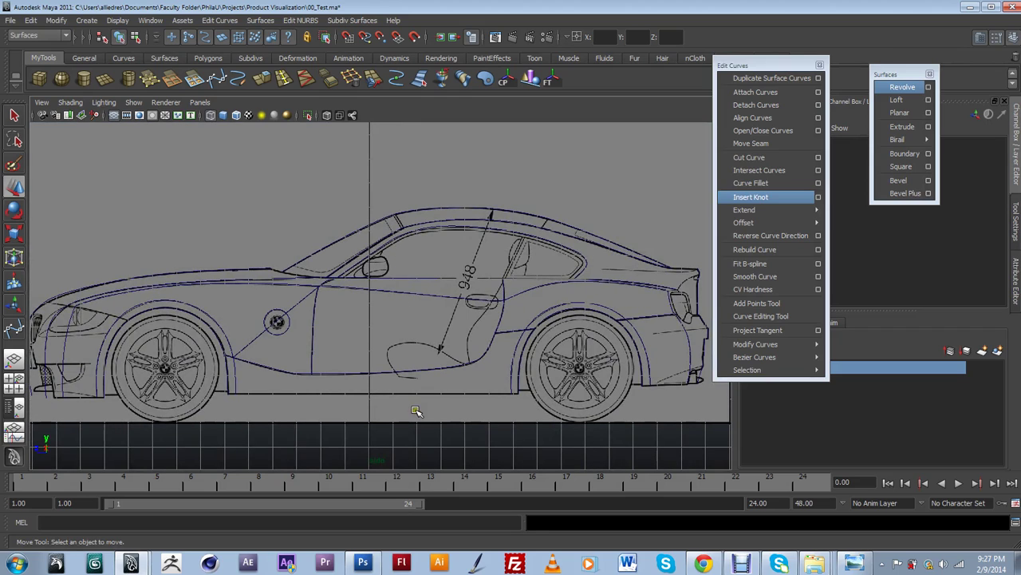
- Switch to the perspective view and examine the traced curves in 3D against the side, front and top blueprint planes
left_click(366, 292)
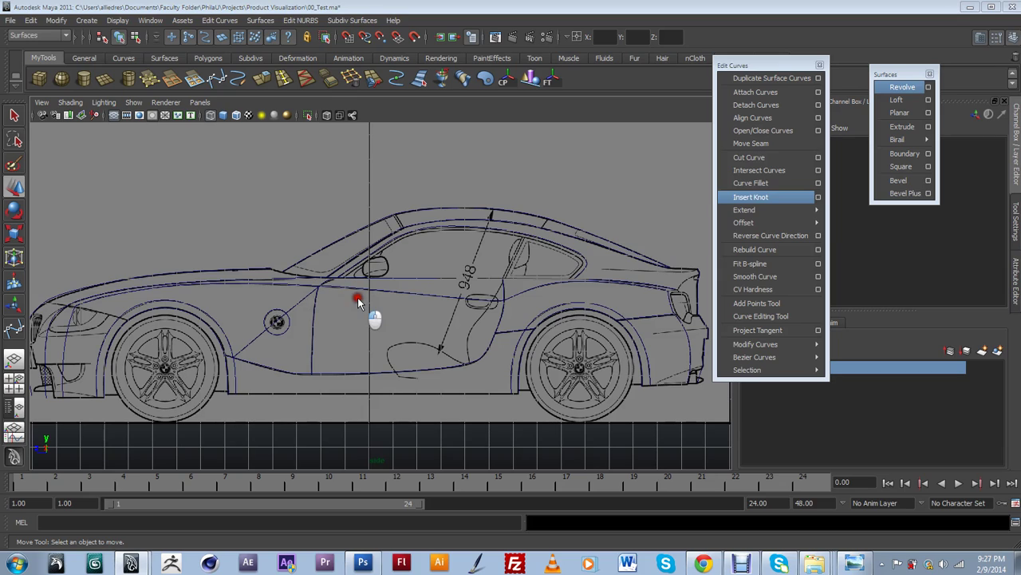
left_click_drag(357, 297, 365, 274)
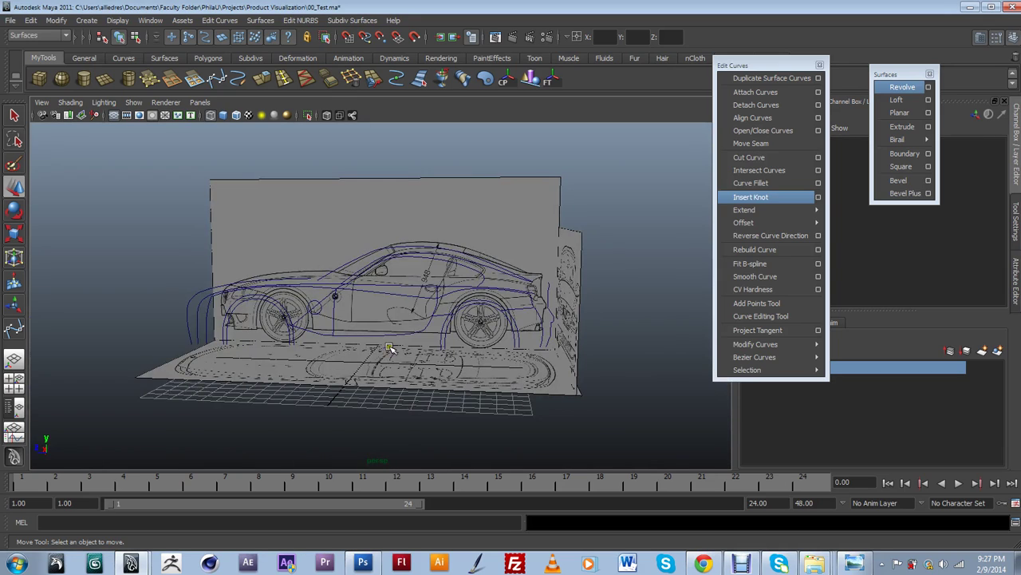
left_click_drag(361, 348, 467, 372, "alt")
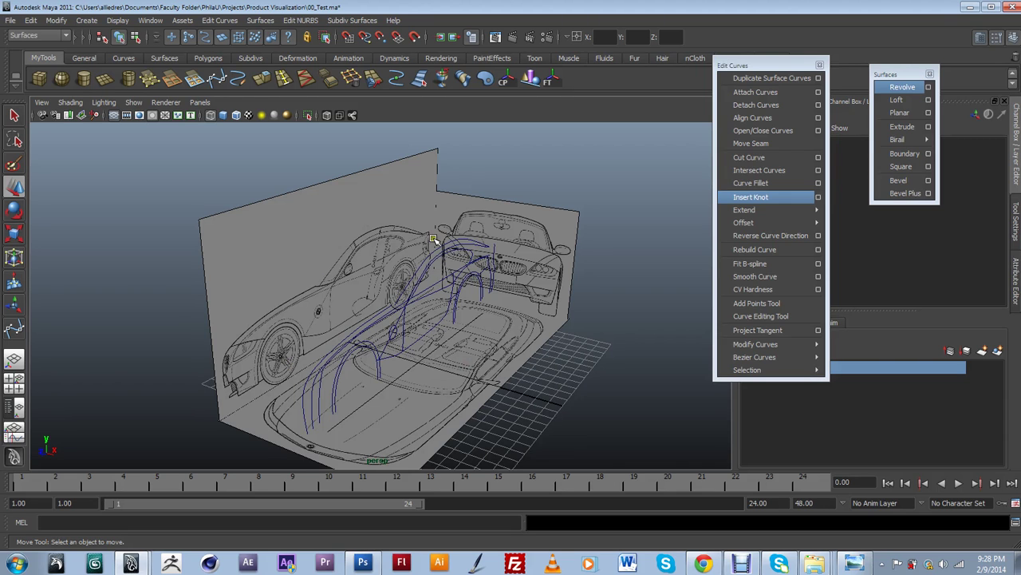
left_click_drag(271, 371, 435, 311, "alt")
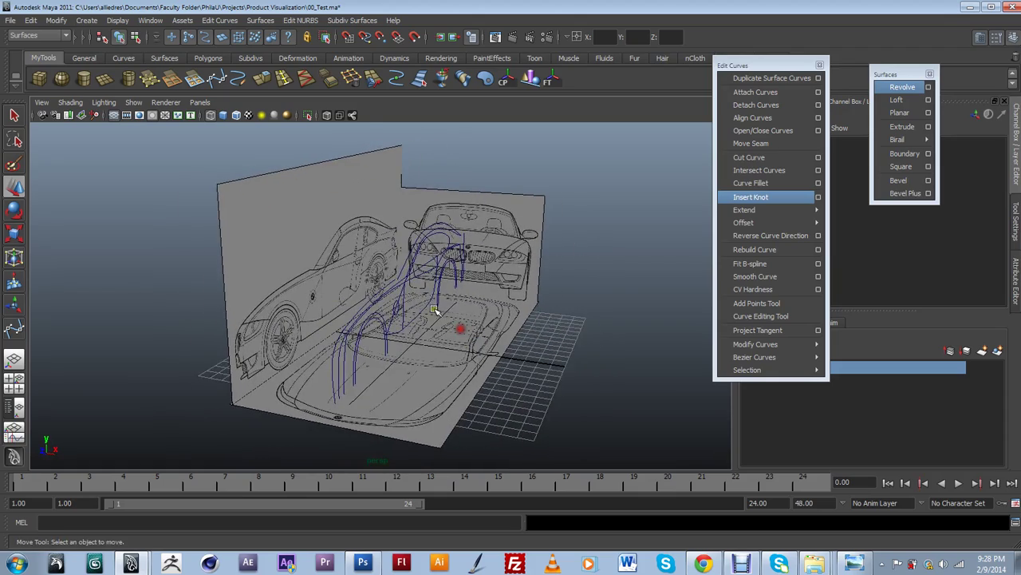
left_click_drag(391, 221, 399, 293, "alt")
left_click_drag(425, 359, 444, 338, "alt")
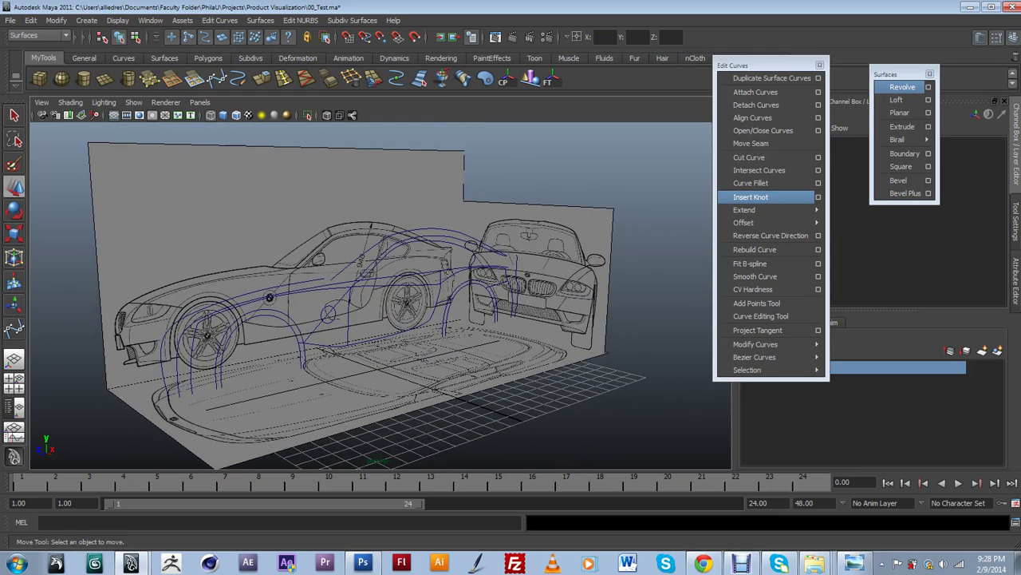